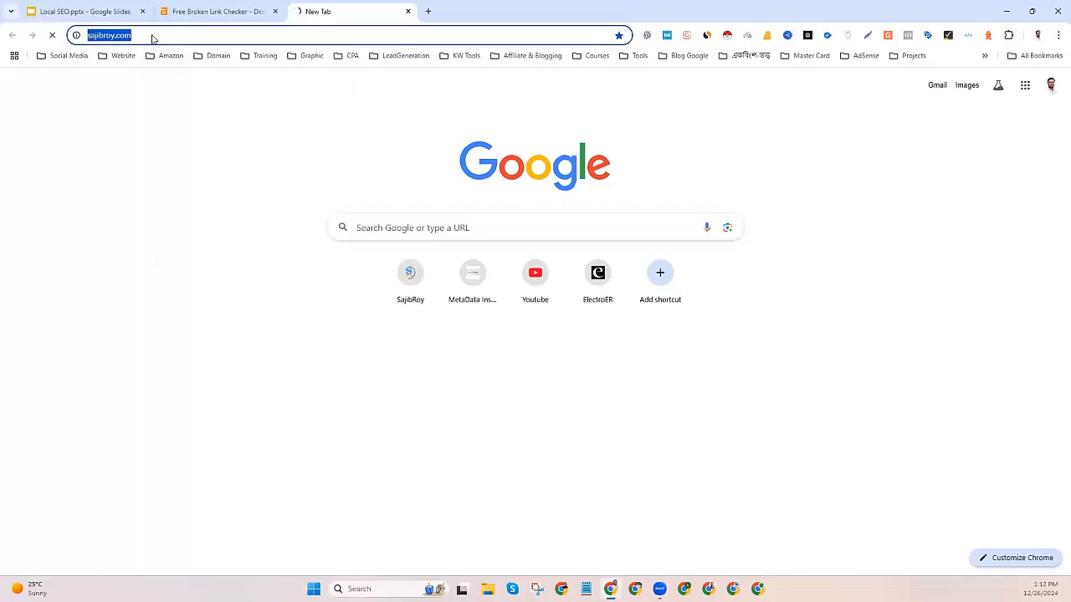
Paste the portfolio site's URL into Ahrefs Broken Link Checker and run the check.
{"action": "left_click", "coordinate": [189, 115]}
{"action": "key", "text": "ctrl+shift+Tab"}
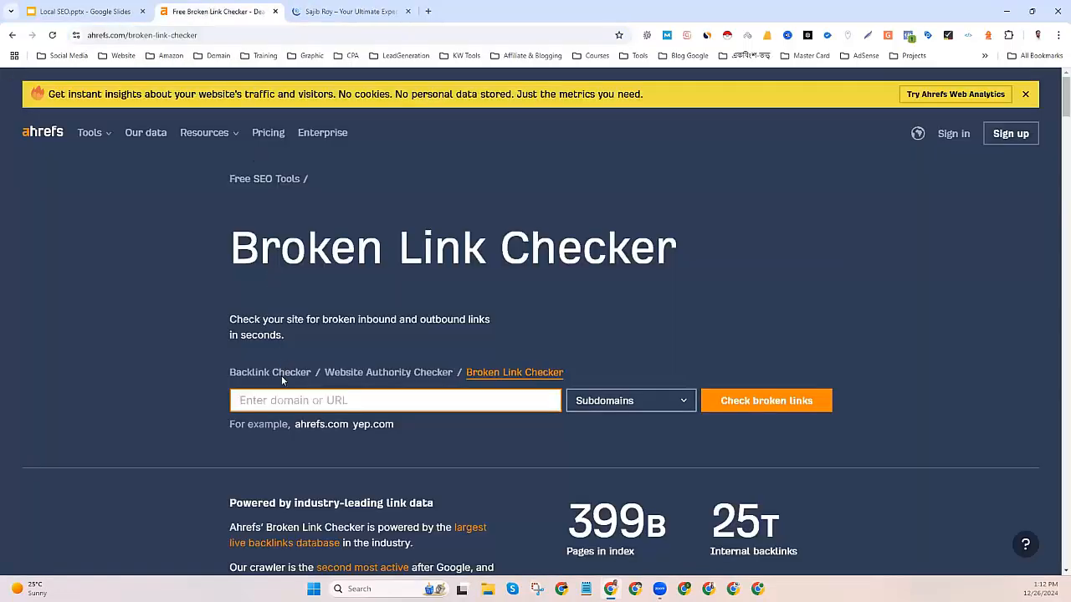
{"action": "key", "text": "ctrl+v"}
{"action": "left_click", "coordinate": [768, 403]}
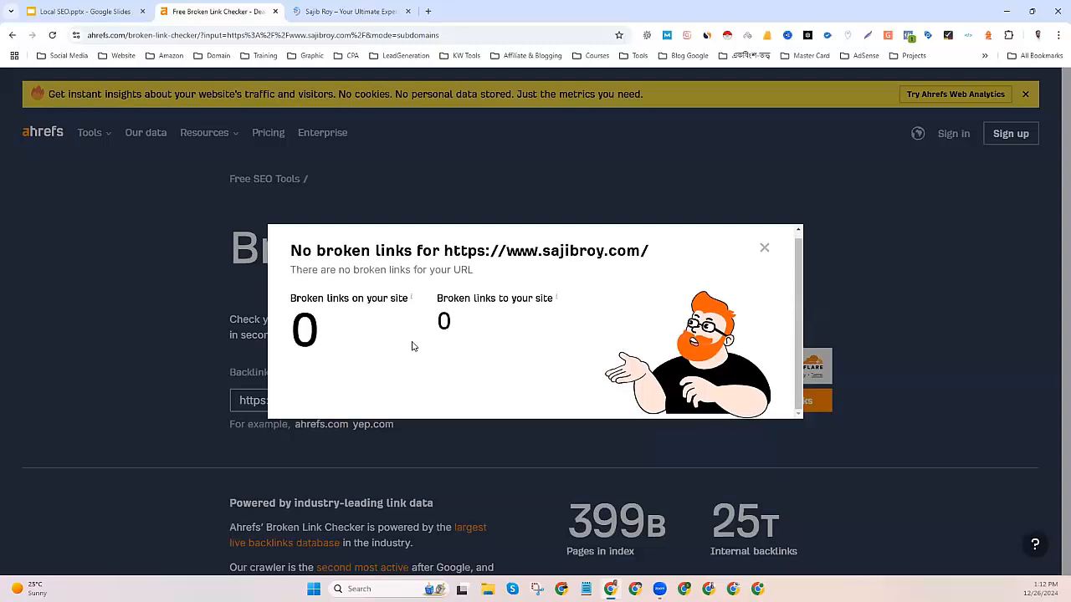
Highlight the 0 broken-links-on-your-site figure and close the result summary.
{"action": "left_click_drag", "start_coordinate": [323, 323], "coordinate": [383, 300]}
{"action": "left_click", "coordinate": [306, 299]}
{"action": "left_click", "coordinate": [764, 247]}
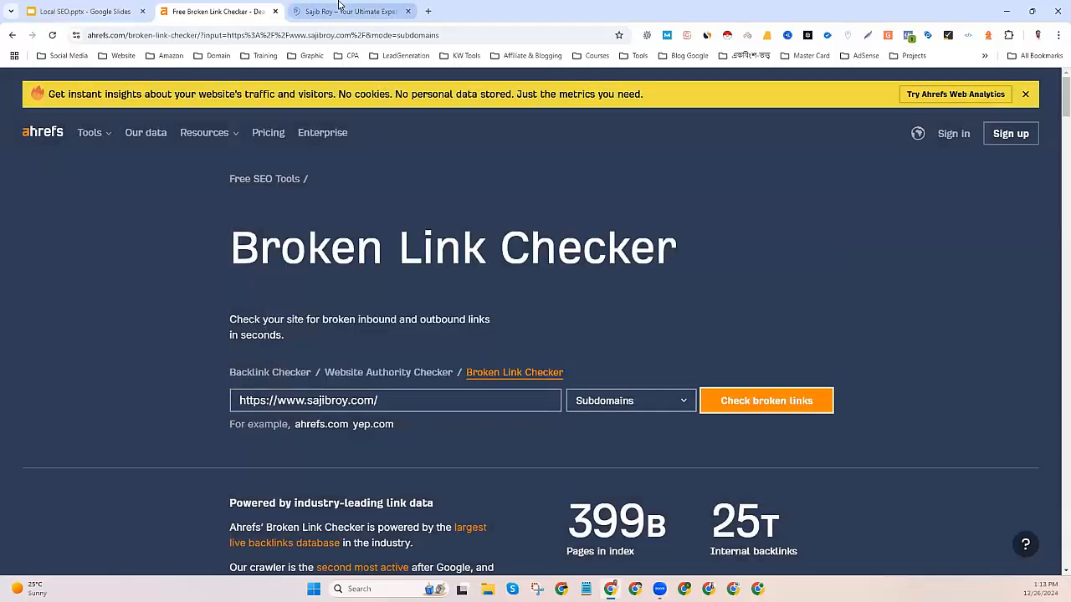
Search Google for 'grameen' and open Grameenphone's official website.
{"action": "left_click", "coordinate": [350, 11]}
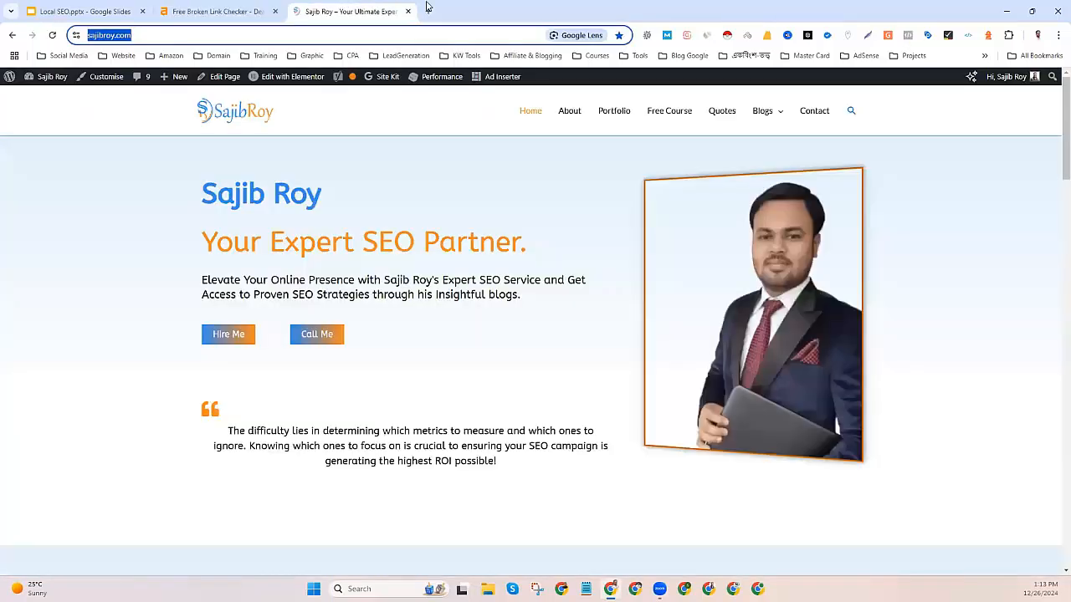
{"action": "key", "text": "ctrl+t"}
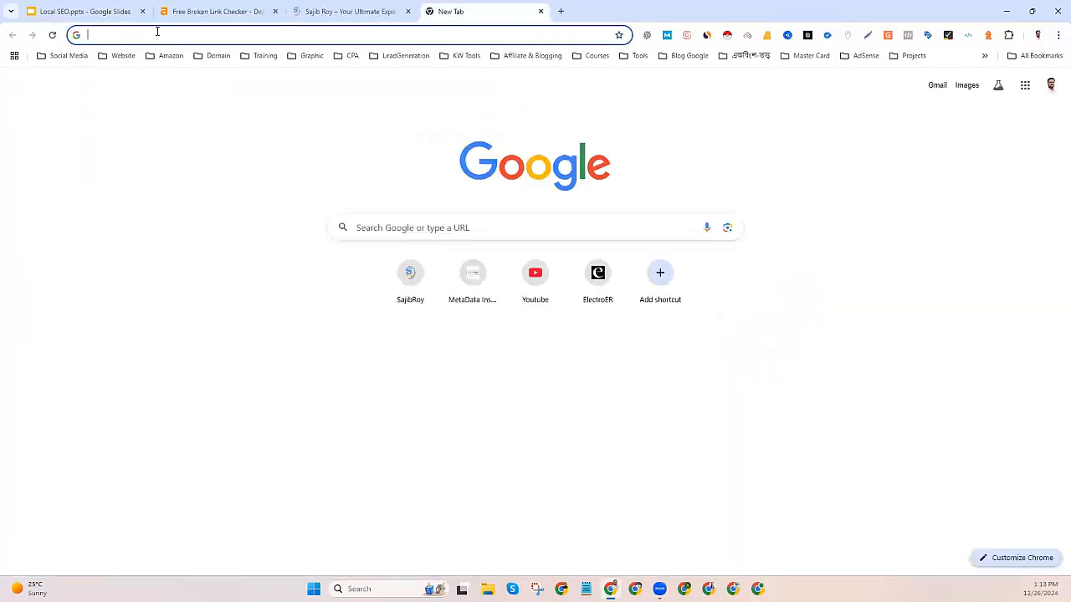
{"action": "type", "text": "grameen"}
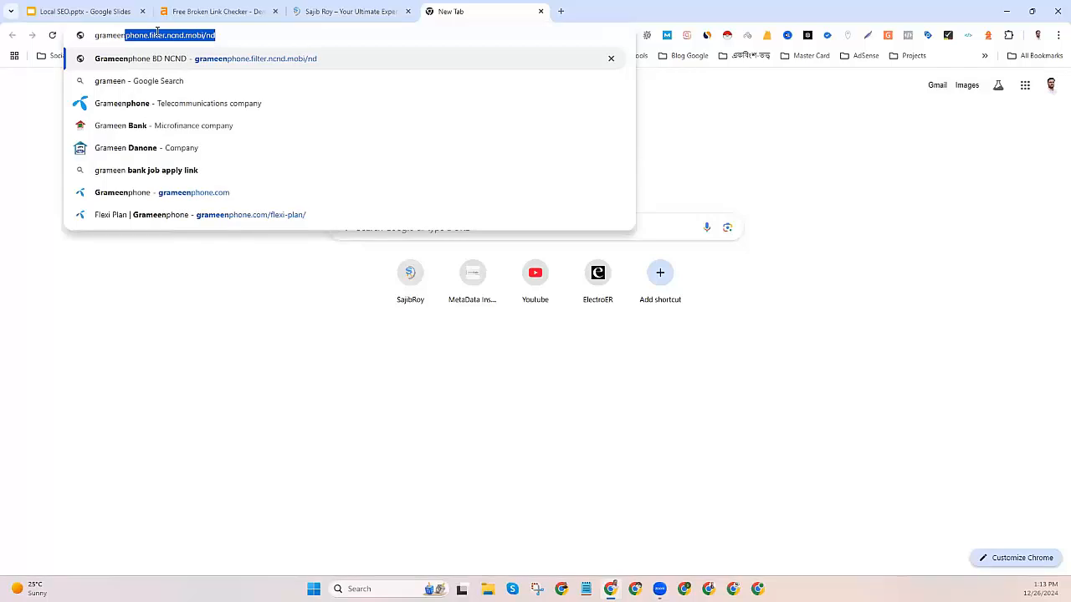
{"action": "left_click", "coordinate": [148, 106]}
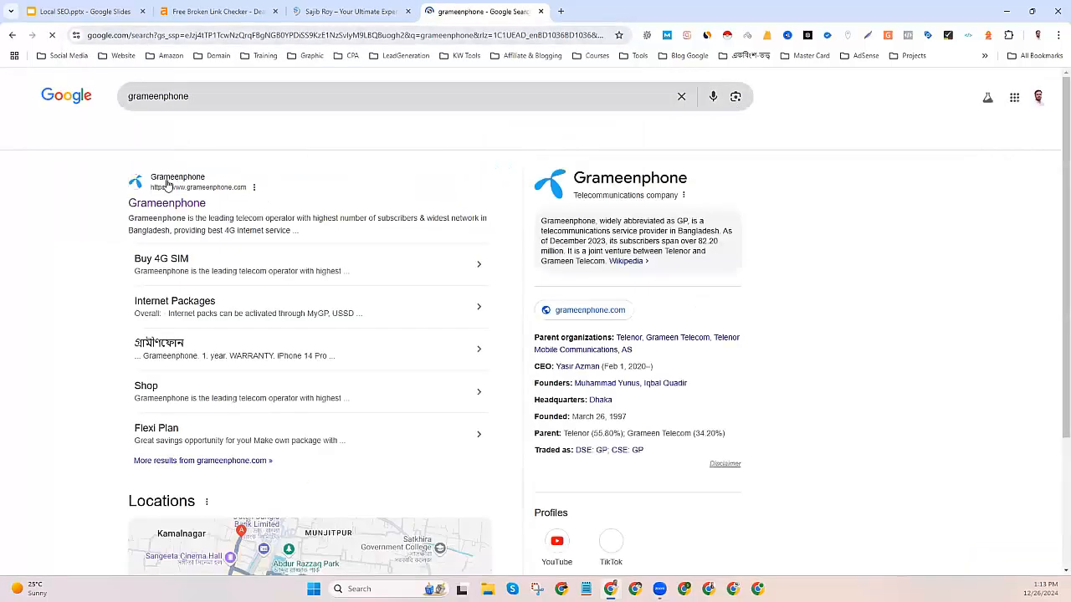
{"action": "left_click", "coordinate": [134, 34]}
{"action": "right_click", "coordinate": [136, 34]}
{"action": "left_click", "coordinate": [167, 135]}
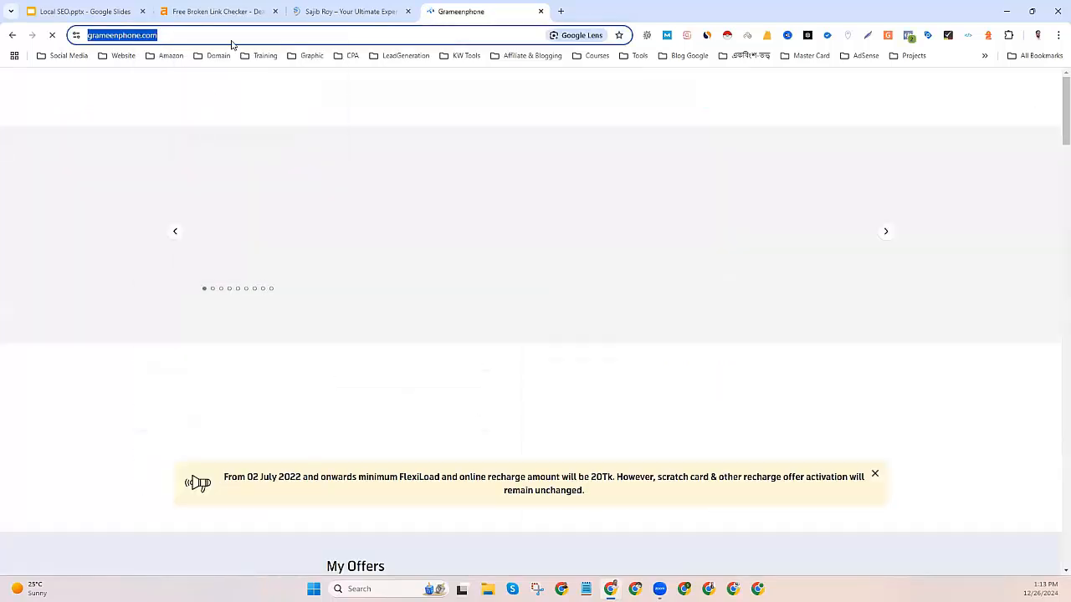
{"action": "left_click", "coordinate": [218, 12]}
{"action": "left_click", "coordinate": [336, 400]}
{"action": "key", "text": "ctrl+a"}
{"action": "key", "text": "ctrl+v"}
{"action": "left_click", "coordinate": [719, 401]}
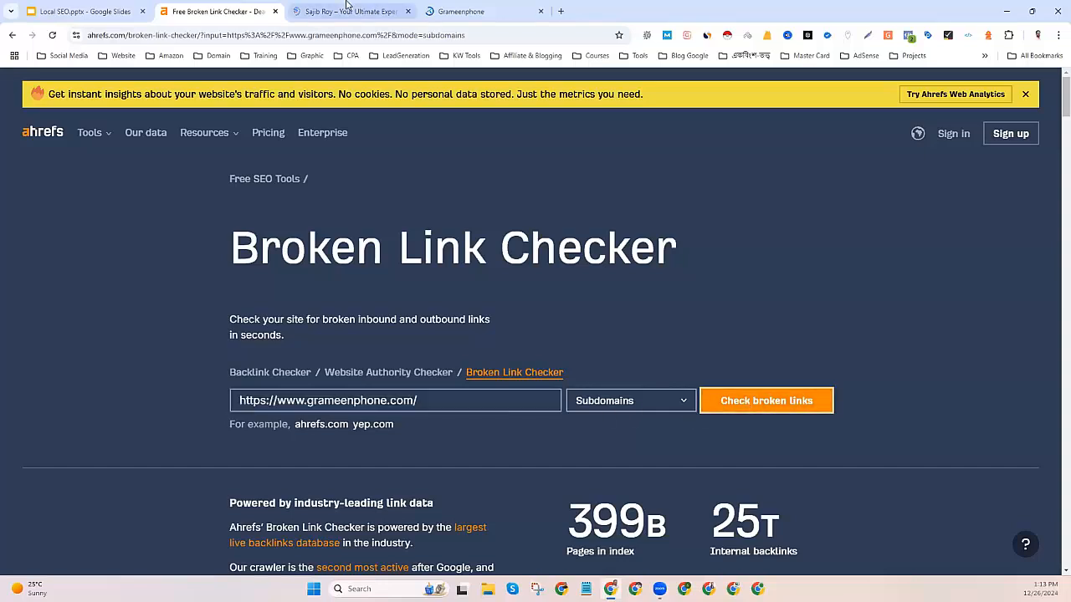
{"action": "left_click", "coordinate": [408, 12]}
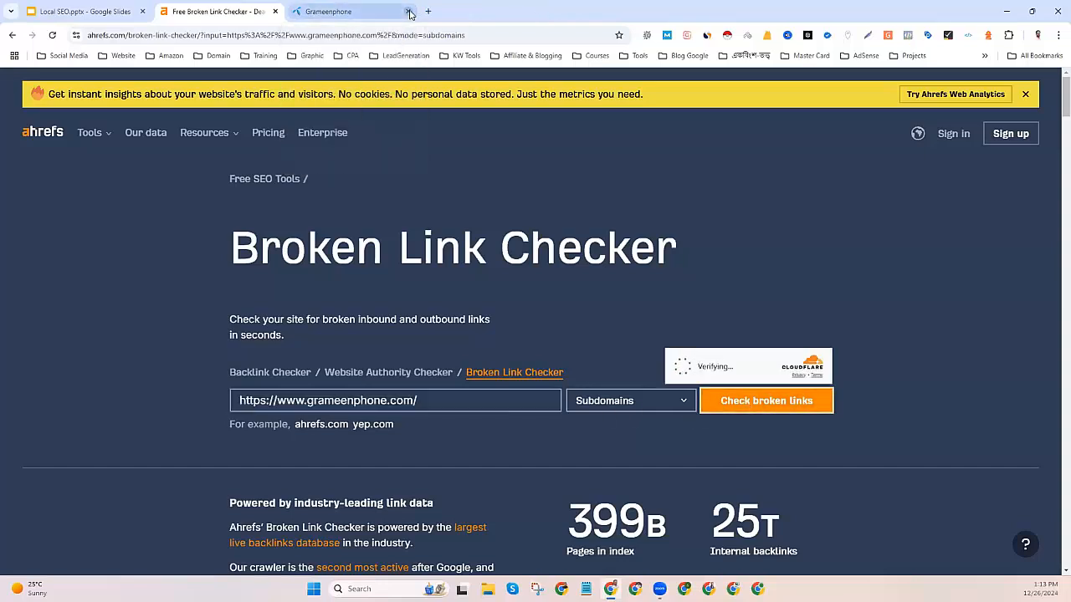
{"action": "left_click", "coordinate": [409, 12]}
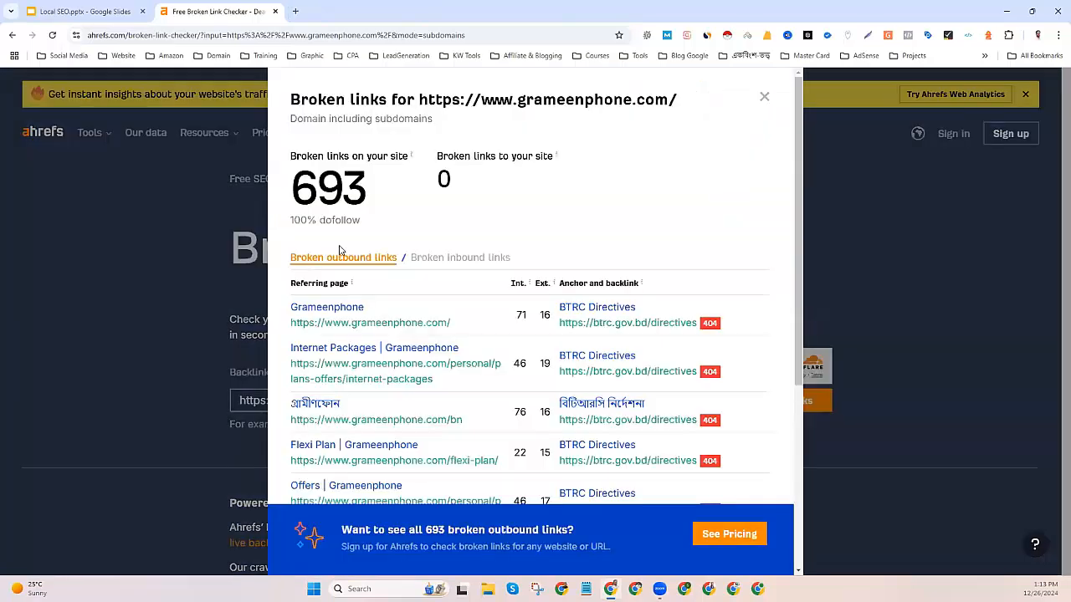
Review the 693 broken-link results and open the Grameenphone homepage in a new tab.
{"action": "scroll", "coordinate": [390, 316], "scroll_direction": "down", "scroll_amount": 1}
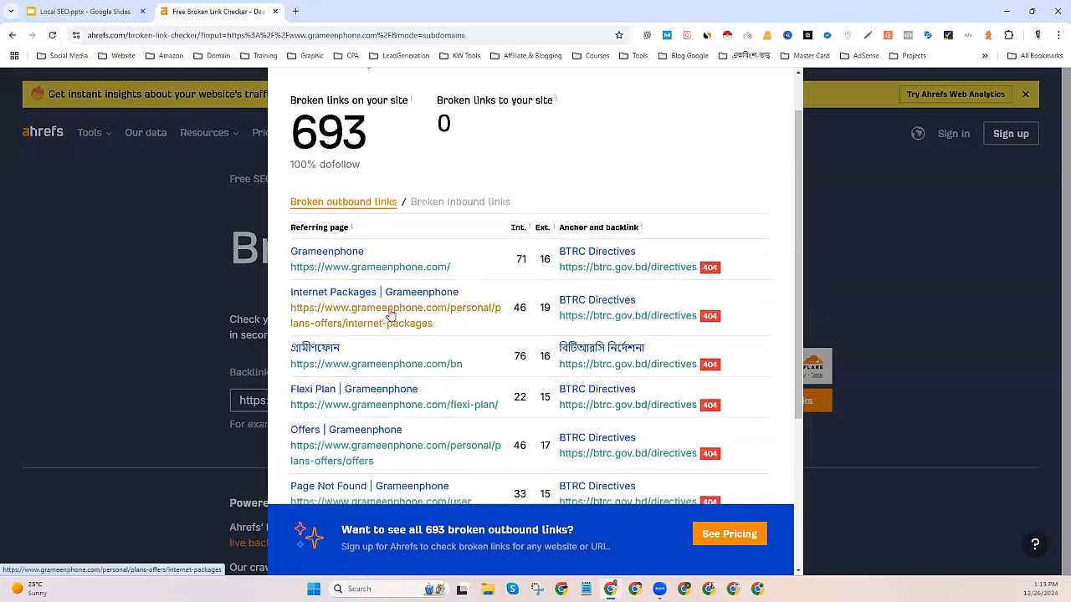
{"action": "left_click_drag", "start_coordinate": [286, 271], "coordinate": [459, 270]}
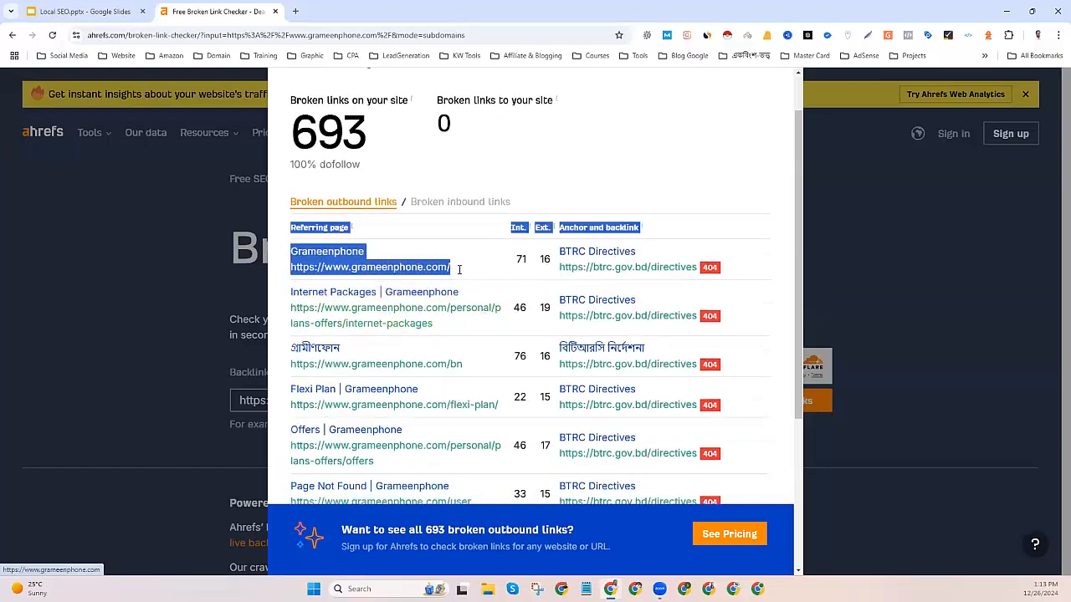
{"action": "left_click", "coordinate": [608, 228]}
{"action": "right_click", "coordinate": [409, 276]}
{"action": "left_click", "coordinate": [425, 287]}
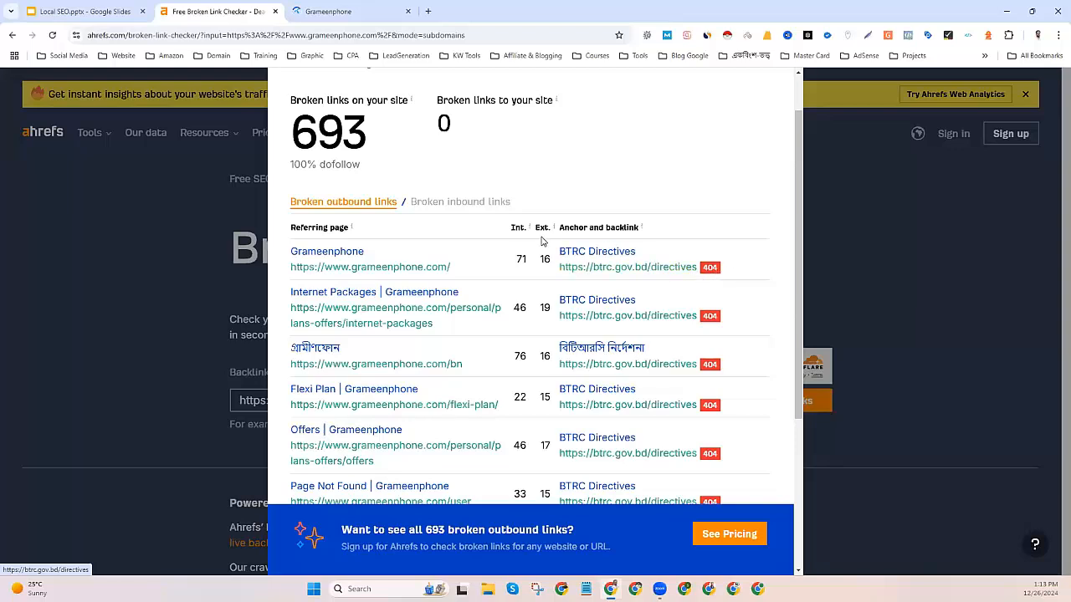
Copy the 'BTRC Directives' anchor text from the results.
{"action": "left_click_drag", "start_coordinate": [552, 252], "coordinate": [642, 250]}
{"action": "right_click", "coordinate": [630, 252]}
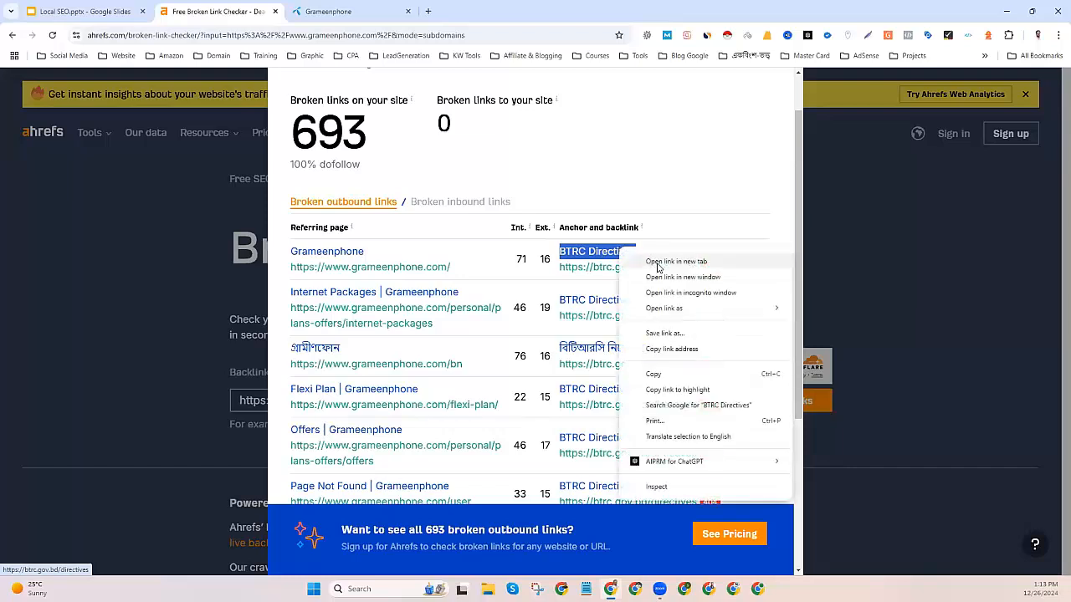
{"action": "left_click", "coordinate": [658, 374]}
Find 'BTRC Directives' on the Grameenphone homepage with in-page search.
{"action": "left_click", "coordinate": [332, 5]}
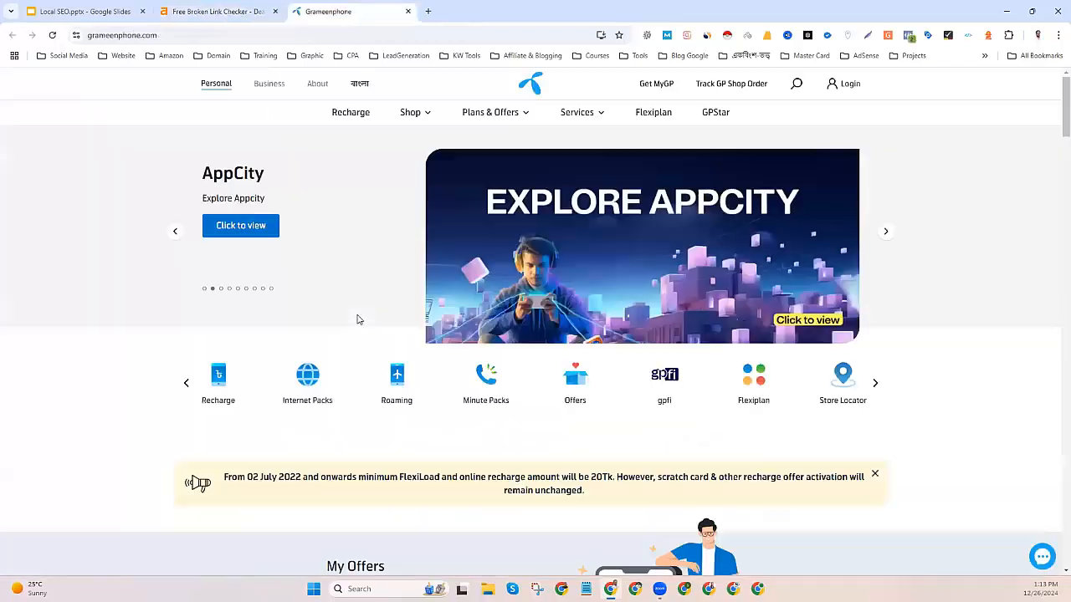
{"action": "scroll", "coordinate": [358, 317], "scroll_direction": "down", "scroll_amount": 8}
{"action": "scroll", "coordinate": [91, 292], "scroll_direction": "down", "scroll_amount": 1}
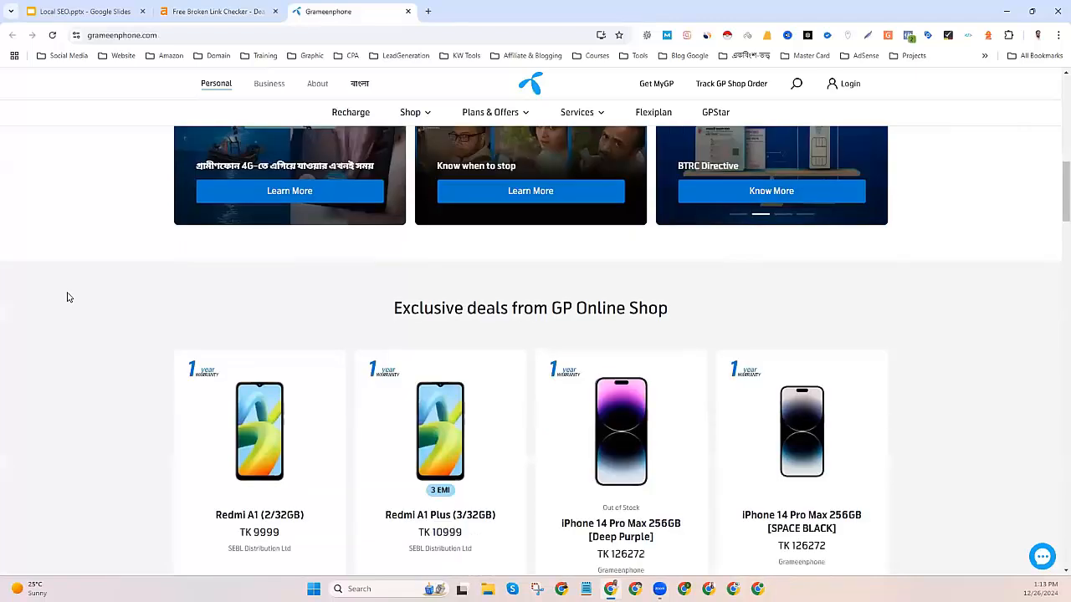
{"action": "key", "text": "ctrl+f"}
{"action": "key", "text": "ctrl+v"}
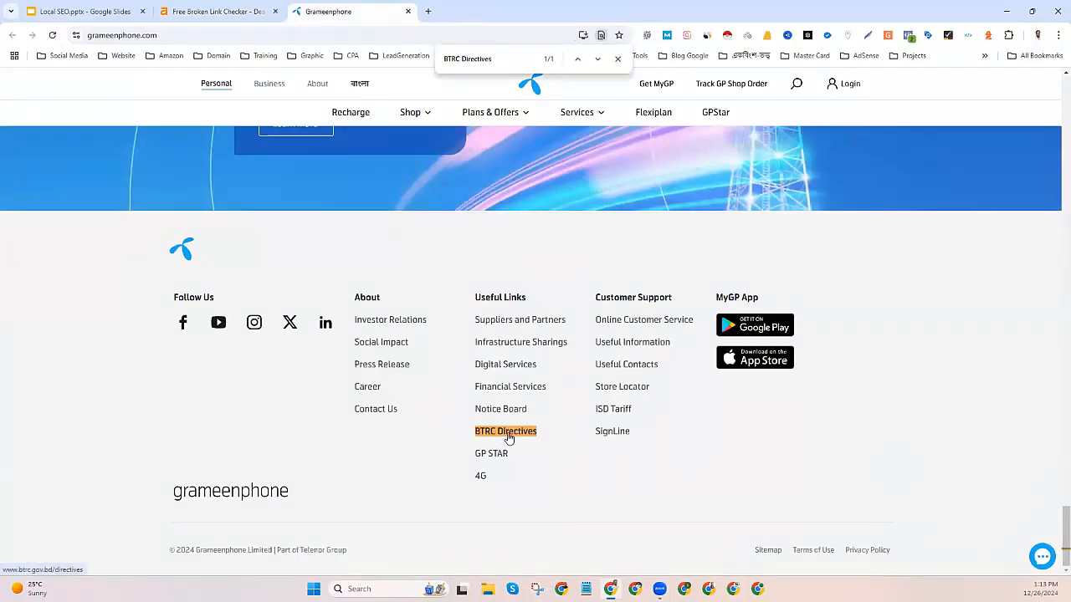
Follow the footer BTRC Directives link to the btrc.gov.bd not-found page, then return.
{"action": "left_click", "coordinate": [499, 435]}
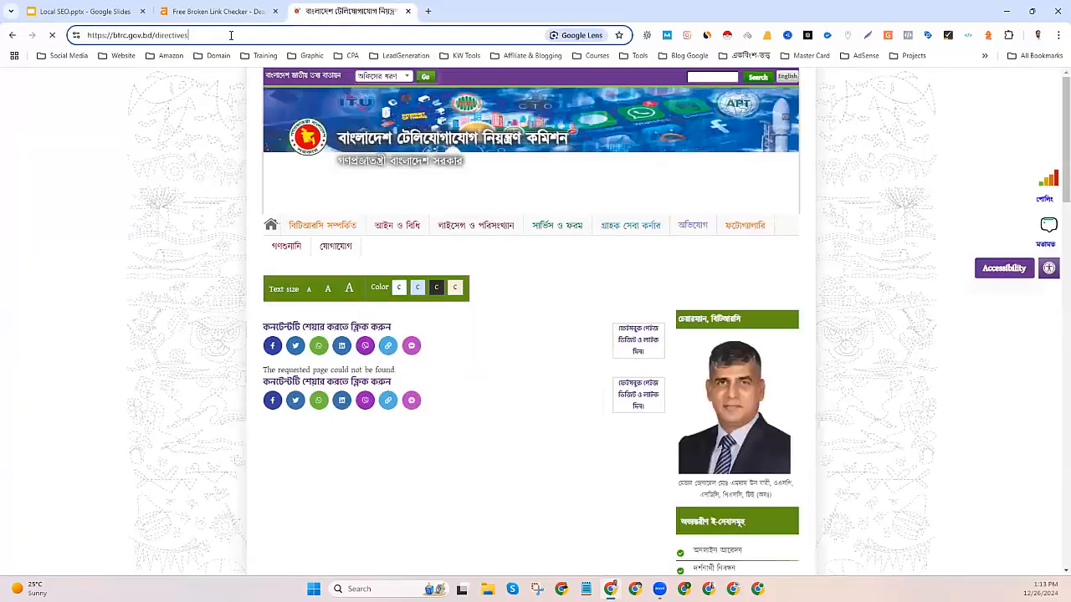
{"action": "left_click", "coordinate": [144, 35]}
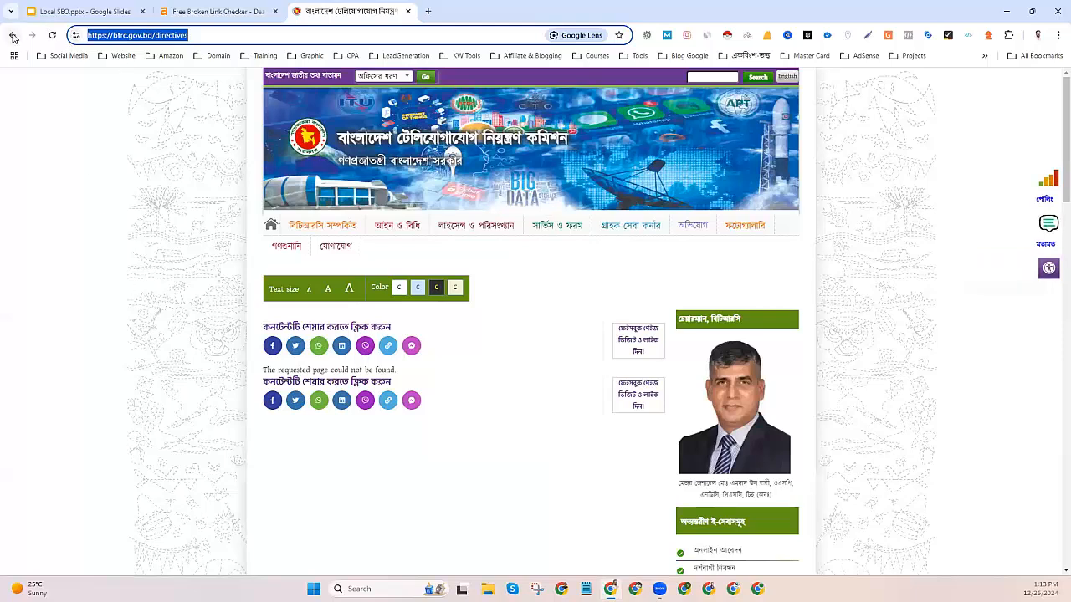
{"action": "key", "text": "ctrl+shift+Tab"}
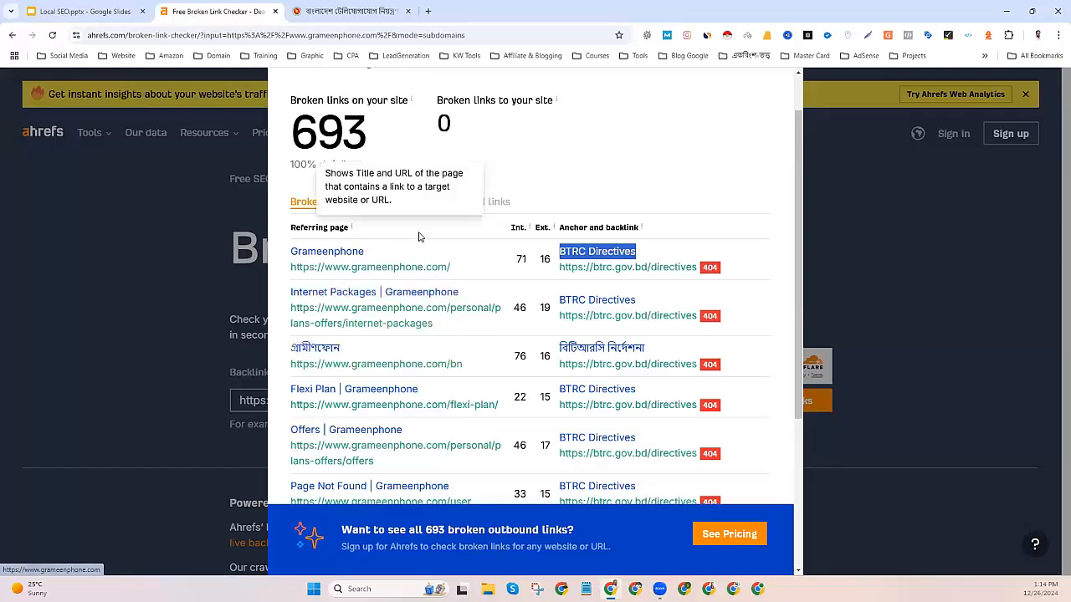
Compare the results table with the dead BTRC directives page address.
{"action": "scroll", "coordinate": [433, 303], "scroll_direction": "down", "scroll_amount": 3}
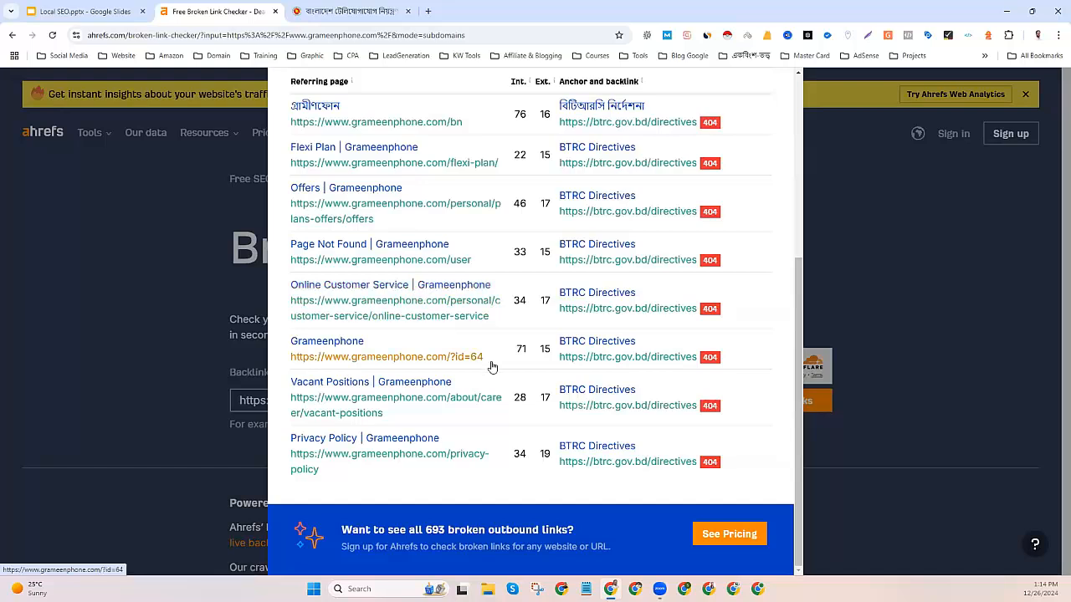
{"action": "scroll", "coordinate": [533, 259], "scroll_direction": "up", "scroll_amount": 2}
{"action": "scroll", "coordinate": [535, 252], "scroll_direction": "up", "scroll_amount": 2}
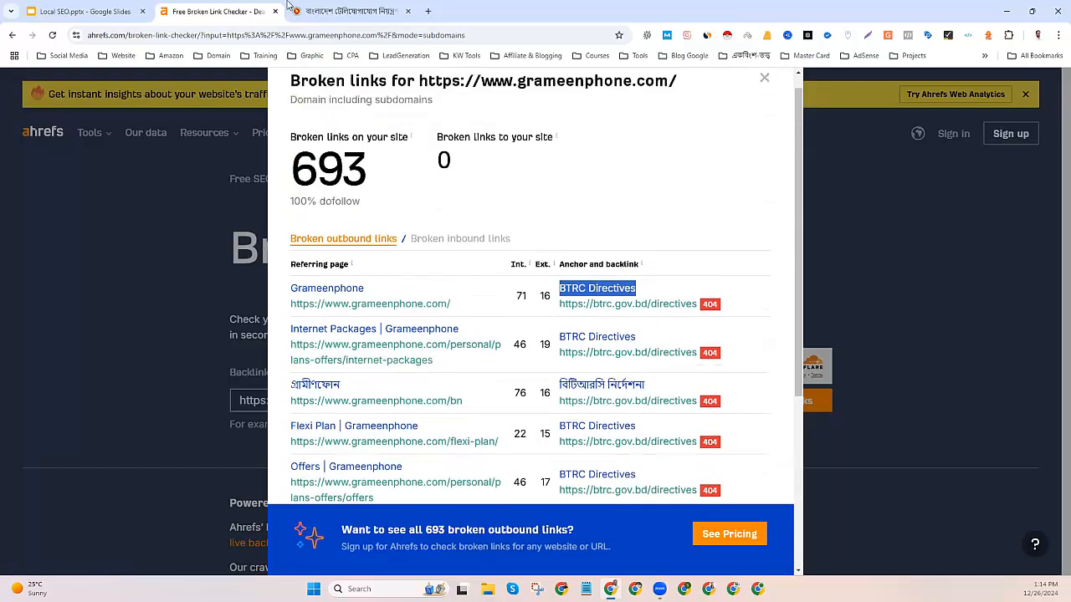
{"action": "left_click", "coordinate": [351, 10]}
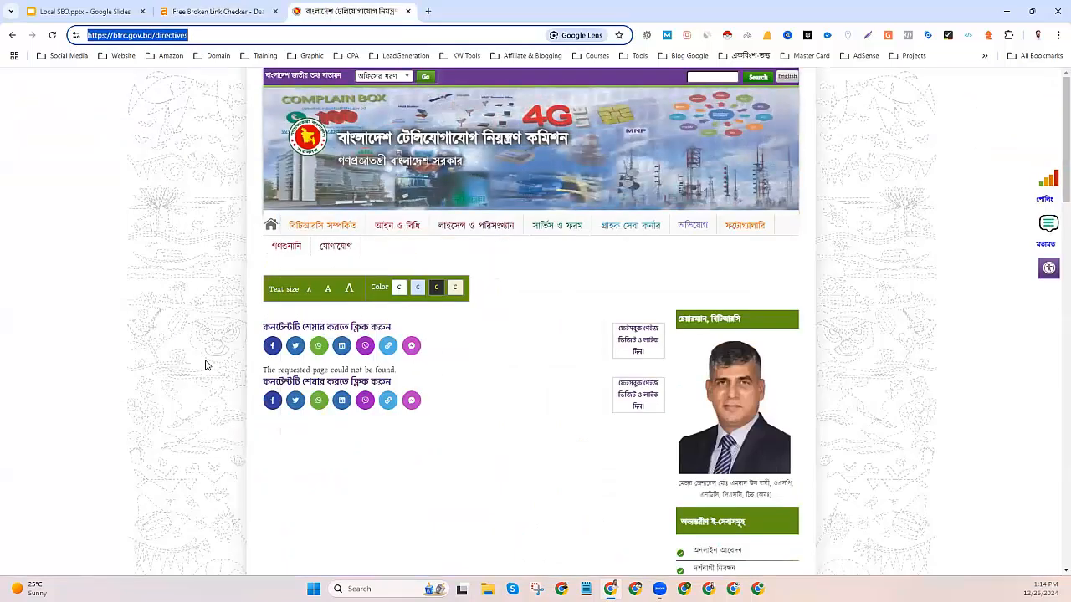
{"action": "mouse_move", "coordinate": [343, 231]}
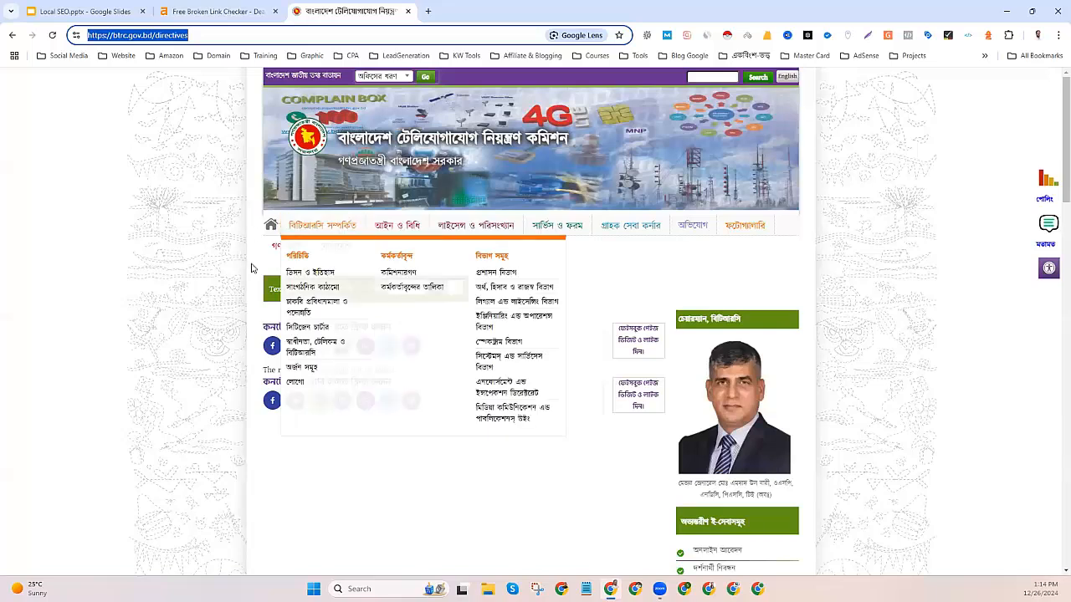
{"action": "double_click", "coordinate": [193, 35]}
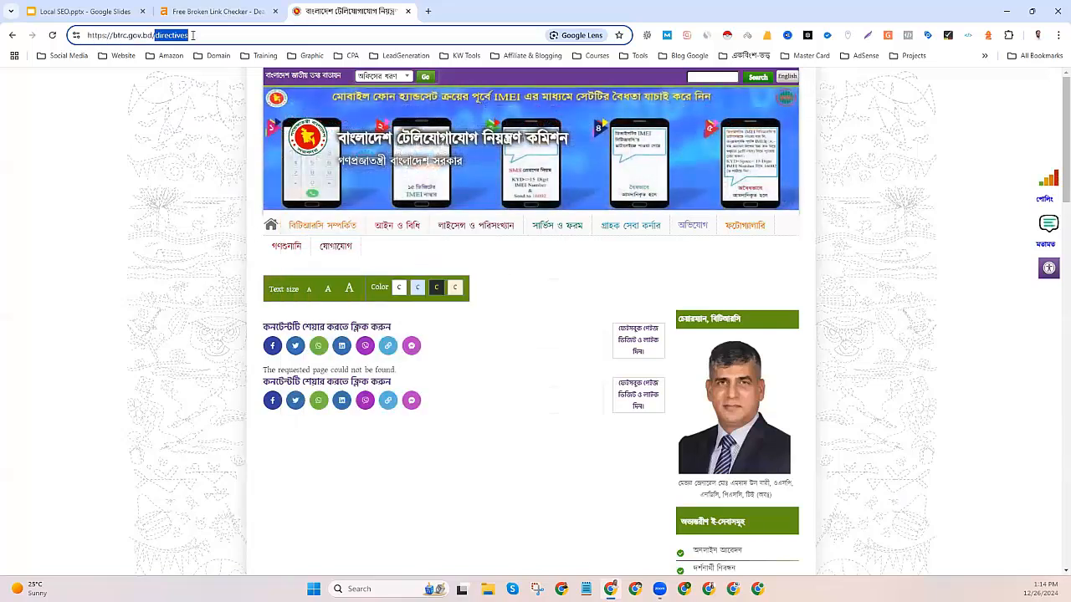
{"action": "left_click", "coordinate": [193, 182]}
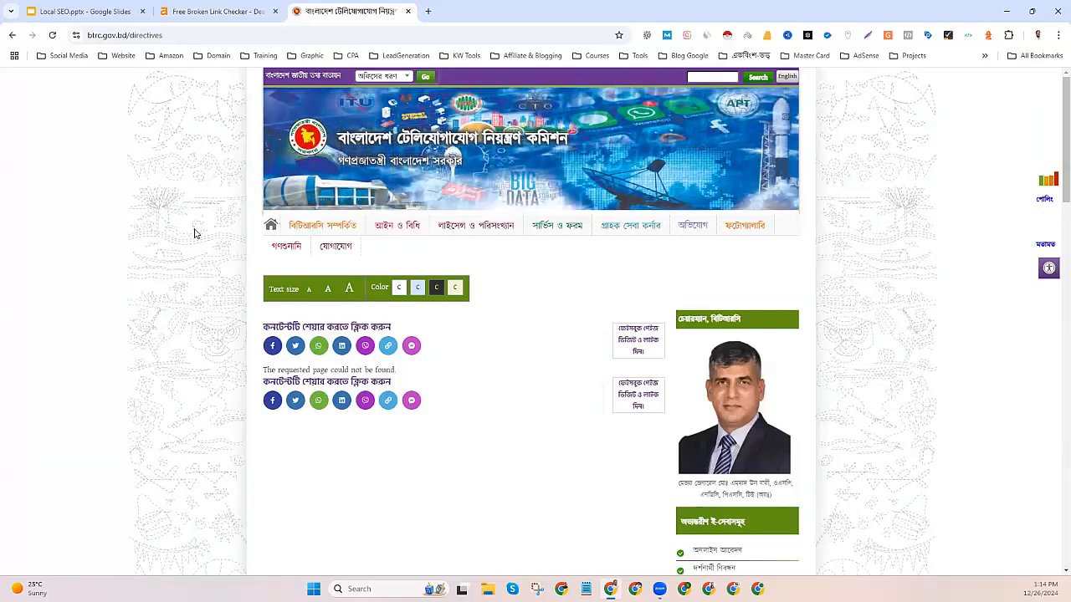
Recheck the broken-link results, then close the BTRC and Ahrefs tabs.
{"action": "left_click", "coordinate": [217, 11]}
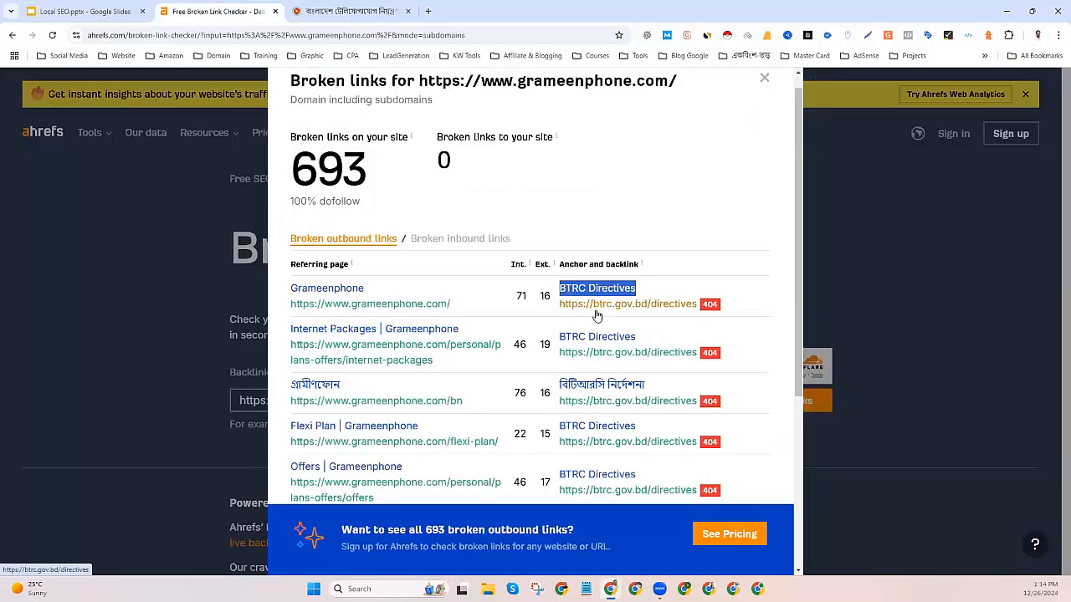
{"action": "scroll", "coordinate": [387, 321], "scroll_direction": "down", "scroll_amount": 3}
{"action": "scroll", "coordinate": [393, 331], "scroll_direction": "up", "scroll_amount": 5}
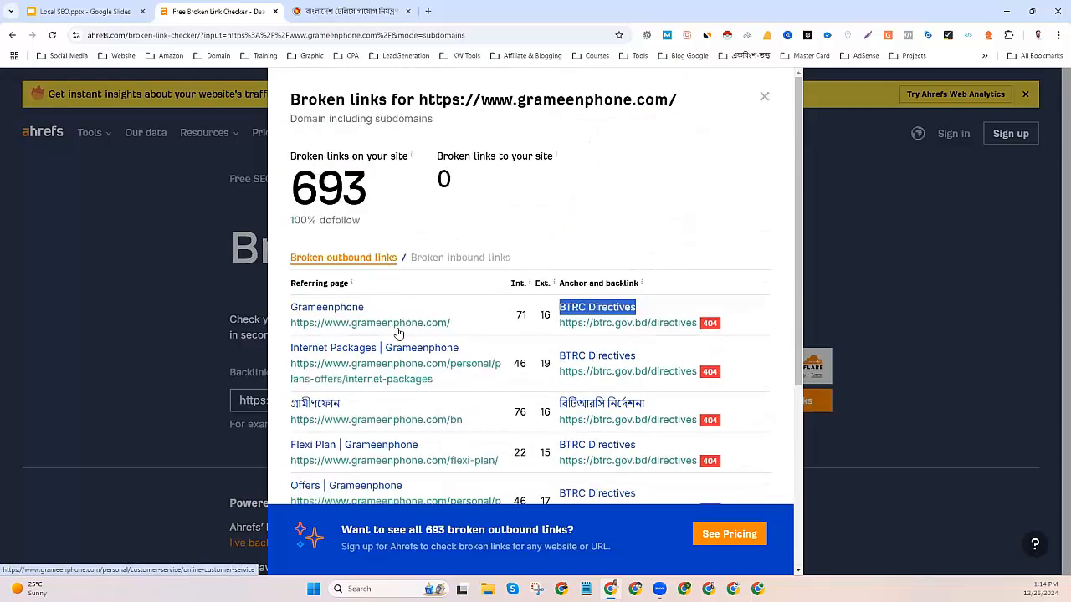
{"action": "left_click", "coordinate": [406, 11]}
{"action": "left_click", "coordinate": [407, 11]}
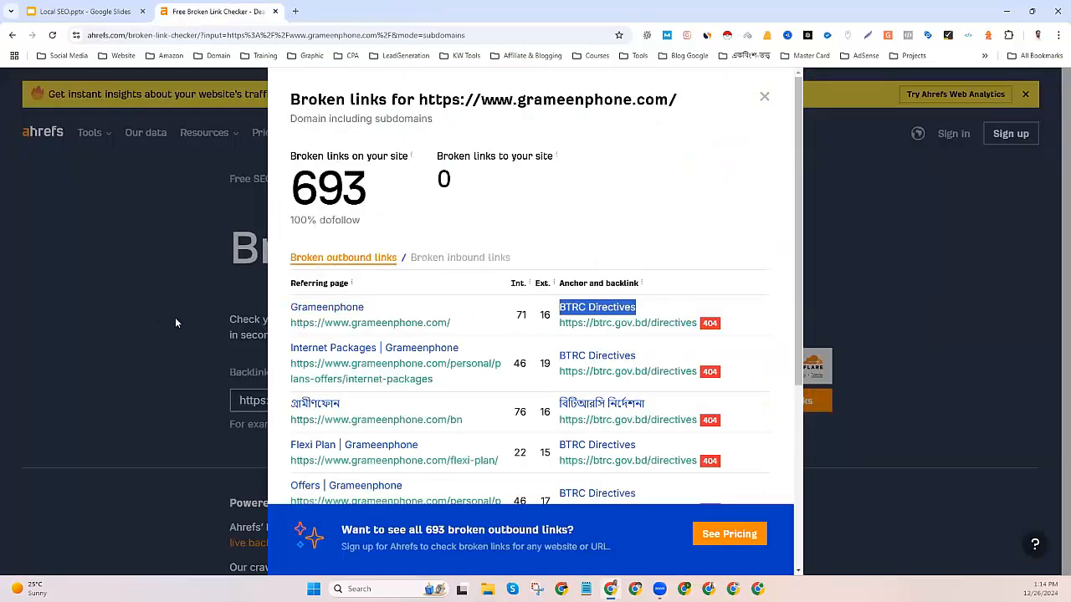
{"action": "left_click", "coordinate": [274, 11]}
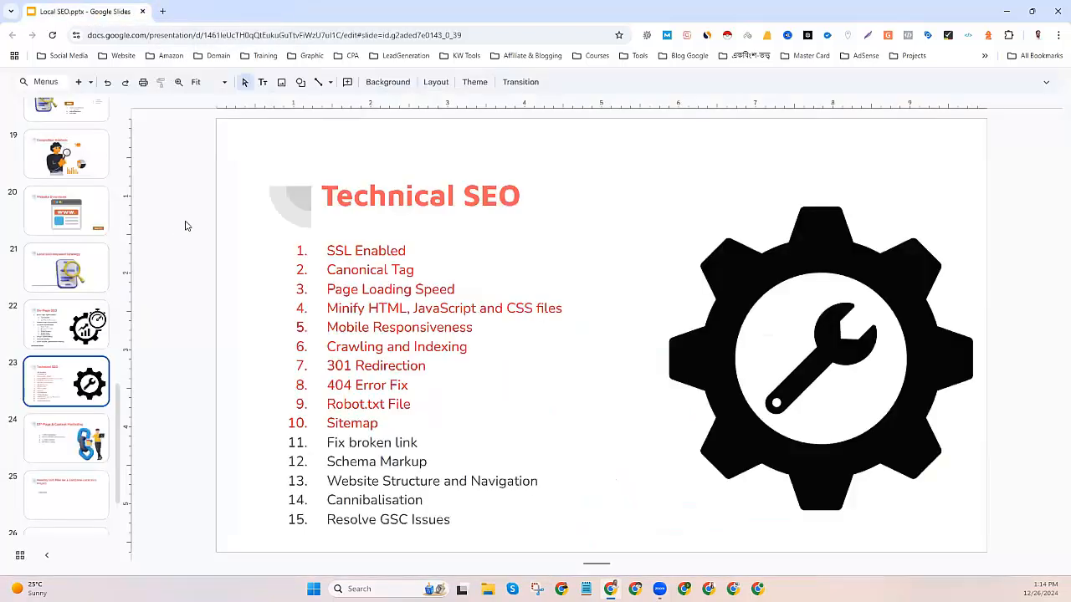
Make list item 'Fix broken link' red and select the 'Schema Markup' item.
{"action": "left_click_drag", "start_coordinate": [423, 442], "coordinate": [304, 443]}
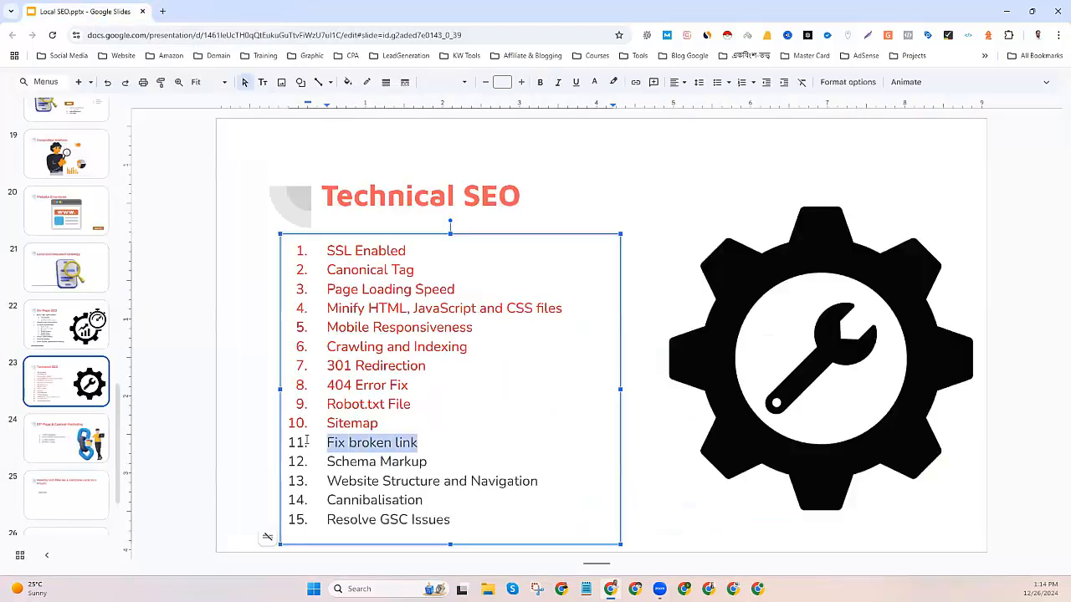
{"action": "left_click", "coordinate": [594, 82]}
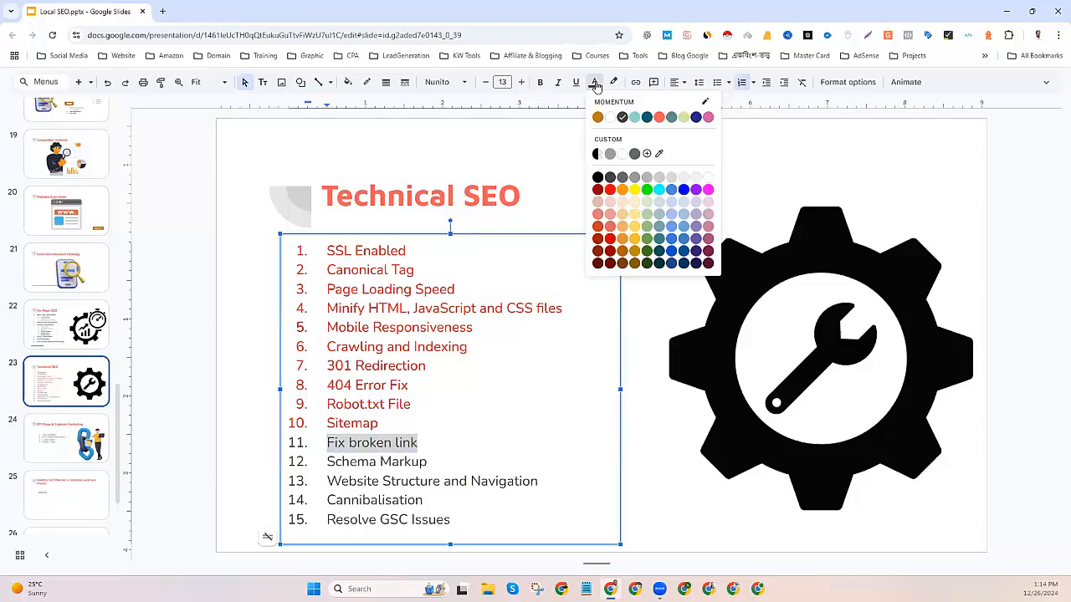
{"action": "left_click", "coordinate": [610, 189]}
{"action": "left_click_drag", "start_coordinate": [434, 462], "coordinate": [307, 458]}
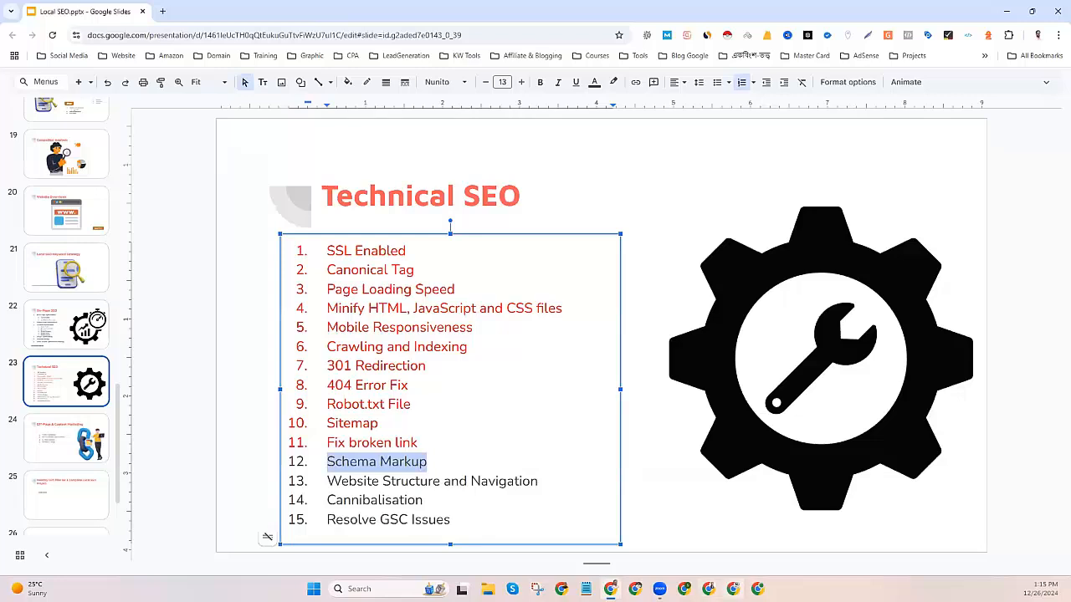
{"action": "left_click", "coordinate": [611, 589]}
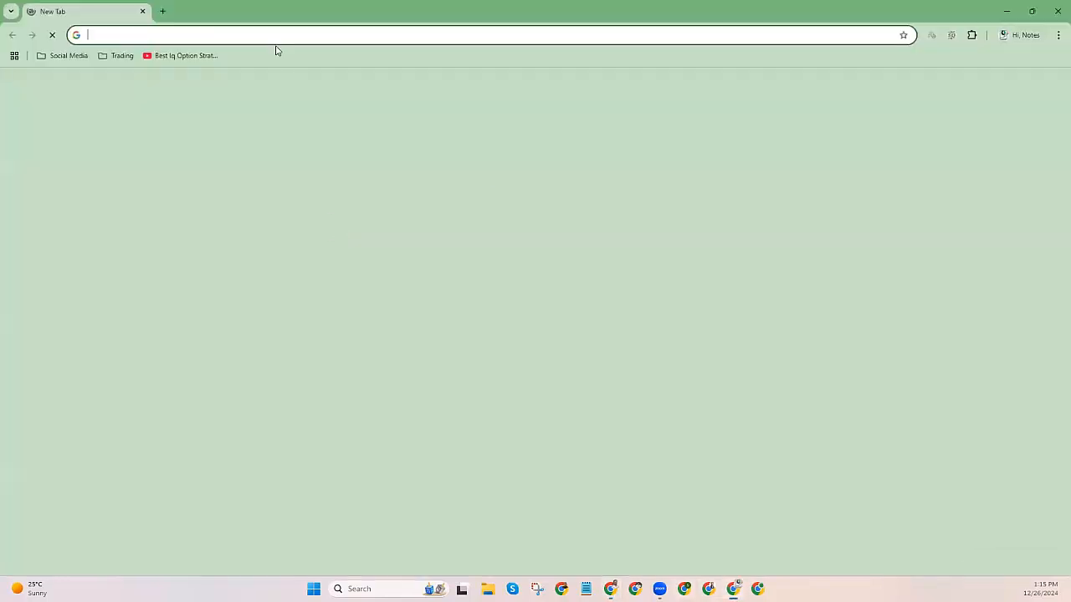
Log in to the Practices With Sajib wp-admin with the saved username and PIN.
{"action": "left_click", "coordinate": [242, 265]}
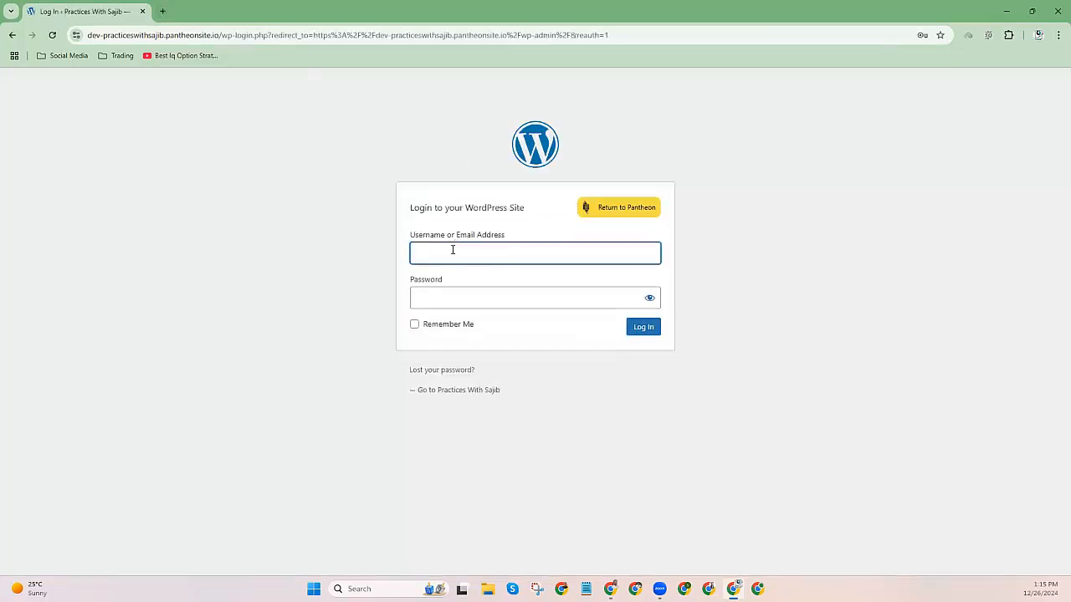
{"action": "left_click", "coordinate": [454, 248]}
{"action": "left_click", "coordinate": [509, 289]}
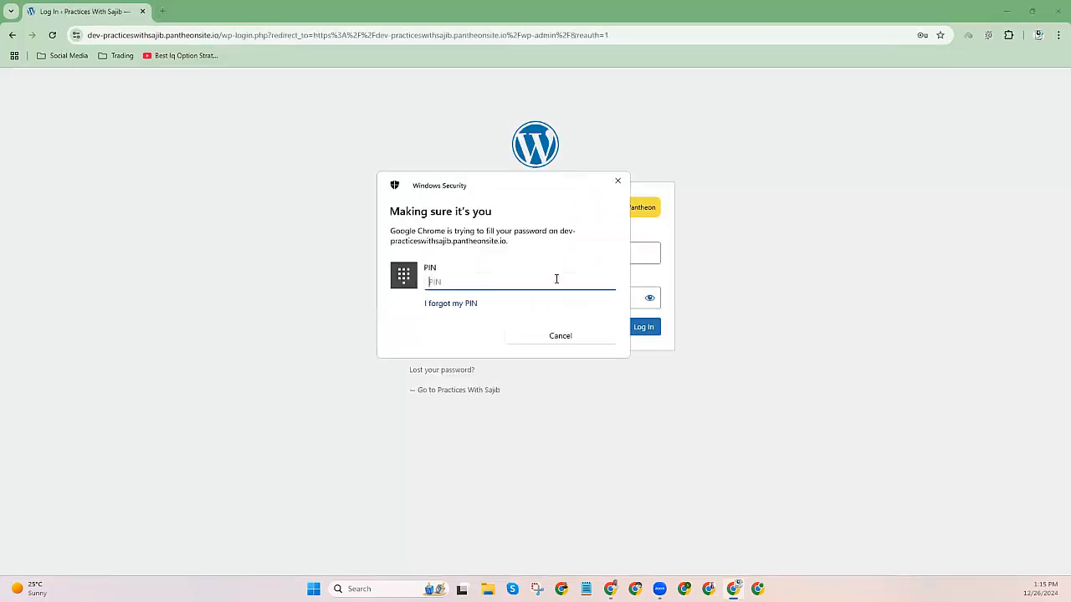
{"action": "type", "text": "••"}
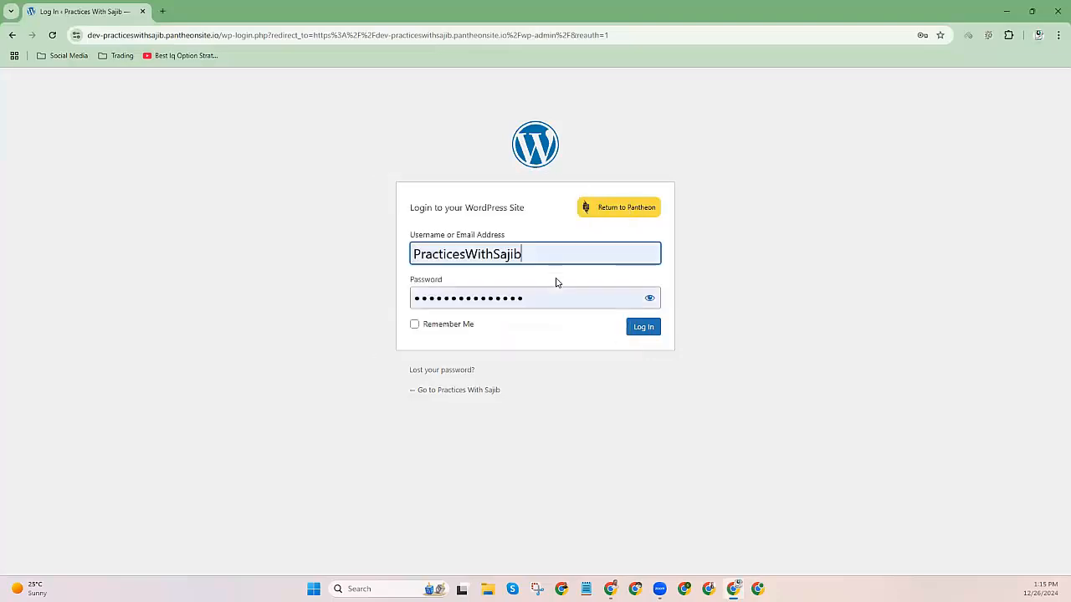
{"action": "left_click", "coordinate": [643, 327]}
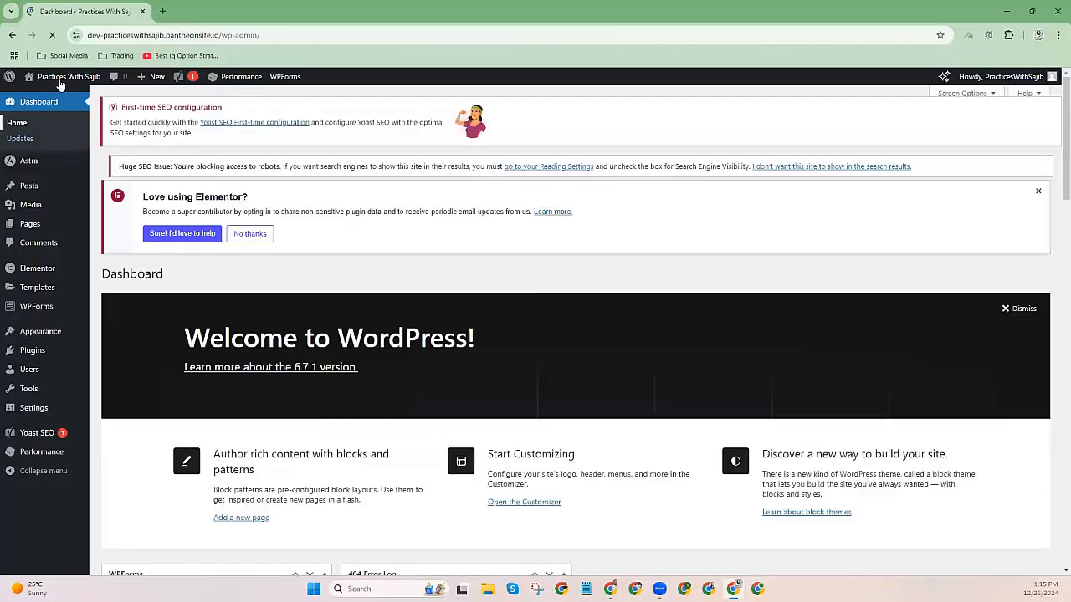
Open the AutoService Home page 'We Care about Your Car' via Visit Site in a new tab.
{"action": "mouse_move", "coordinate": [54, 84]}
{"action": "right_click", "coordinate": [33, 92]}
{"action": "left_click", "coordinate": [67, 111]}
{"action": "left_click", "coordinate": [215, 8]}
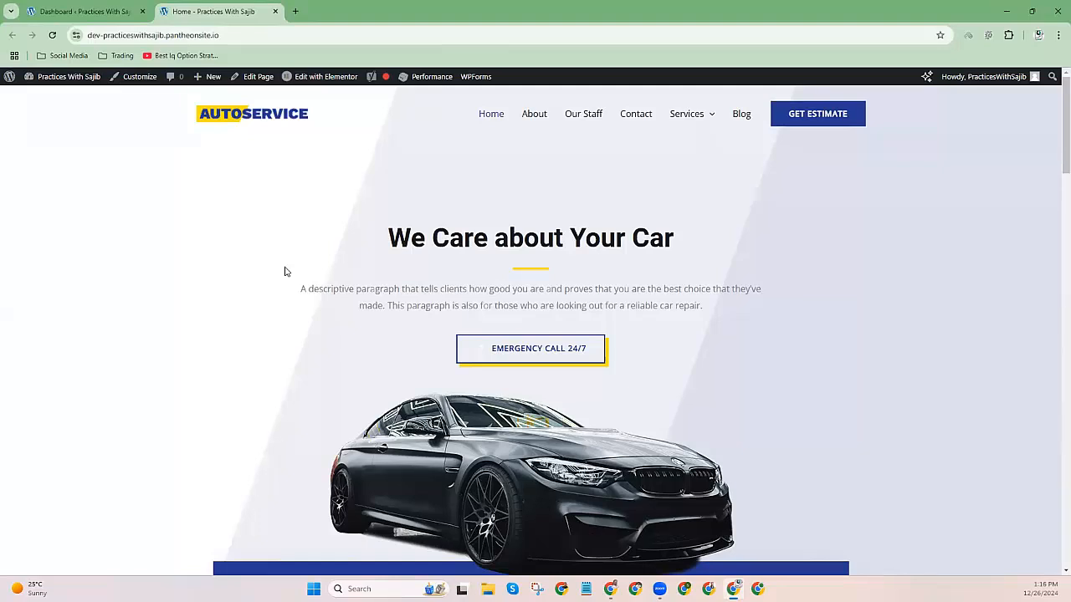
{"action": "left_click_drag", "start_coordinate": [382, 205], "coordinate": [728, 320]}
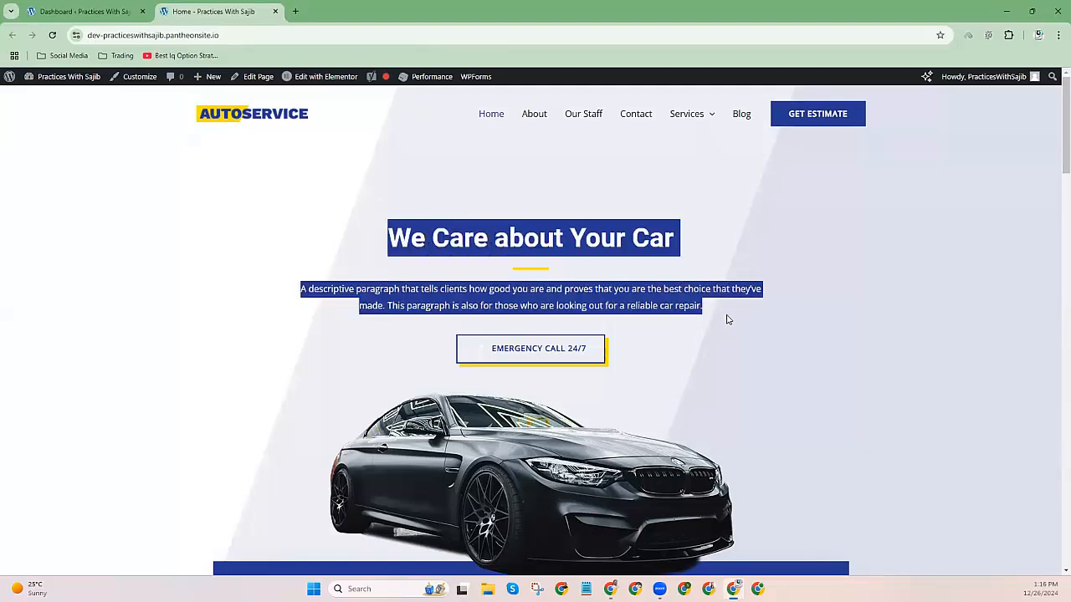
{"action": "left_click", "coordinate": [607, 305]}
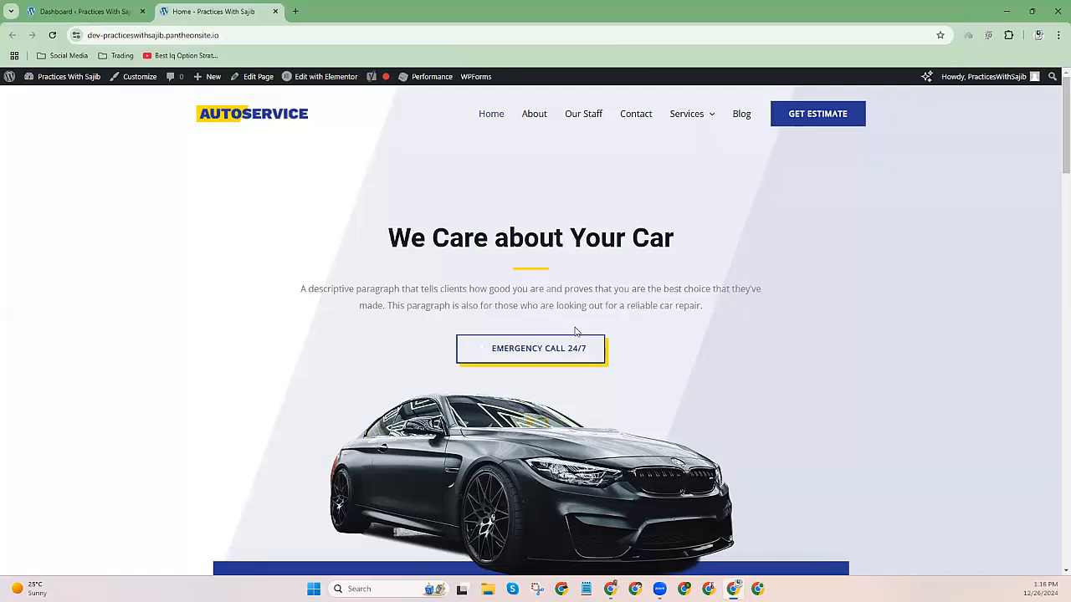
{"action": "left_click_drag", "start_coordinate": [388, 224], "coordinate": [737, 310]}
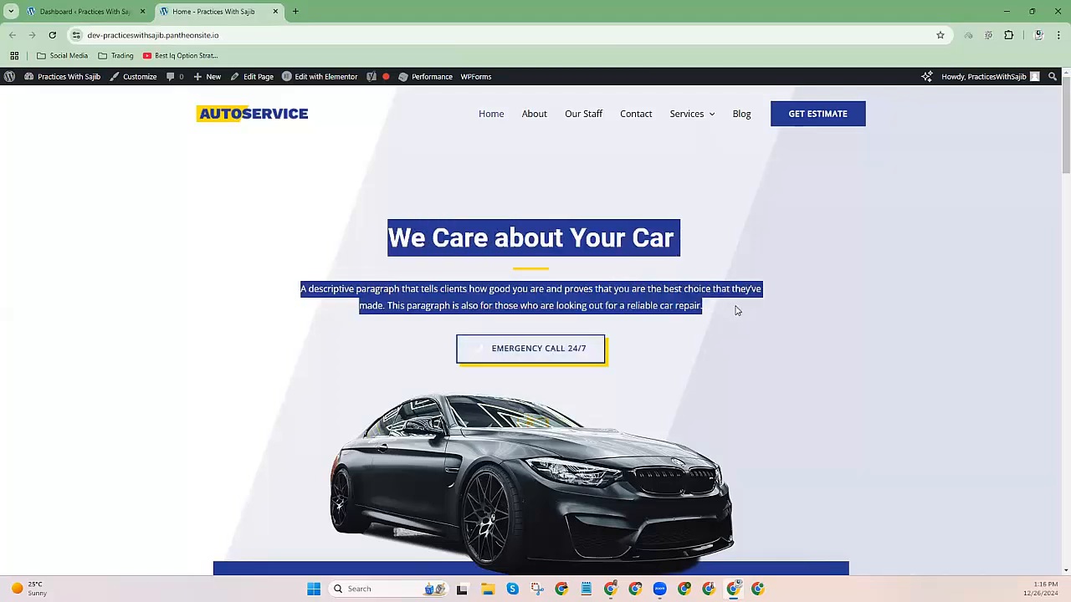
{"action": "triple_click", "coordinate": [637, 305]}
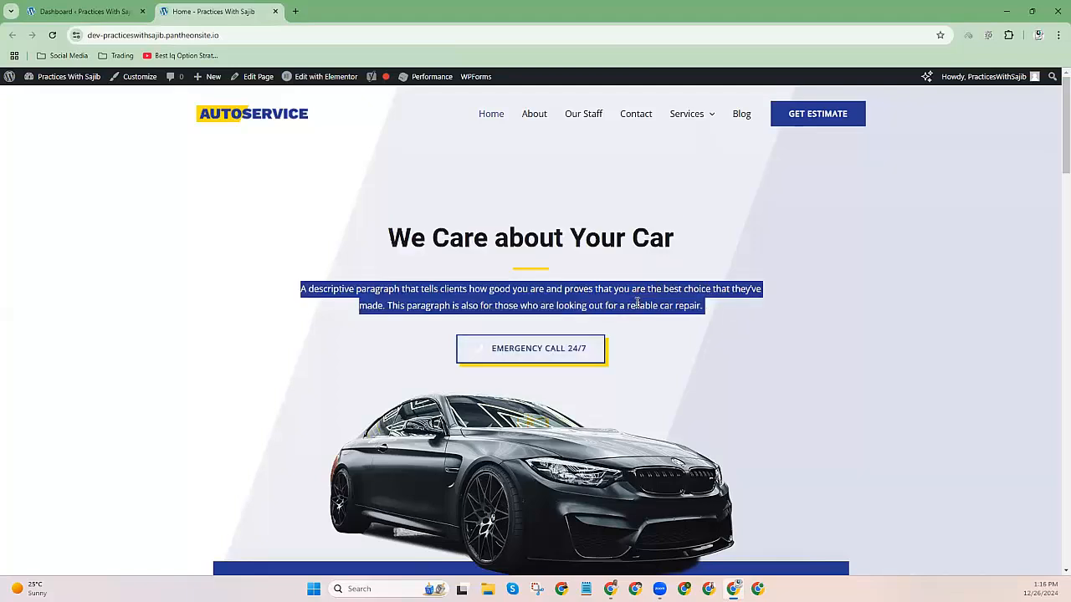
{"action": "left_click", "coordinate": [314, 284]}
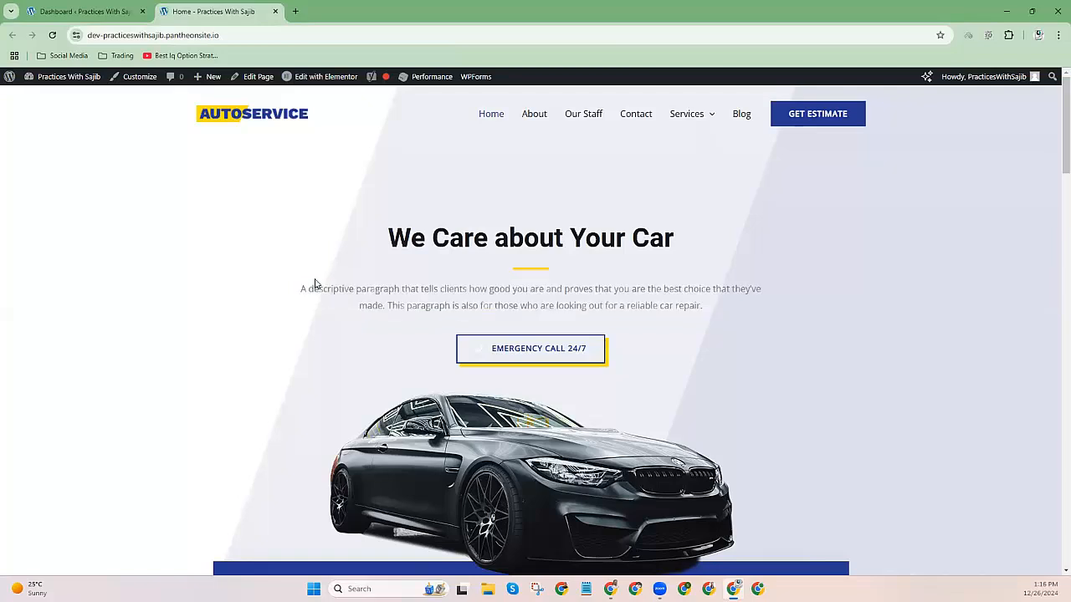
{"action": "scroll", "coordinate": [134, 272], "scroll_direction": "down", "scroll_amount": 6}
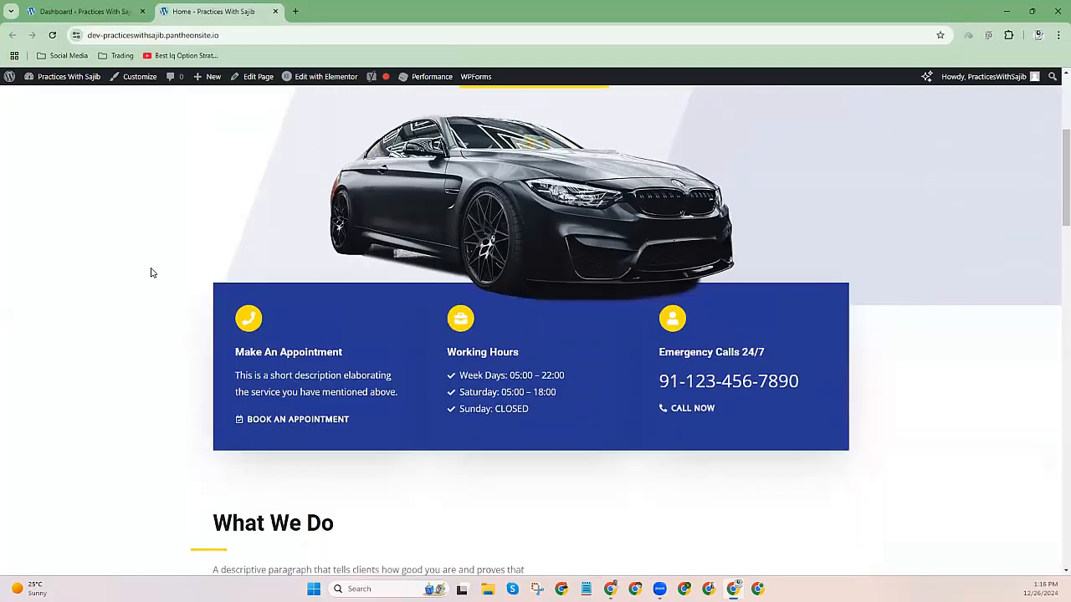
{"action": "left_click_drag", "start_coordinate": [200, 295], "coordinate": [495, 461]}
{"action": "scroll", "coordinate": [270, 365], "scroll_direction": "down", "scroll_amount": 2}
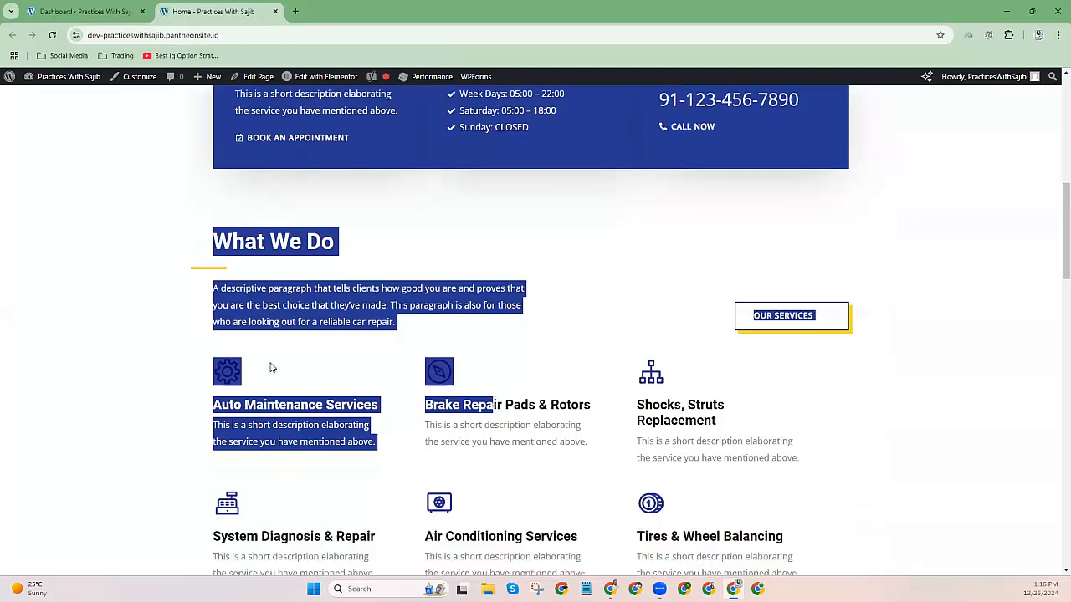
{"action": "right_click", "coordinate": [101, 295]}
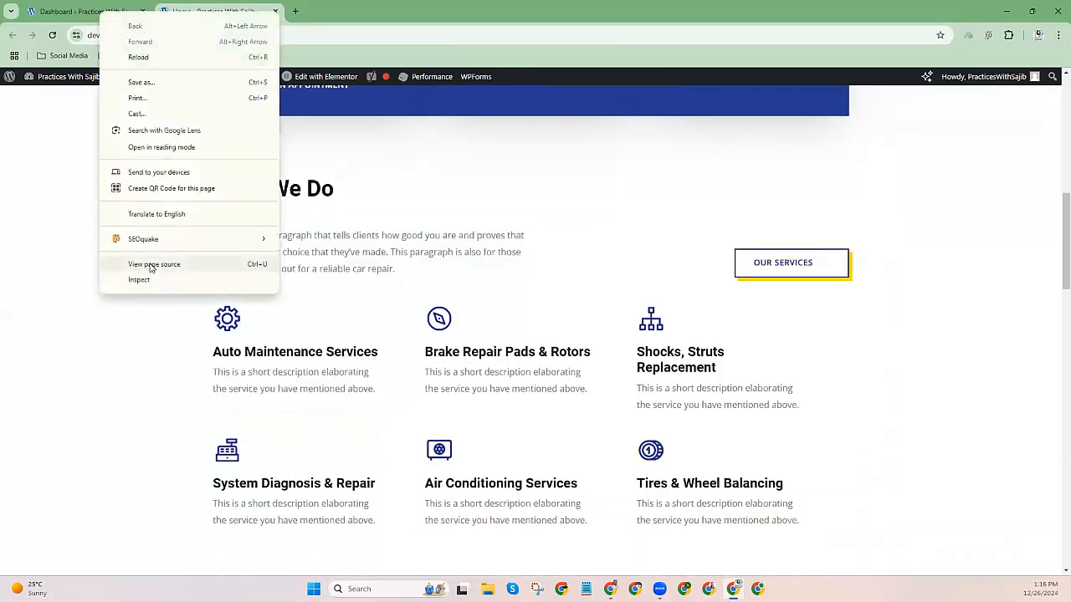
{"action": "left_click", "coordinate": [154, 265]}
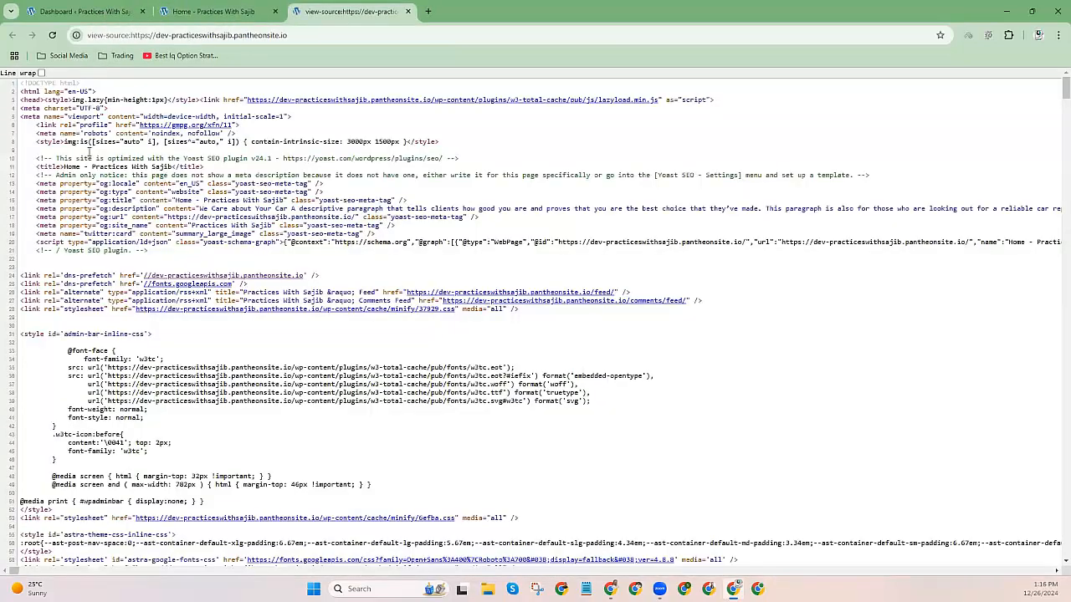
{"action": "left_click_drag", "start_coordinate": [26, 107], "coordinate": [207, 480]}
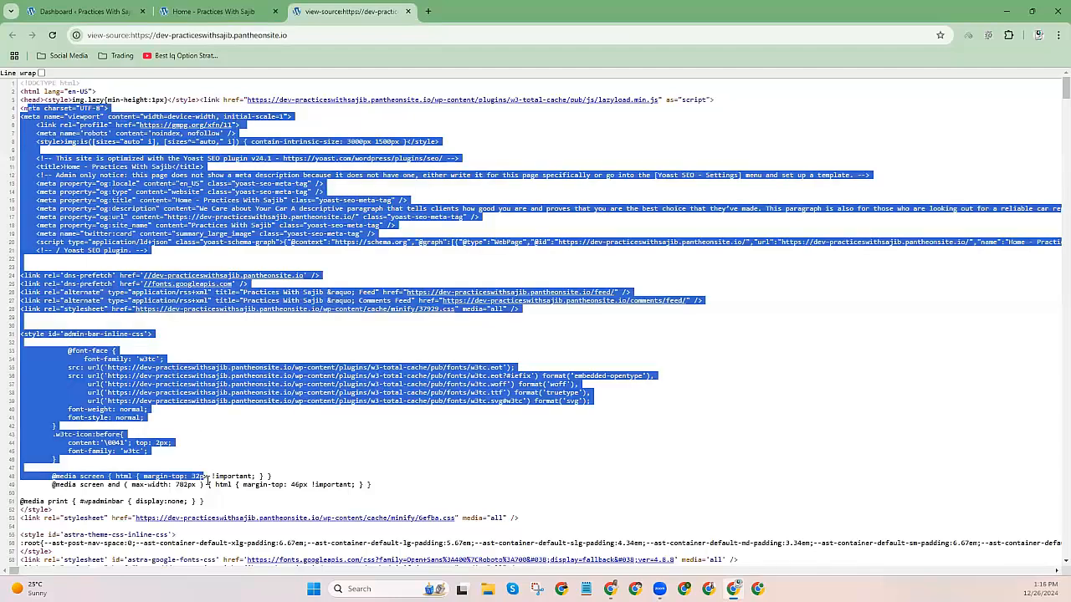
{"action": "left_click", "coordinate": [204, 417]}
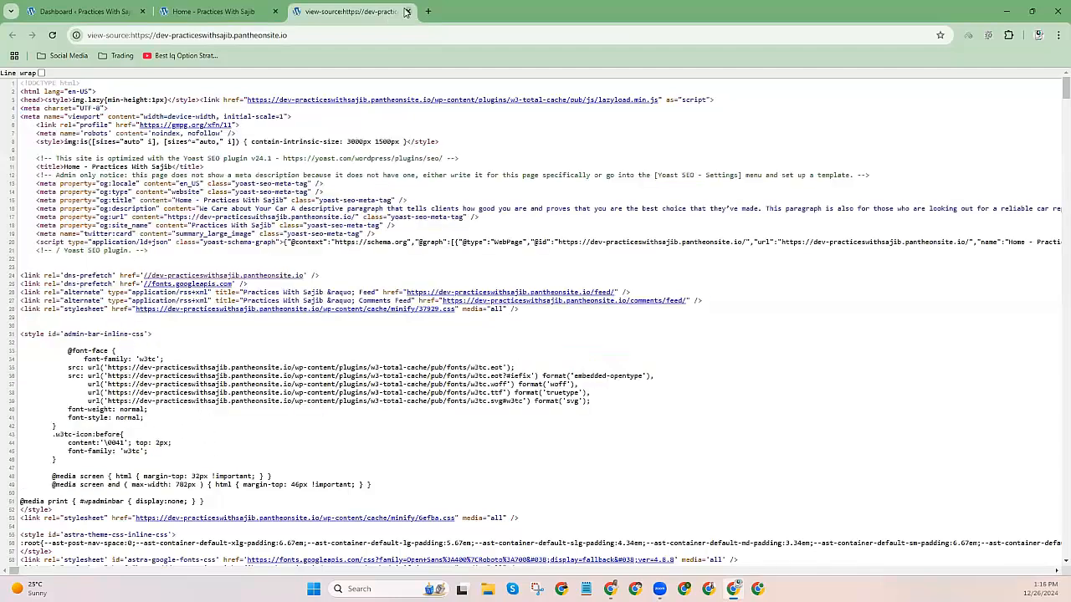
{"action": "left_click", "coordinate": [406, 11]}
{"action": "scroll", "coordinate": [191, 207], "scroll_direction": "up", "scroll_amount": 3}
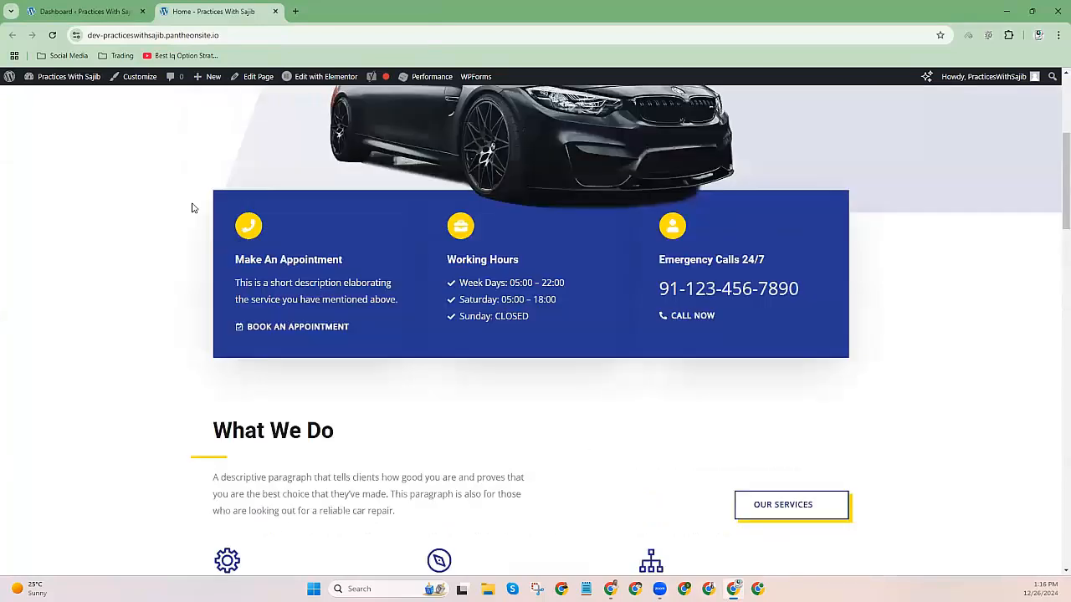
{"action": "scroll", "coordinate": [196, 205], "scroll_direction": "up", "scroll_amount": 5}
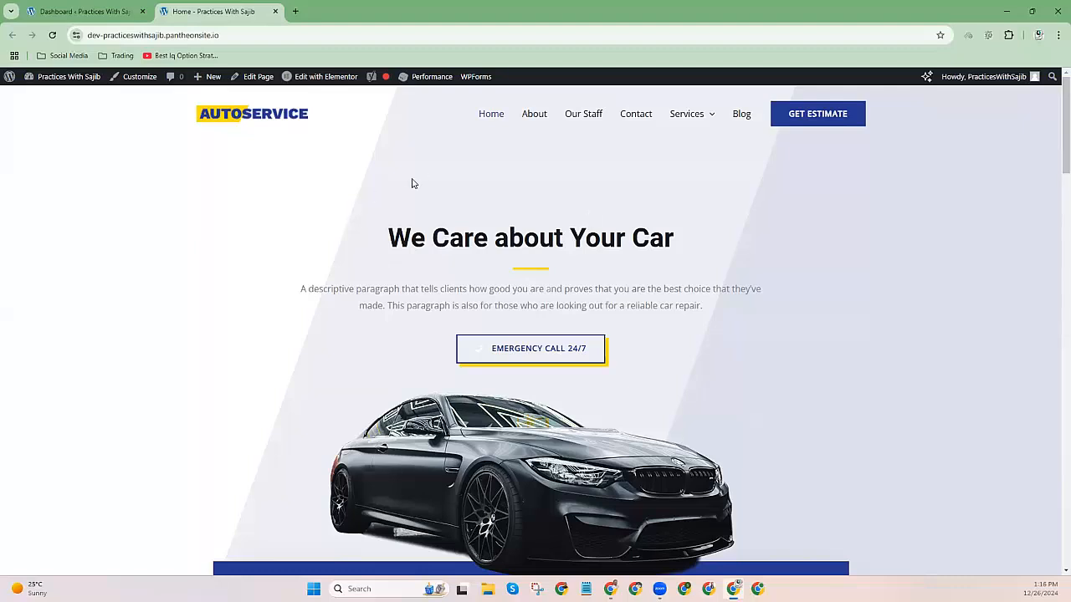
{"action": "left_click_drag", "start_coordinate": [388, 232], "coordinate": [716, 313]}
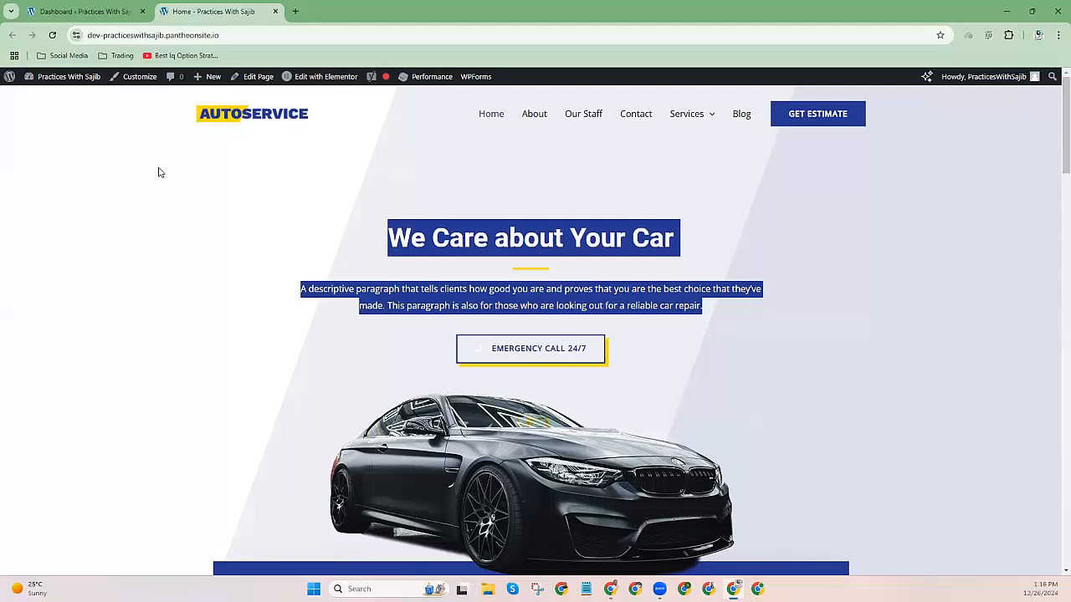
{"action": "left_click", "coordinate": [368, 243]}
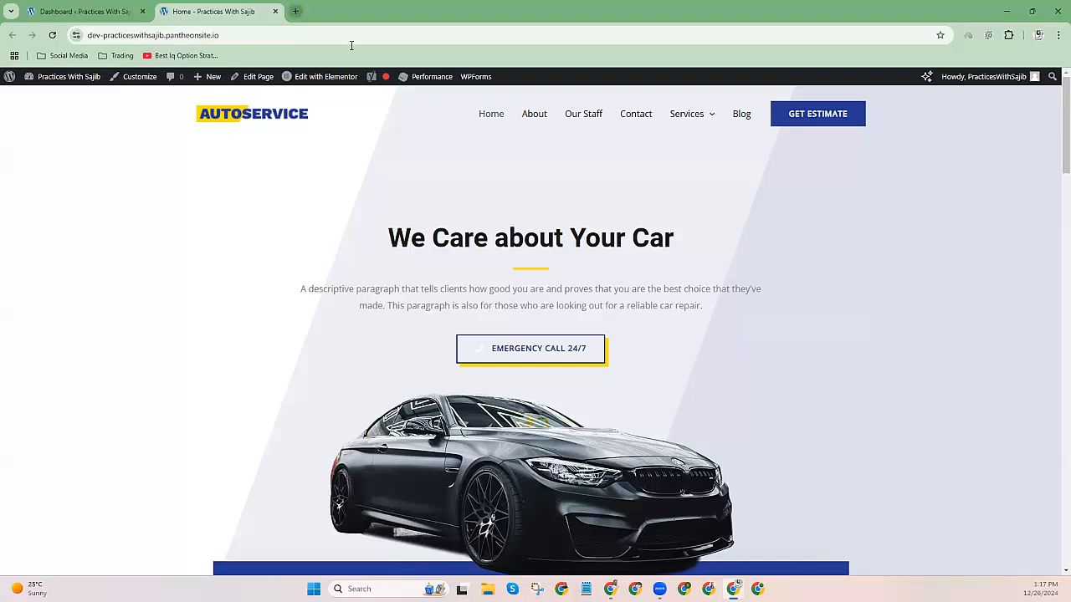
Search Google for 'schema markup generator' and open TechnicalSEO's Schema Markup Generator (JSON-LD).
{"action": "key", "text": "ctrl+t"}
{"action": "left_click", "coordinate": [132, 34]}
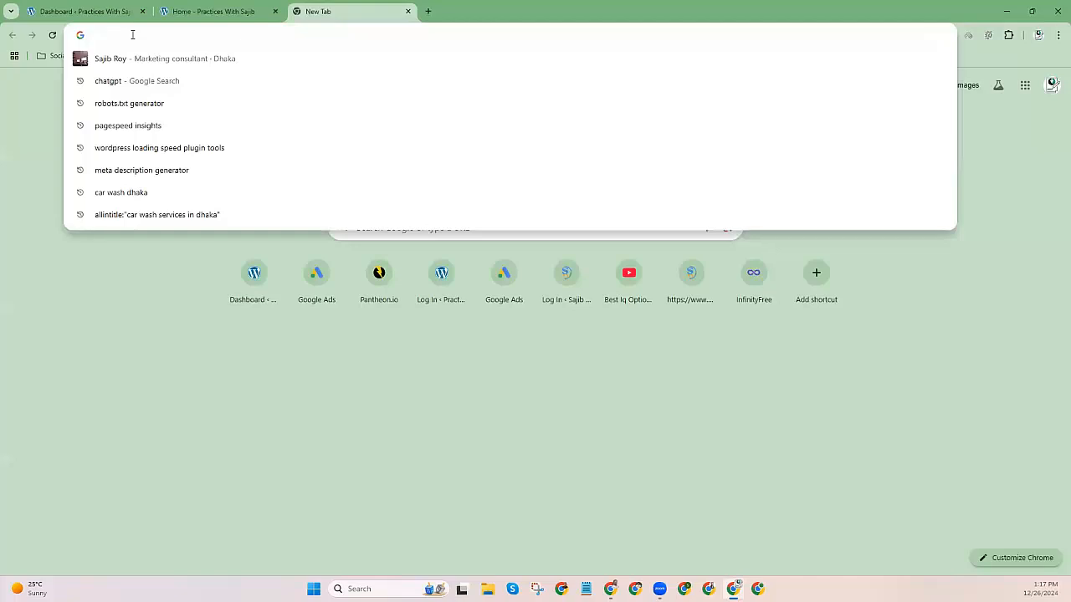
{"action": "type", "text": "s"}
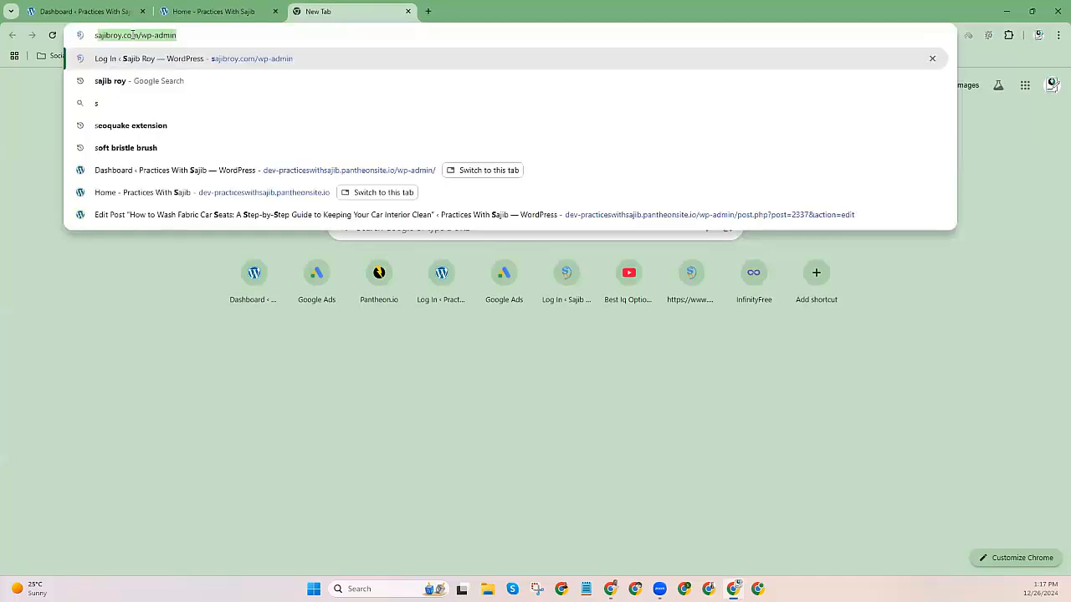
{"action": "type", "text": "chema markup"}
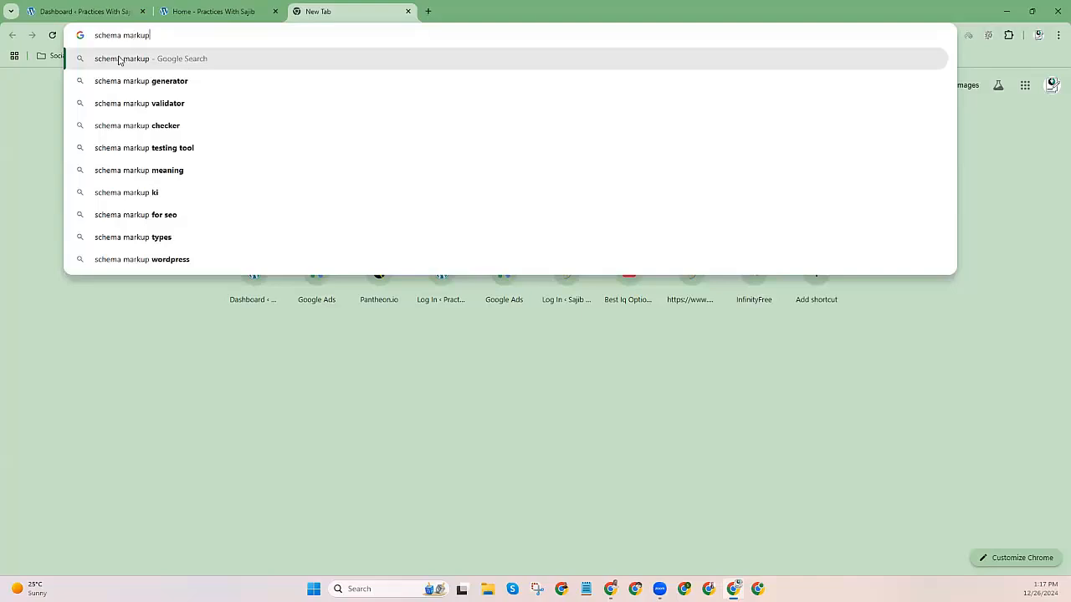
{"action": "left_click", "coordinate": [139, 80]}
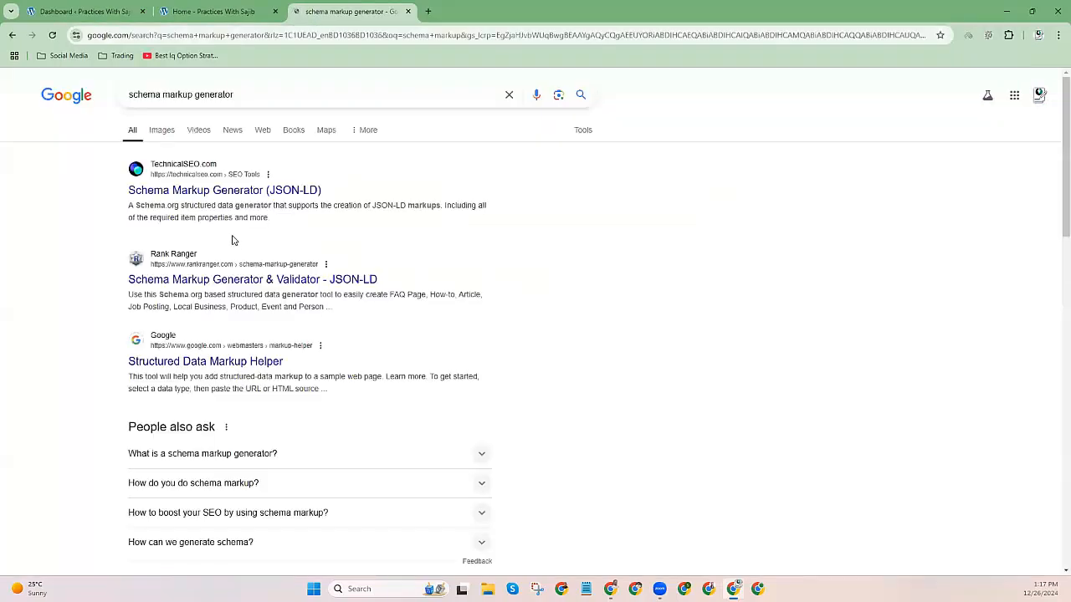
{"action": "scroll", "coordinate": [200, 285], "scroll_direction": "down", "scroll_amount": 4}
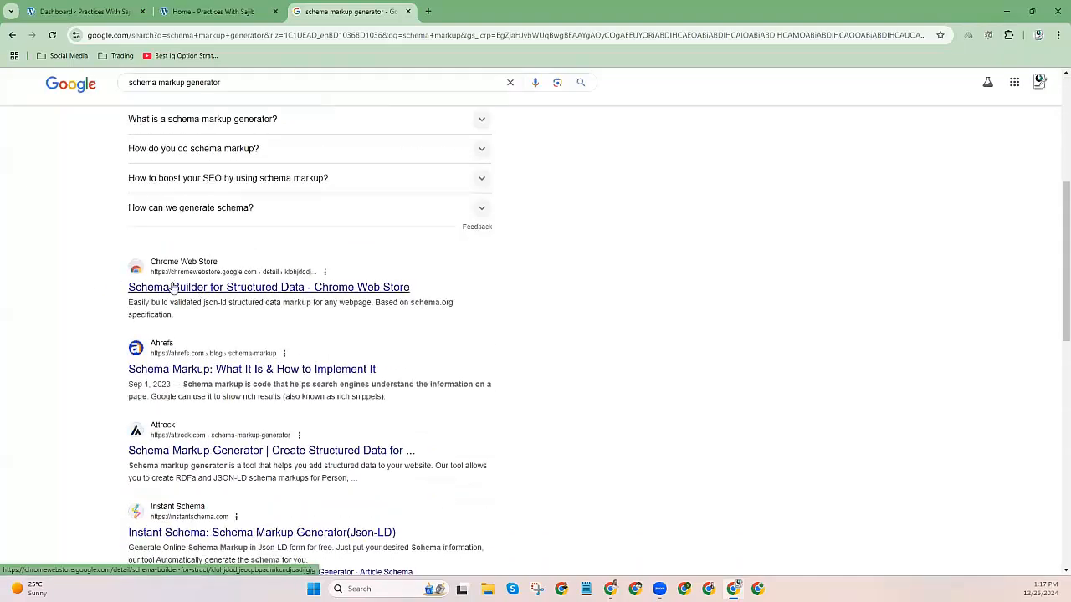
{"action": "scroll", "coordinate": [175, 289], "scroll_direction": "down", "scroll_amount": 2}
{"action": "scroll", "coordinate": [187, 333], "scroll_direction": "up", "scroll_amount": 6}
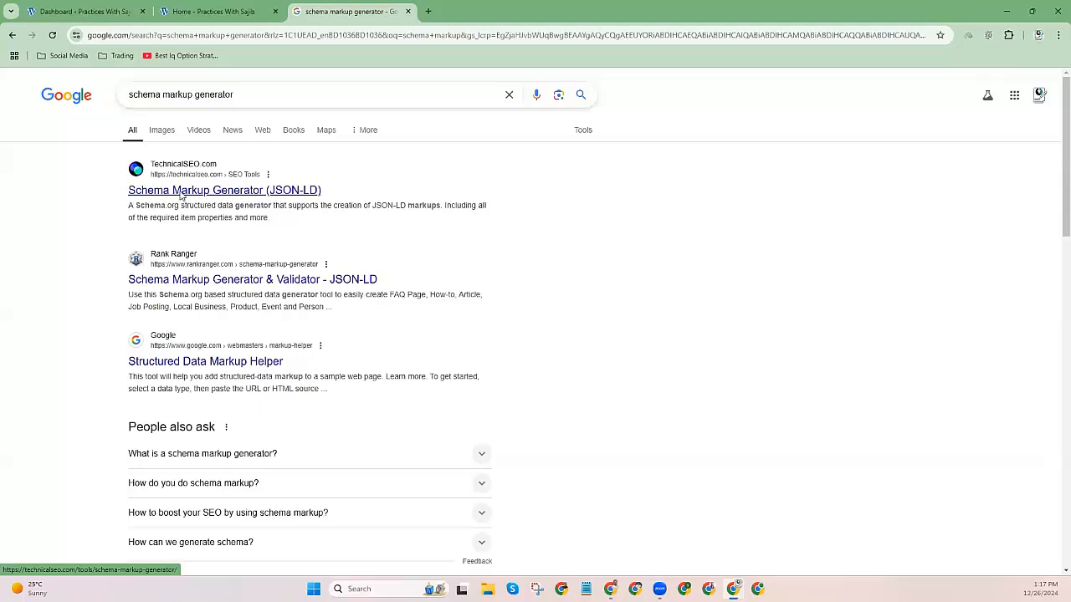
{"action": "left_click", "coordinate": [180, 192]}
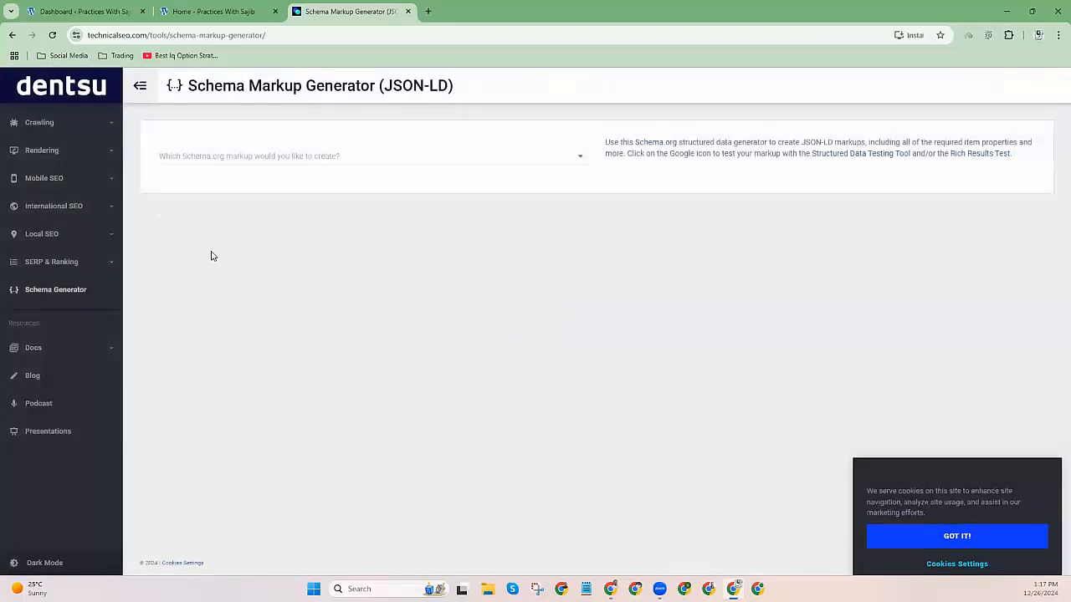
Dismiss the cookie notice and browse the schema type list.
{"action": "left_click", "coordinate": [974, 512]}
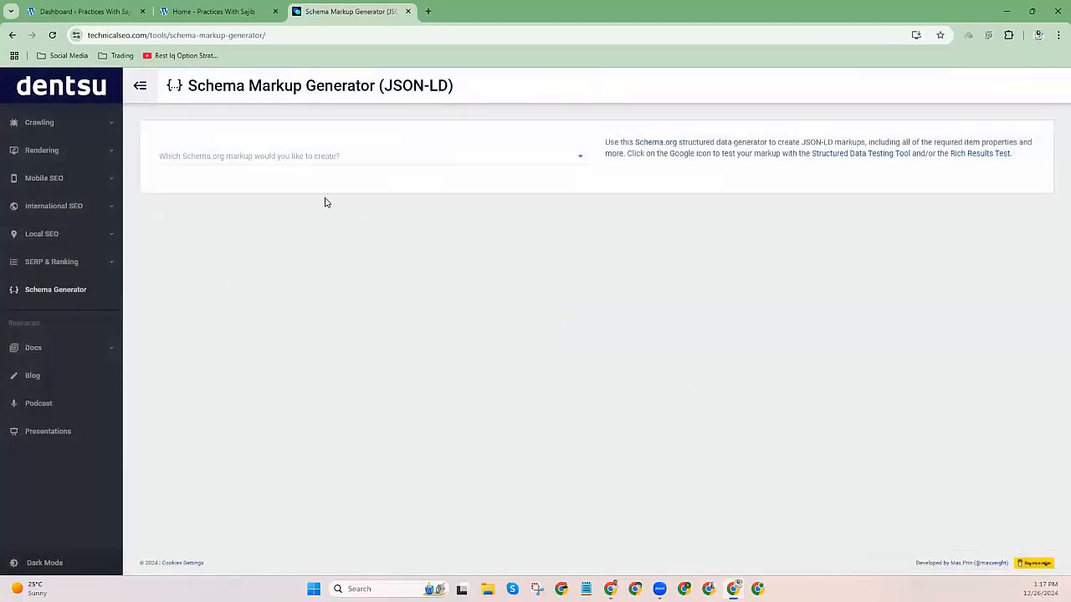
{"action": "left_click", "coordinate": [264, 159]}
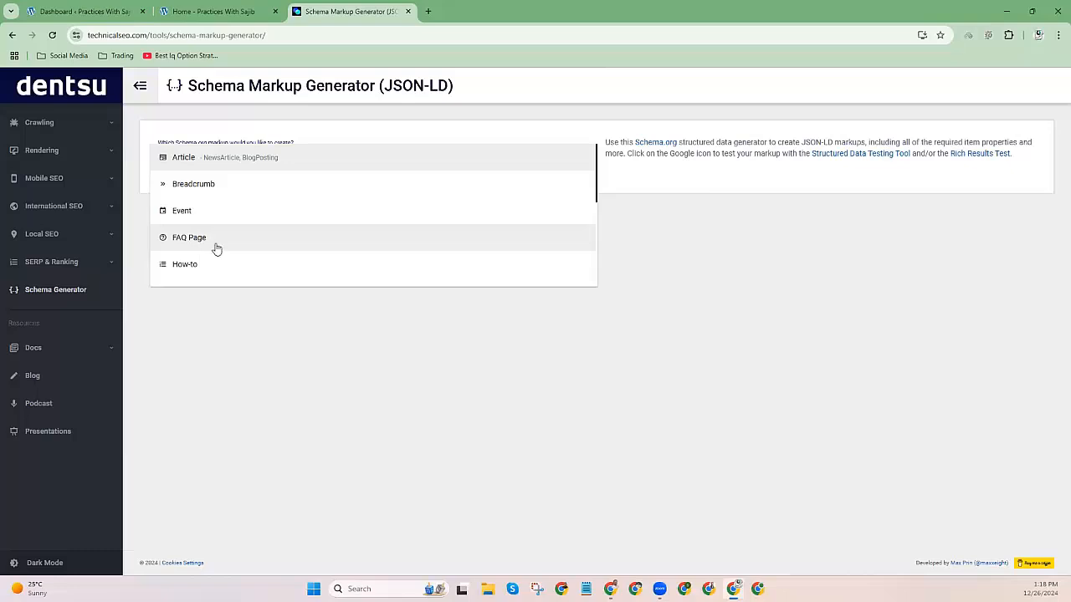
{"action": "scroll", "coordinate": [212, 246], "scroll_direction": "down", "scroll_amount": 1}
{"action": "scroll", "coordinate": [226, 214], "scroll_direction": "down", "scroll_amount": 1}
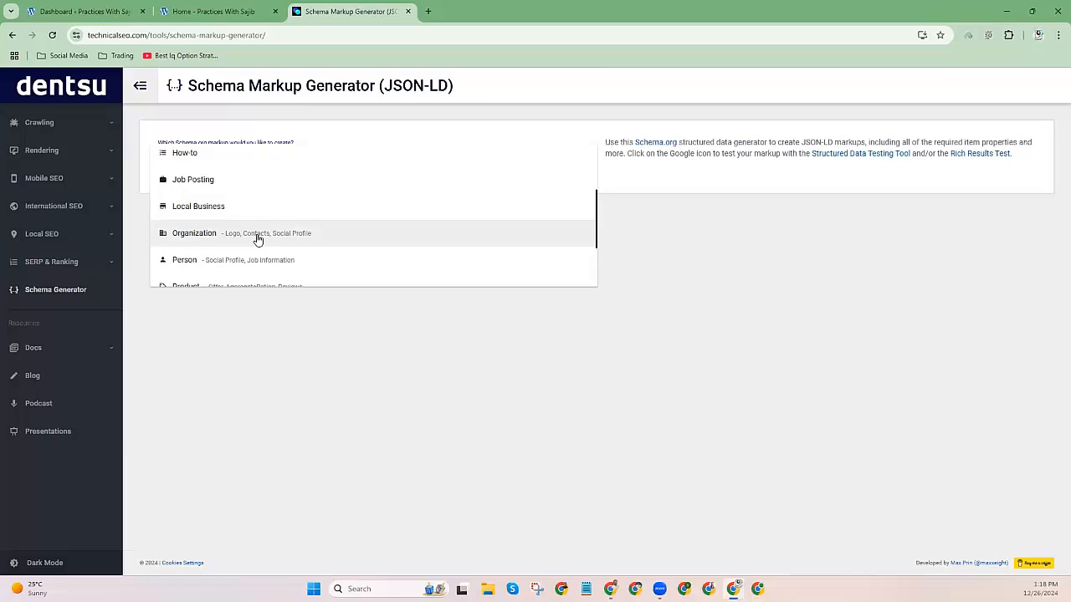
Check the WordPress dashboard and site home page, then return to the generator.
{"action": "left_click", "coordinate": [88, 11]}
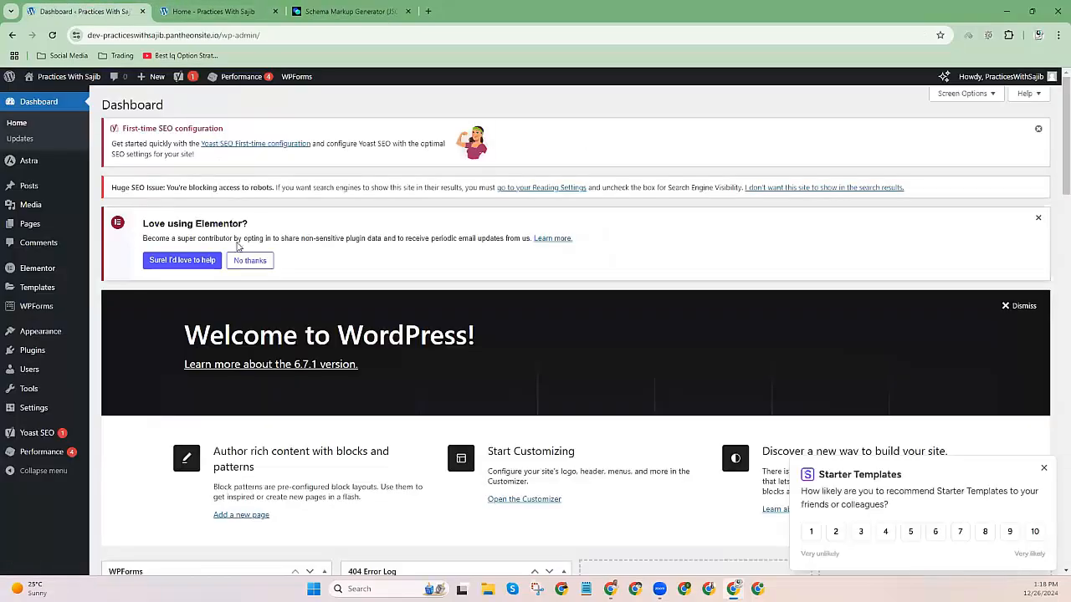
{"action": "left_click", "coordinate": [194, 11]}
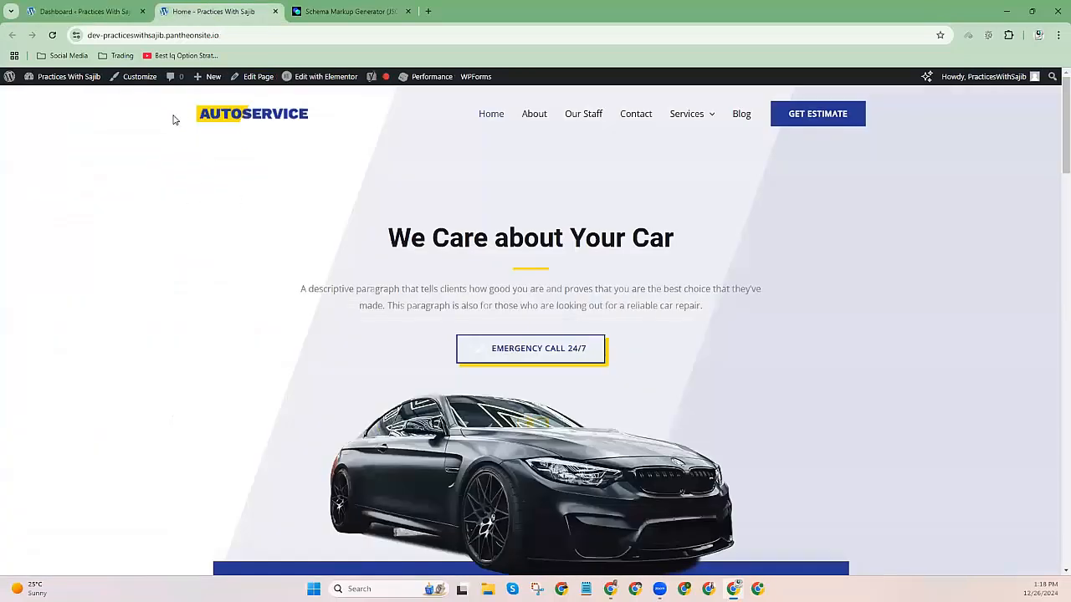
{"action": "left_click_drag", "start_coordinate": [171, 117], "coordinate": [300, 117]}
{"action": "left_click", "coordinate": [352, 11]}
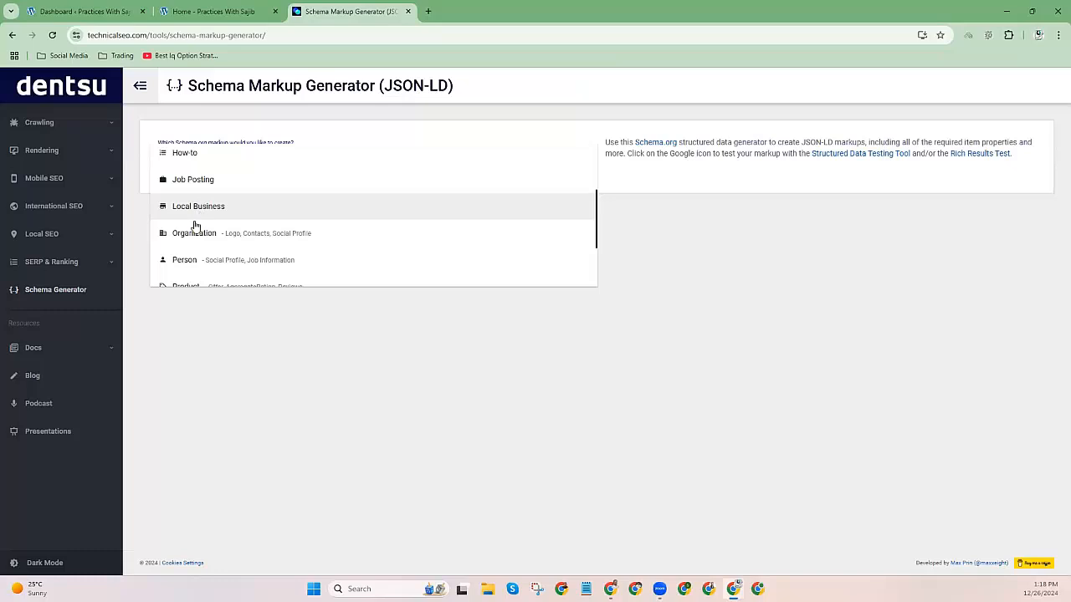
Choose Article as the Schema.org markup type.
{"action": "scroll", "coordinate": [209, 234], "scroll_direction": "down", "scroll_amount": 1}
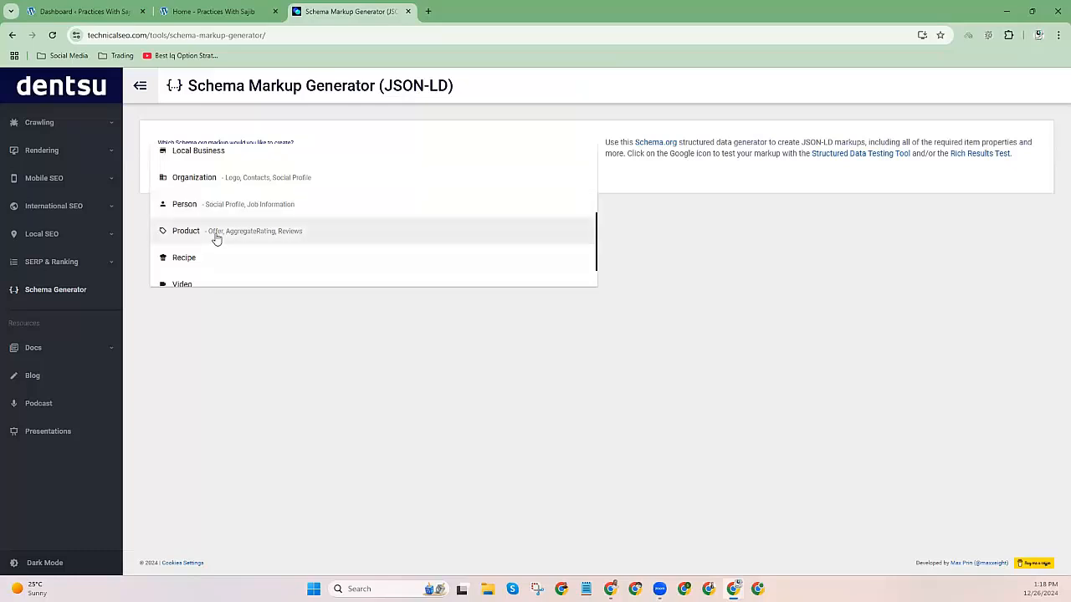
{"action": "scroll", "coordinate": [216, 240], "scroll_direction": "down", "scroll_amount": 1}
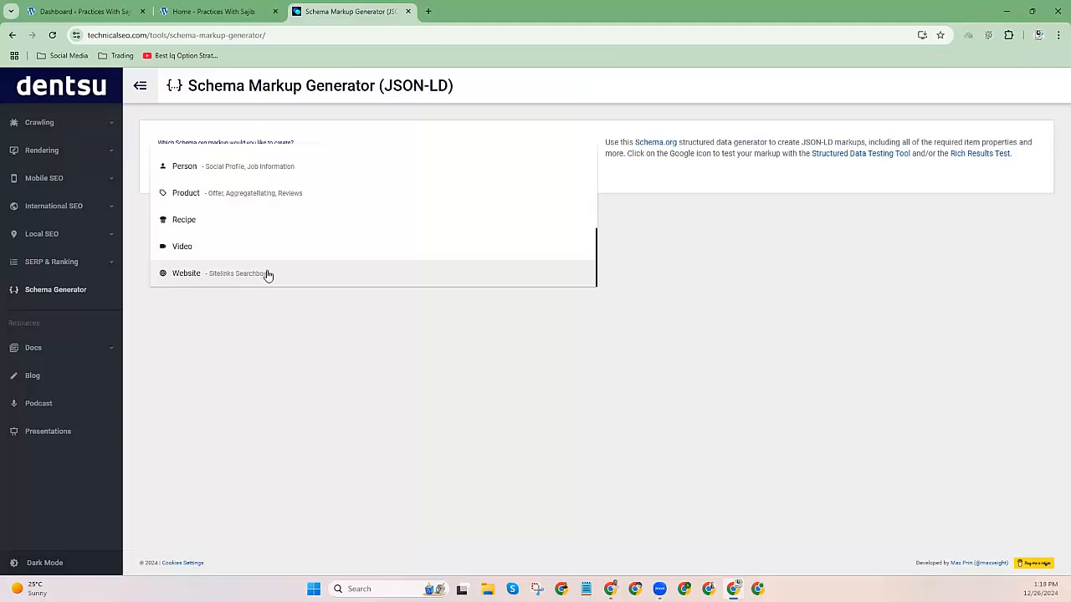
{"action": "scroll", "coordinate": [279, 217], "scroll_direction": "up", "scroll_amount": 3}
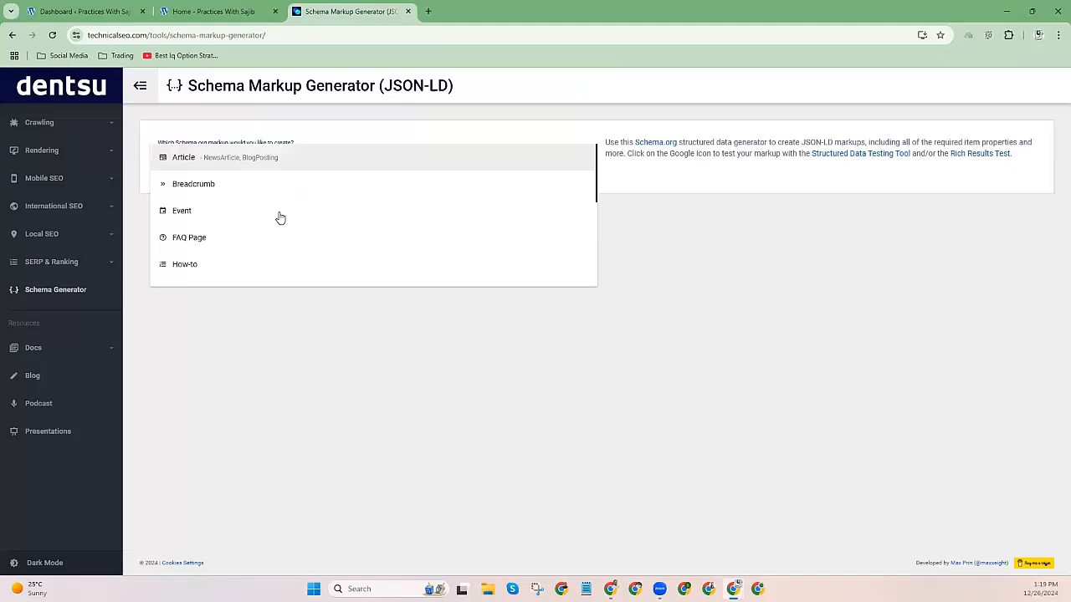
{"action": "left_click", "coordinate": [224, 164]}
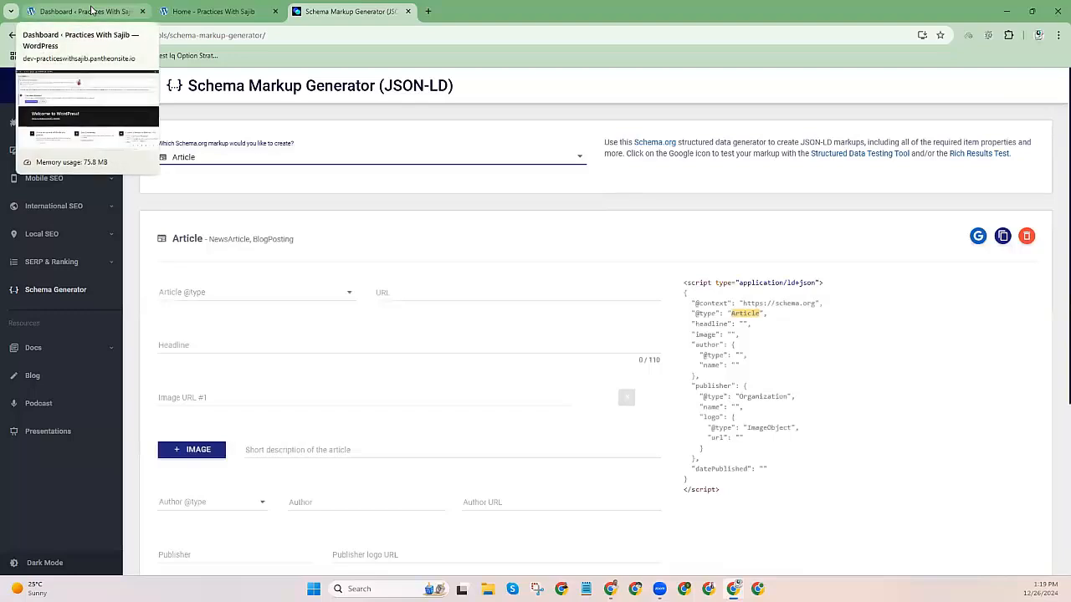
From the WordPress posts list, open the fabric car-seats post in a new tab.
{"action": "left_click", "coordinate": [189, 10]}
{"action": "left_click", "coordinate": [89, 8]}
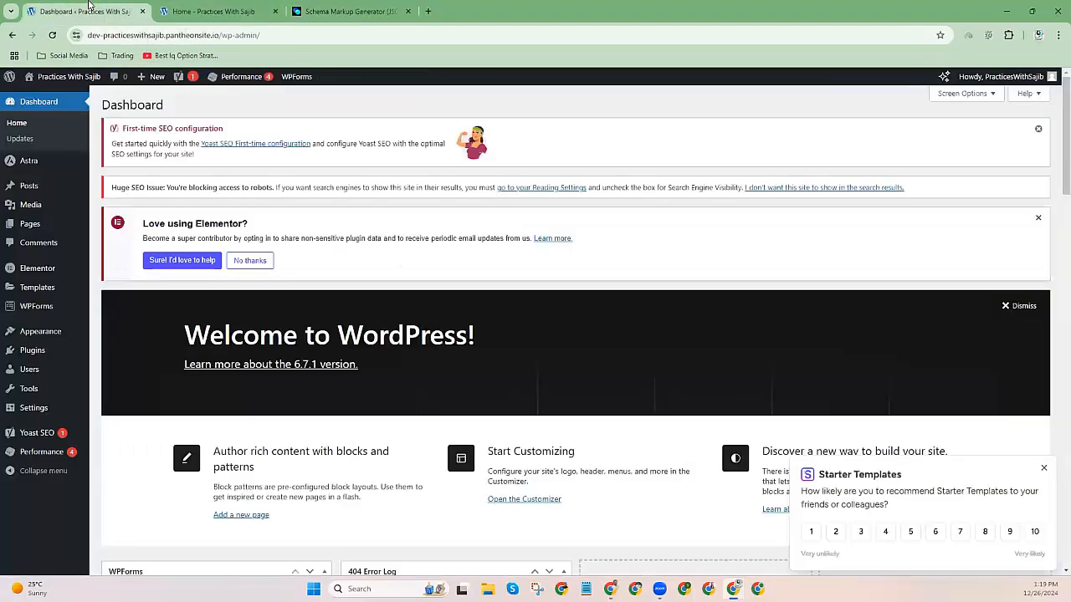
{"action": "left_click", "coordinate": [132, 211]}
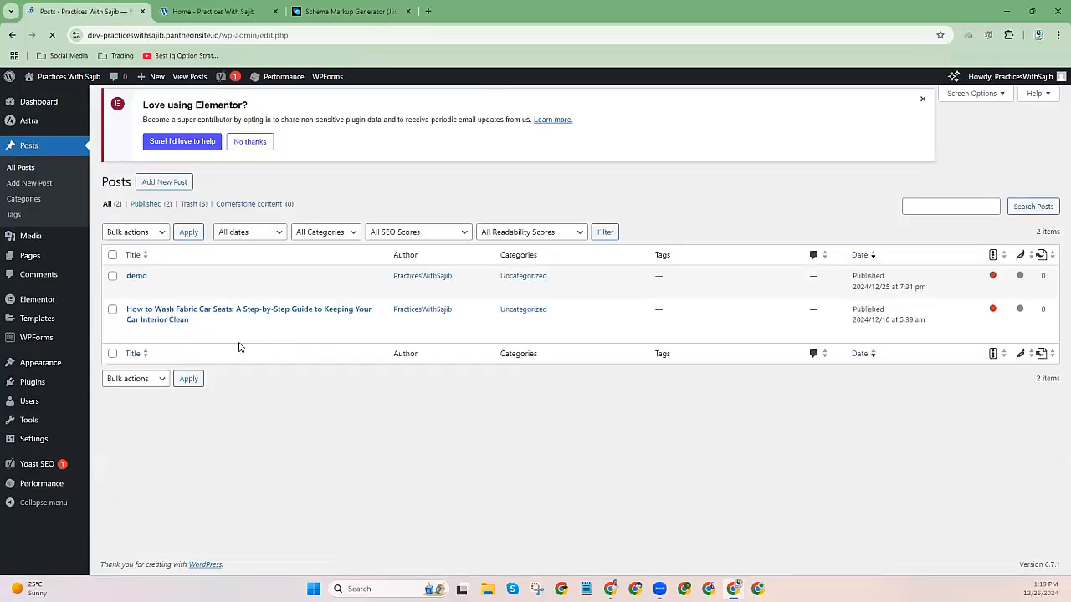
{"action": "right_click", "coordinate": [210, 334]}
{"action": "left_click", "coordinate": [238, 352]}
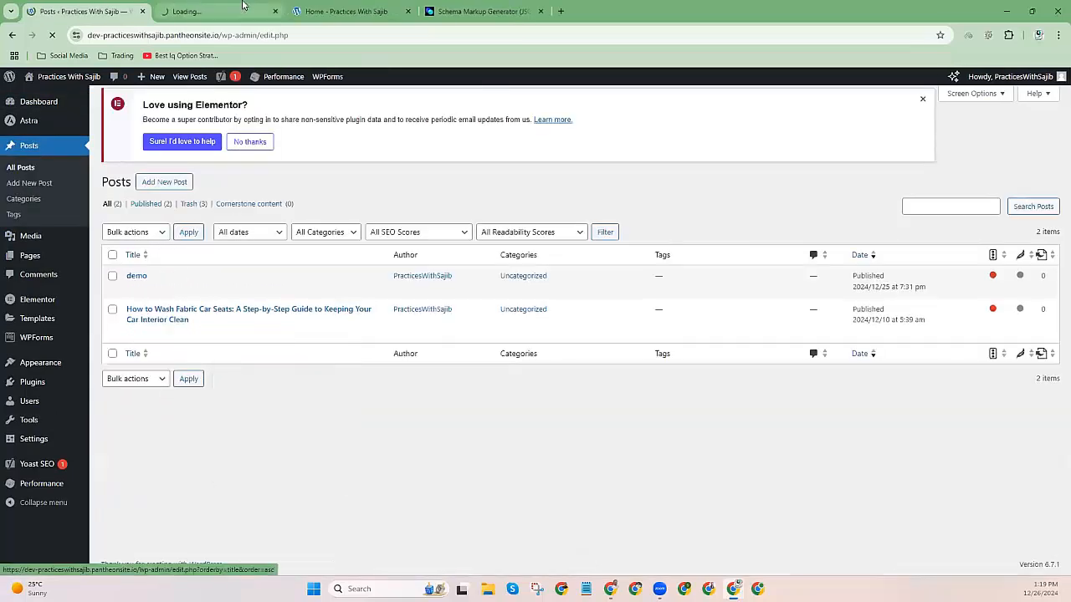
Check the new post tab, then return to the generator's Article subtype list.
{"action": "left_click", "coordinate": [243, 6]}
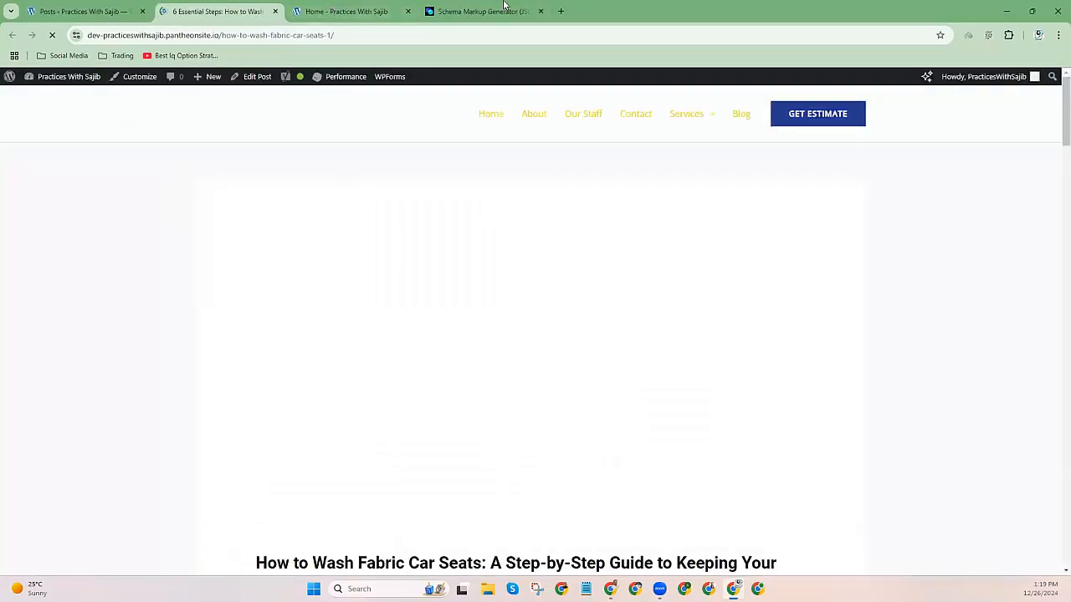
{"action": "left_click", "coordinate": [485, 11]}
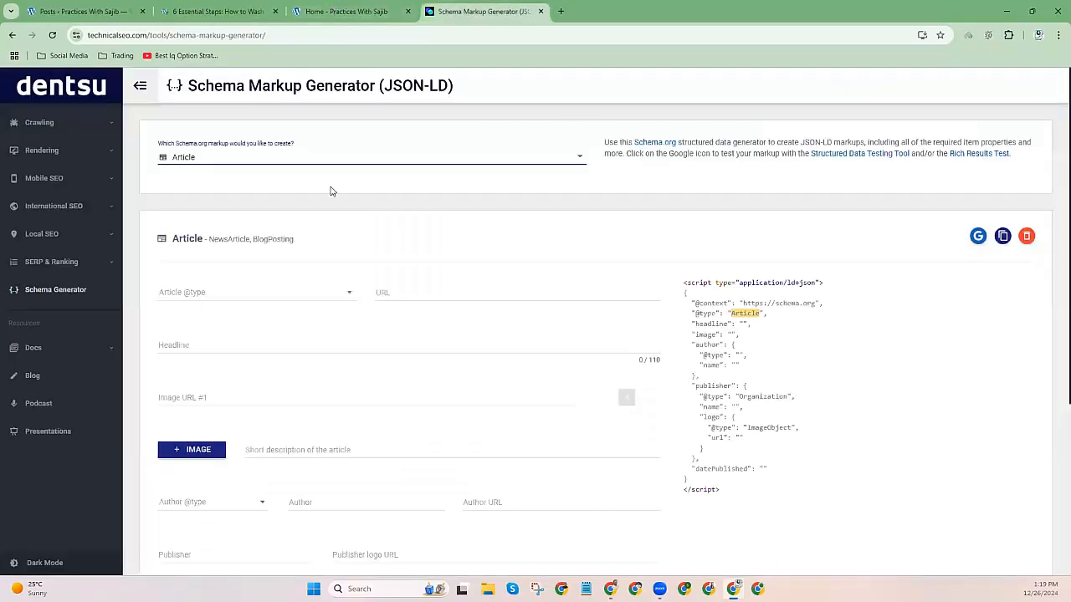
{"action": "left_click", "coordinate": [211, 294]}
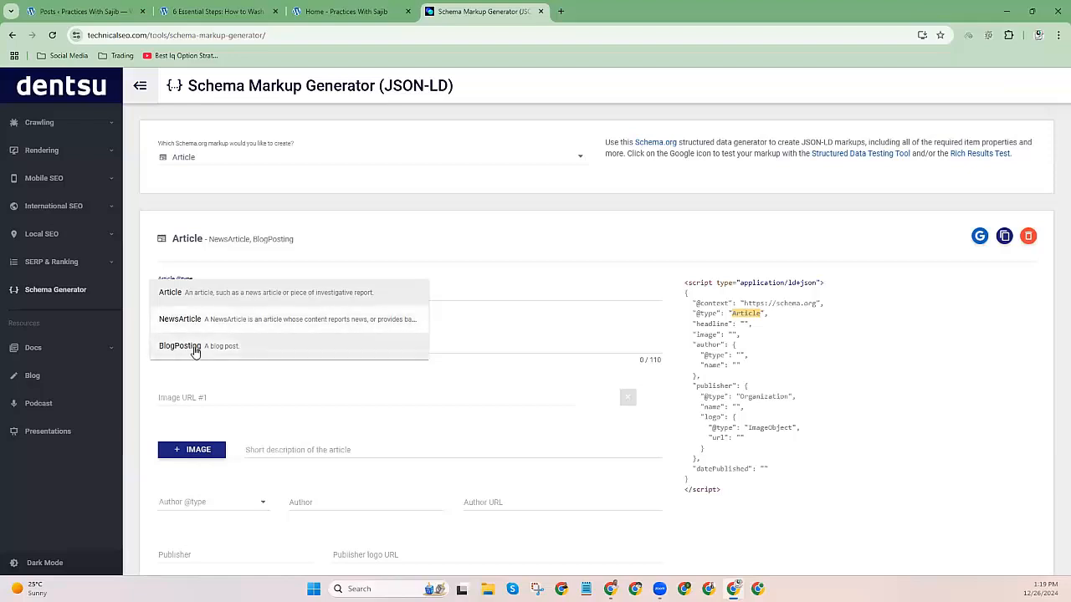
Set the article type to BlogPosting and paste the car-seats post's address as URL.
{"action": "left_click", "coordinate": [195, 351]}
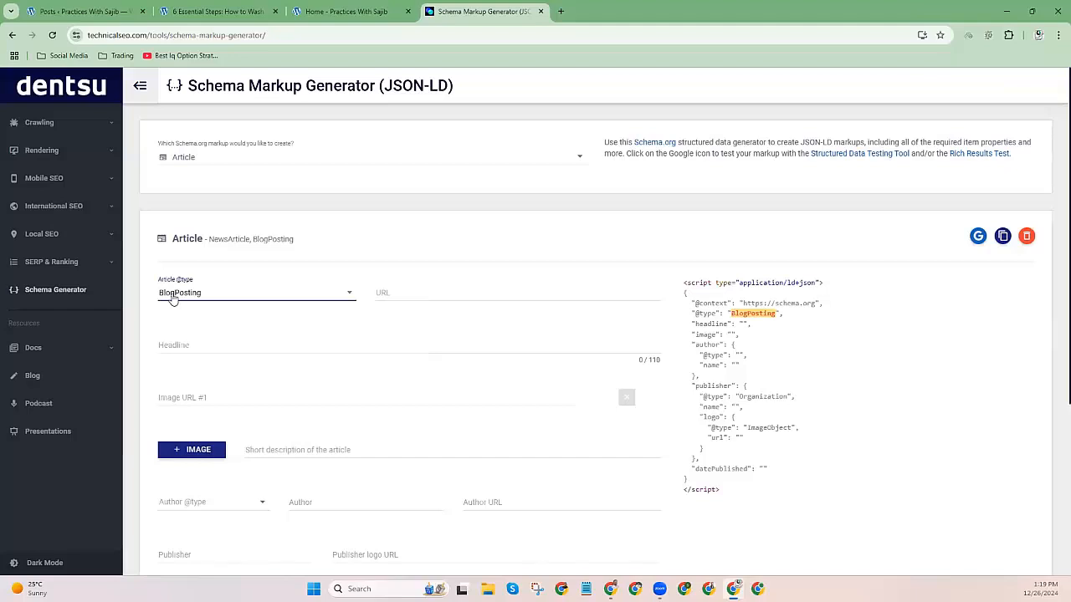
{"action": "left_click", "coordinate": [404, 294]}
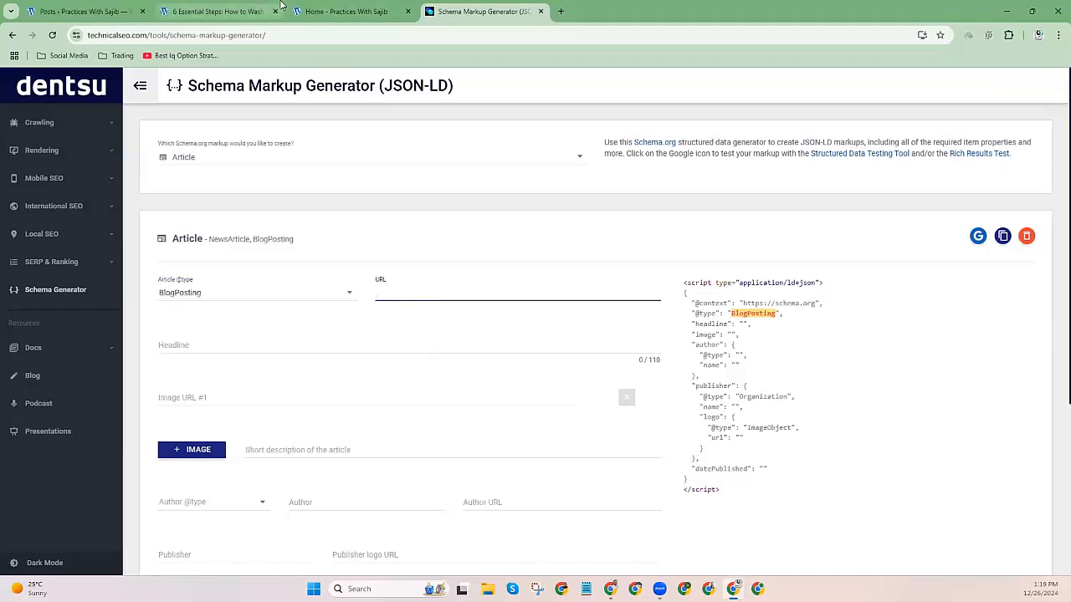
{"action": "left_click", "coordinate": [289, 9]}
{"action": "left_click", "coordinate": [224, 7]}
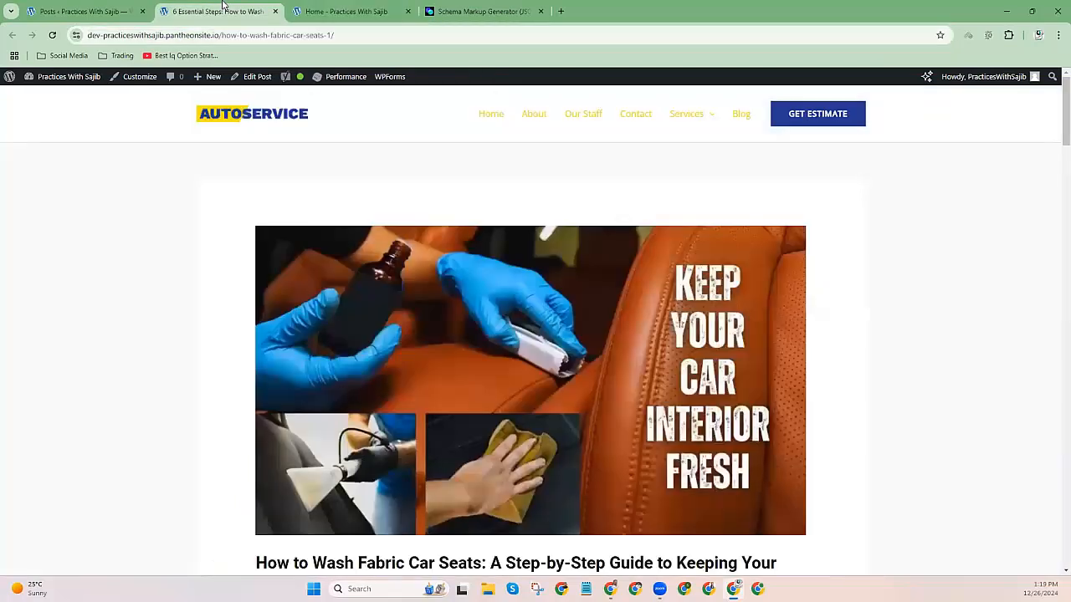
{"action": "left_click", "coordinate": [253, 36]}
{"action": "right_click", "coordinate": [254, 36]}
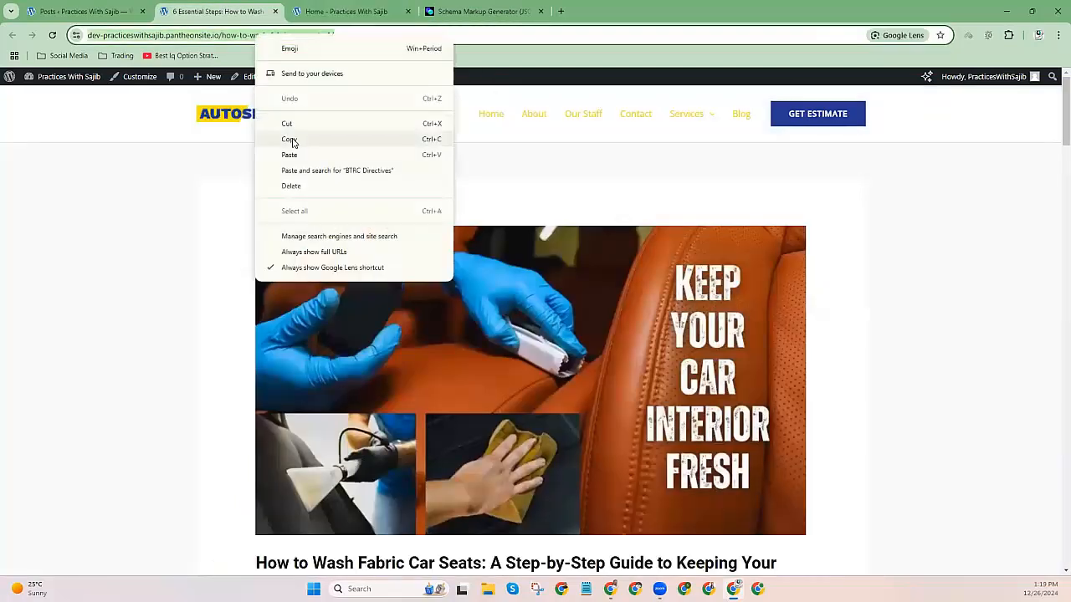
{"action": "left_click", "coordinate": [288, 140]}
{"action": "left_click", "coordinate": [481, 11]}
{"action": "right_click", "coordinate": [386, 296]}
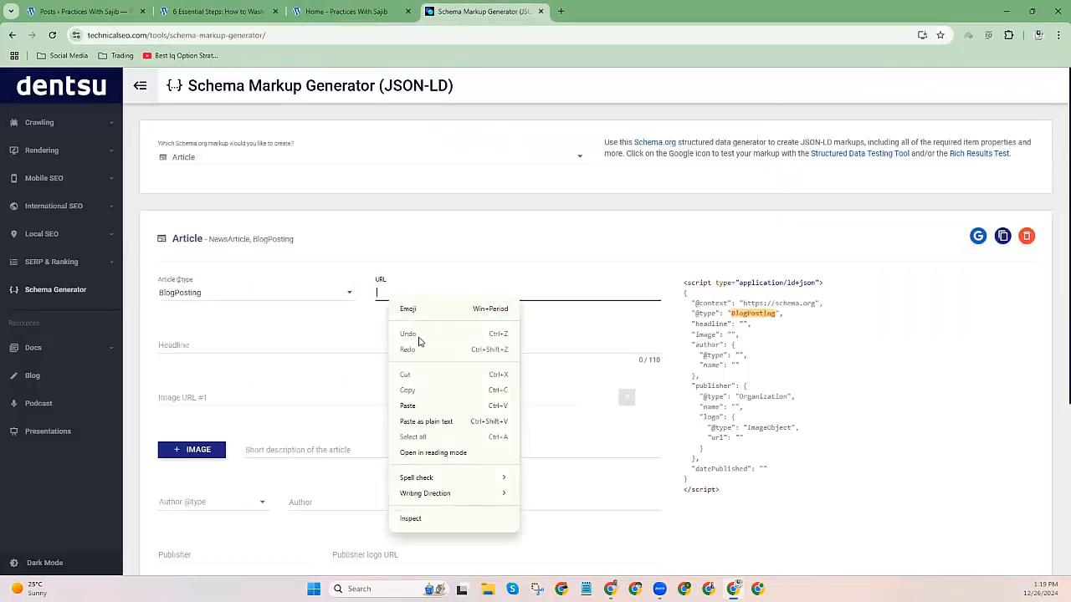
{"action": "left_click", "coordinate": [407, 405]}
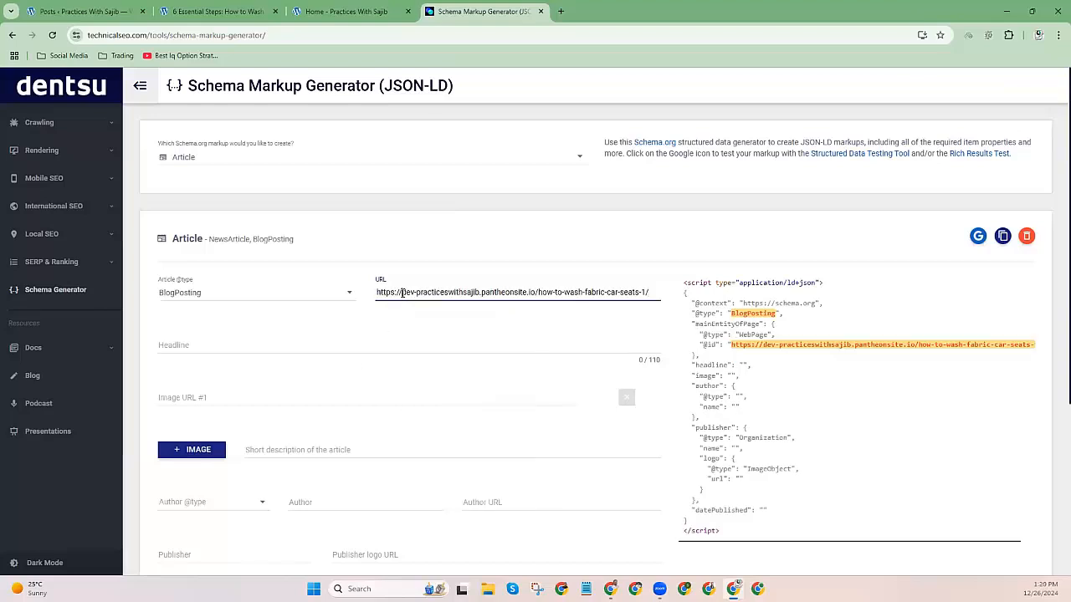
Copy the car-seats post's title and paste it as the Headline.
{"action": "left_click", "coordinate": [179, 349]}
{"action": "left_click", "coordinate": [221, 11]}
{"action": "scroll", "coordinate": [279, 311], "scroll_direction": "down", "scroll_amount": 1}
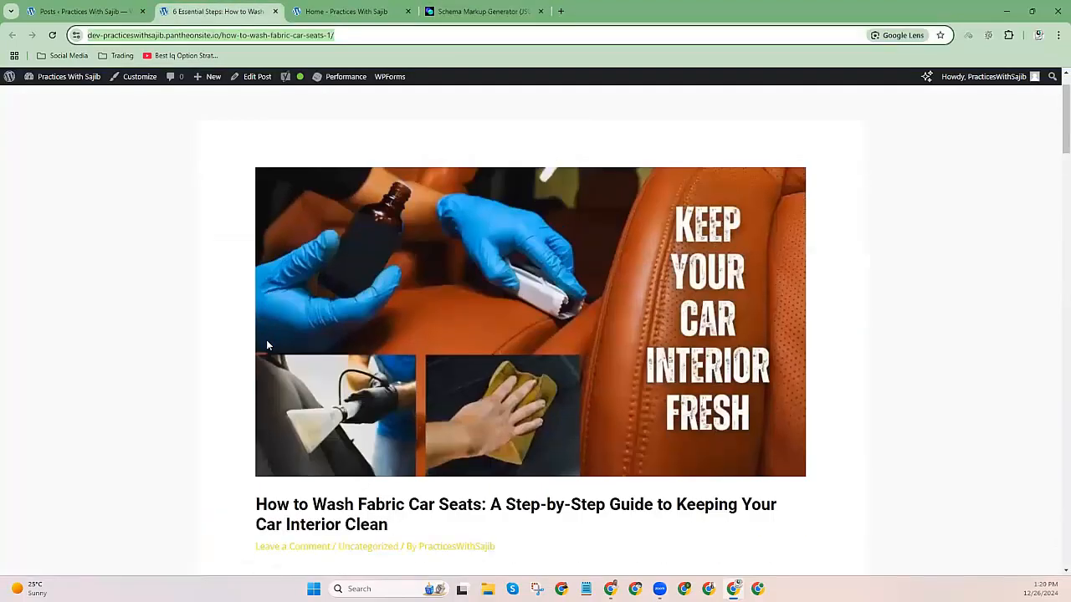
{"action": "scroll", "coordinate": [266, 340], "scroll_direction": "down", "scroll_amount": 2}
{"action": "left_click_drag", "start_coordinate": [256, 396], "coordinate": [401, 418]}
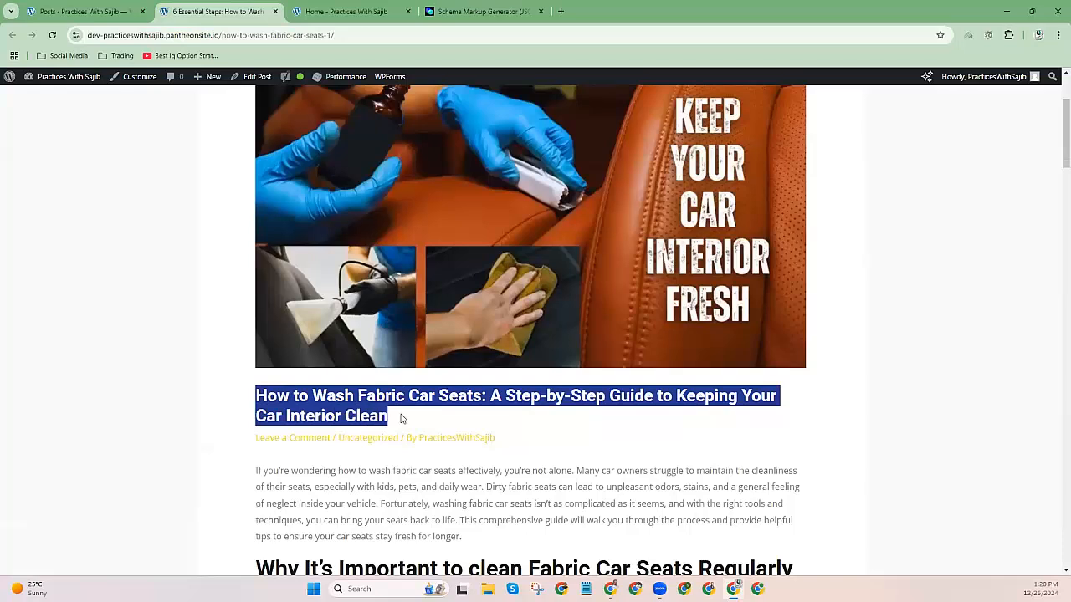
{"action": "right_click", "coordinate": [362, 410]}
{"action": "left_click", "coordinate": [398, 425]}
{"action": "left_click", "coordinate": [479, 11]}
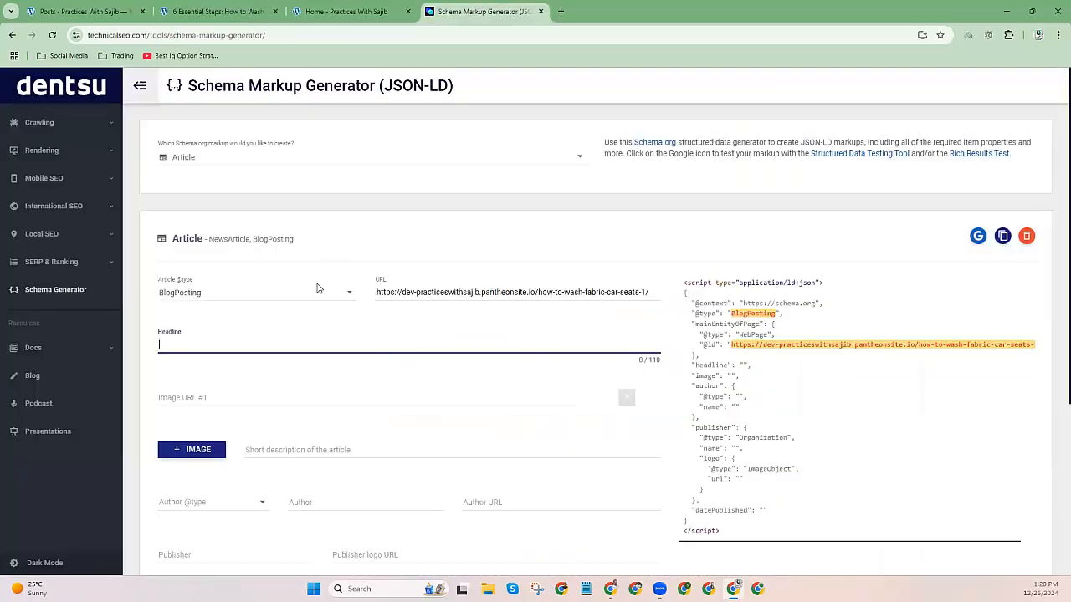
{"action": "type", "text": "v"}
{"action": "key", "text": "BackSpace"}
{"action": "key", "text": "ctrl+v"}
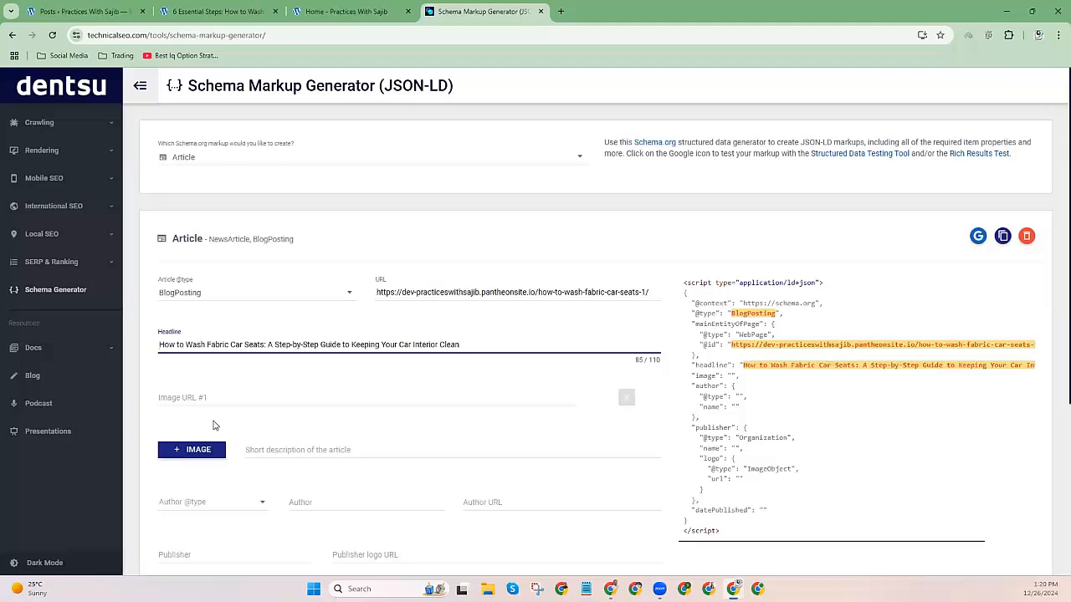
Begin the first image URL by bringing up the post's featured image options.
{"action": "left_click", "coordinate": [195, 402]}
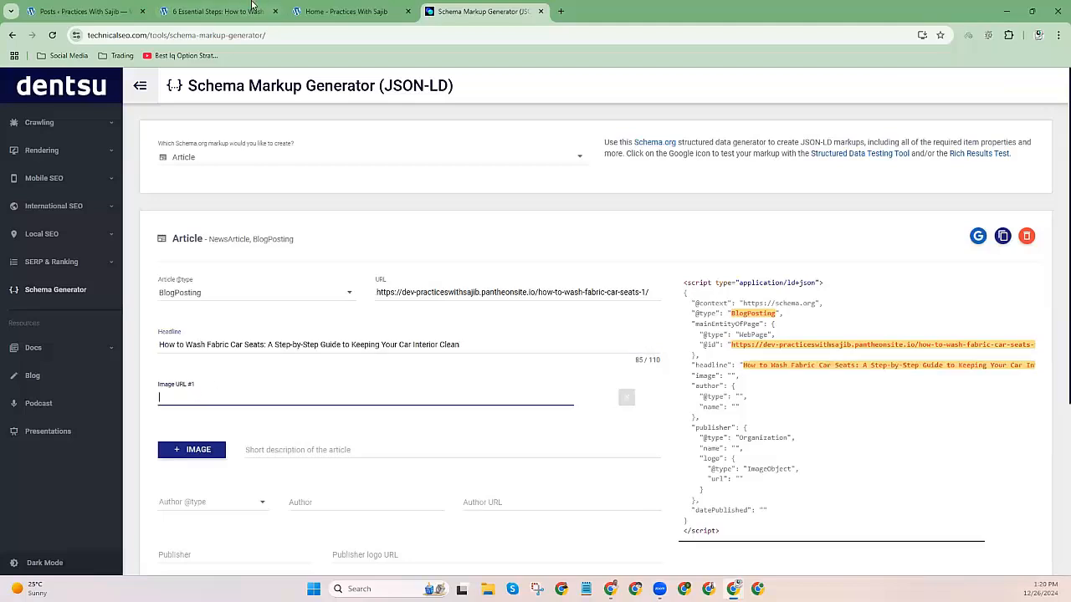
{"action": "left_click", "coordinate": [243, 10]}
{"action": "scroll", "coordinate": [322, 298], "scroll_direction": "up", "scroll_amount": 2}
{"action": "left_click", "coordinate": [153, 297]}
{"action": "scroll", "coordinate": [339, 316], "scroll_direction": "down", "scroll_amount": 1}
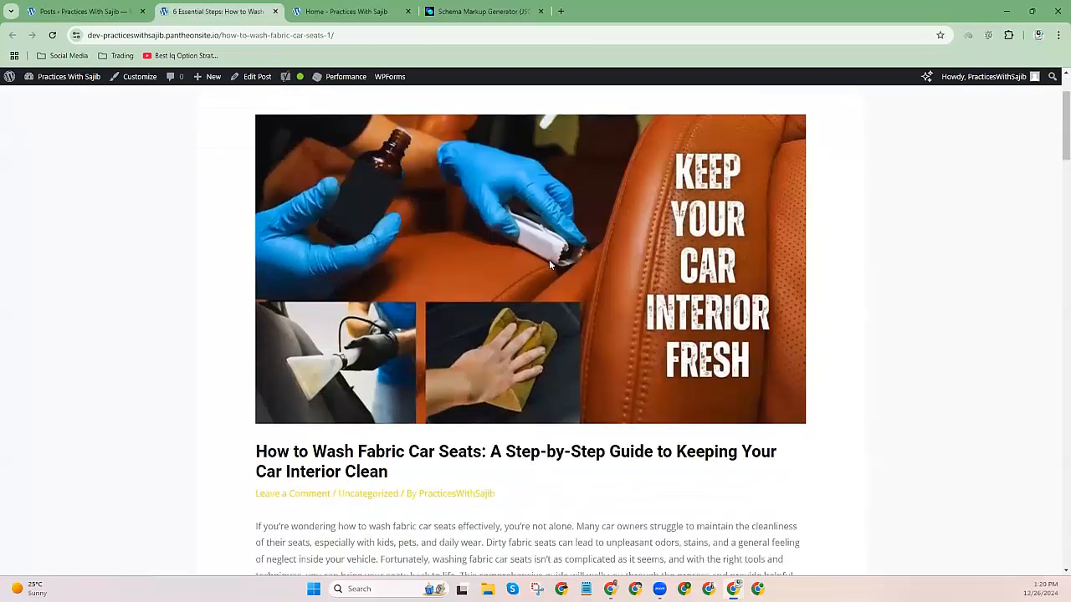
{"action": "right_click", "coordinate": [405, 192]}
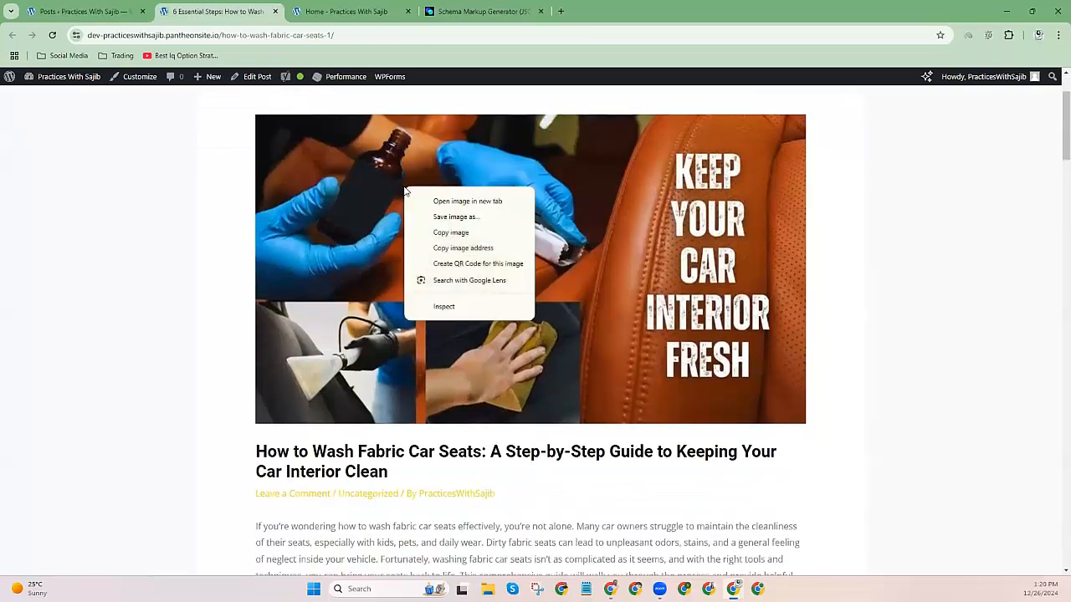
Copy the featured car-seat washing image address into Image URL #1.
{"action": "left_click", "coordinate": [452, 250]}
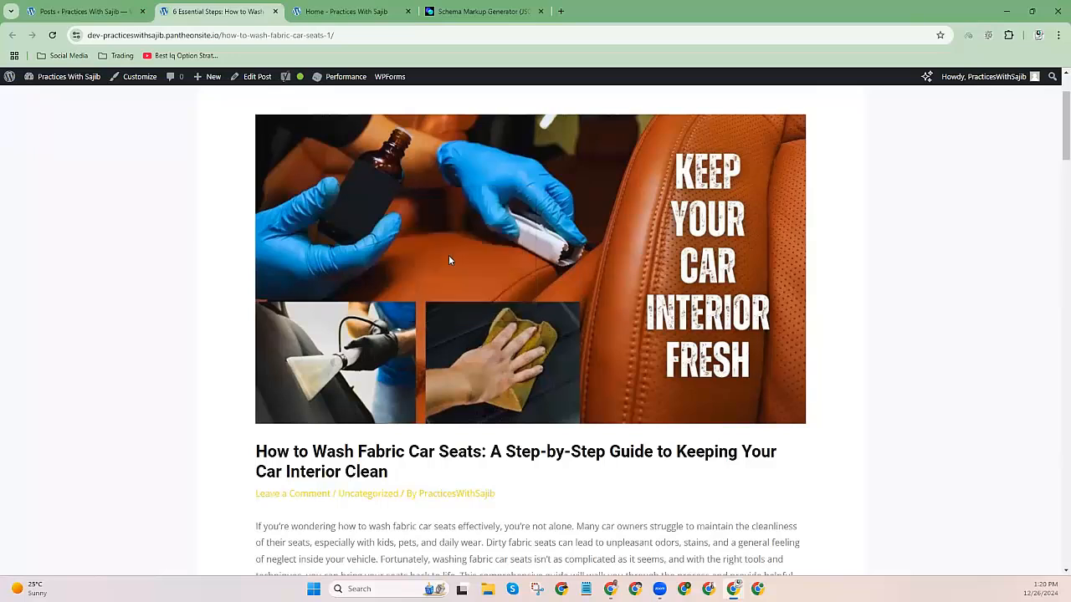
{"action": "left_click", "coordinate": [481, 11]}
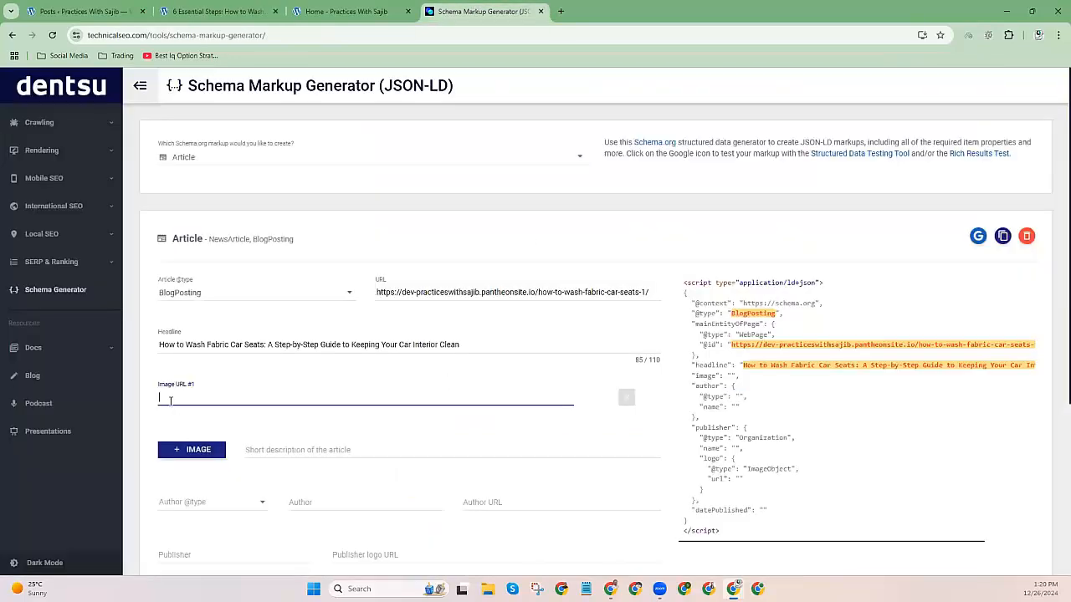
{"action": "key", "text": "ctrl+v"}
Add a second image entry holding the 6-Steps-How-to-maintain-fabric-car-seats.jpg banner address.
{"action": "left_click", "coordinate": [217, 11]}
{"action": "scroll", "coordinate": [360, 372], "scroll_direction": "down", "scroll_amount": 10}
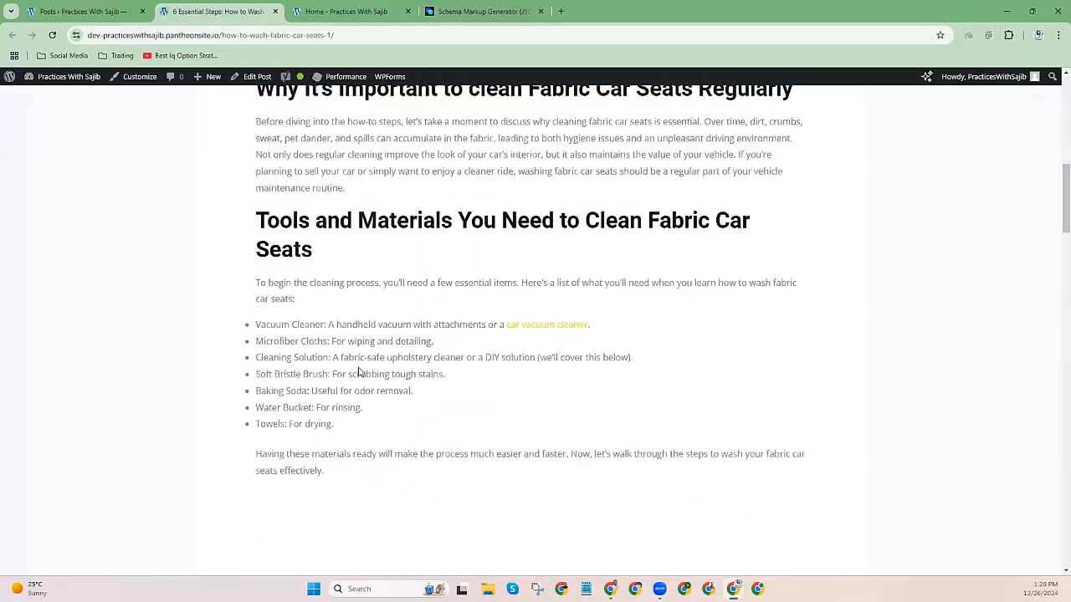
{"action": "scroll", "coordinate": [360, 373], "scroll_direction": "down", "scroll_amount": 7}
{"action": "scroll", "coordinate": [358, 365], "scroll_direction": "up", "scroll_amount": 3}
{"action": "right_click", "coordinate": [320, 176]}
{"action": "left_click", "coordinate": [371, 242]}
{"action": "left_click", "coordinate": [501, 8]}
{"action": "scroll", "coordinate": [209, 385], "scroll_direction": "down", "scroll_amount": 1}
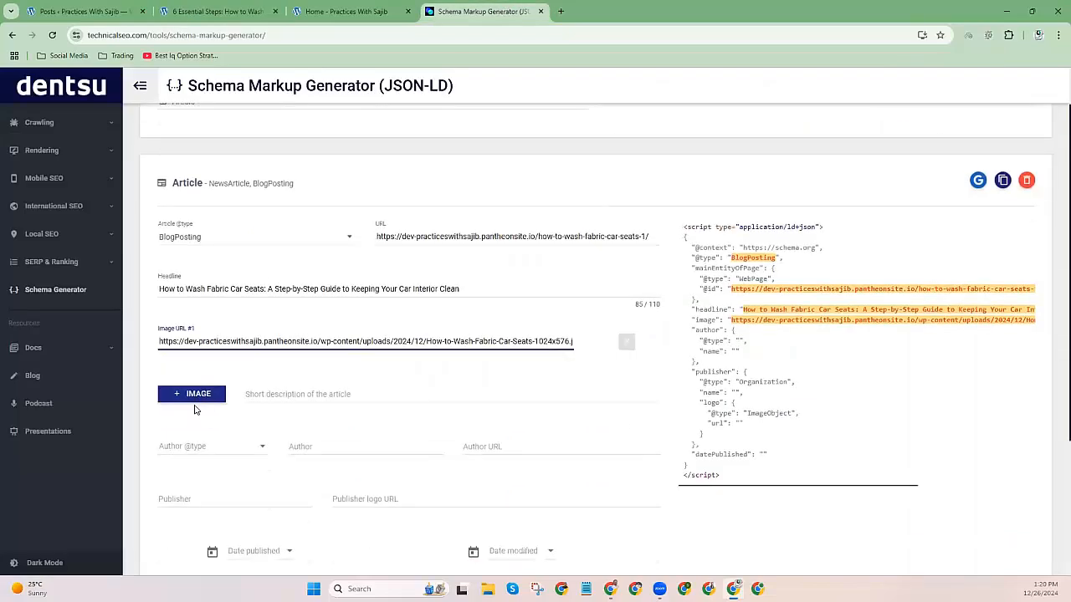
{"action": "left_click", "coordinate": [195, 397]}
{"action": "left_click", "coordinate": [186, 393]}
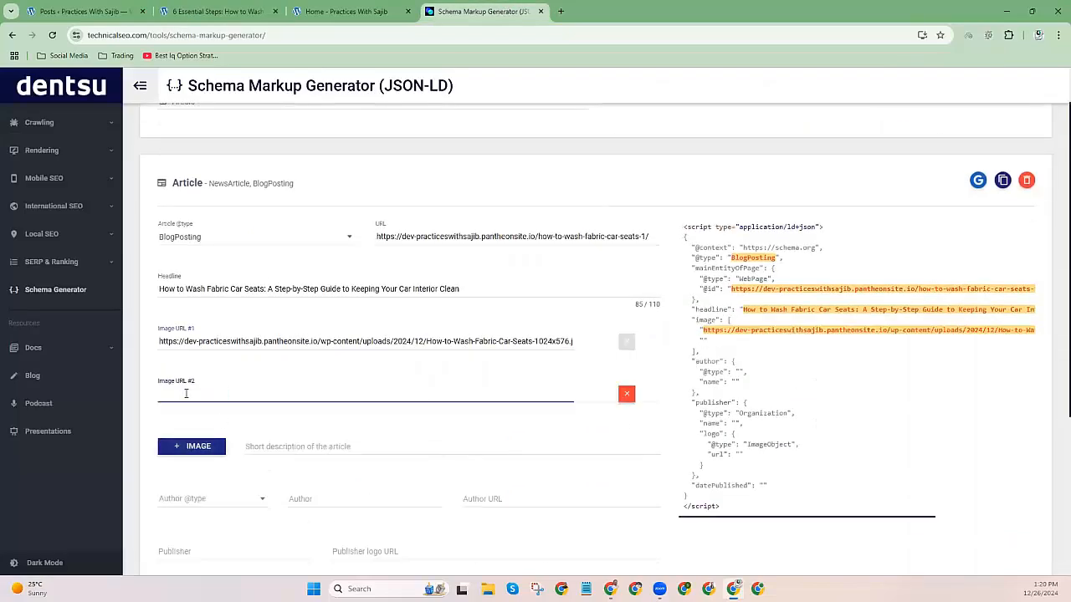
{"action": "key", "text": "ctrl+v"}
{"action": "scroll", "coordinate": [182, 393], "scroll_direction": "down", "scroll_amount": 1}
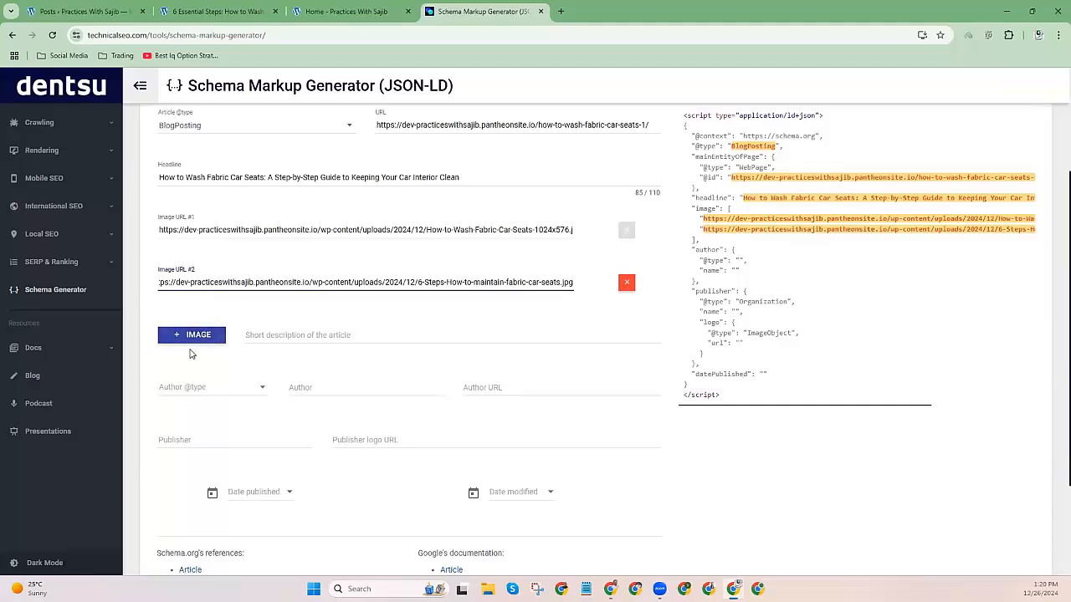
{"action": "left_click", "coordinate": [257, 335]}
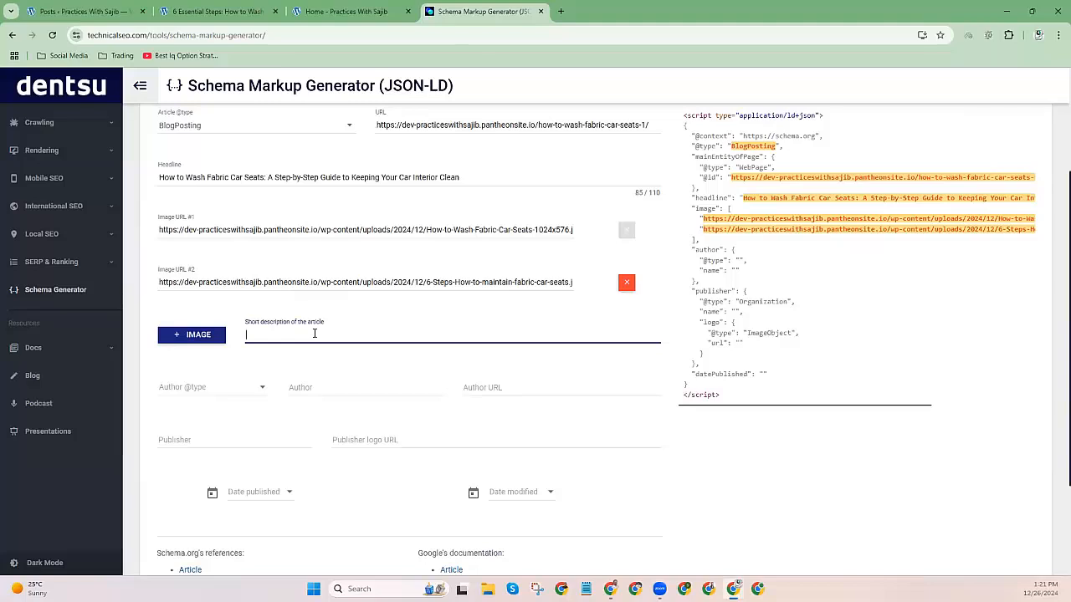
Select and copy the fabric car seat article's text from opening paragraph to final line.
{"action": "left_click", "coordinate": [251, 11]}
{"action": "scroll", "coordinate": [212, 325], "scroll_direction": "down", "scroll_amount": 3}
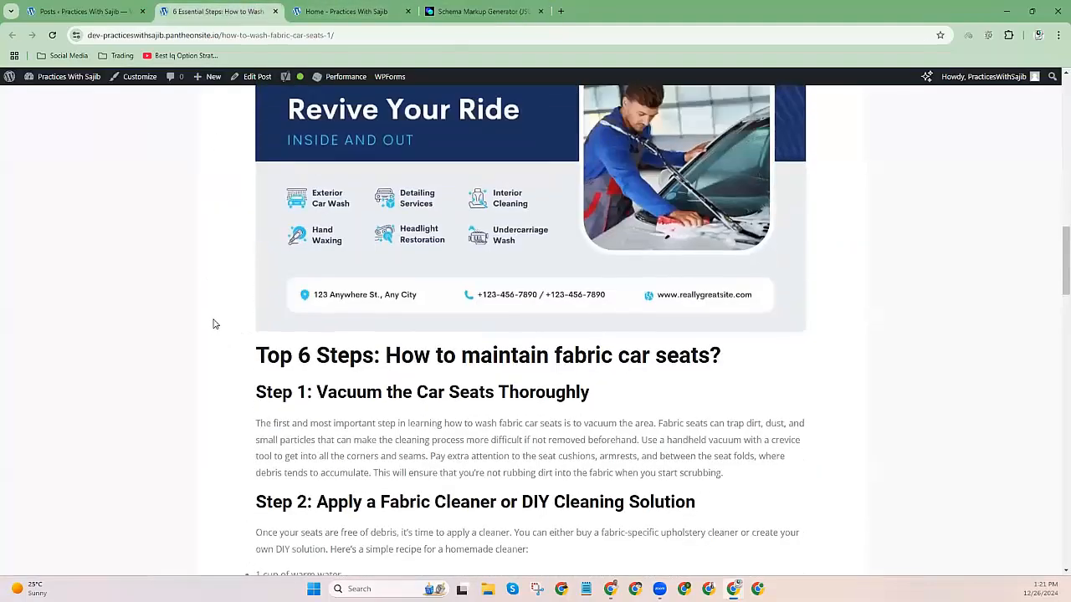
{"action": "scroll", "coordinate": [213, 325], "scroll_direction": "up", "scroll_amount": 15}
{"action": "scroll", "coordinate": [225, 322], "scroll_direction": "down", "scroll_amount": 3}
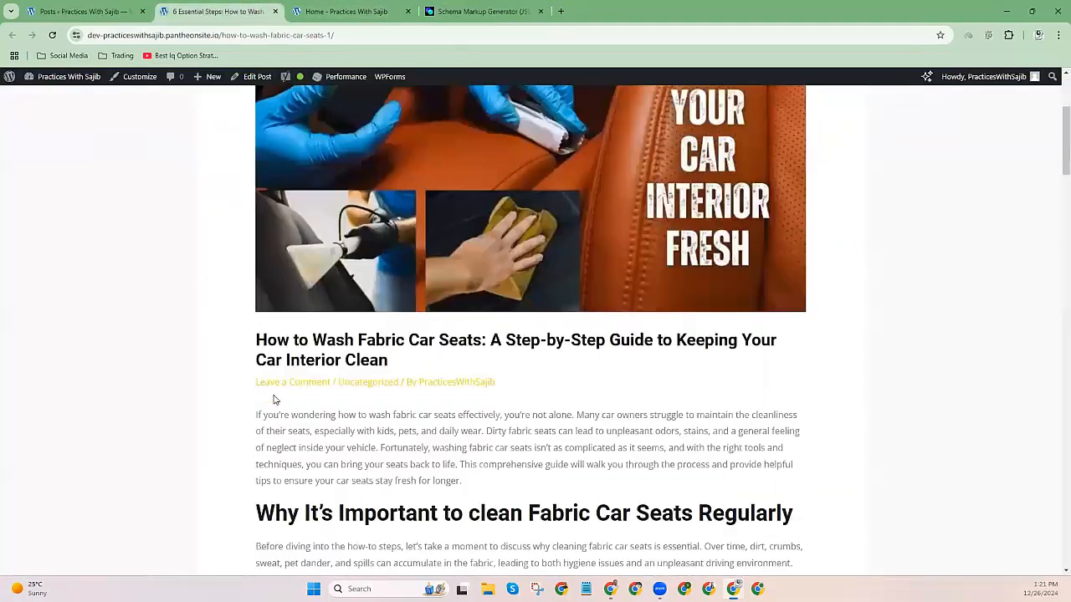
{"action": "left_click_drag", "start_coordinate": [256, 414], "coordinate": [372, 557]}
{"action": "mouse_move", "coordinate": [365, 328]}
{"action": "left_mouse_down"}
{"action": "mouse_move", "coordinate": [347, 110]}
{"action": "mouse_move", "coordinate": [330, 51]}
{"action": "mouse_move", "coordinate": [359, 343]}
{"action": "left_mouse_up"}
{"action": "left_click_drag", "start_coordinate": [412, 549], "coordinate": [667, 376]}
{"action": "right_click", "coordinate": [453, 307]}
{"action": "left_click", "coordinate": [475, 363]}
Go to chatgpt.com in a new tab and start an empty chat.
{"action": "left_click", "coordinate": [563, 10]}
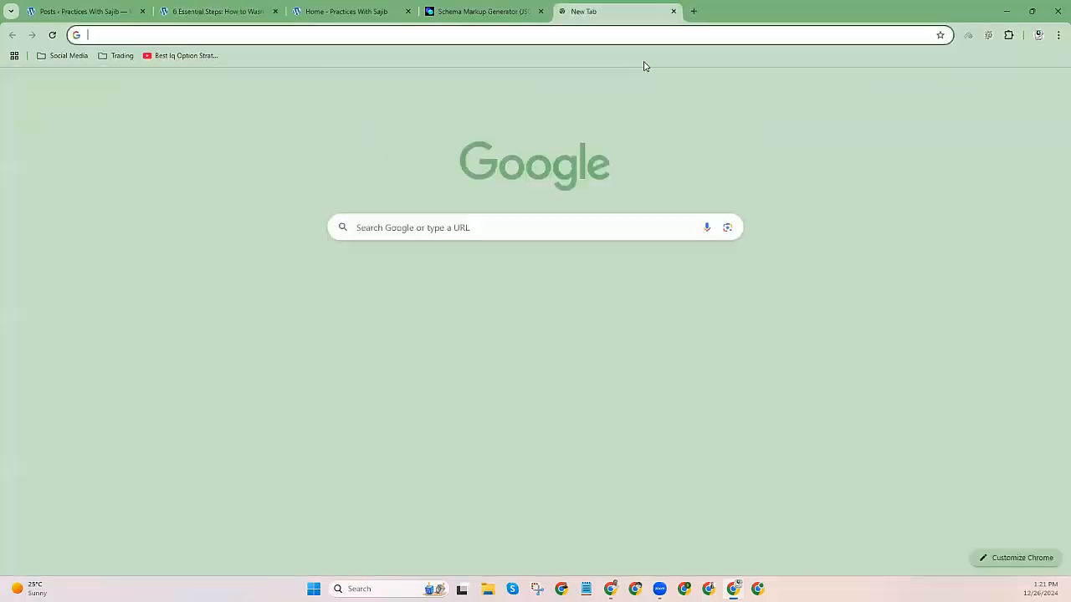
{"action": "type", "text": "chat"}
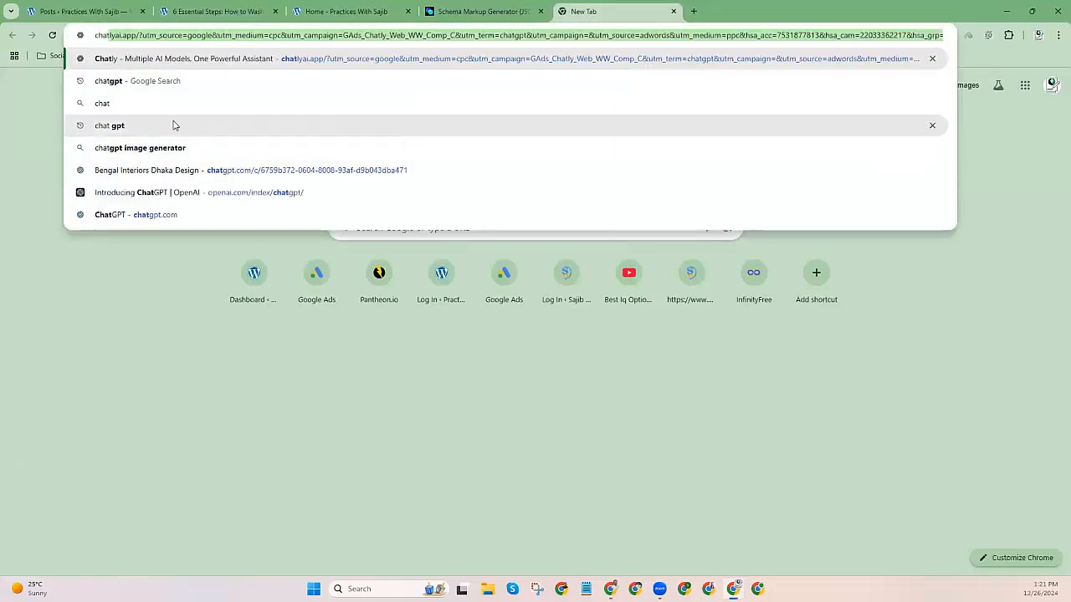
{"action": "left_click", "coordinate": [173, 125]}
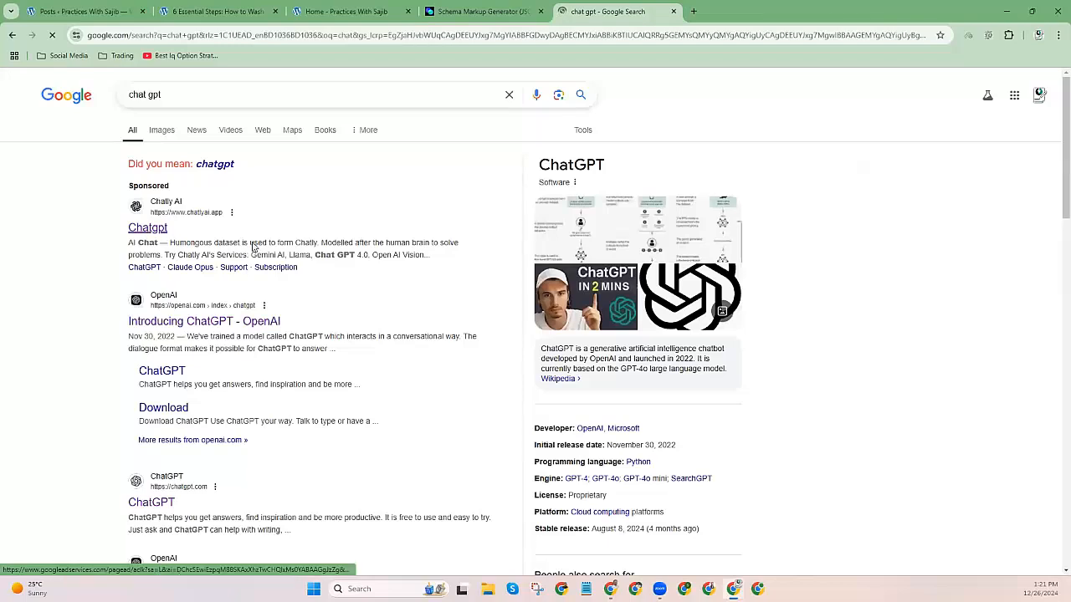
{"action": "left_click", "coordinate": [301, 246]}
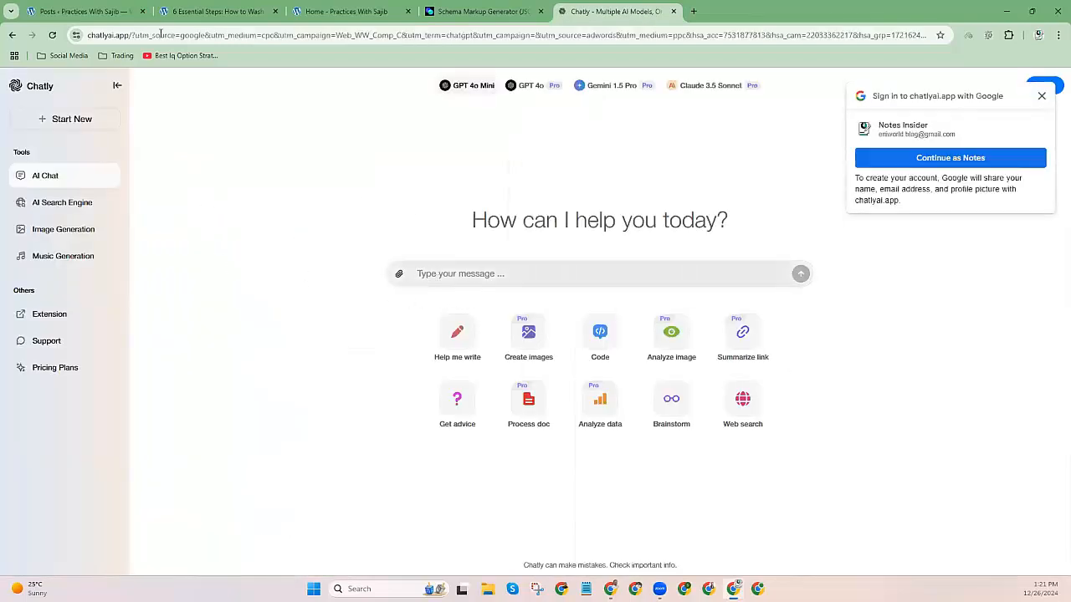
{"action": "left_click", "coordinate": [124, 35]}
{"action": "type", "text": "chatgpt"}
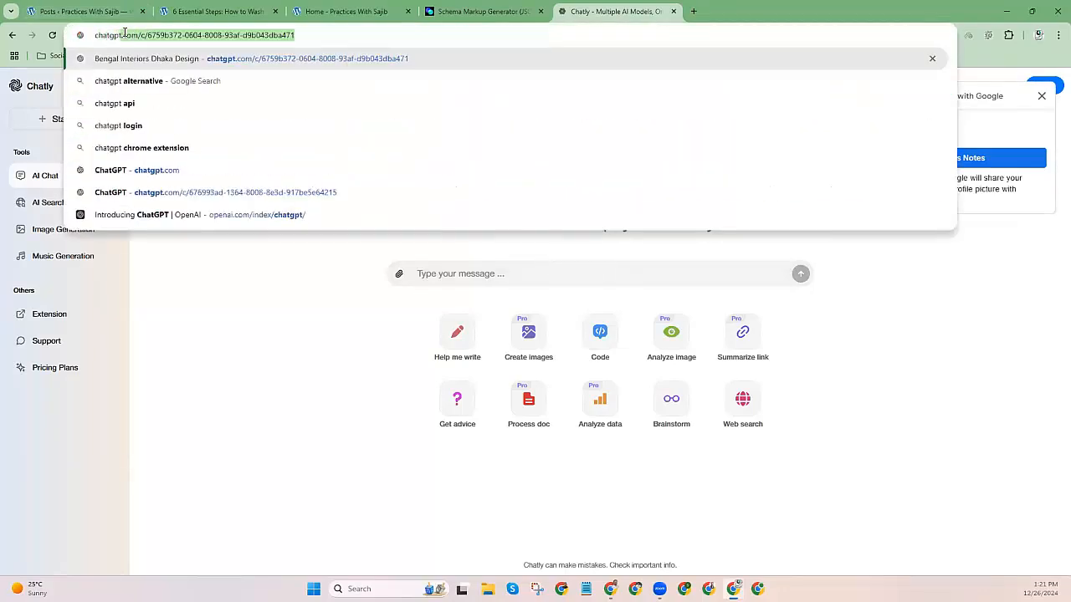
{"action": "key", "text": "Return"}
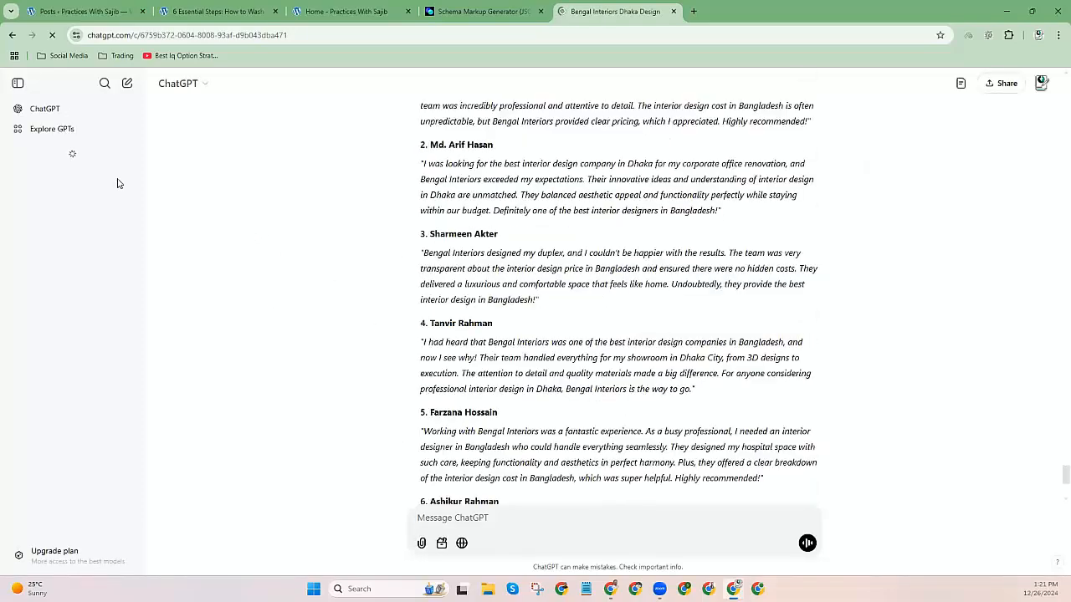
{"action": "left_click", "coordinate": [42, 112]}
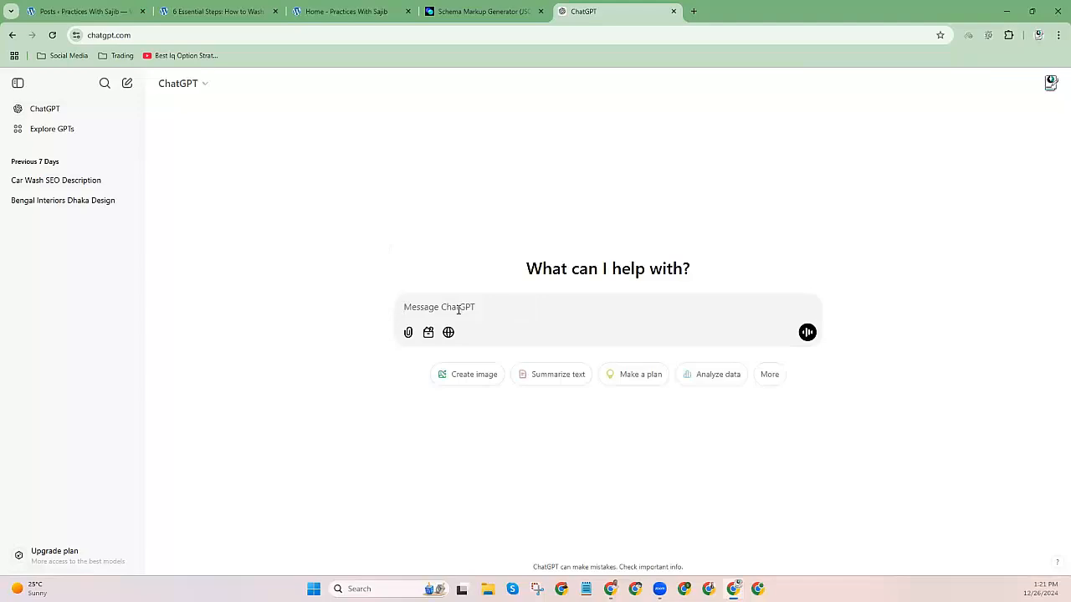
Send the article to ChatGPT asking for a 50/60-word, one-paragraph short description.
{"action": "key", "text": "ctrl+v"}
{"action": "scroll", "coordinate": [674, 360], "scroll_direction": "down", "scroll_amount": 10}
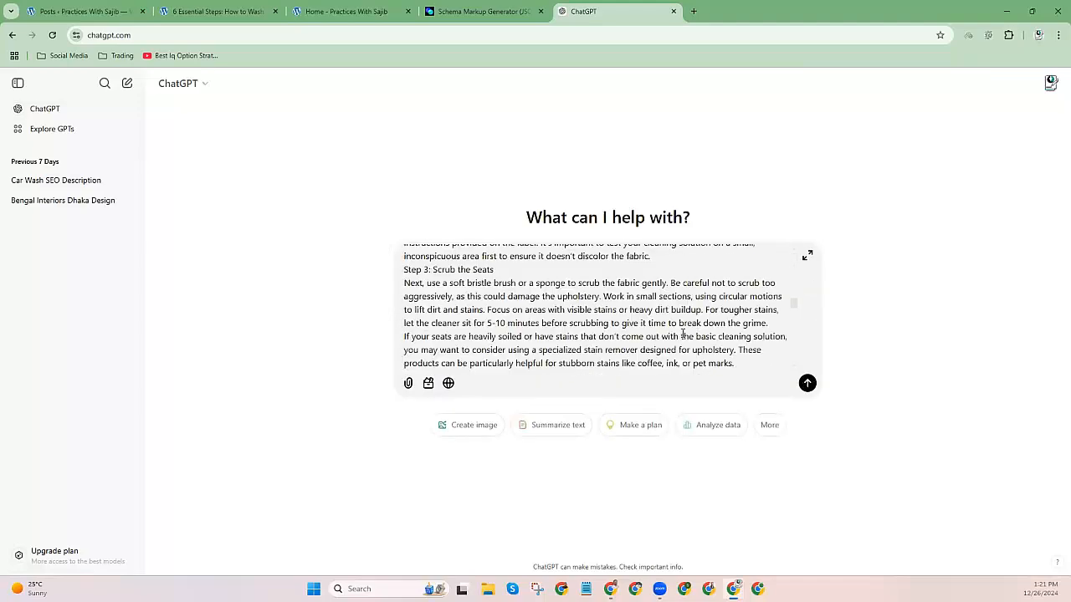
{"action": "scroll", "coordinate": [553, 331], "scroll_direction": "down", "scroll_amount": 2}
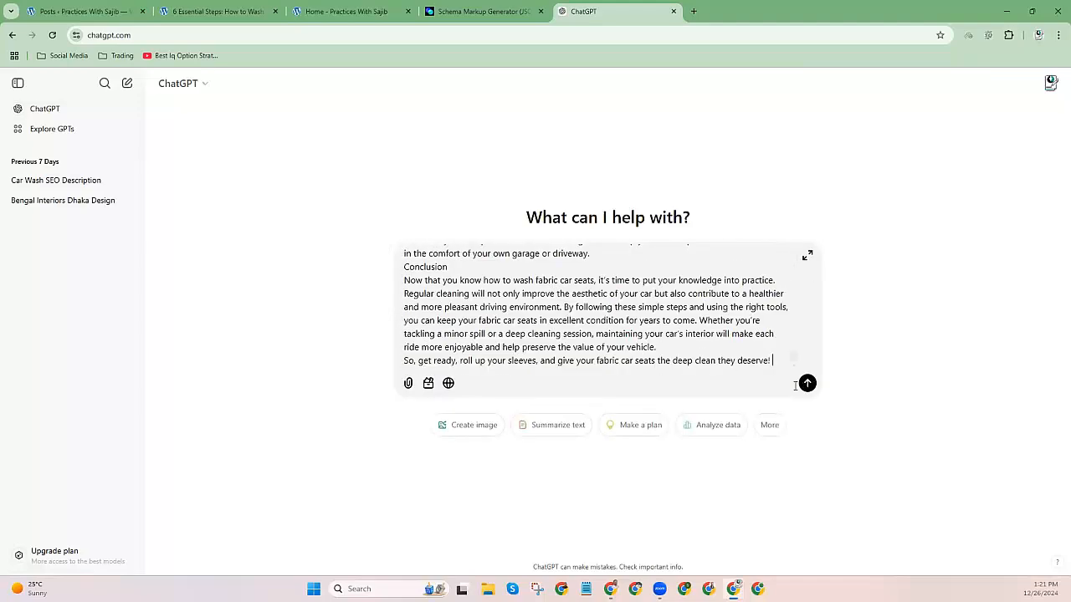
{"action": "type", "text": "write "}
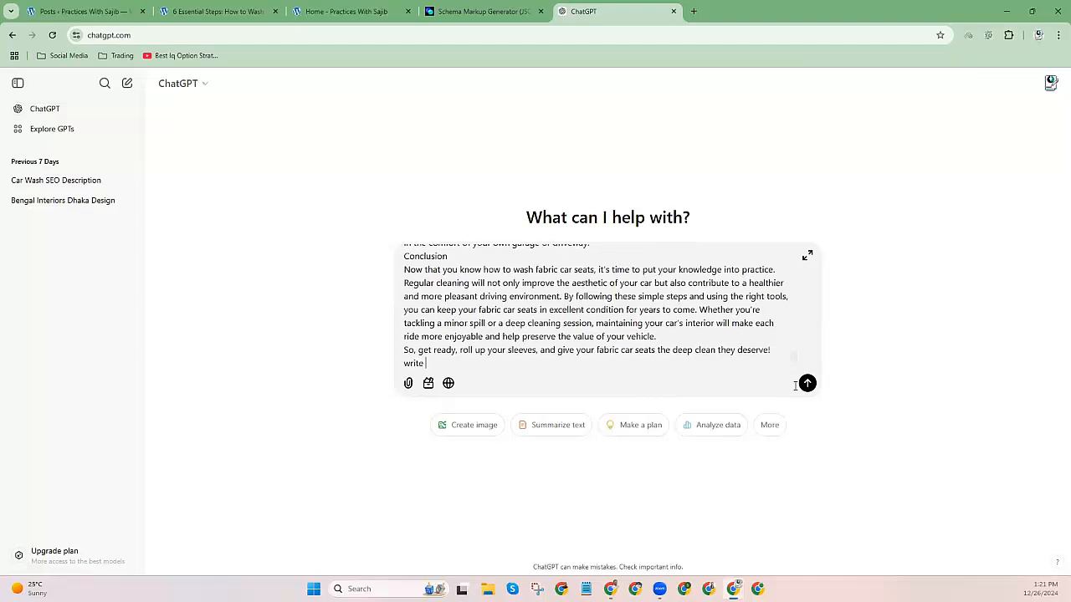
{"action": "type", "text": "me a short description within 50/6"}
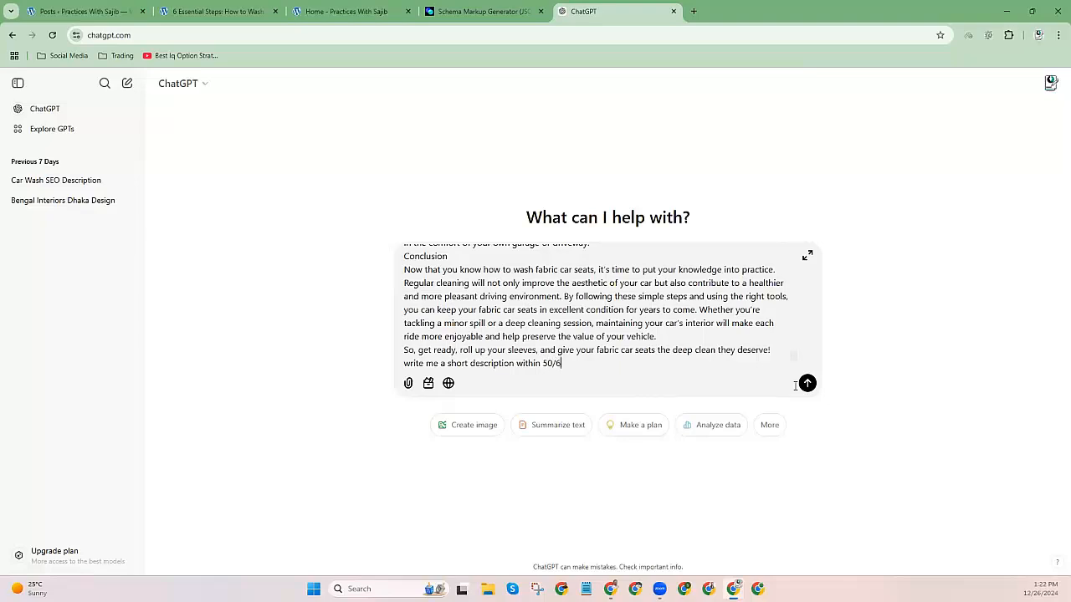
{"action": "type", "text": "0 words and one paragraph for the article."}
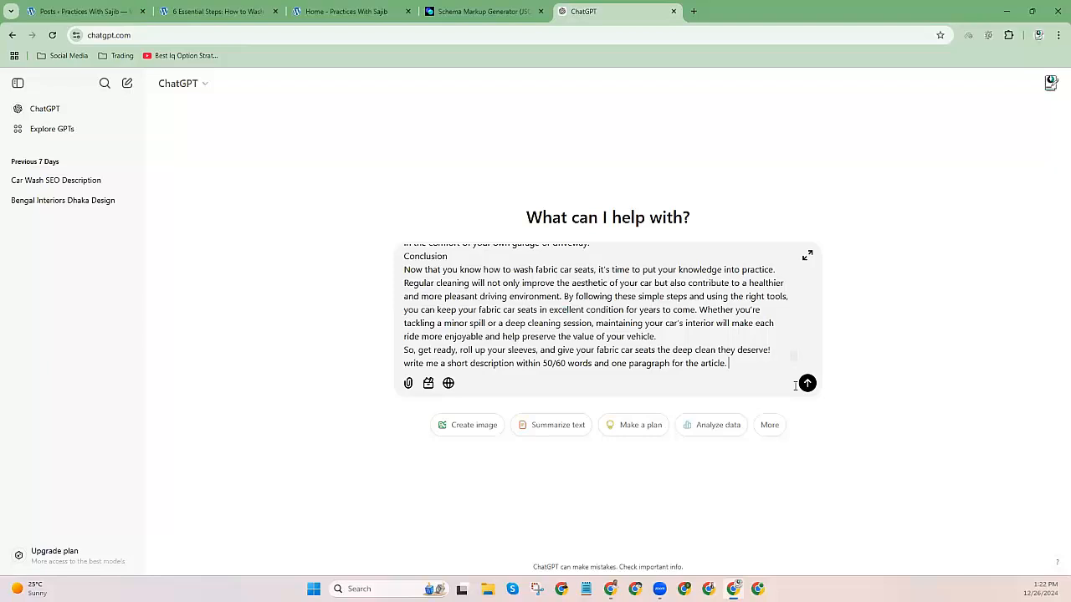
{"action": "key", "text": "Return"}
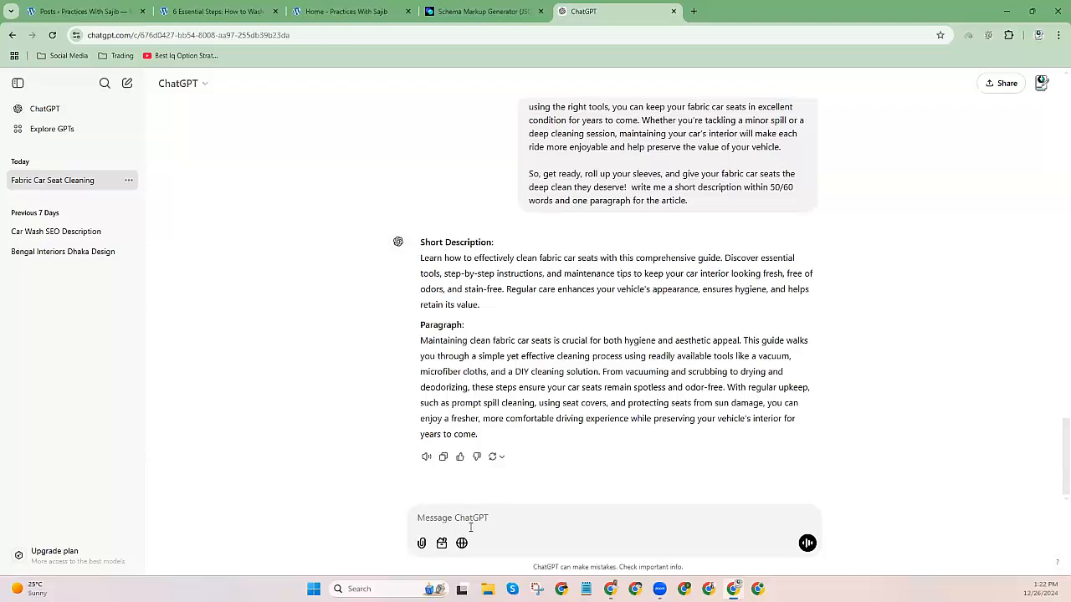
Insist the description be one paragraph, then copy ChatGPT's answer.
{"action": "type", "text": "short descriptio"}
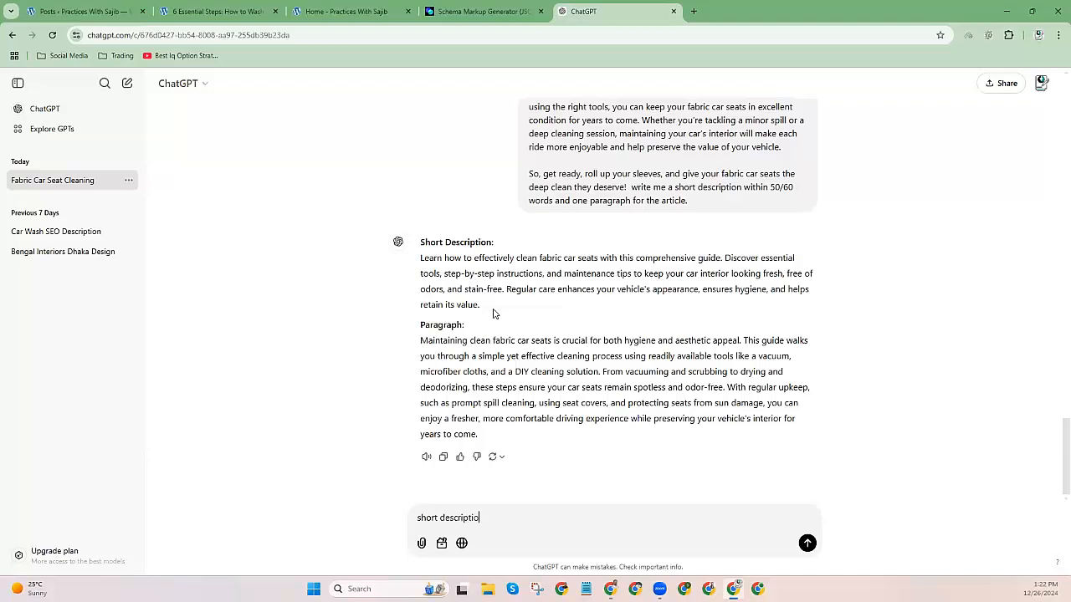
{"action": "type", "text": "n shold be one paragraph"}
{"action": "key", "text": "Return"}
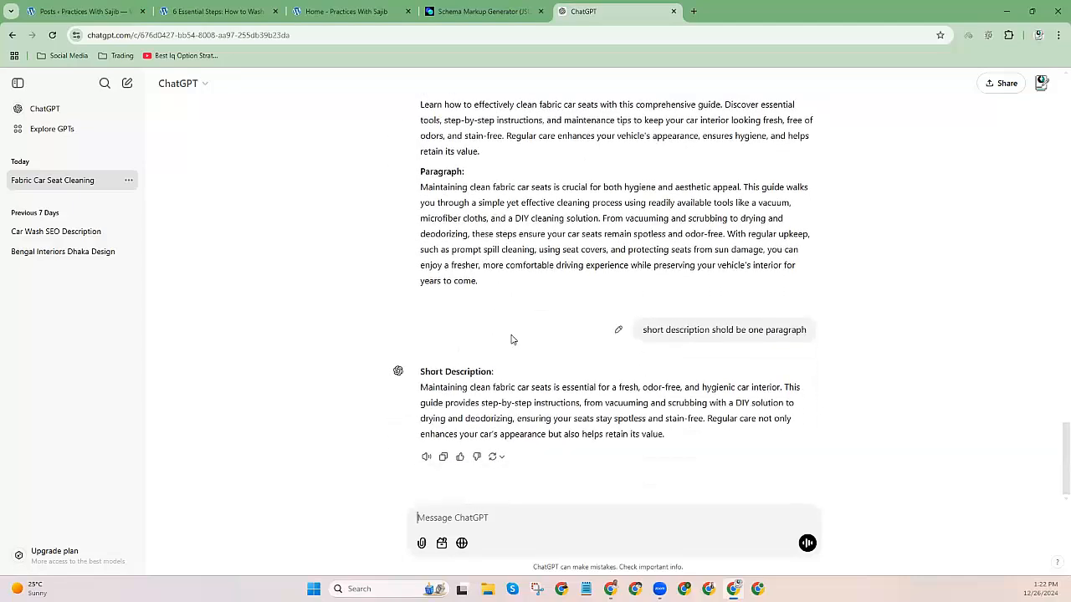
{"action": "triple_click", "coordinate": [544, 435]}
{"action": "right_click", "coordinate": [544, 434]}
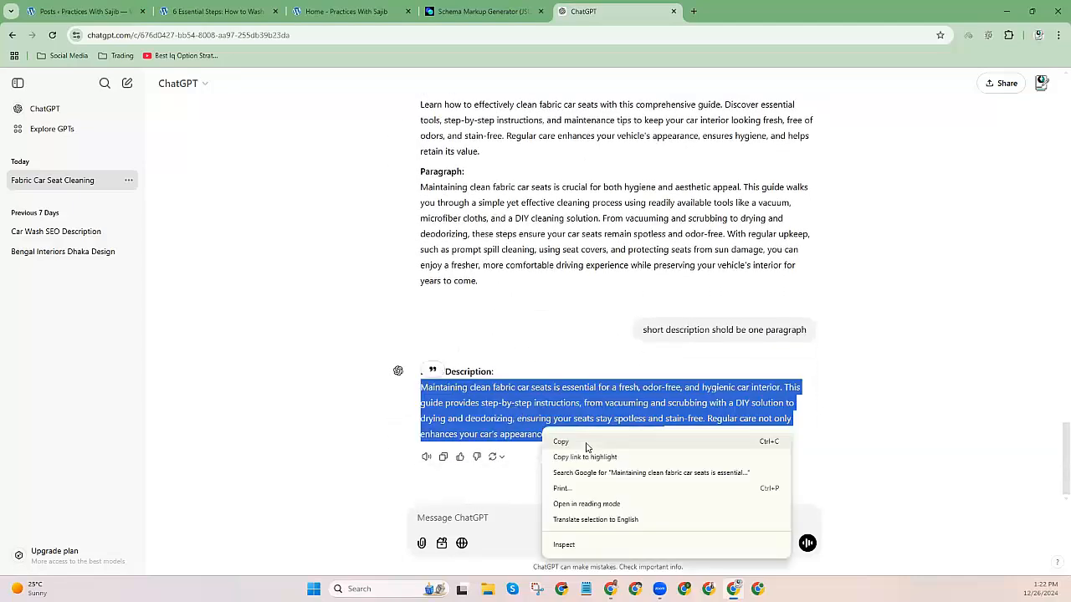
{"action": "left_click", "coordinate": [583, 443]}
Paste the ChatGPT paragraph into the generator's article short description field.
{"action": "left_click", "coordinate": [343, 11]}
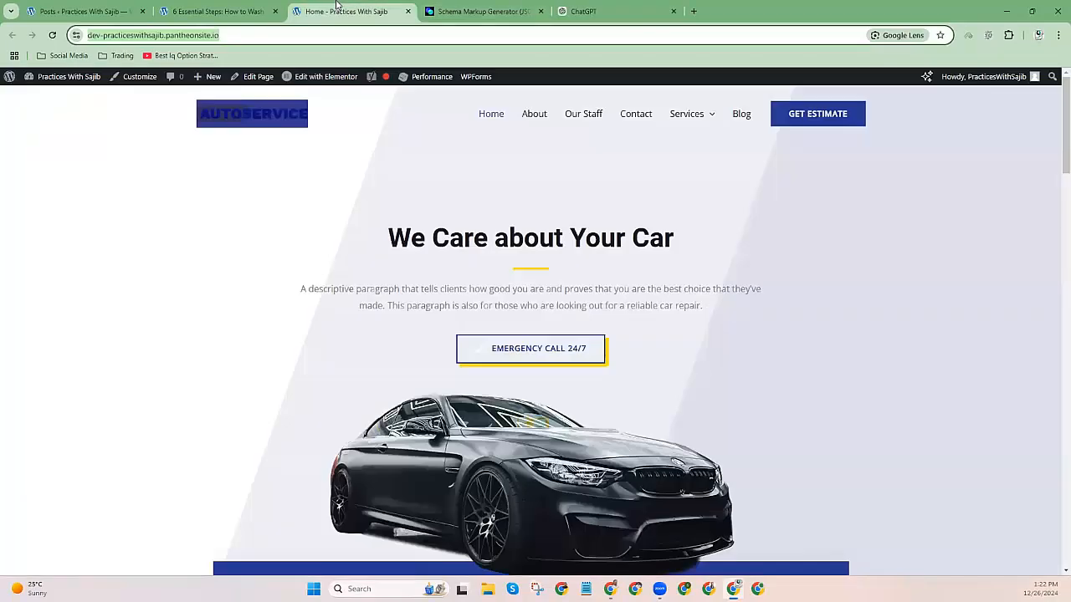
{"action": "left_click", "coordinate": [477, 10]}
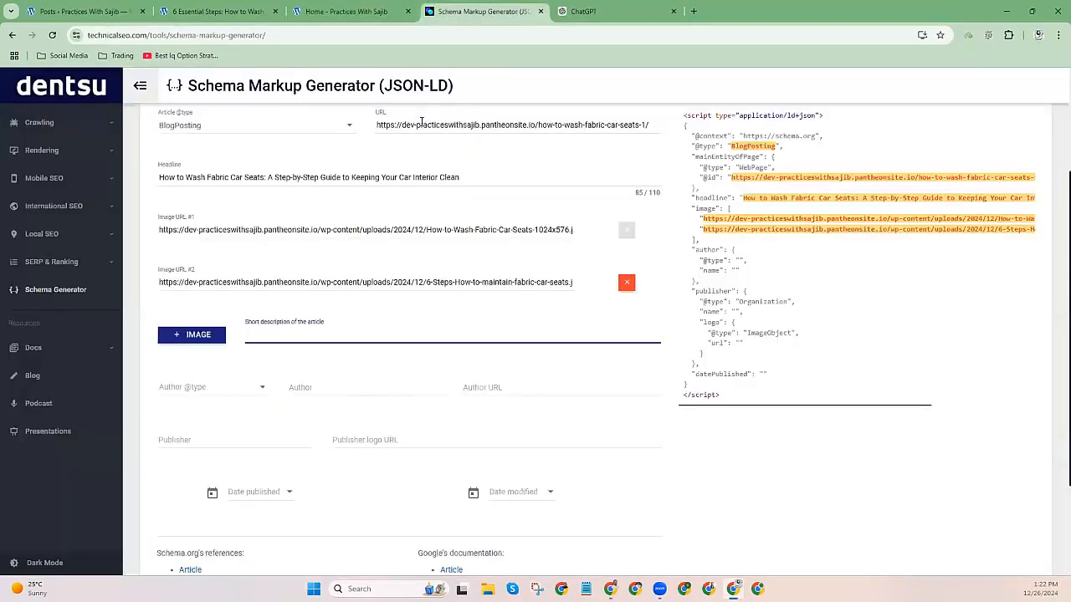
{"action": "left_click_drag", "start_coordinate": [421, 123], "coordinate": [535, 124]}
{"action": "left_click", "coordinate": [249, 333]}
{"action": "key", "text": "ctrl+v"}
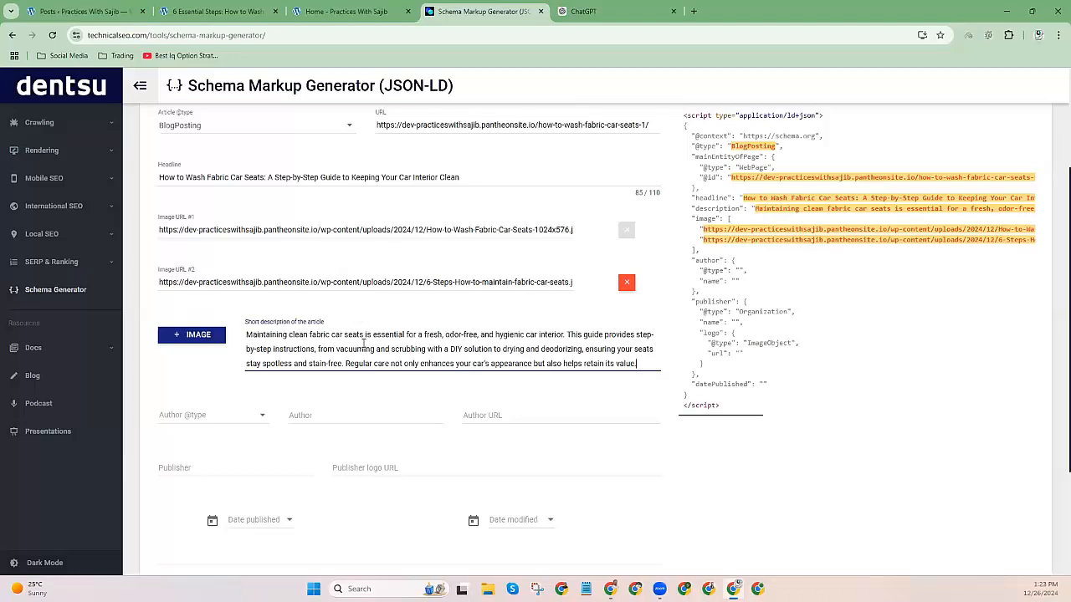
{"action": "left_click", "coordinate": [186, 420]}
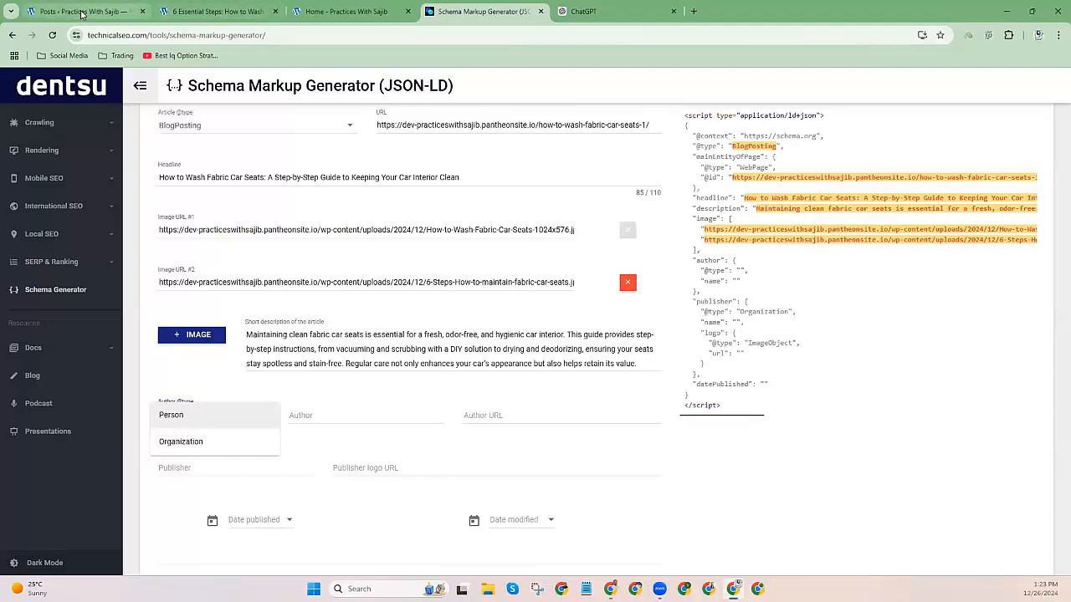
{"action": "mouse_move", "coordinate": [82, 15]}
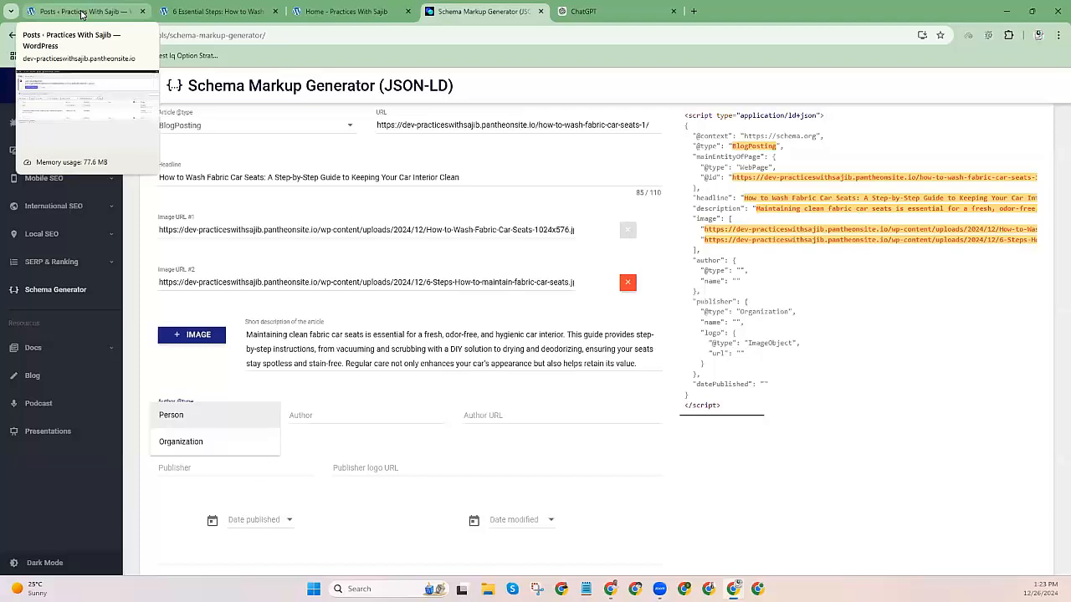
{"action": "left_click", "coordinate": [82, 12]}
{"action": "left_click", "coordinate": [360, 10]}
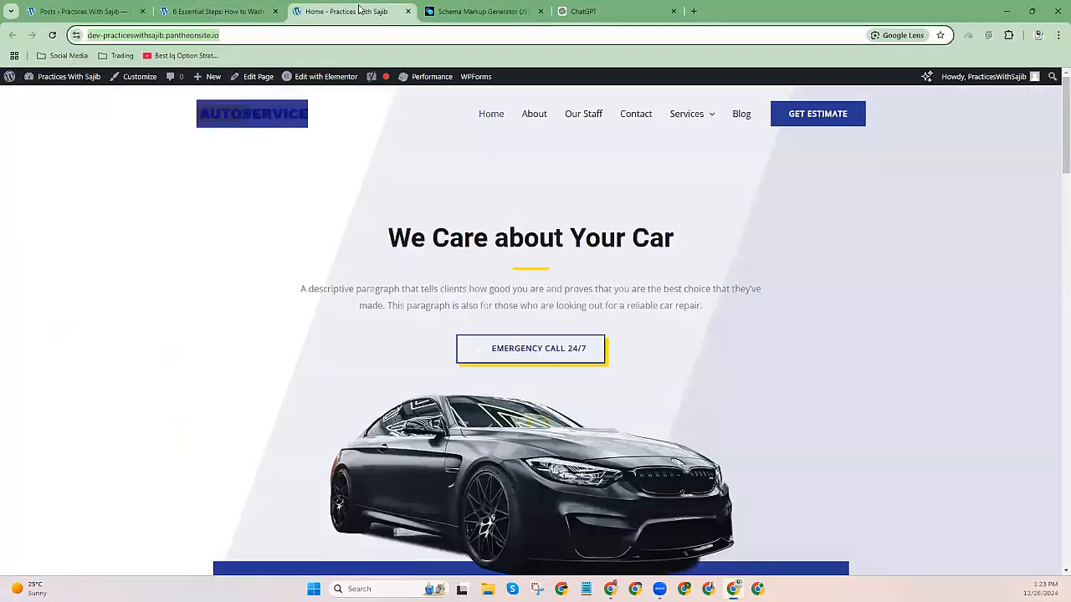
{"action": "left_click", "coordinate": [443, 10]}
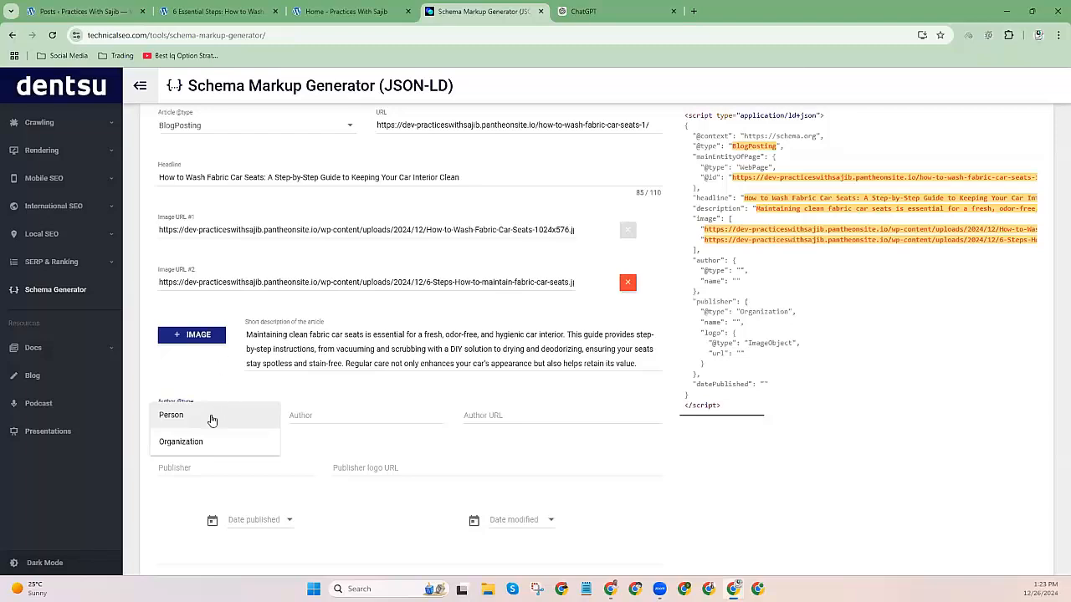
{"action": "left_click", "coordinate": [191, 445]}
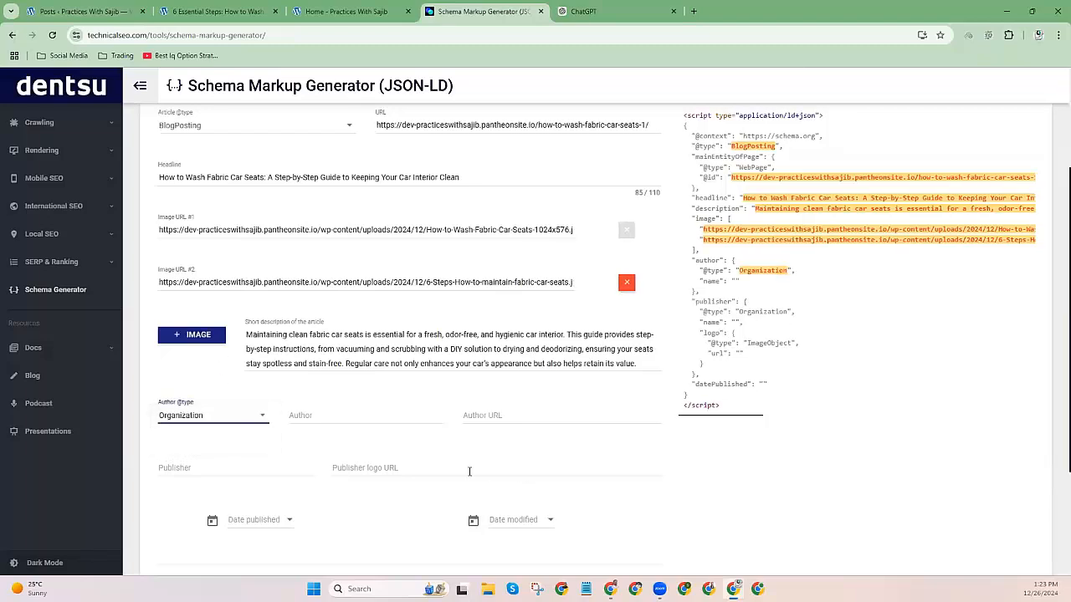
{"action": "left_click", "coordinate": [351, 409]}
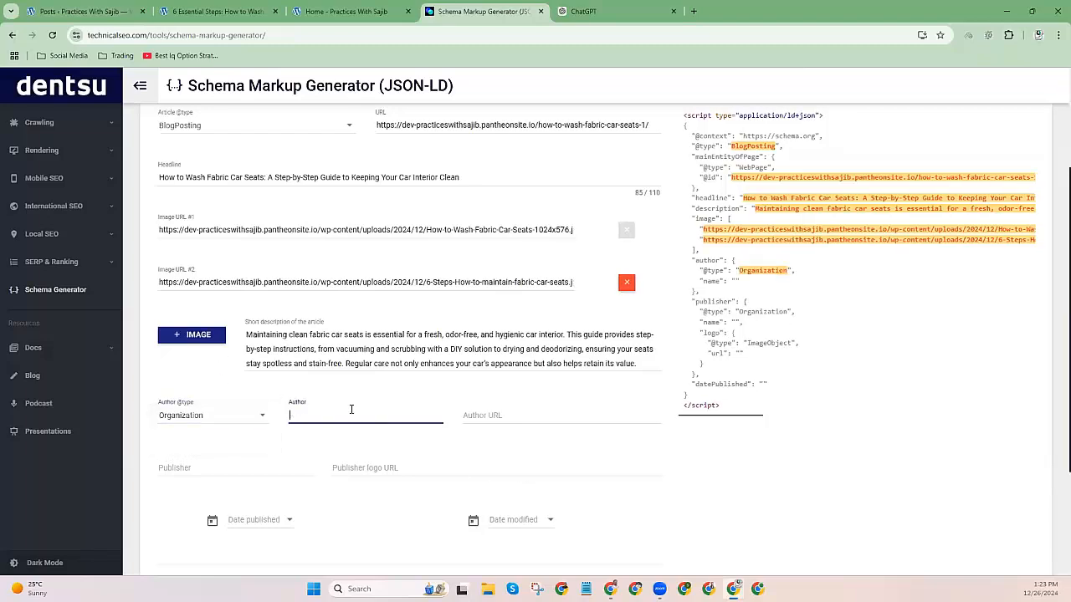
Copy the site name from the car-seats article's web address.
{"action": "left_click", "coordinate": [193, 10]}
{"action": "left_click", "coordinate": [101, 9]}
{"action": "left_click", "coordinate": [230, 9]}
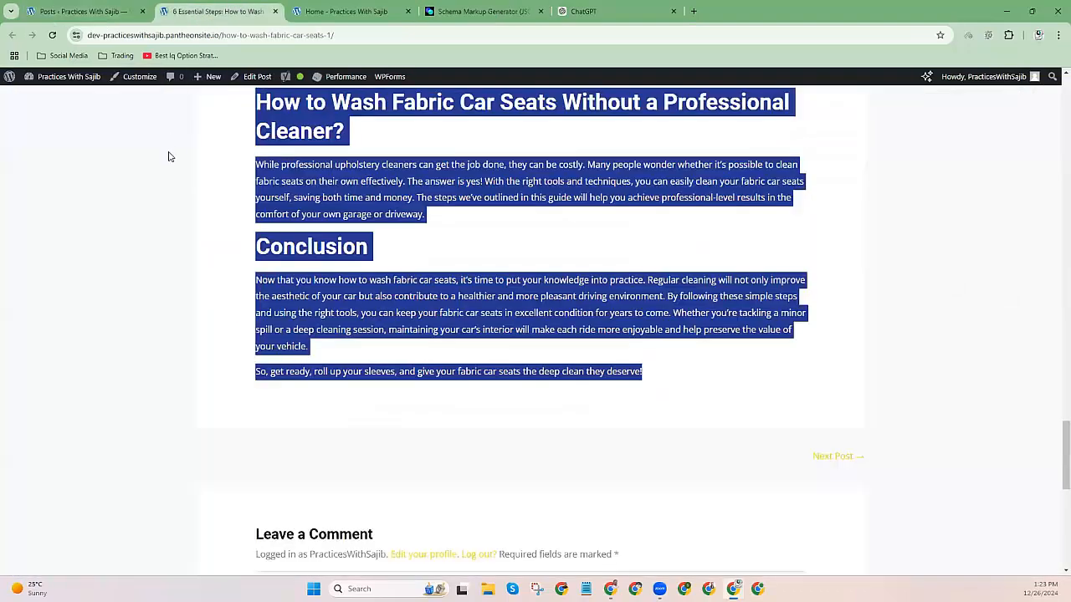
{"action": "left_click", "coordinate": [130, 38]}
{"action": "left_click", "coordinate": [127, 38]}
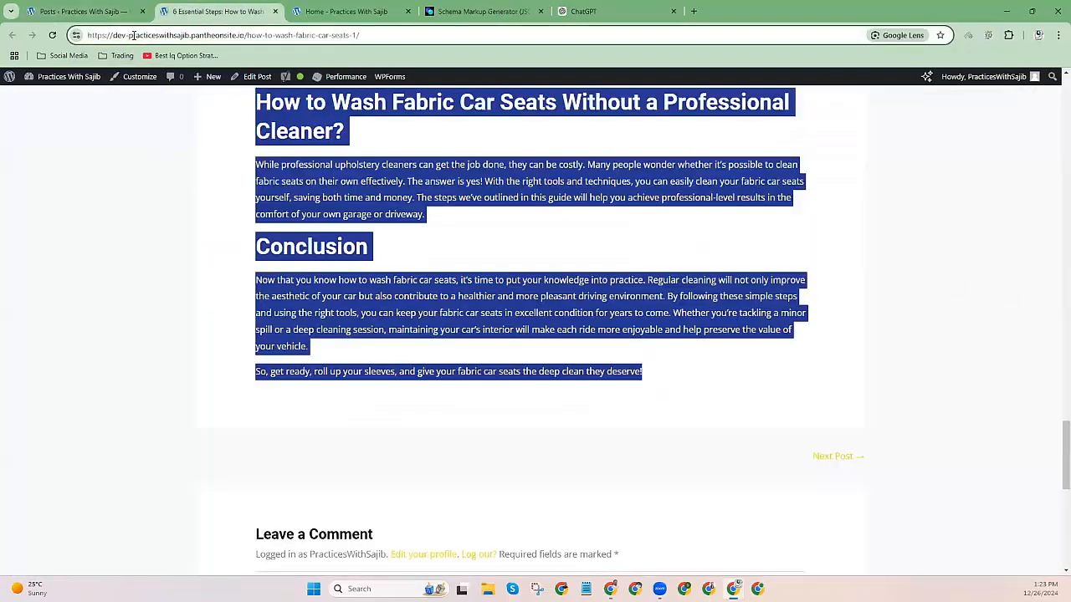
{"action": "left_click_drag", "start_coordinate": [128, 35], "coordinate": [191, 38]}
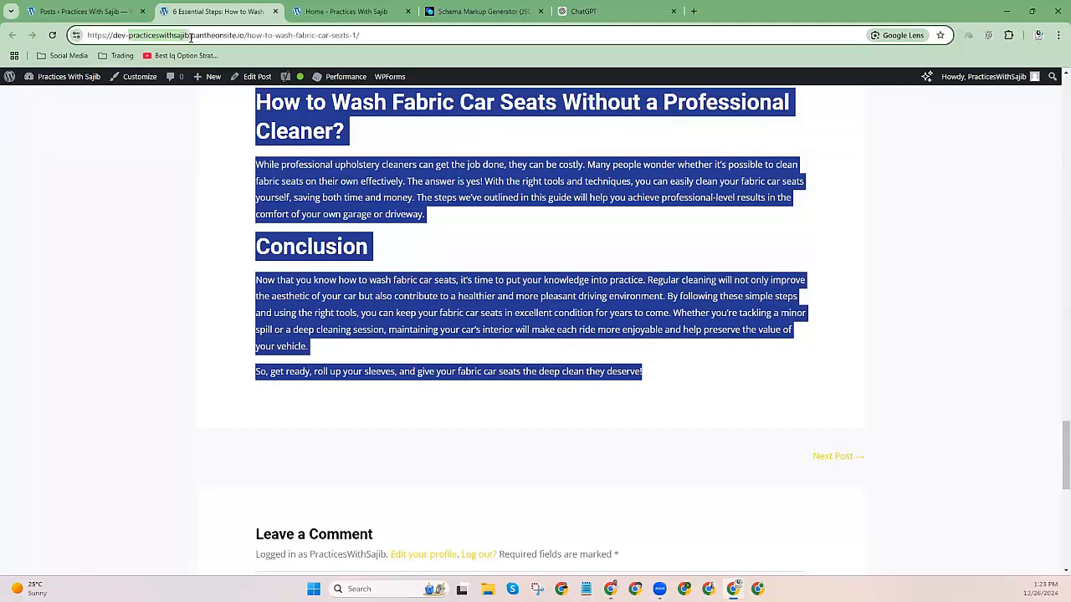
{"action": "right_click", "coordinate": [175, 38]}
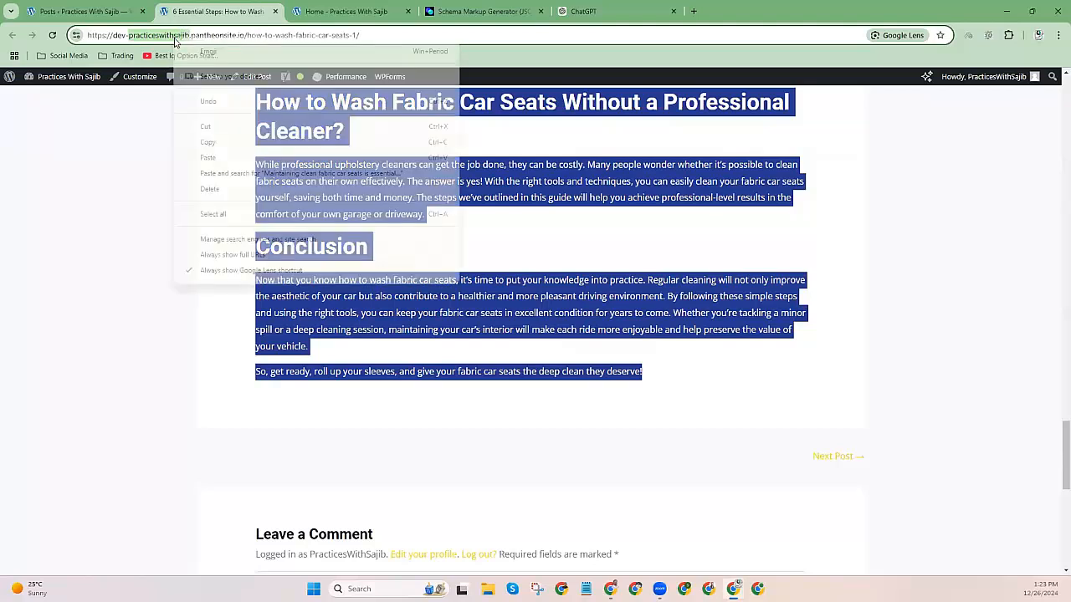
{"action": "left_click", "coordinate": [208, 140]}
After checking the AUTOSERVICE logo, enter 'Auto Services' as the author name.
{"action": "scroll", "coordinate": [155, 293], "scroll_direction": "up", "scroll_amount": 10}
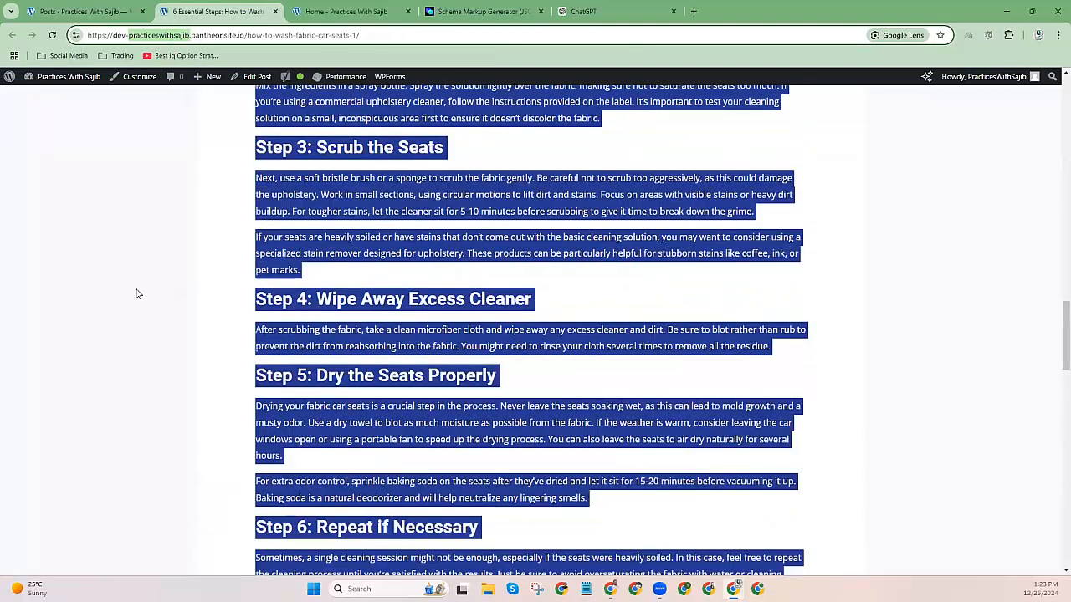
{"action": "scroll", "coordinate": [138, 294], "scroll_direction": "up", "scroll_amount": 10}
{"action": "scroll", "coordinate": [138, 293], "scroll_direction": "up", "scroll_amount": 2}
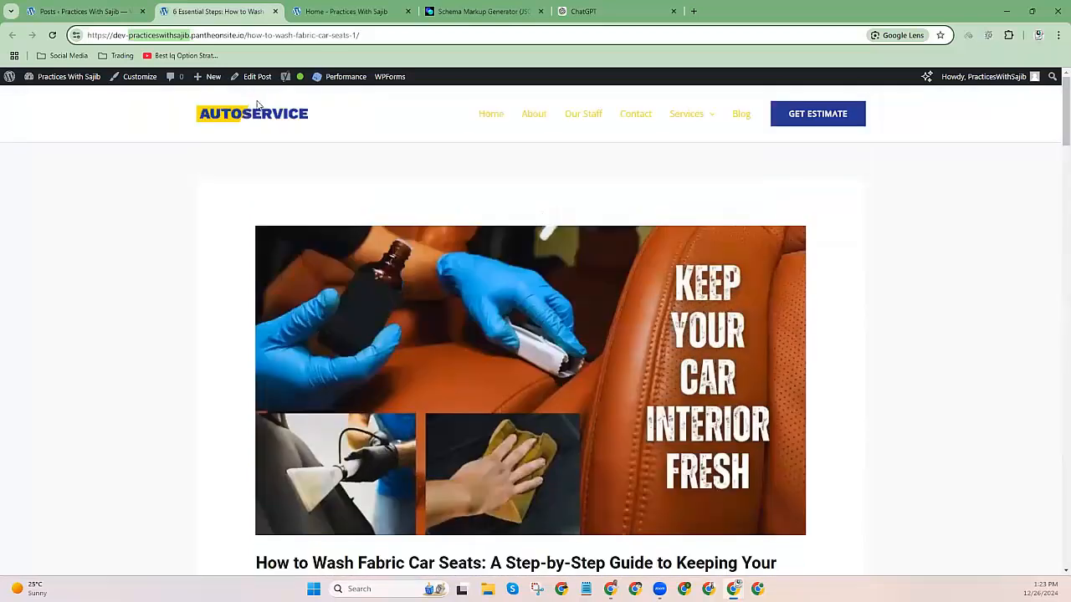
{"action": "left_click_drag", "start_coordinate": [172, 120], "coordinate": [293, 115]}
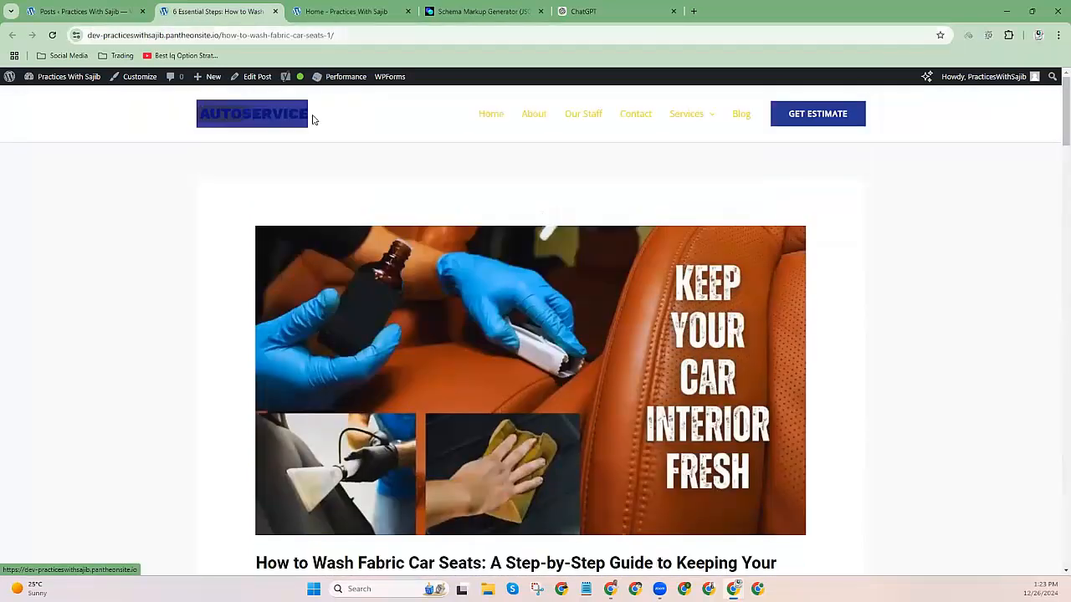
{"action": "left_click", "coordinate": [163, 201]}
{"action": "left_click", "coordinate": [132, 35]}
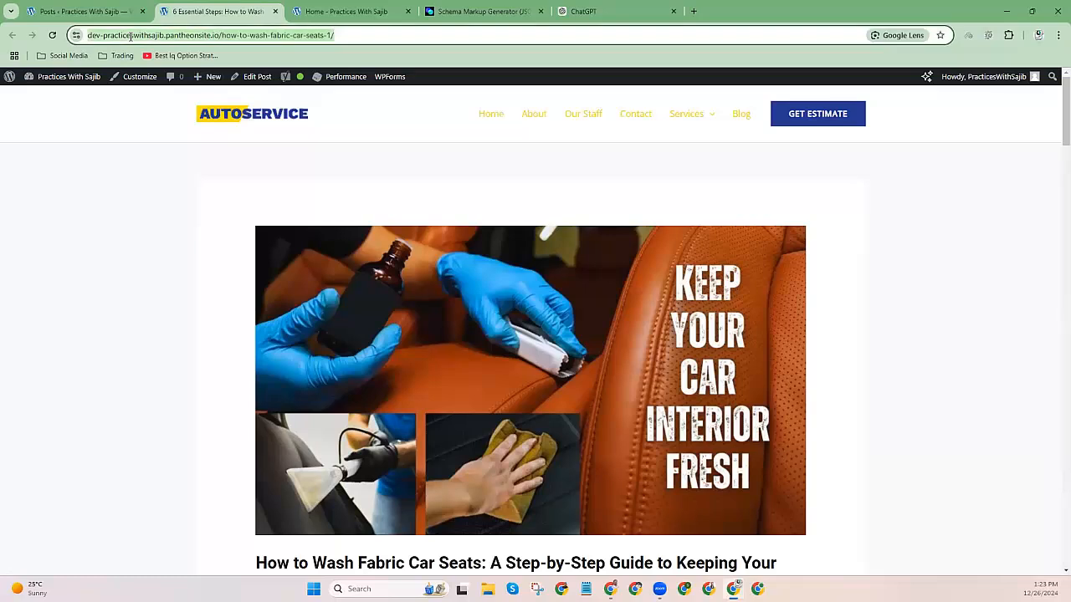
{"action": "left_click", "coordinate": [477, 11]}
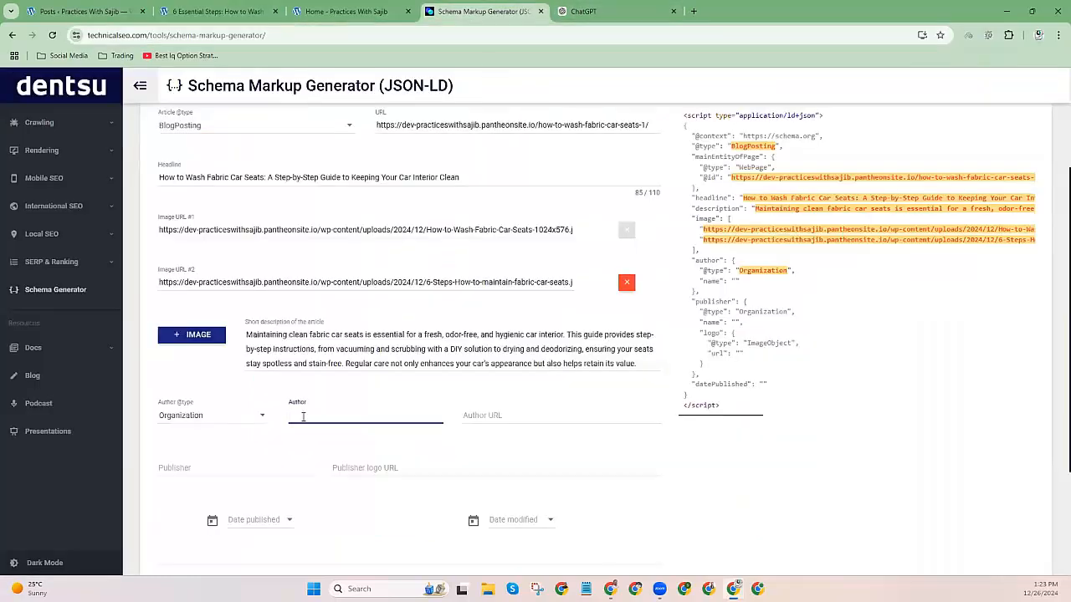
{"action": "type", "text": "Auto Services"}
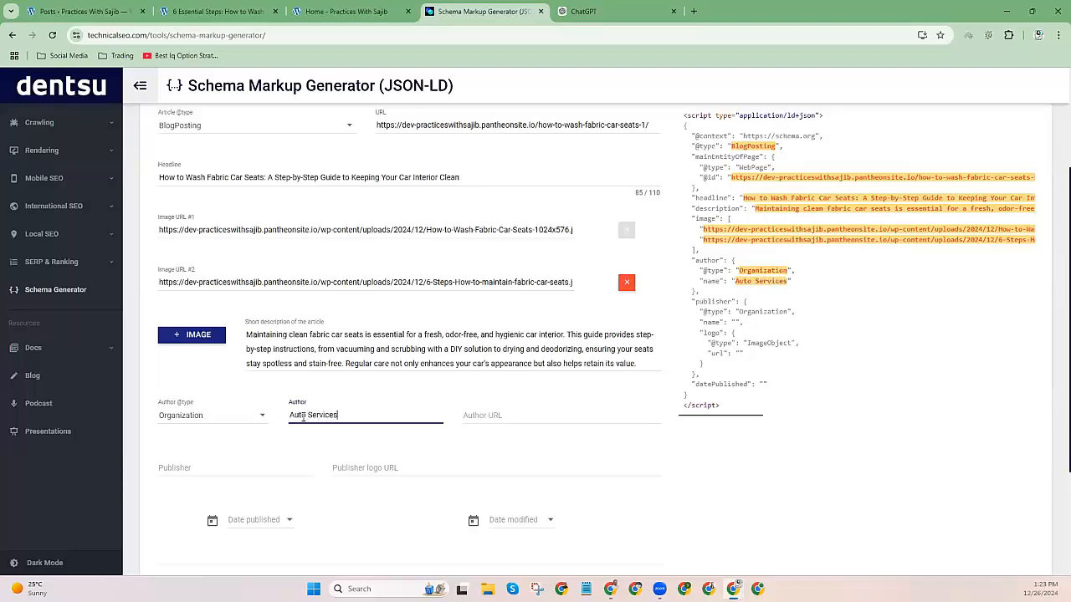
{"action": "left_click", "coordinate": [462, 416]}
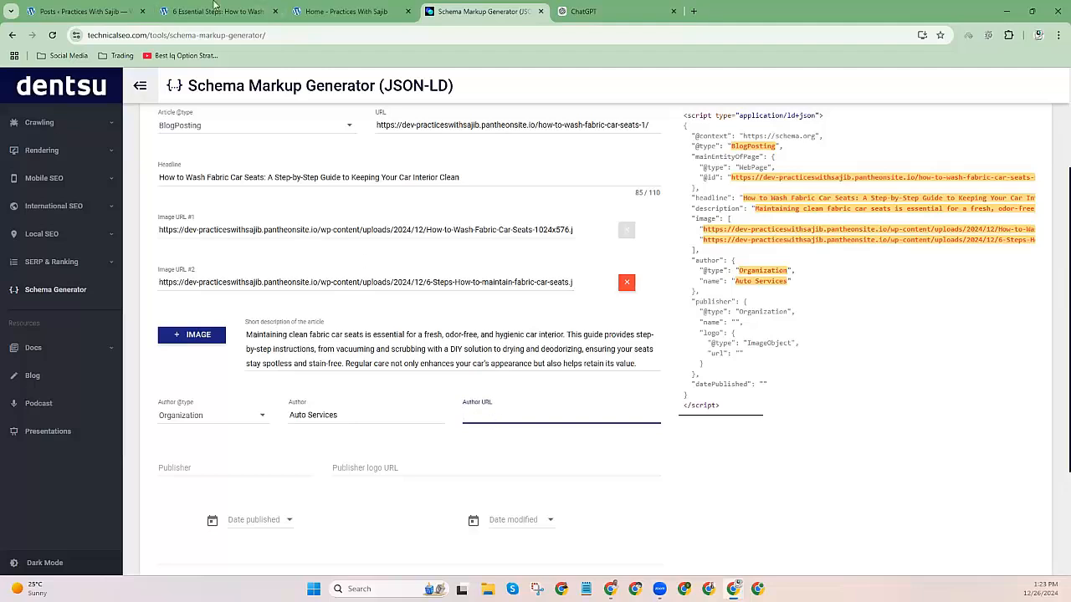
{"action": "left_click", "coordinate": [214, 10]}
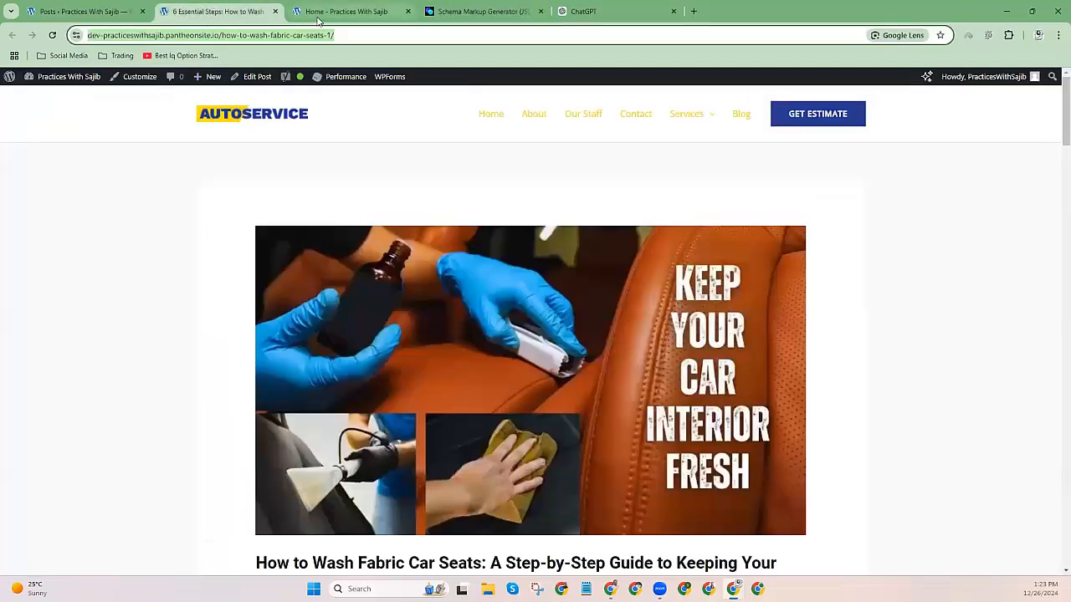
{"action": "left_click", "coordinate": [339, 11]}
Copy the site's root homepage address into the Author URL field.
{"action": "left_click", "coordinate": [87, 8]}
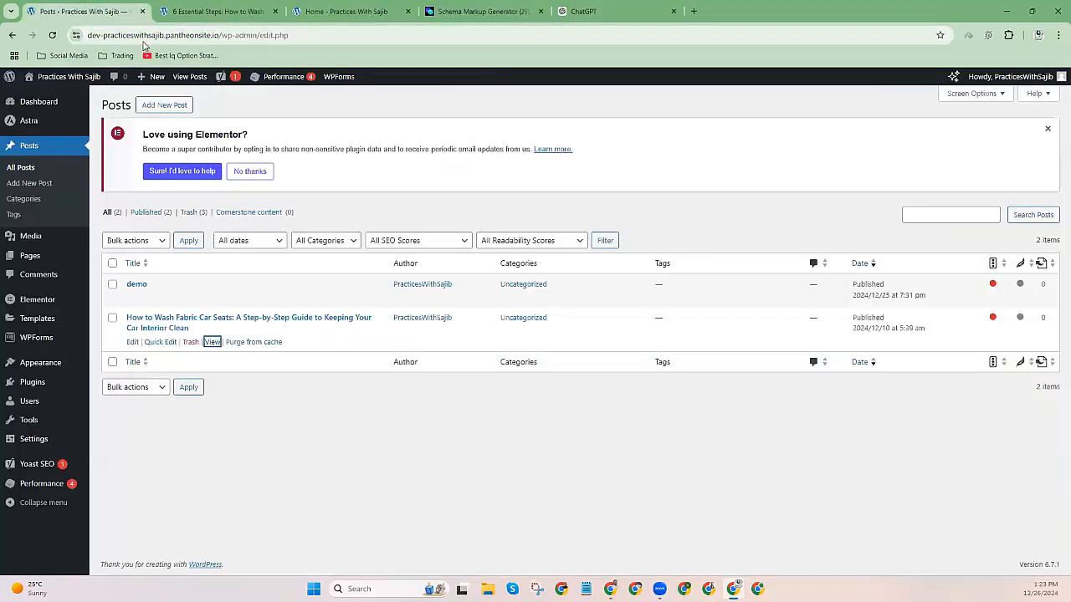
{"action": "left_click", "coordinate": [247, 34]}
{"action": "right_click", "coordinate": [122, 39]}
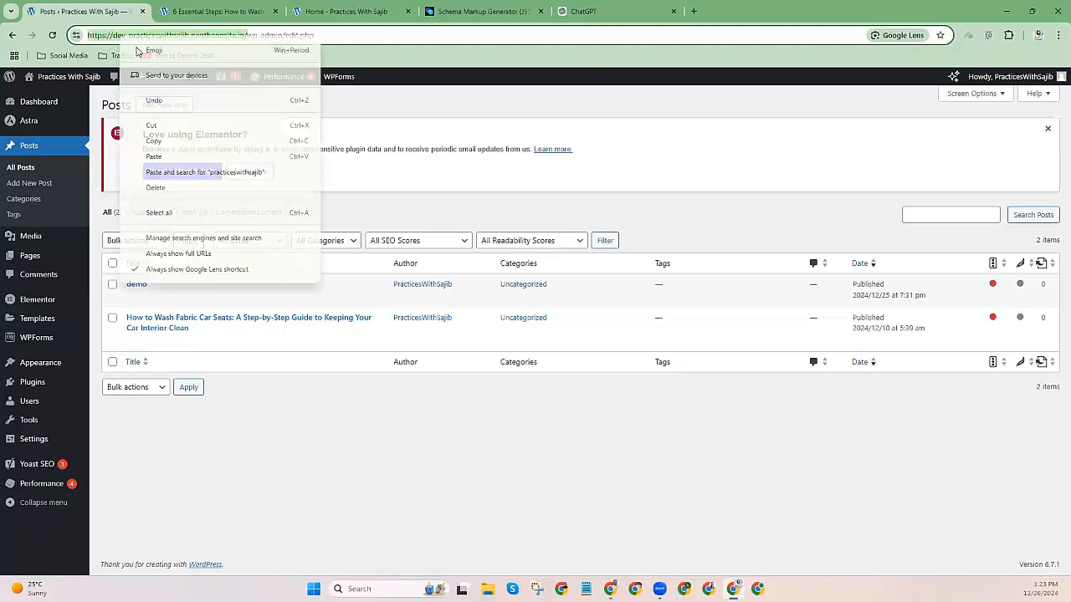
{"action": "left_click", "coordinate": [155, 140]}
{"action": "left_click", "coordinate": [484, 11]}
{"action": "left_click", "coordinate": [494, 418]}
{"action": "key", "text": "ctrl+v"}
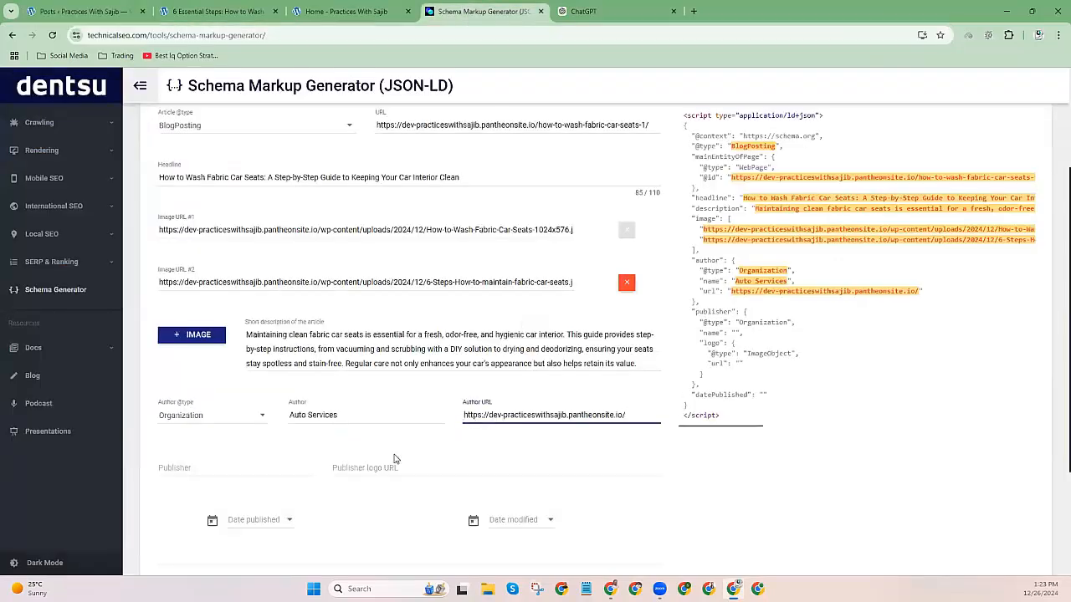
Copy the author name 'Auto Services' and paste it as the publisher name.
{"action": "left_click", "coordinate": [199, 467]}
{"action": "triple_click", "coordinate": [490, 416]}
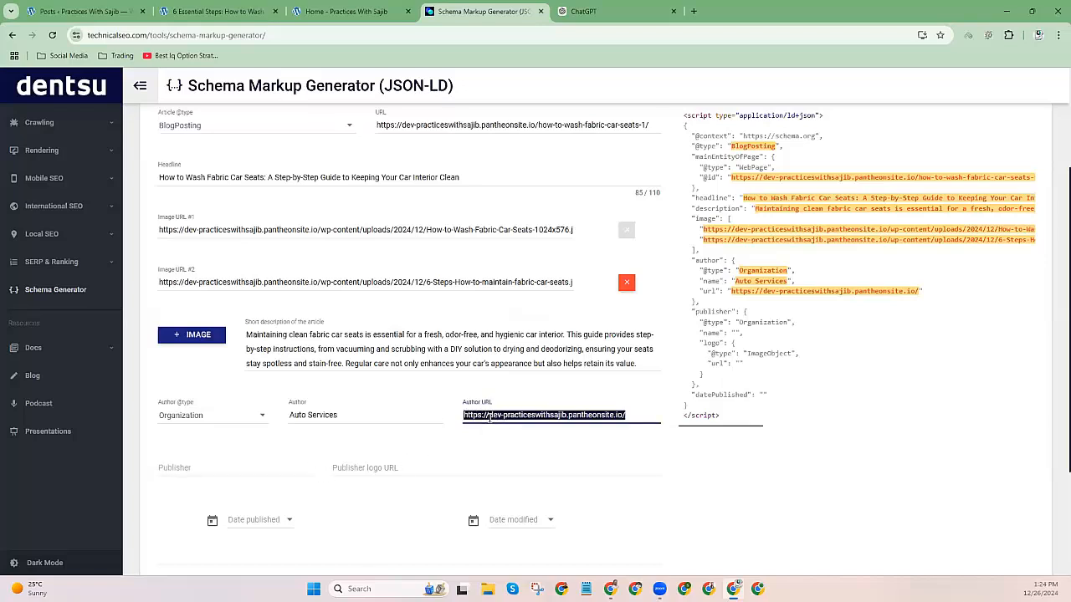
{"action": "left_click", "coordinate": [222, 466]}
{"action": "double_click", "coordinate": [298, 415]}
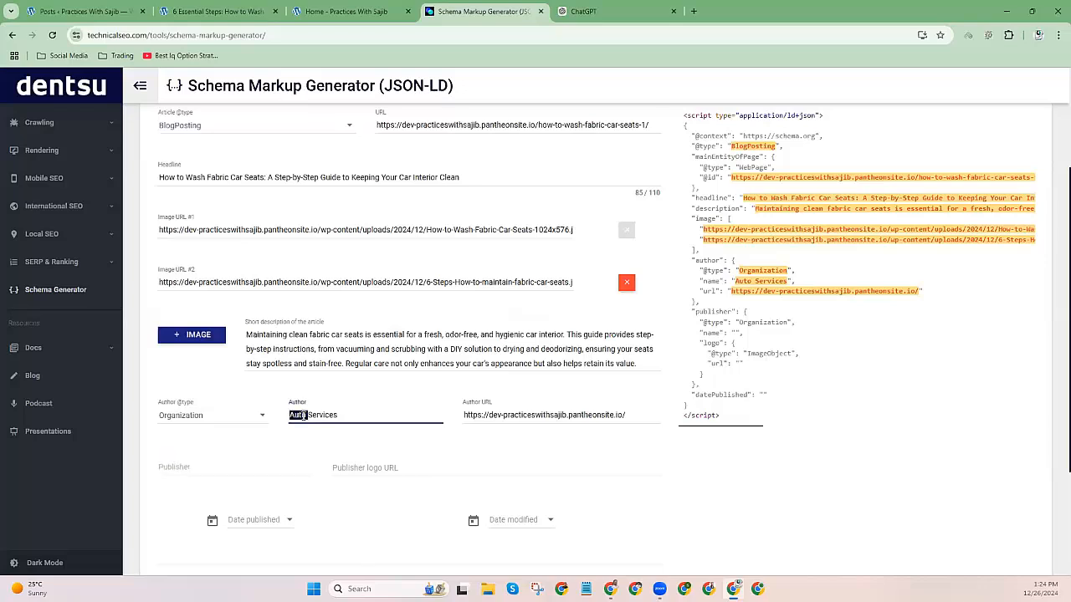
{"action": "left_click", "coordinate": [170, 465]}
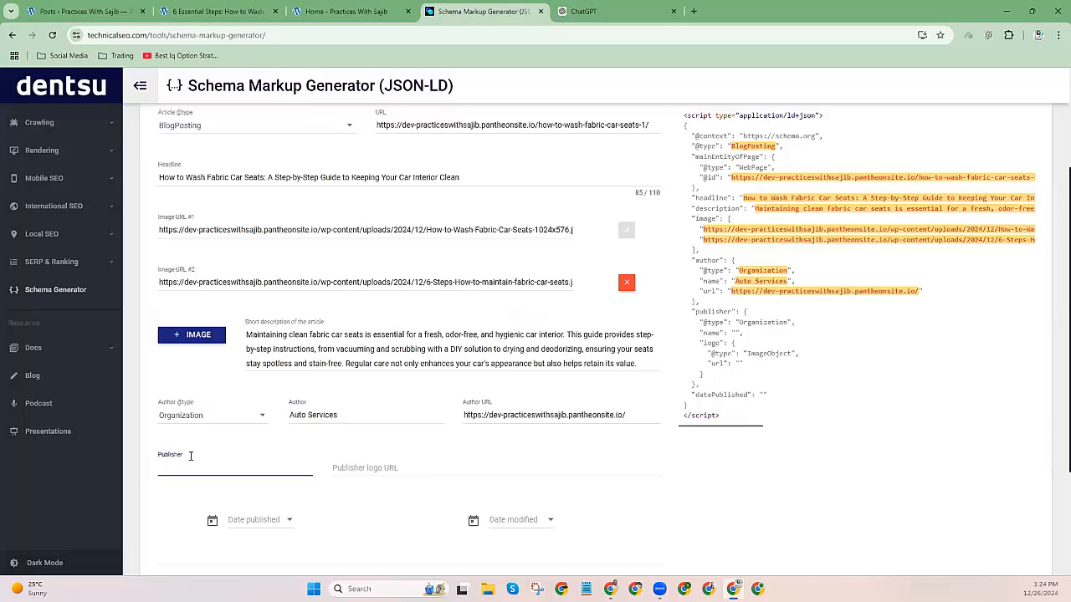
{"action": "triple_click", "coordinate": [310, 415]}
{"action": "right_click", "coordinate": [309, 415]}
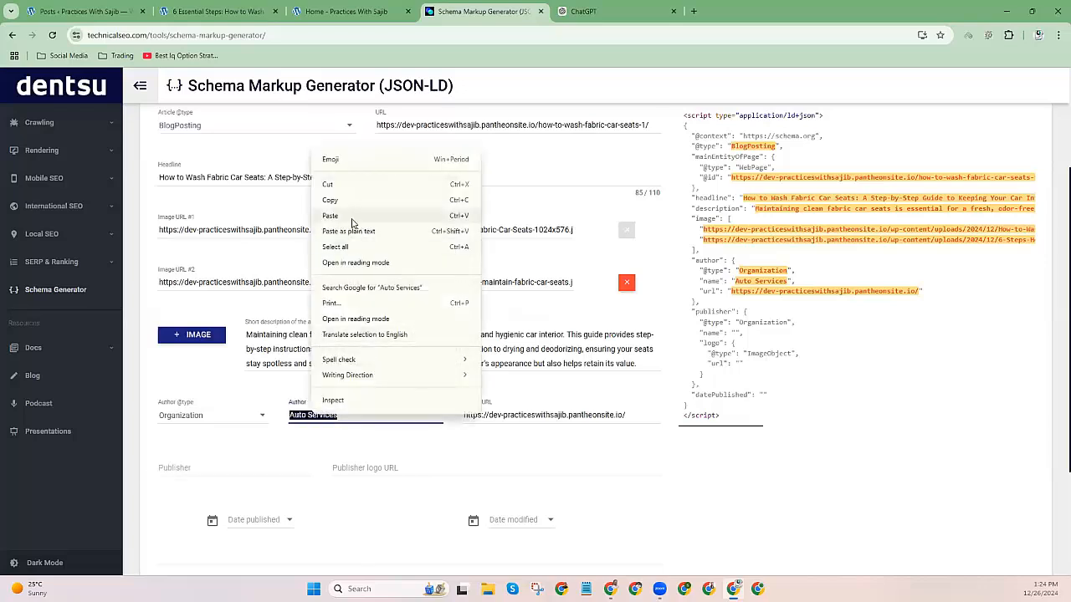
{"action": "left_click", "coordinate": [335, 203]}
{"action": "left_click", "coordinate": [194, 466]}
{"action": "key", "text": "ctrl+v"}
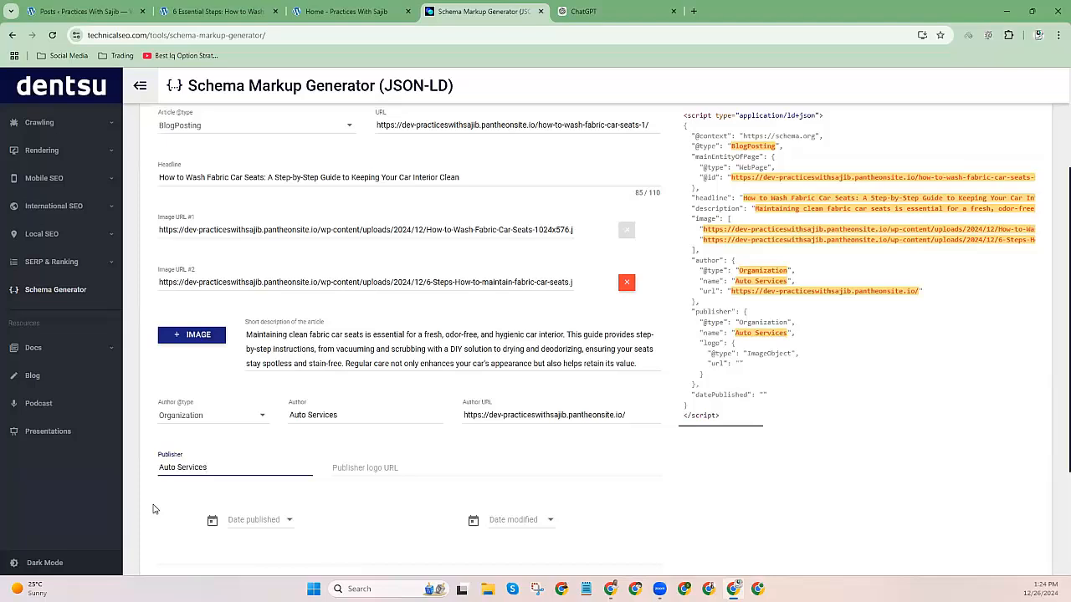
Paste the AUTOSERVICE logo image address from the car-seats article as the publisher logo URL.
{"action": "double_click", "coordinate": [313, 414]}
{"action": "left_click", "coordinate": [168, 467]}
{"action": "double_click", "coordinate": [172, 466]}
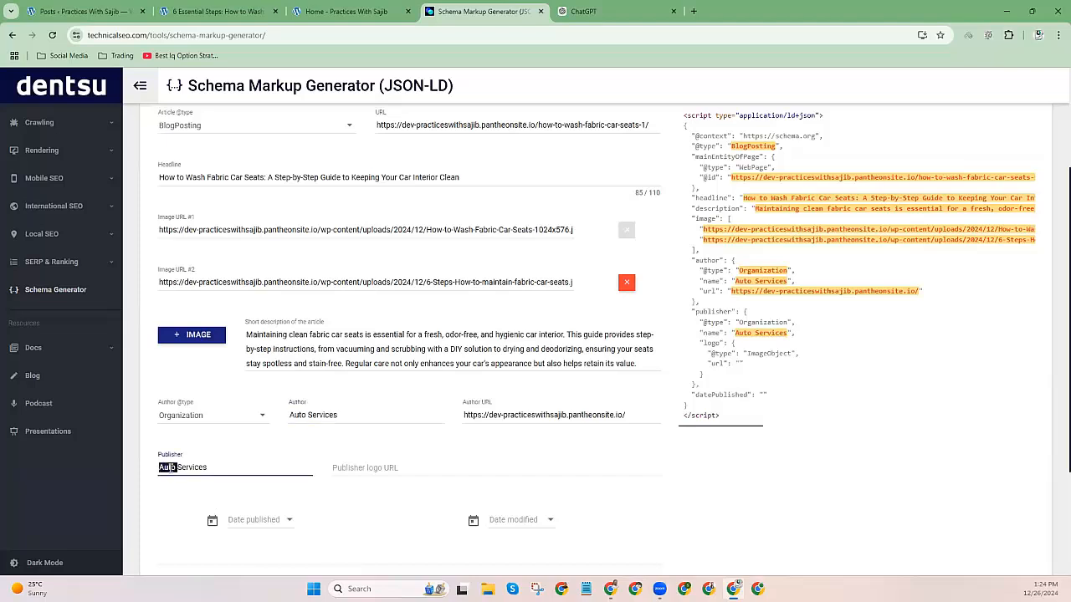
{"action": "left_click", "coordinate": [479, 470]}
{"action": "left_click", "coordinate": [216, 11]}
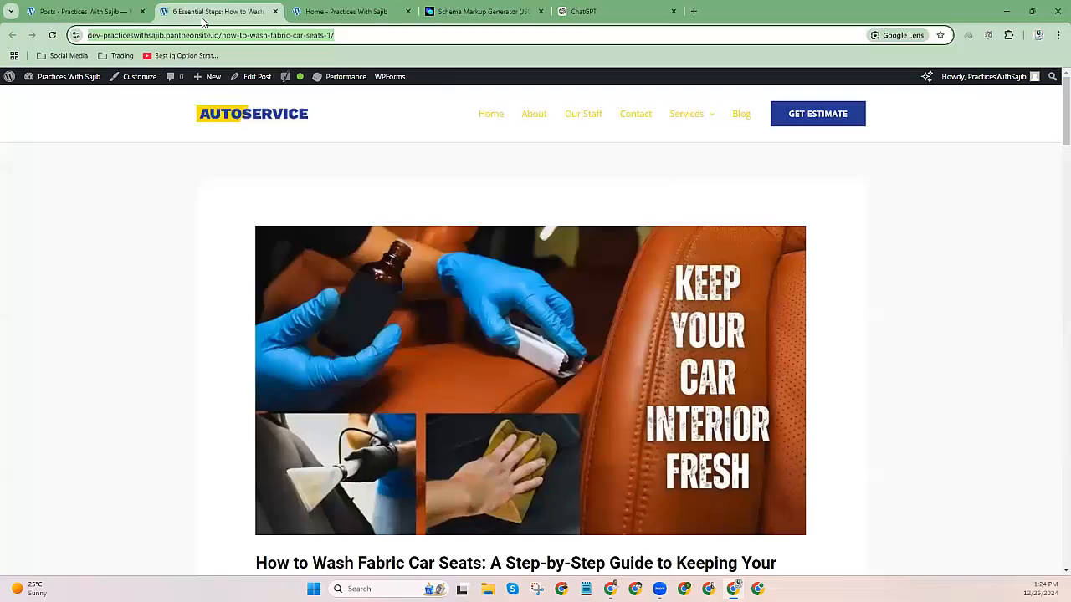
{"action": "right_click", "coordinate": [215, 118]}
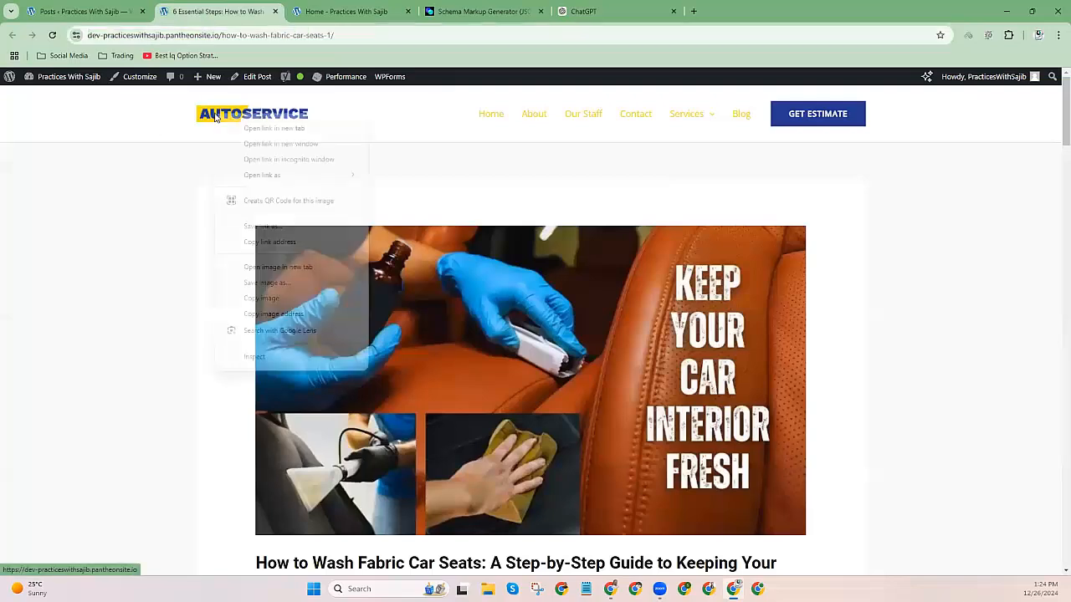
{"action": "left_click", "coordinate": [256, 314]}
{"action": "left_click", "coordinate": [437, 14]}
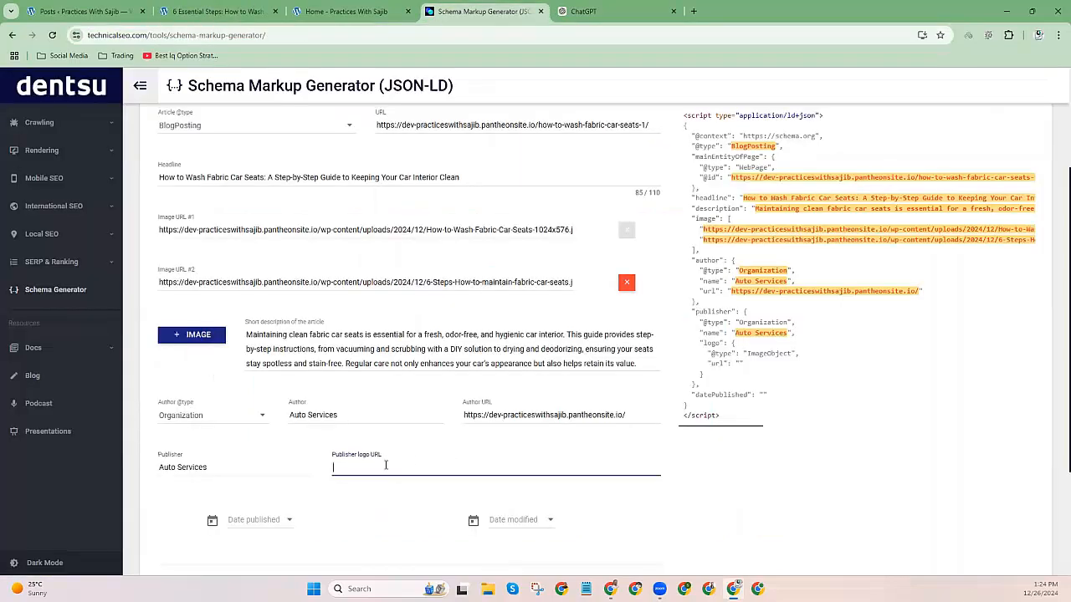
{"action": "key", "text": "ctrl+v"}
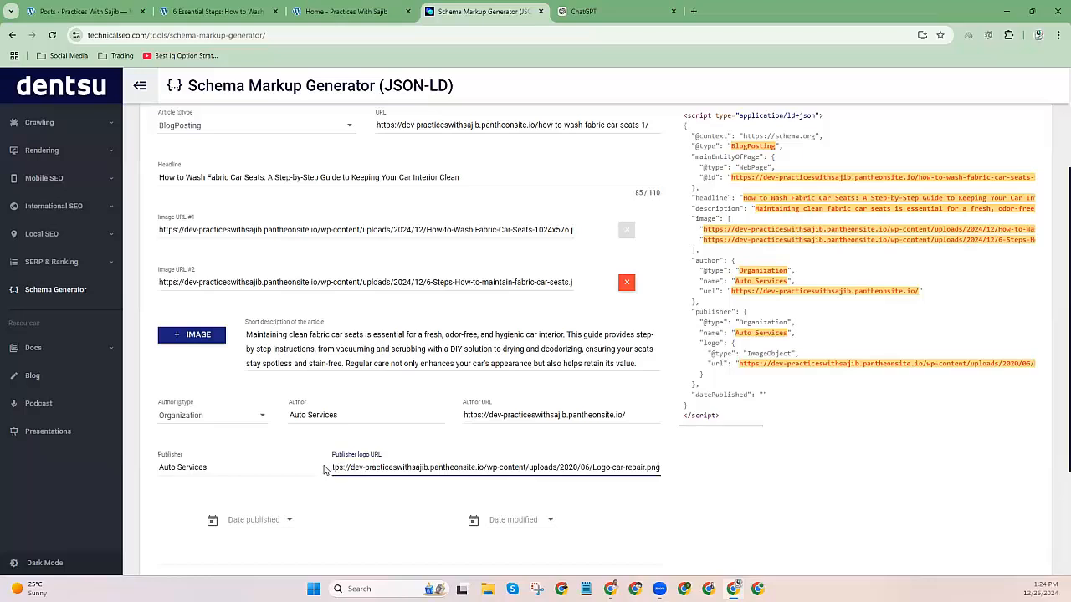
Set the published date to 12/10/2024 and the modified date to 12/26/2024, checking WordPress.
{"action": "scroll", "coordinate": [289, 440], "scroll_direction": "down", "scroll_amount": 2}
{"action": "left_click", "coordinate": [245, 405]}
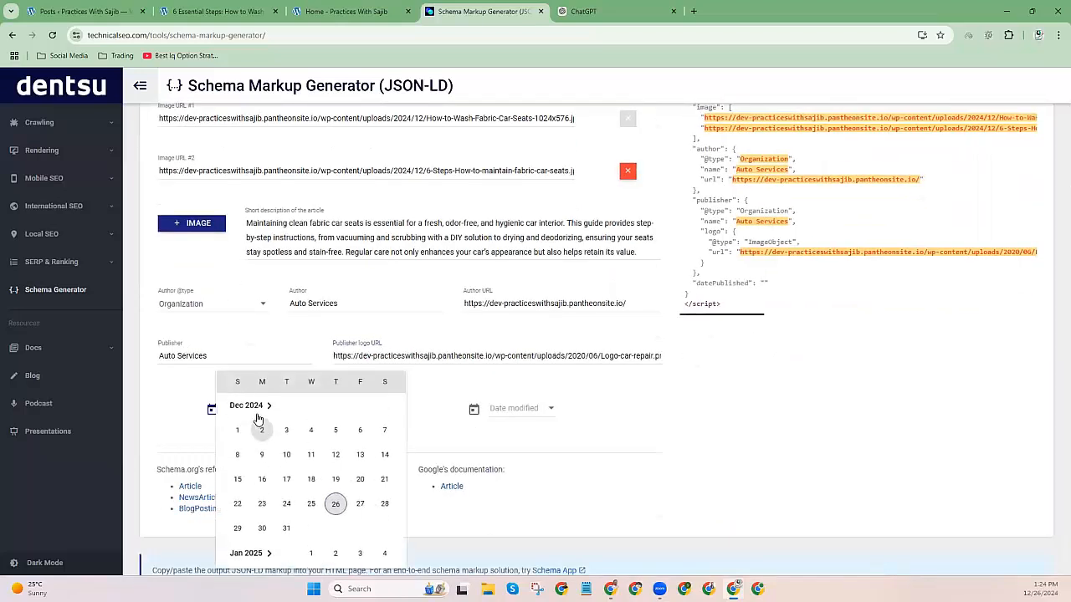
{"action": "left_click", "coordinate": [211, 11]}
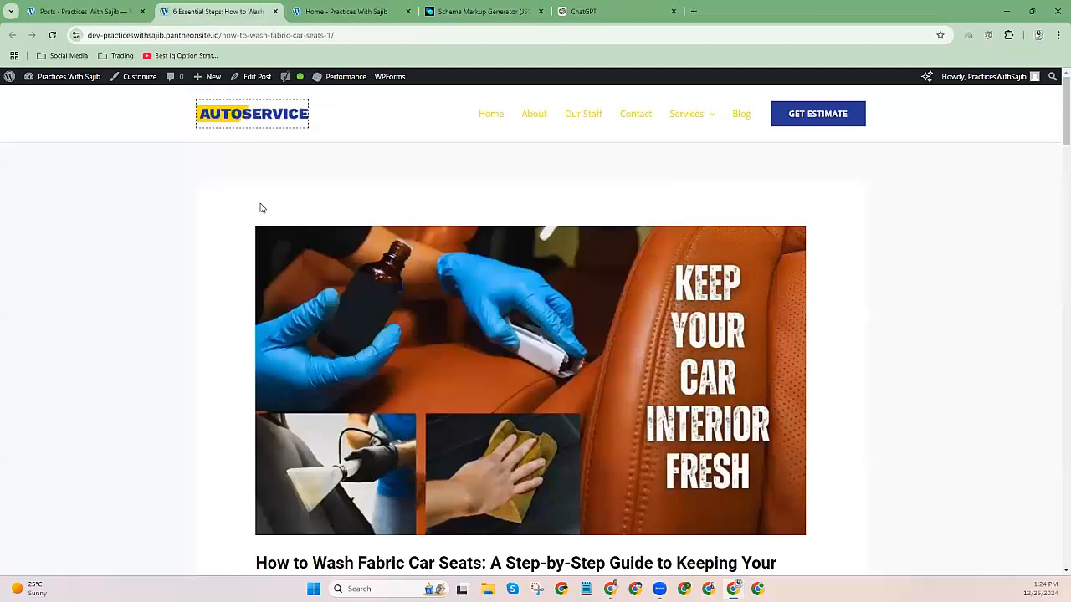
{"action": "left_click", "coordinate": [84, 11]}
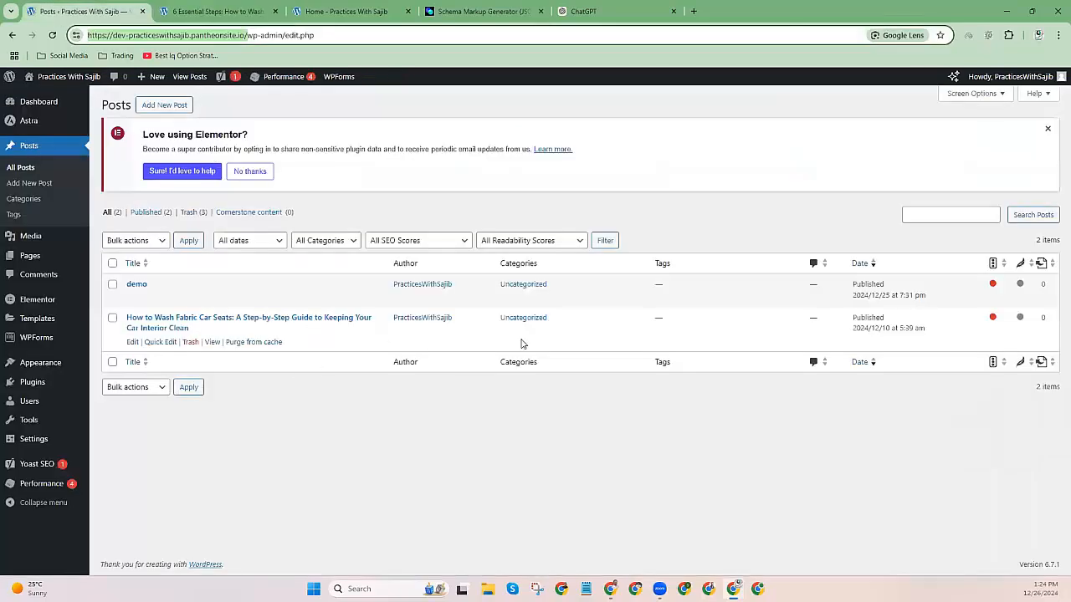
{"action": "left_click", "coordinate": [347, 11]}
{"action": "left_click", "coordinate": [483, 11]}
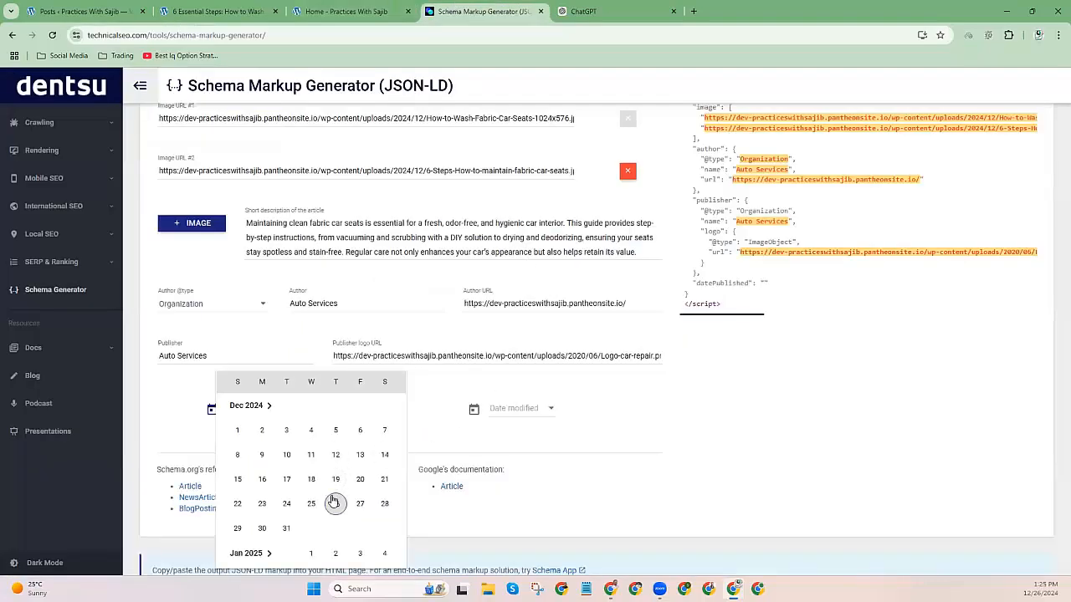
{"action": "left_click", "coordinate": [287, 455]}
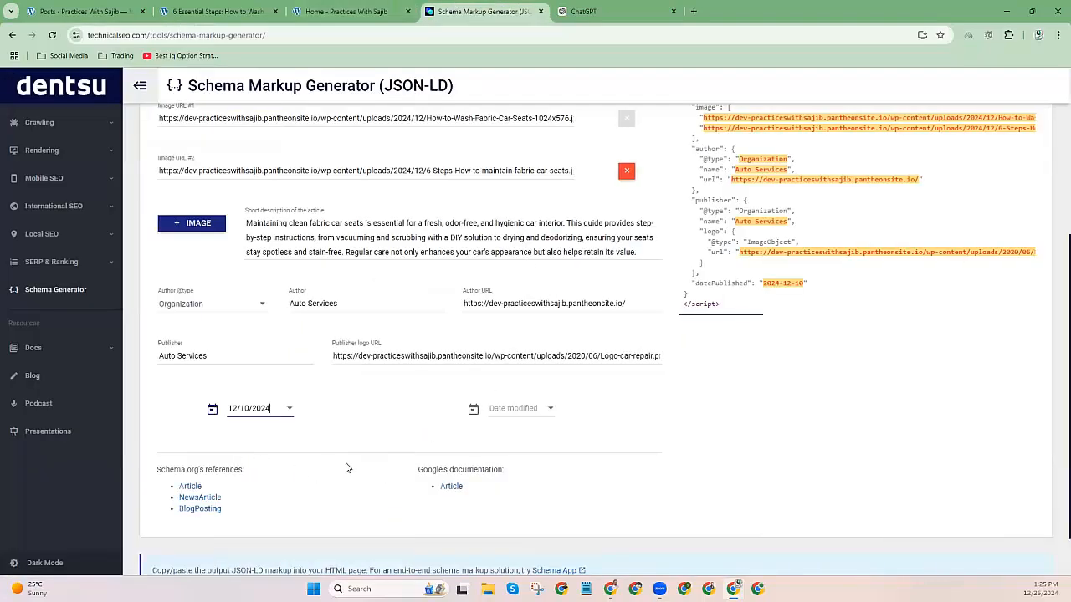
{"action": "left_click", "coordinate": [519, 408]}
{"action": "left_click", "coordinate": [597, 504]}
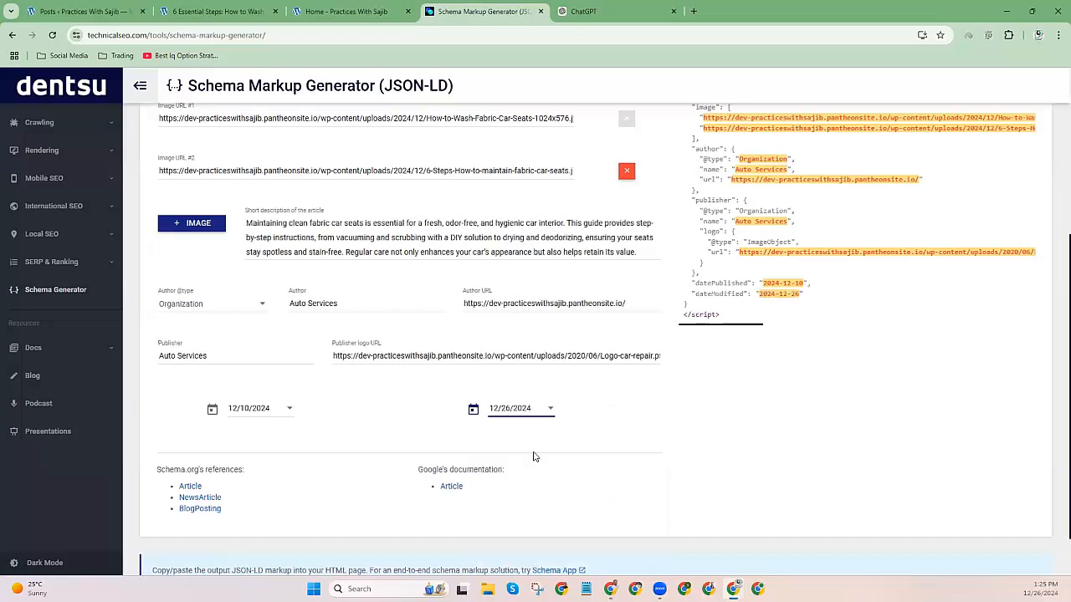
Select the entire generated BlogPosting JSON-LD script in the output panel.
{"action": "scroll", "coordinate": [540, 454], "scroll_direction": "up", "scroll_amount": 2}
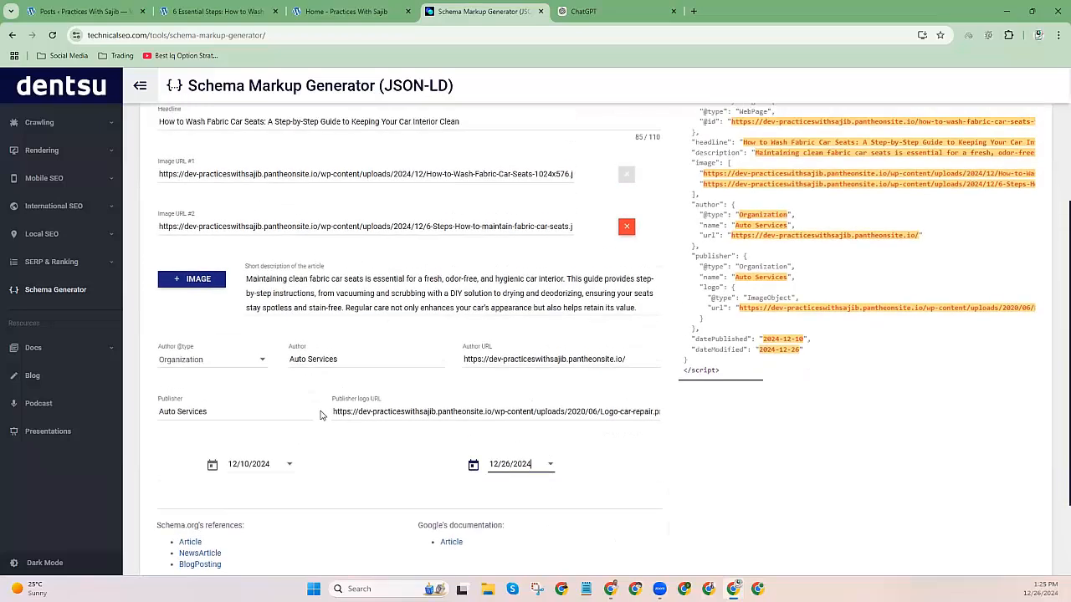
{"action": "scroll", "coordinate": [323, 411], "scroll_direction": "up", "scroll_amount": 1}
{"action": "scroll", "coordinate": [319, 401], "scroll_direction": "down", "scroll_amount": 2}
{"action": "scroll", "coordinate": [703, 243], "scroll_direction": "up", "scroll_amount": 2}
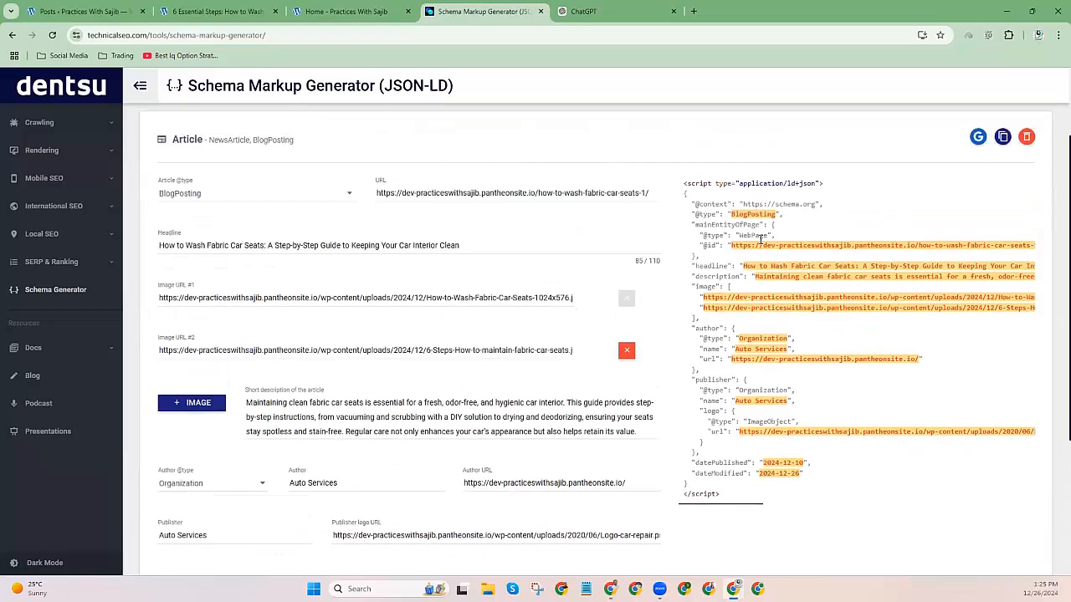
{"action": "left_click_drag", "start_coordinate": [685, 226], "coordinate": [849, 545]}
{"action": "left_click", "coordinate": [886, 413]}
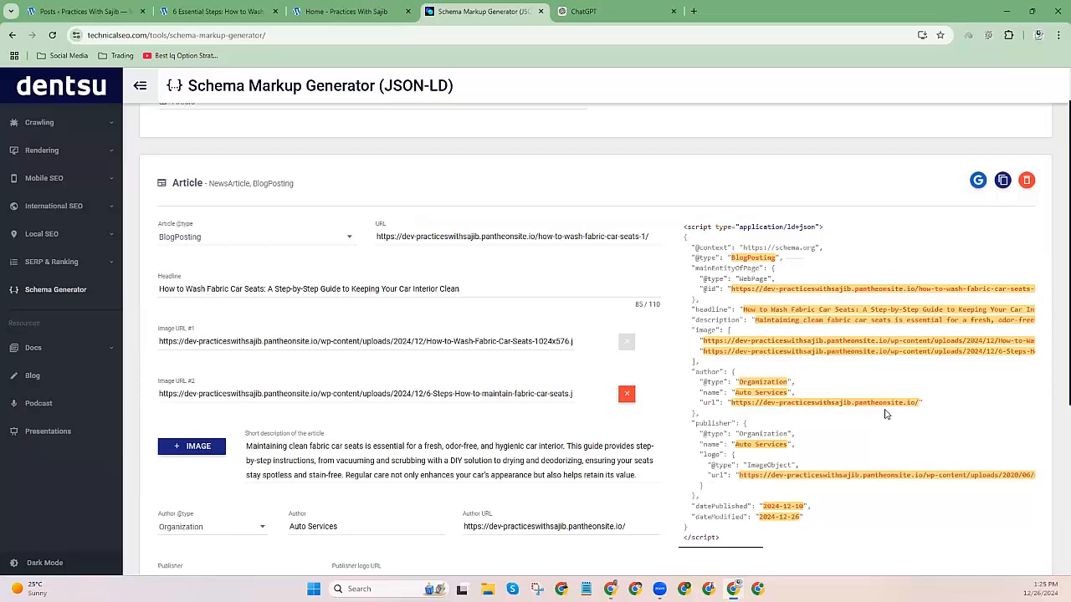
{"action": "triple_click", "coordinate": [763, 289]}
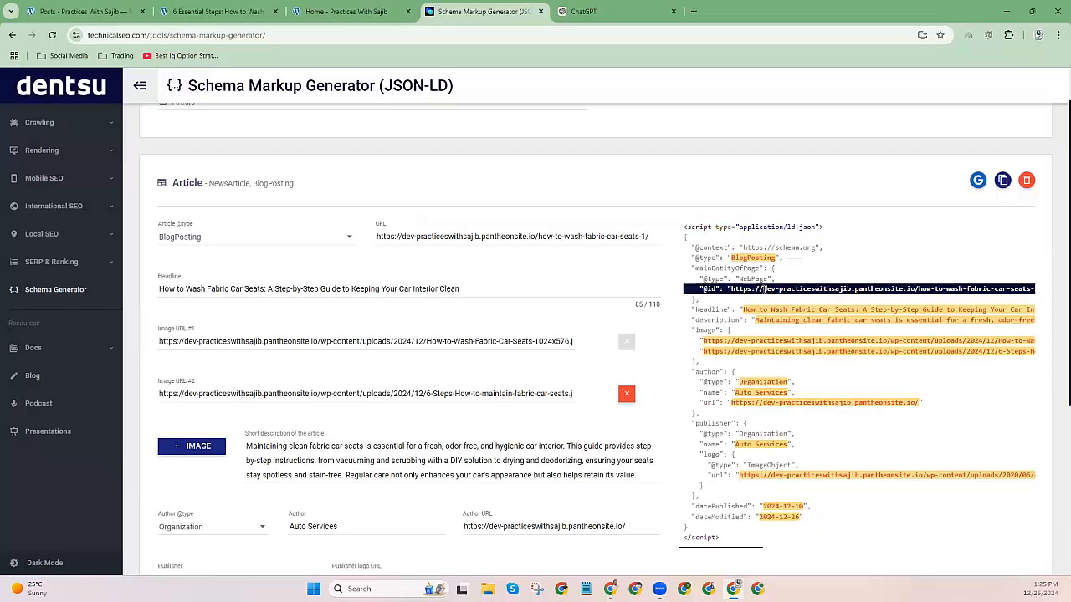
{"action": "left_click", "coordinate": [751, 267]}
{"action": "left_click_drag", "start_coordinate": [684, 224], "coordinate": [856, 540]}
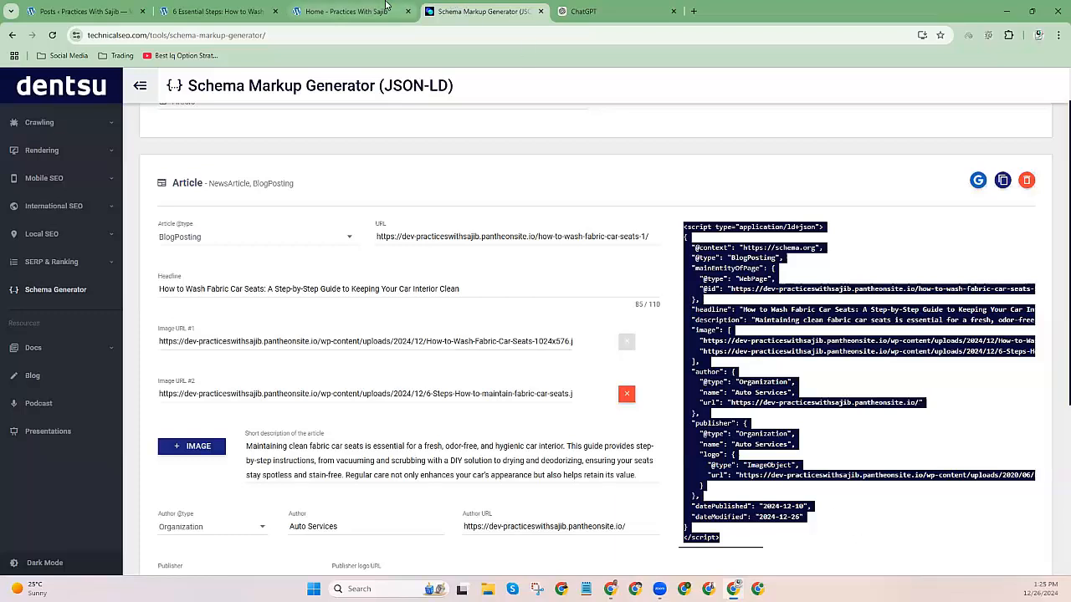
Close the site's Home tab, skim the car-seat washing article, then return to the generator.
{"action": "left_click", "coordinate": [388, 6]}
{"action": "left_click", "coordinate": [244, 6]}
{"action": "left_click", "coordinate": [407, 11]}
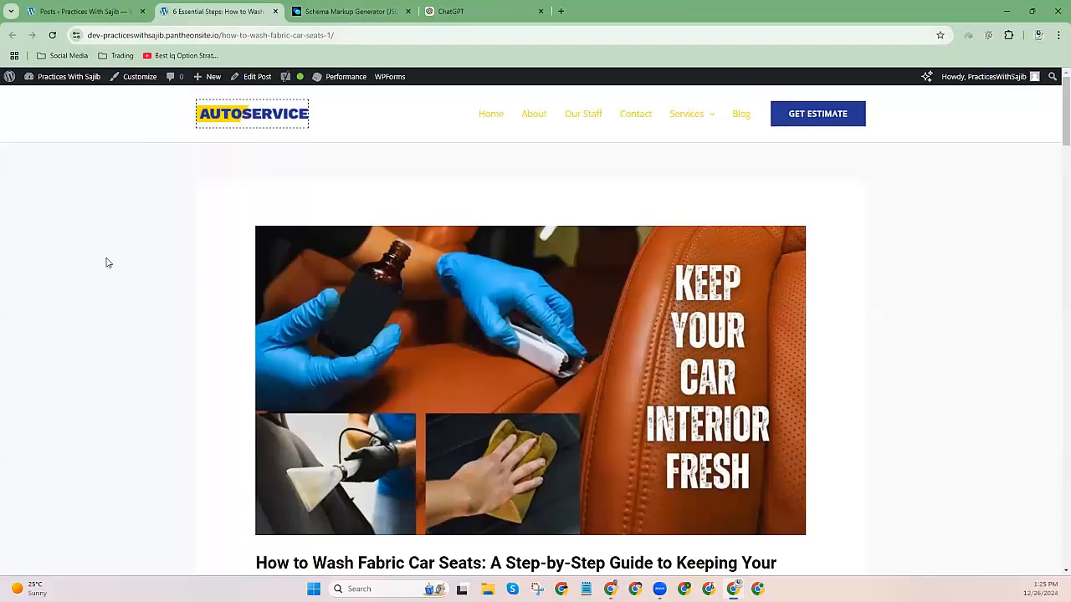
{"action": "scroll", "coordinate": [313, 282], "scroll_direction": "down", "scroll_amount": 8}
{"action": "scroll", "coordinate": [307, 299], "scroll_direction": "down", "scroll_amount": 12}
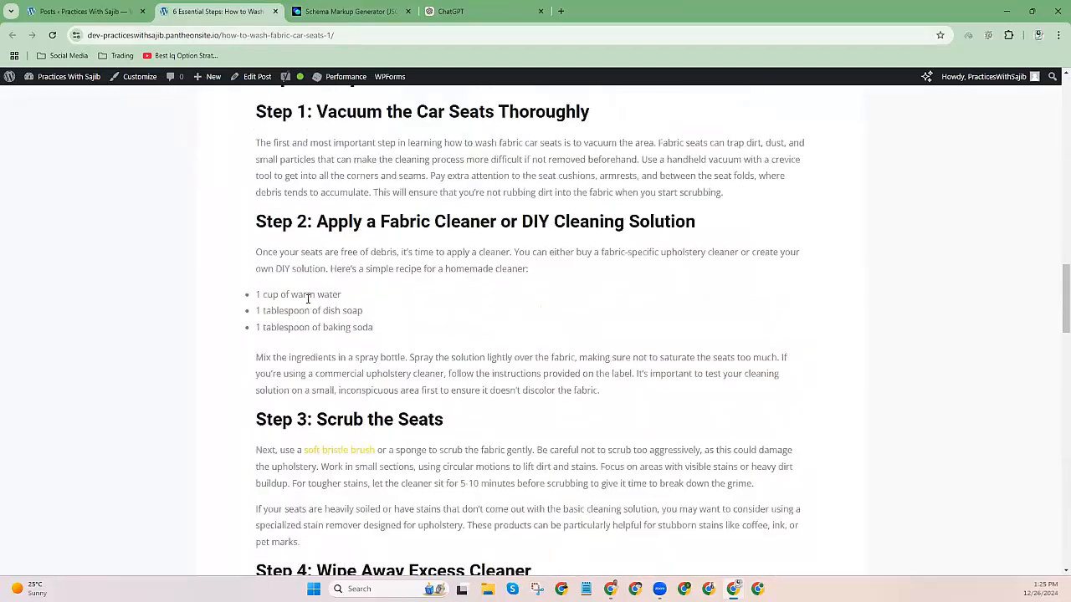
{"action": "key", "text": "ctrl+Tab"}
{"action": "scroll", "coordinate": [670, 284], "scroll_direction": "up", "scroll_amount": 1}
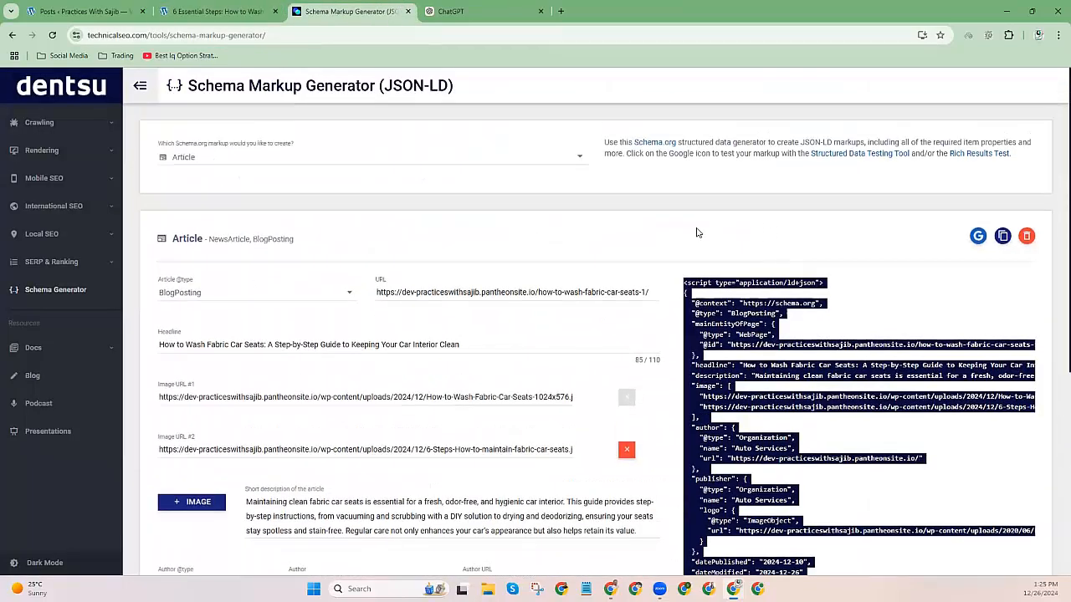
{"action": "left_click", "coordinate": [756, 285]}
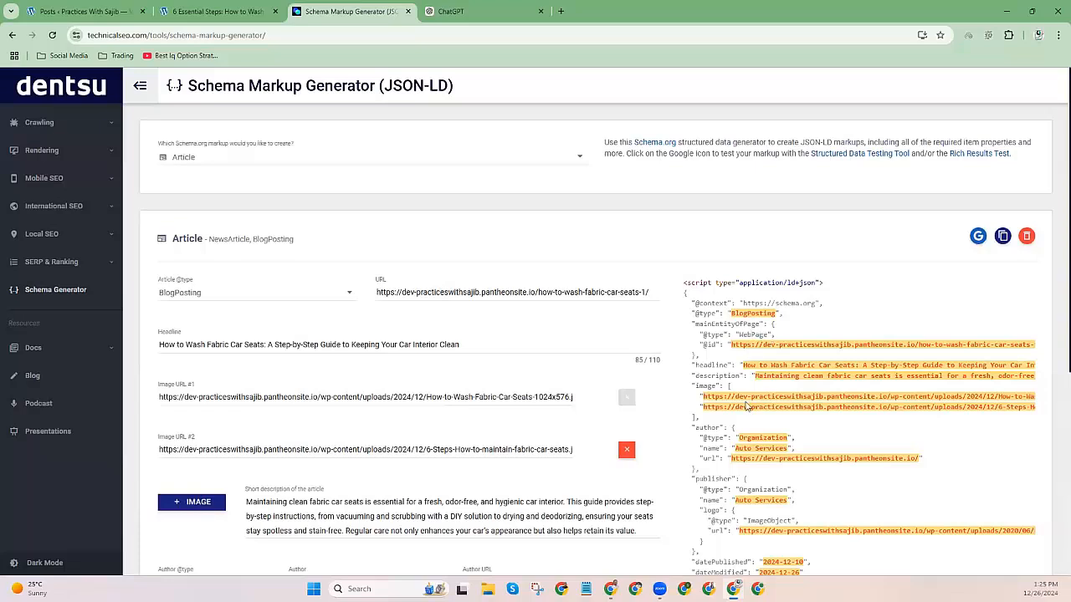
{"action": "scroll", "coordinate": [733, 385], "scroll_direction": "down", "scroll_amount": 1}
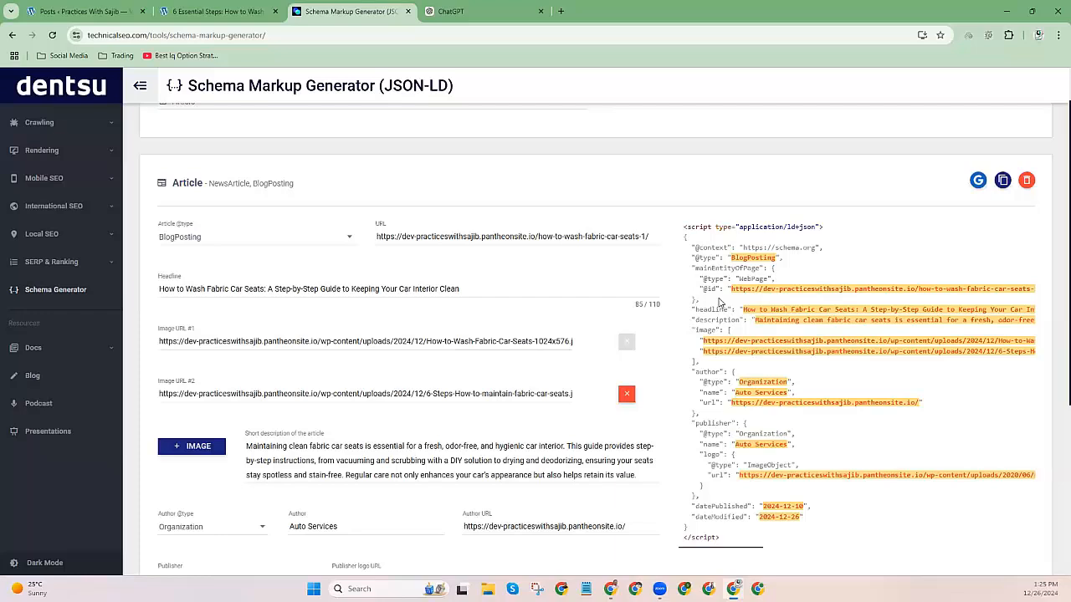
Close the ChatGPT tab and send the markup to the Structured Data Testing Tool, reloading validator.schema.org.
{"action": "left_click", "coordinate": [541, 12]}
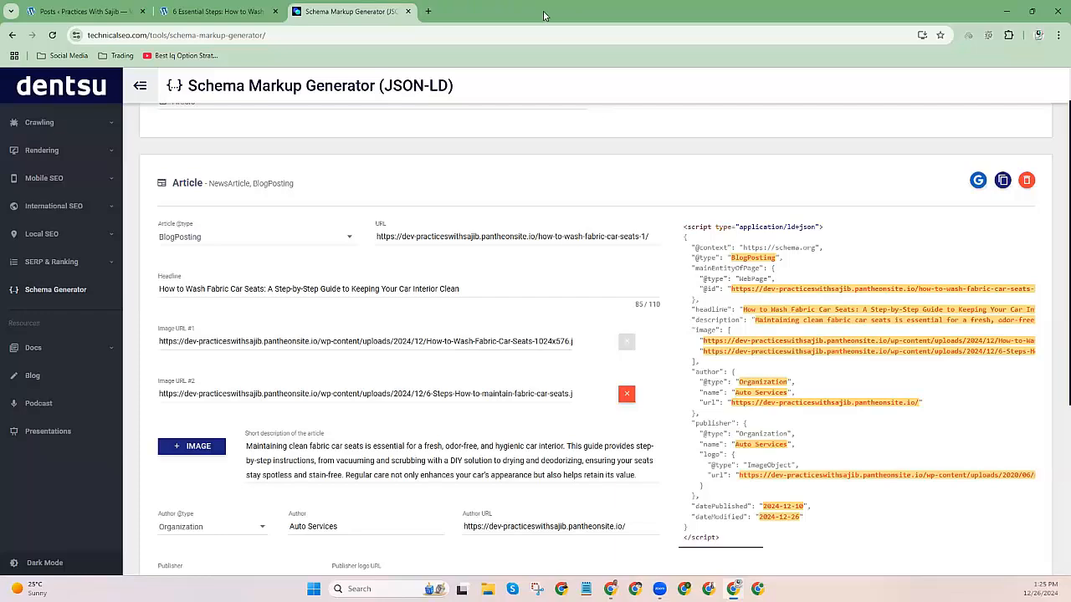
{"action": "left_click", "coordinate": [978, 181]}
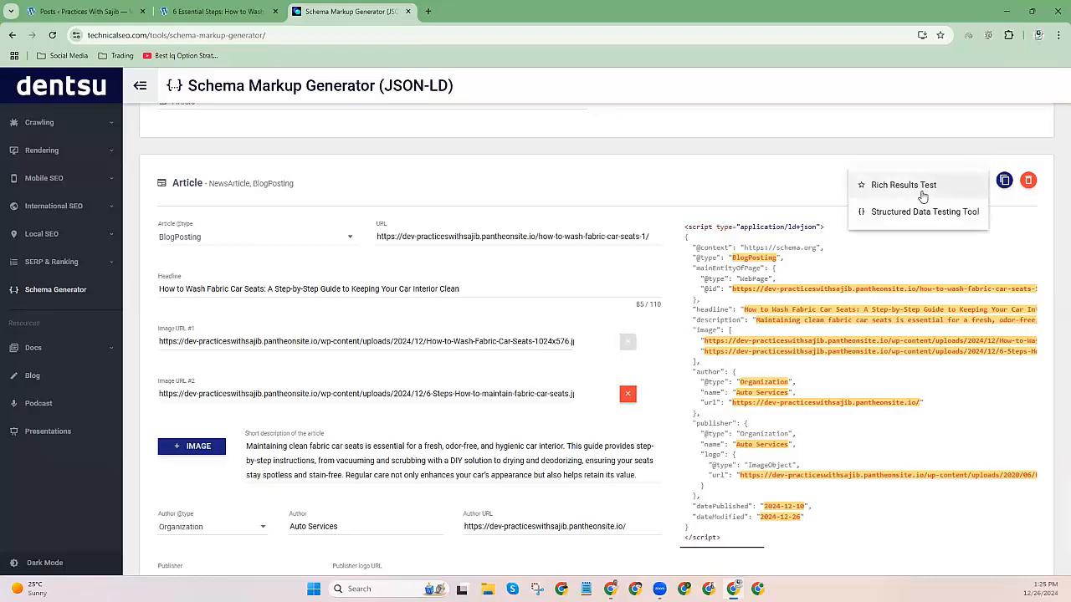
{"action": "left_click", "coordinate": [920, 216]}
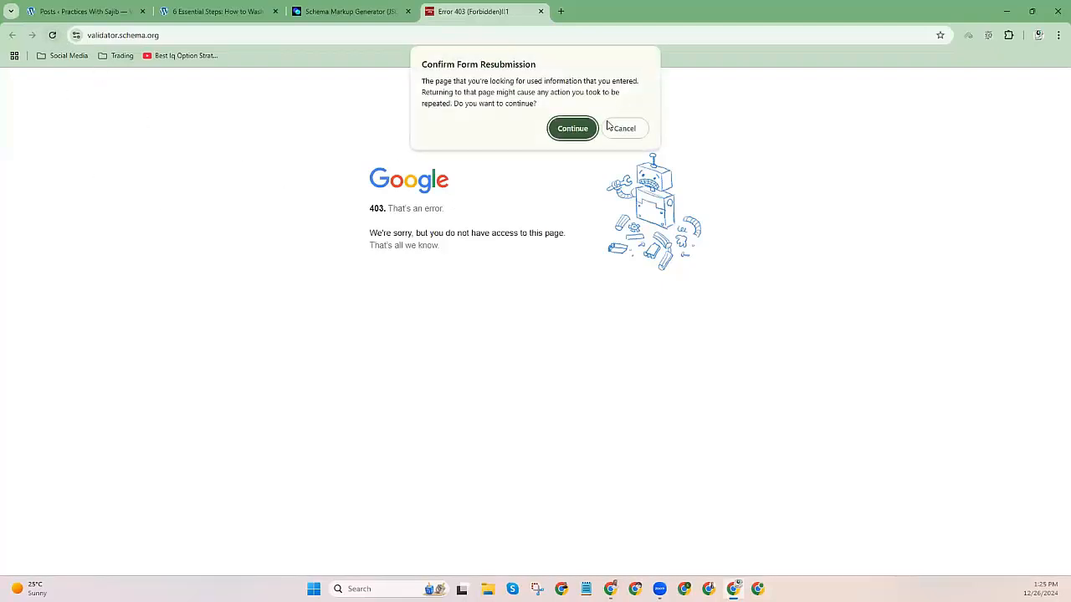
{"action": "left_click", "coordinate": [578, 133]}
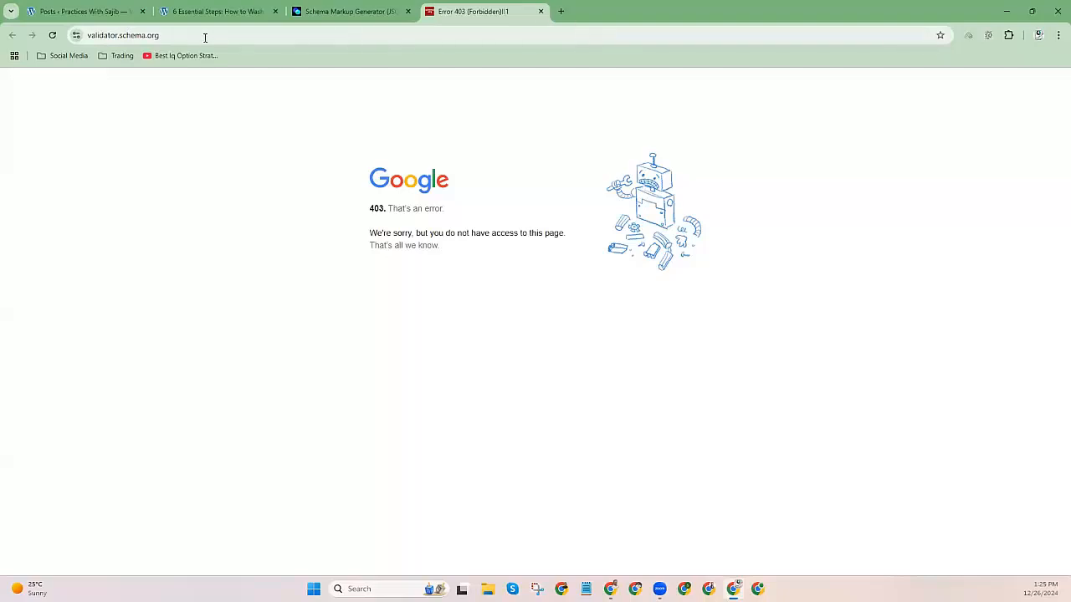
{"action": "left_click", "coordinate": [233, 35]}
{"action": "key", "text": "Return"}
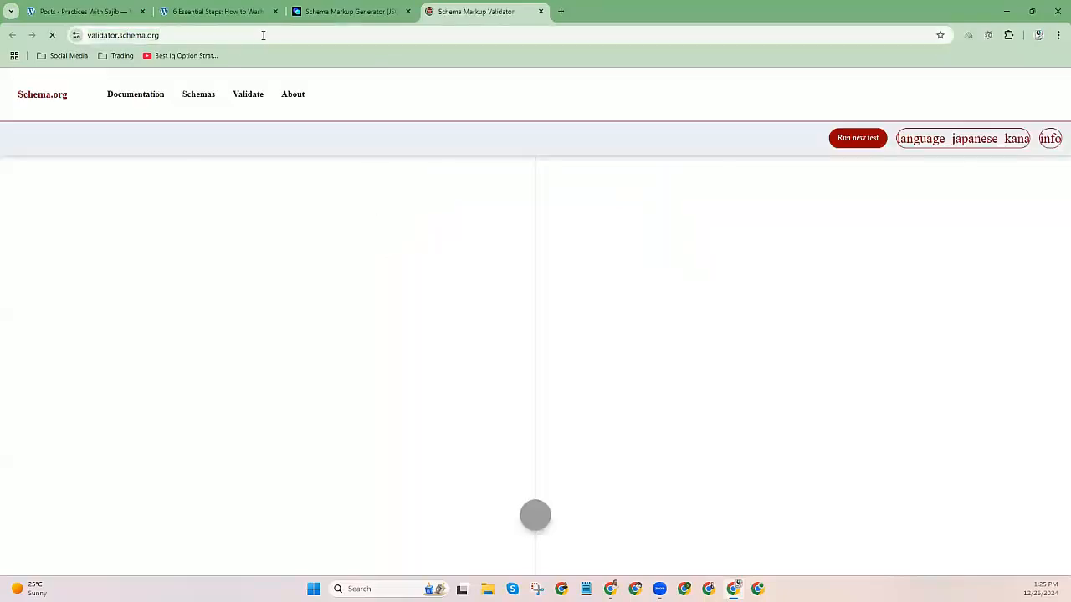
Search 'schema markup valodator' in a new tab.
{"action": "left_click", "coordinate": [560, 11]}
{"action": "type", "text": "schema "}
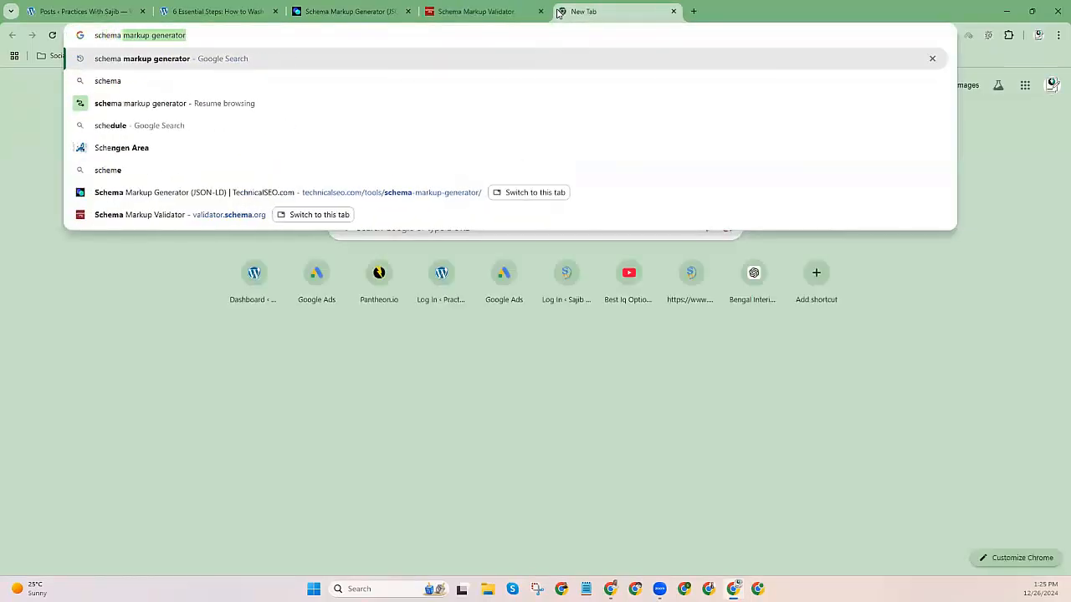
{"action": "type", "text": "markup "}
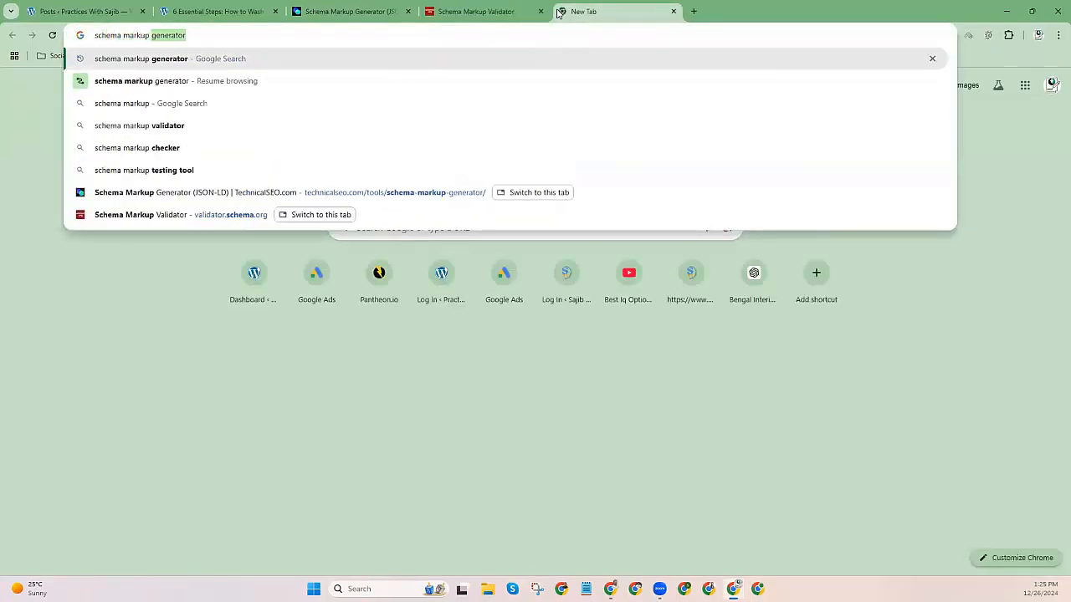
{"action": "type", "text": "valodator"}
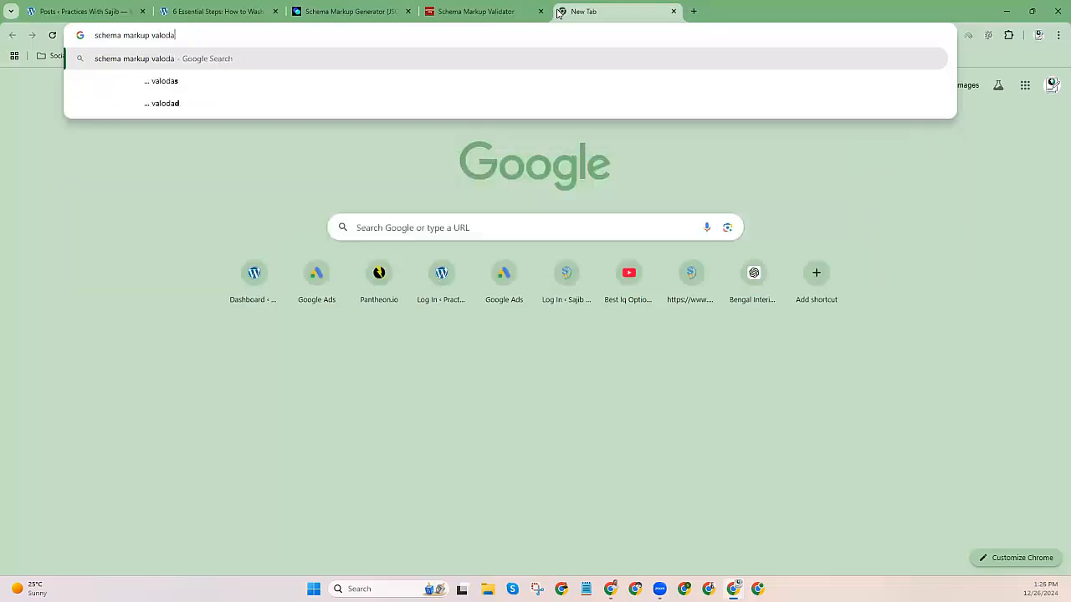
{"action": "key", "text": "Return"}
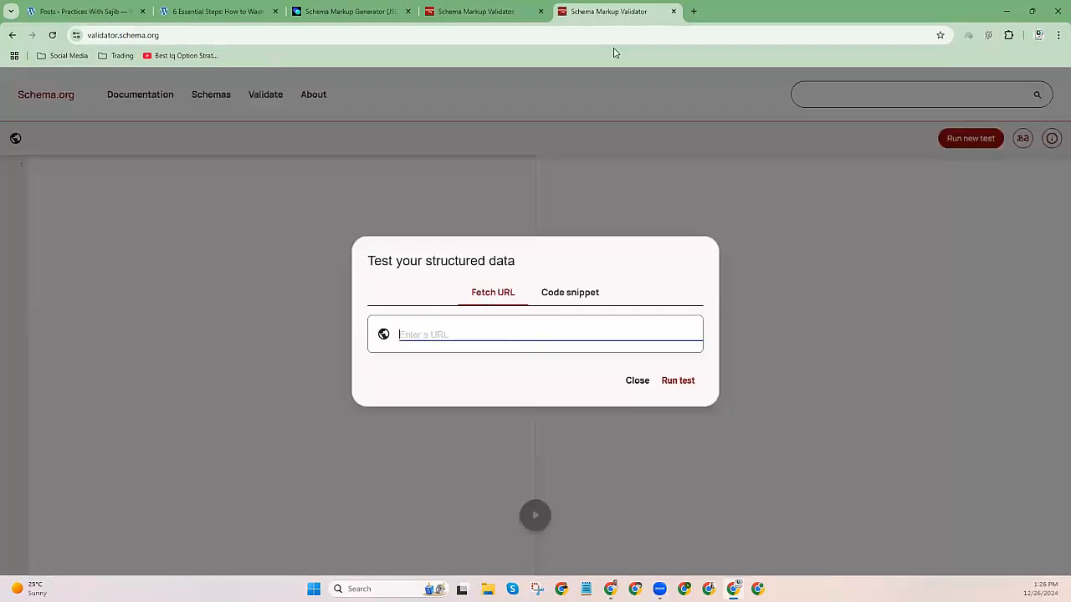
Paste the generated JSON-LD into the validator's code snippet editor and run the test.
{"action": "left_click", "coordinate": [674, 10]}
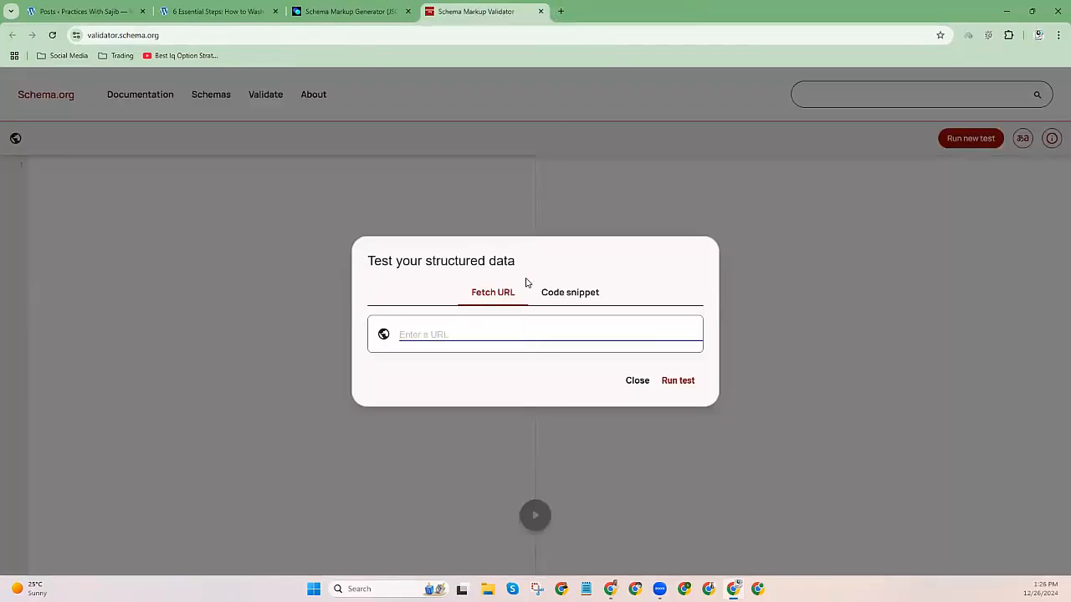
{"action": "left_click", "coordinate": [577, 297]}
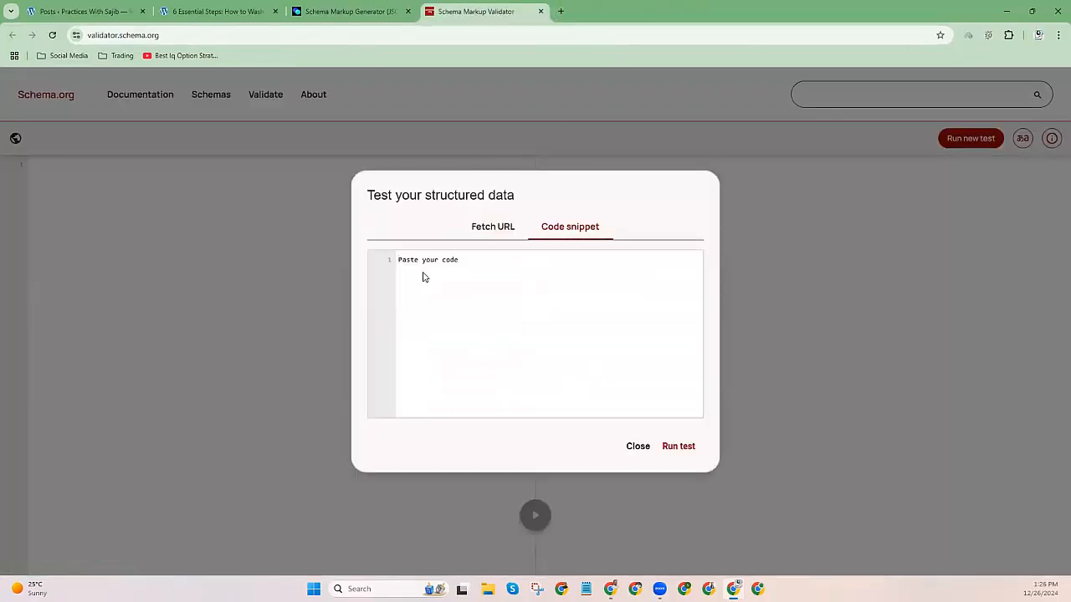
{"action": "left_click", "coordinate": [357, 10]}
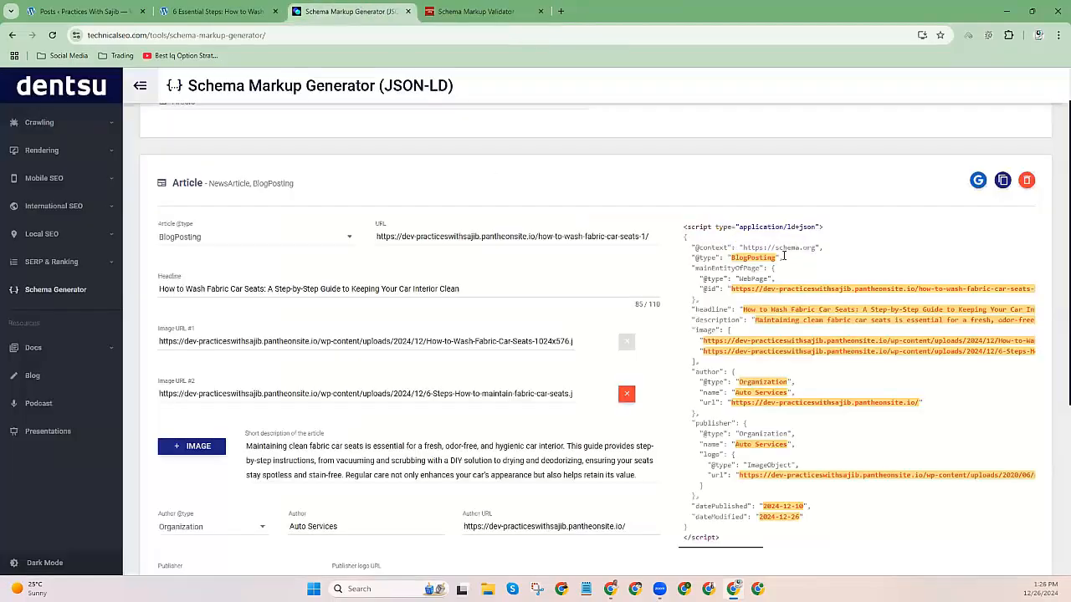
{"action": "left_click", "coordinate": [1003, 180]}
{"action": "left_click", "coordinate": [472, 11]}
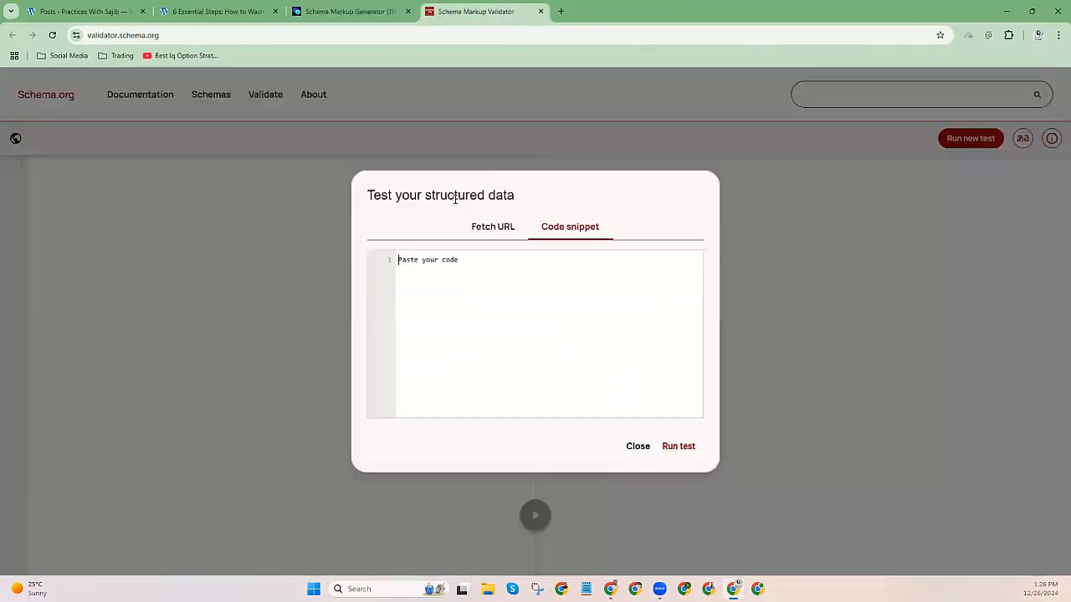
{"action": "key", "text": "ctrl+v"}
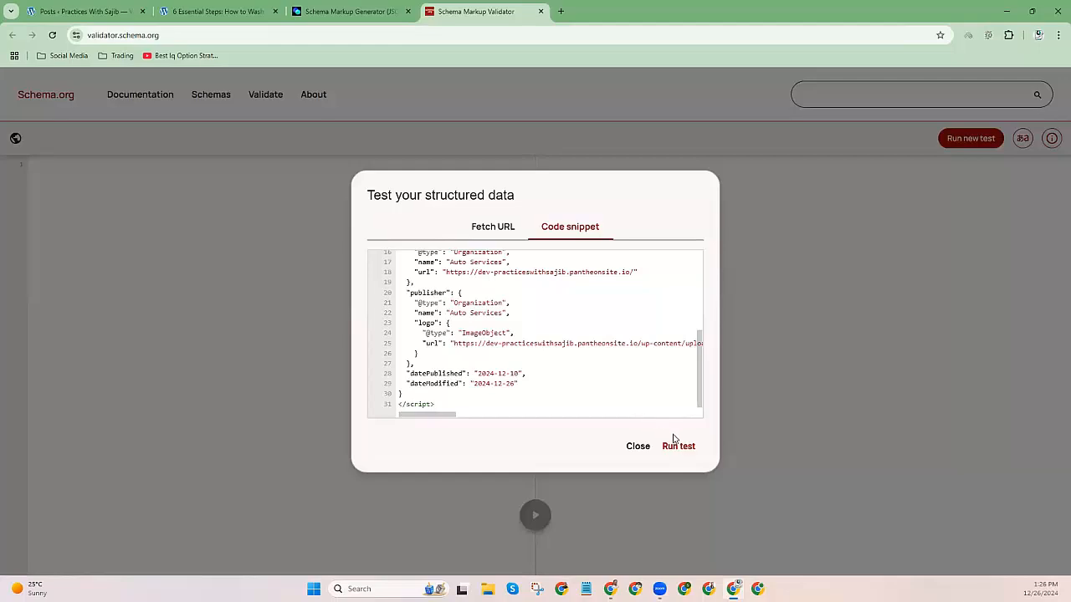
{"action": "left_click", "coordinate": [676, 443]}
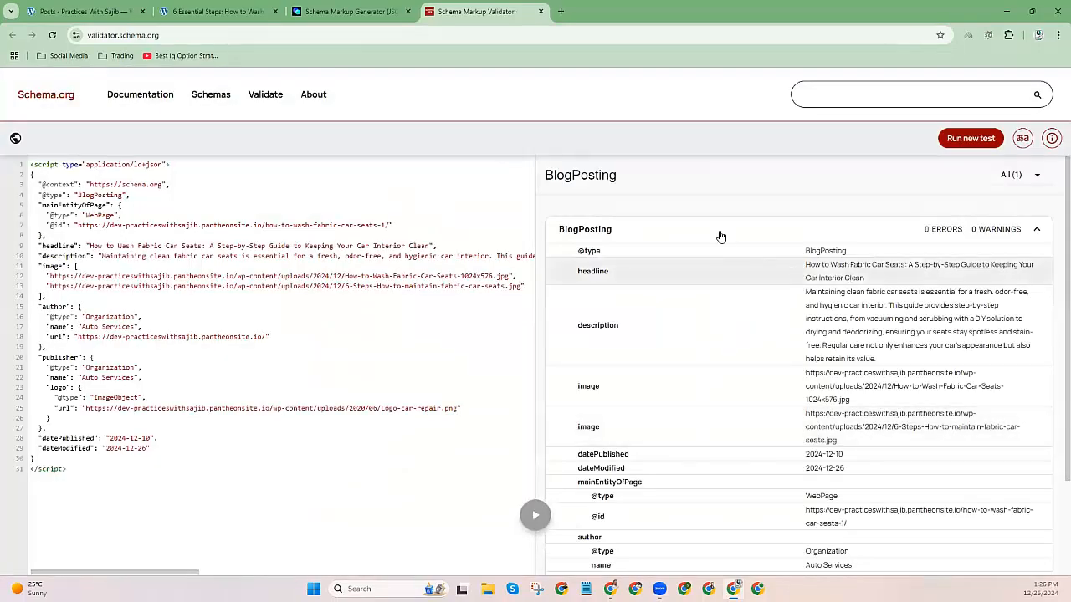
Review the BlogPosting result and fix the missing-bracket error flagged on line 4.
{"action": "left_click_drag", "start_coordinate": [542, 173], "coordinate": [636, 179]}
{"action": "scroll", "coordinate": [733, 326], "scroll_direction": "down", "scroll_amount": 2}
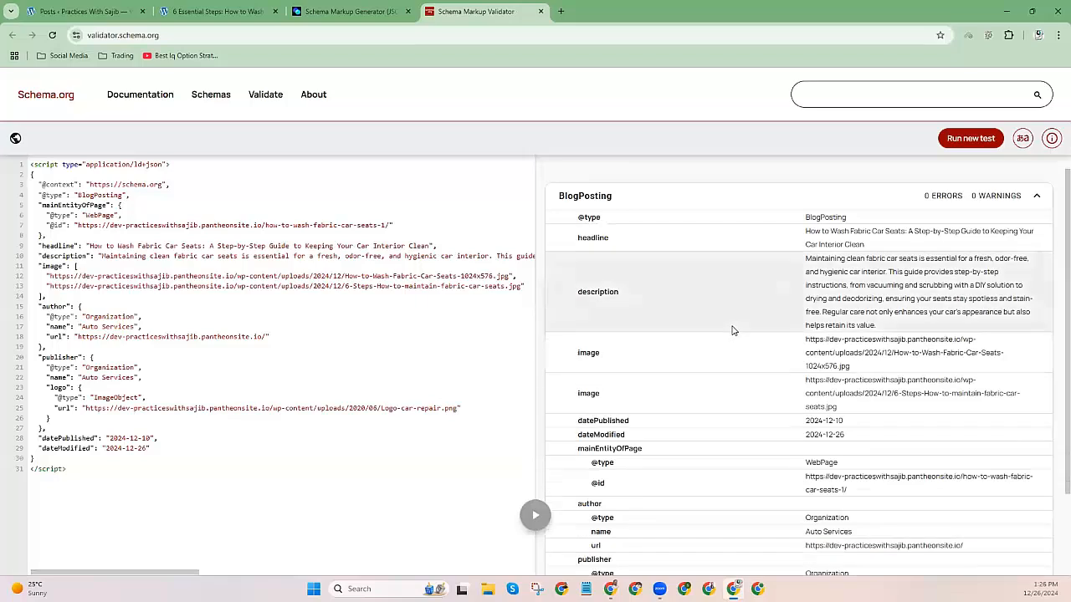
{"action": "scroll", "coordinate": [734, 333], "scroll_direction": "up", "scroll_amount": 2}
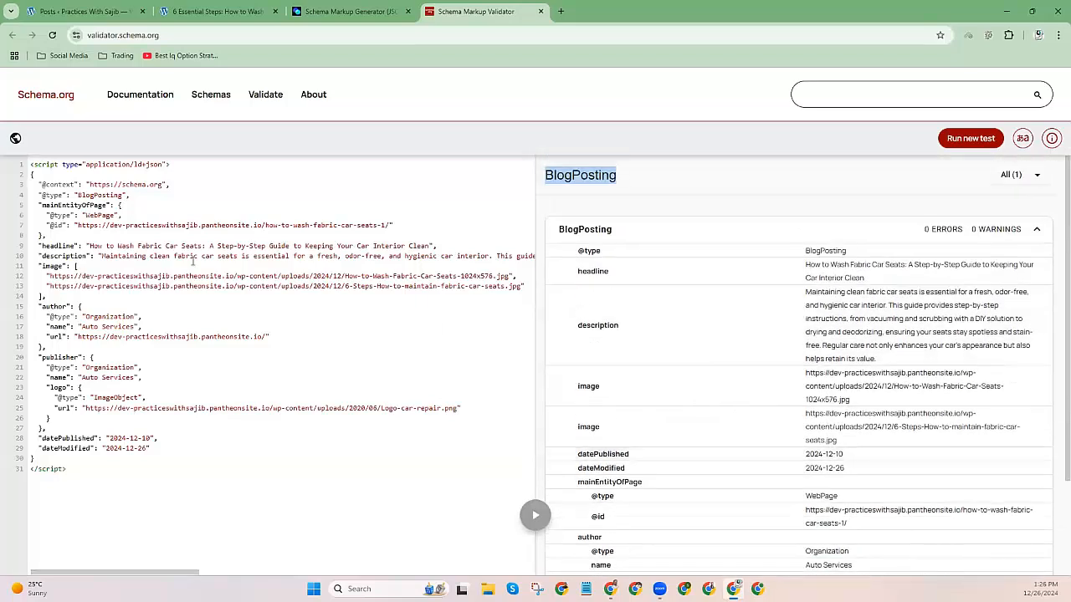
{"action": "left_click", "coordinate": [128, 195]}
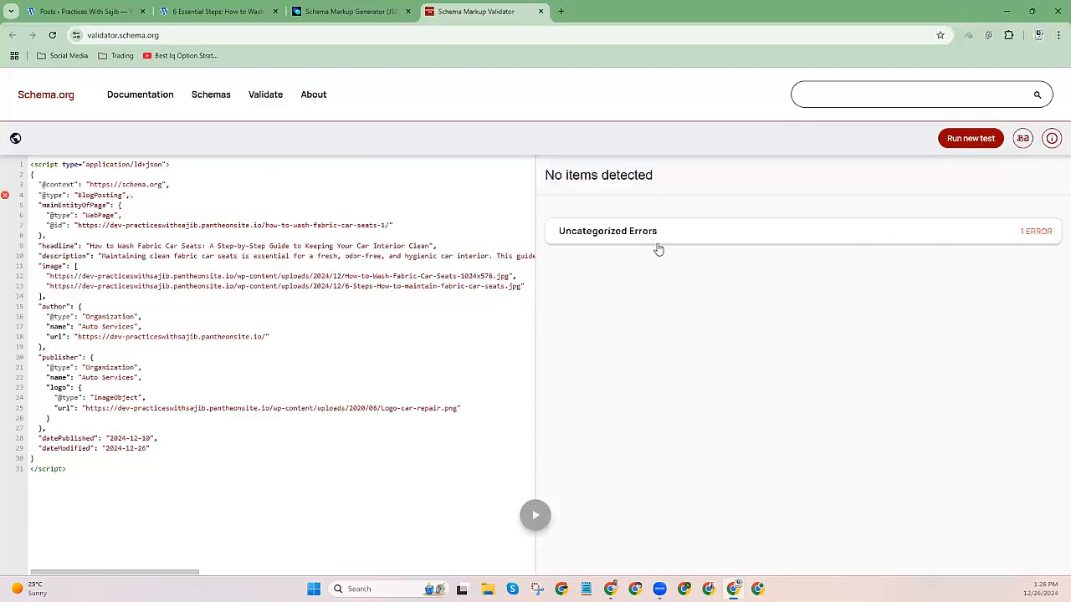
{"action": "left_click", "coordinate": [653, 237]}
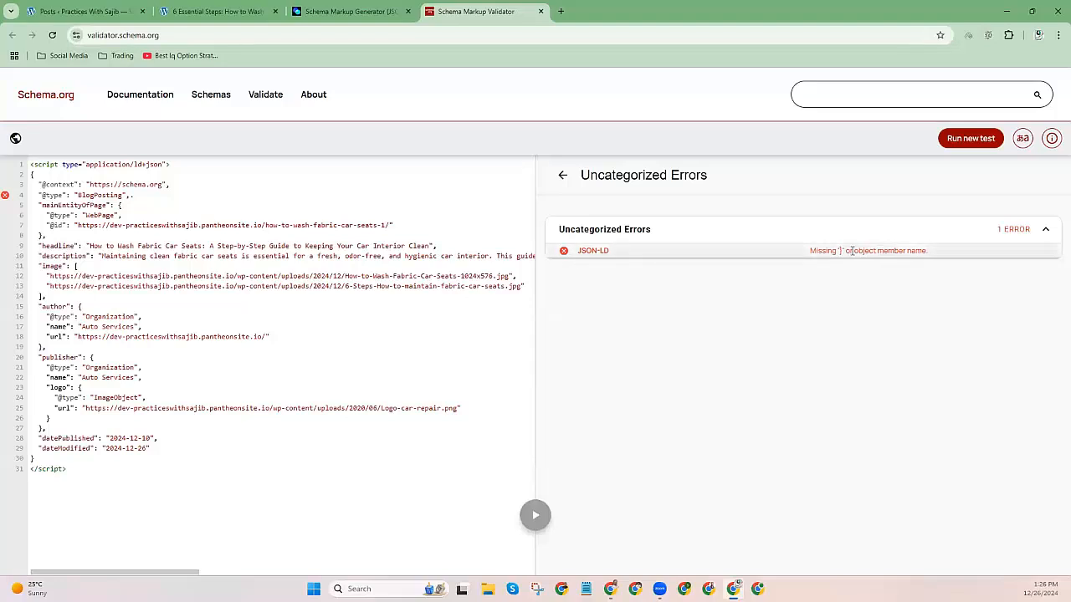
{"action": "left_click_drag", "start_coordinate": [809, 251], "coordinate": [976, 255]}
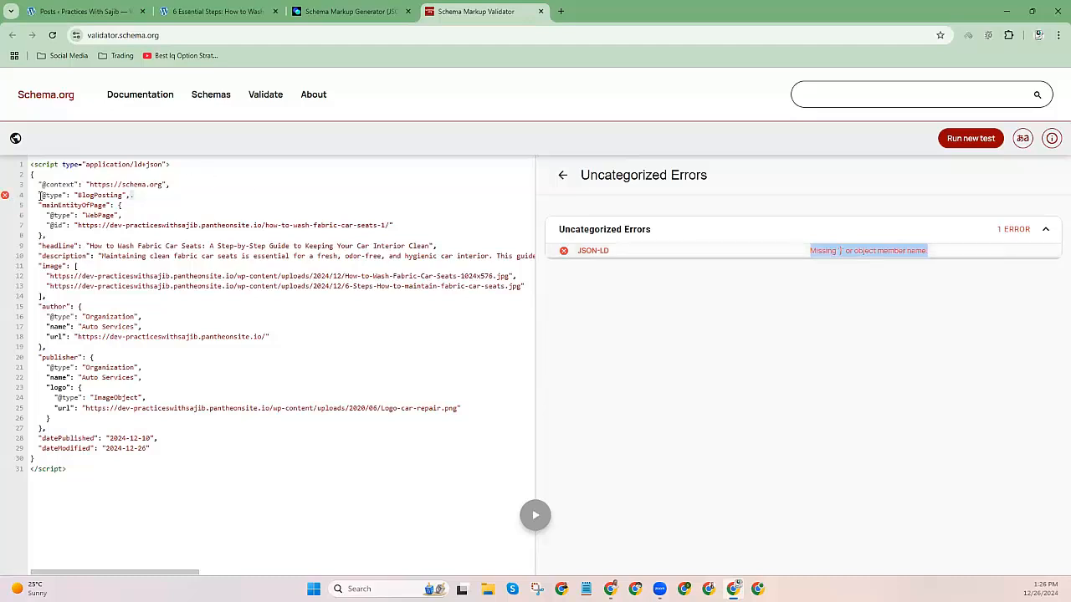
{"action": "left_click_drag", "start_coordinate": [40, 198], "coordinate": [139, 197]}
{"action": "left_click", "coordinate": [209, 197]}
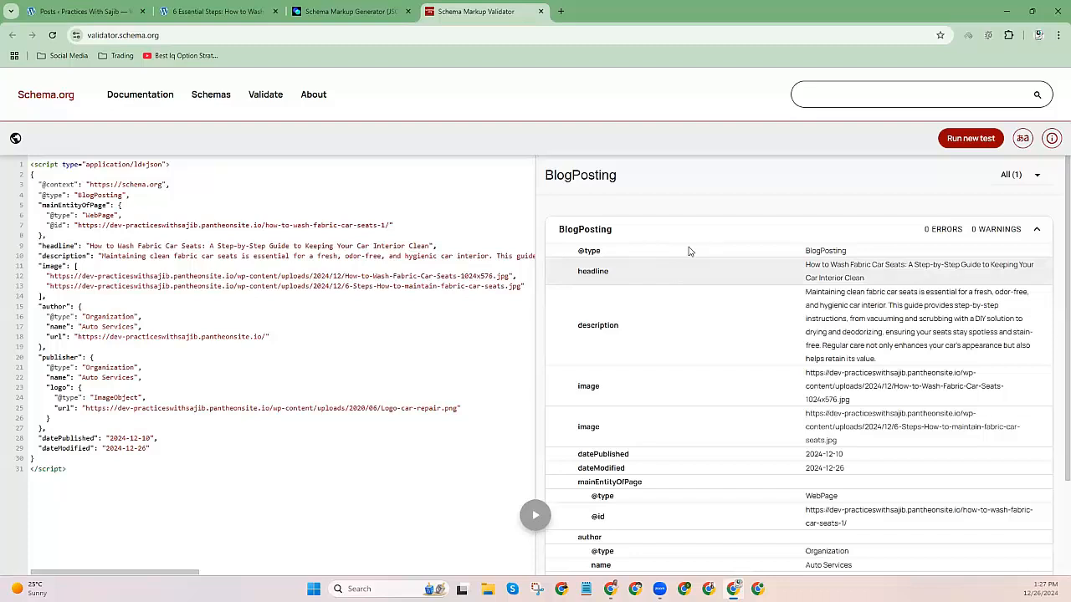
Search the WordPress Add New Plugin page for 'schema marku' with keyword matching.
{"action": "left_click", "coordinate": [243, 6]}
{"action": "scroll", "coordinate": [393, 409], "scroll_direction": "down", "scroll_amount": 6}
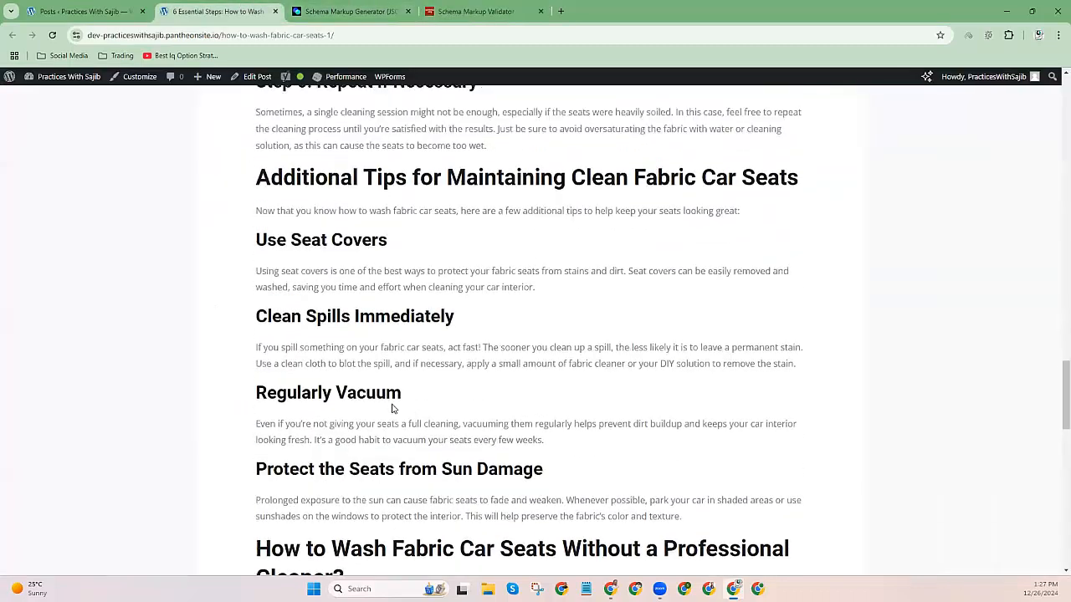
{"action": "scroll", "coordinate": [390, 409], "scroll_direction": "up", "scroll_amount": 20}
{"action": "left_click", "coordinate": [85, 7]}
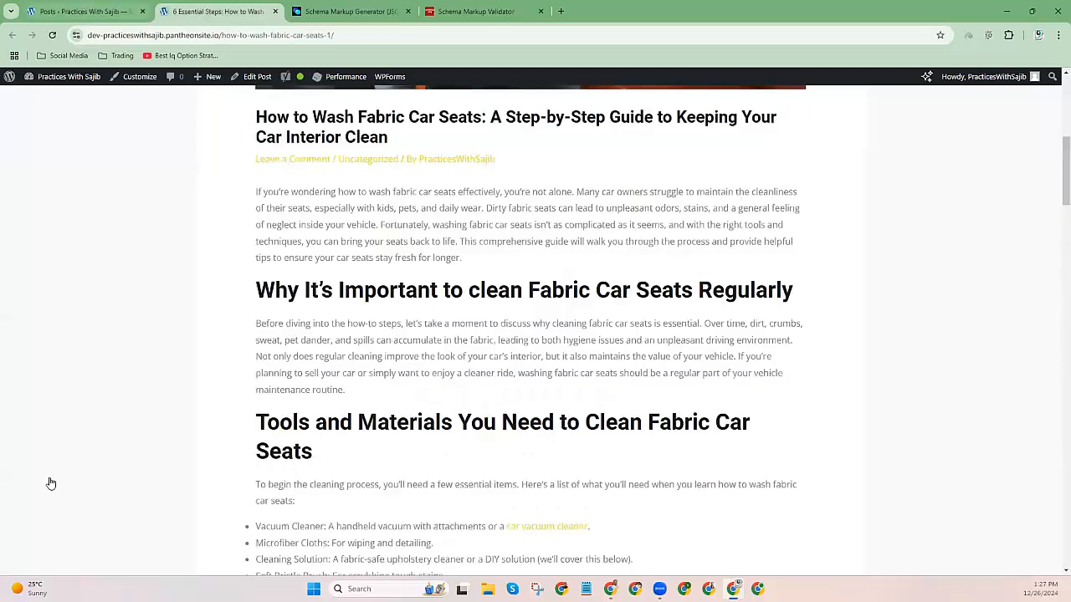
{"action": "left_click", "coordinate": [113, 399]}
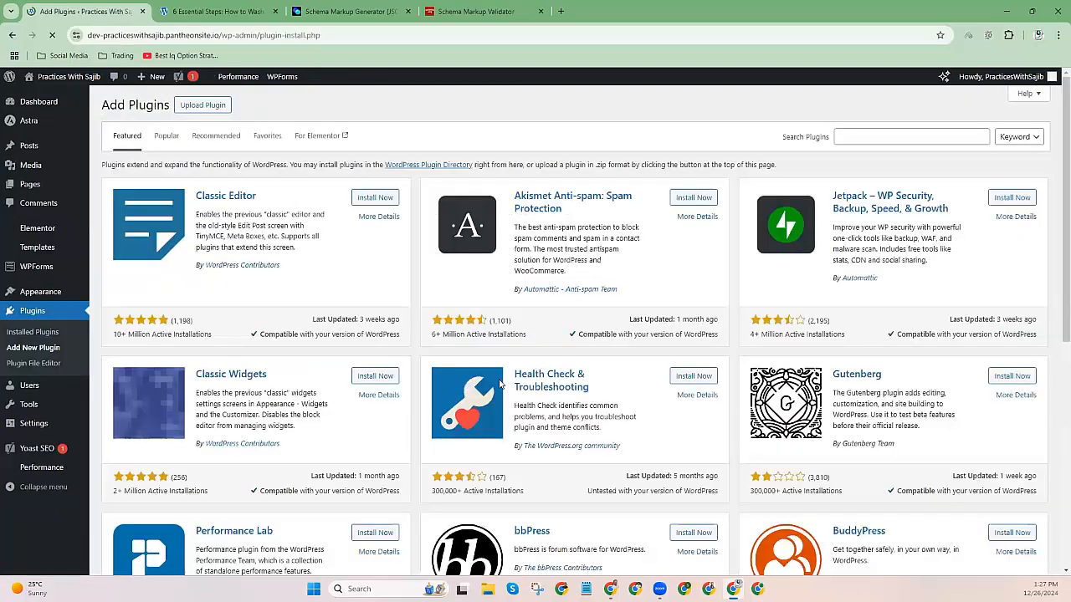
{"action": "left_click", "coordinate": [911, 141]}
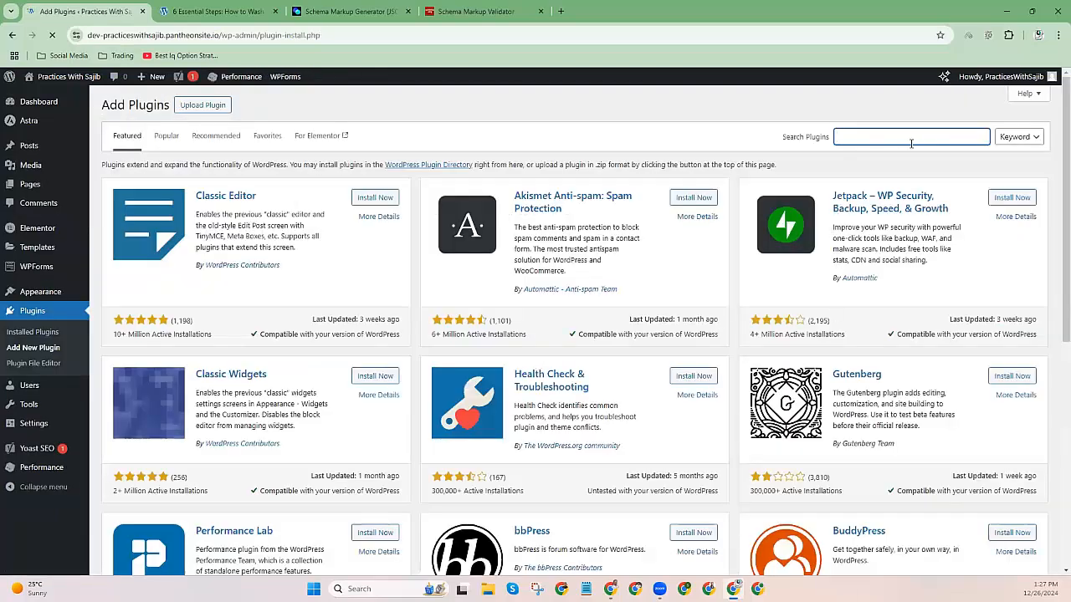
{"action": "type", "text": "schema markup"}
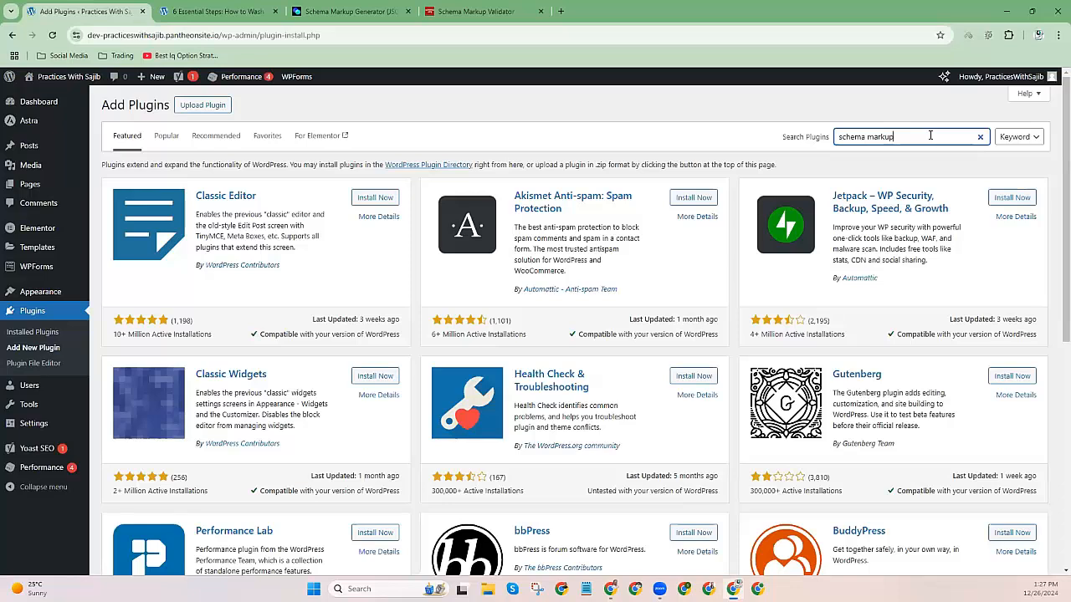
{"action": "left_click", "coordinate": [1015, 137]}
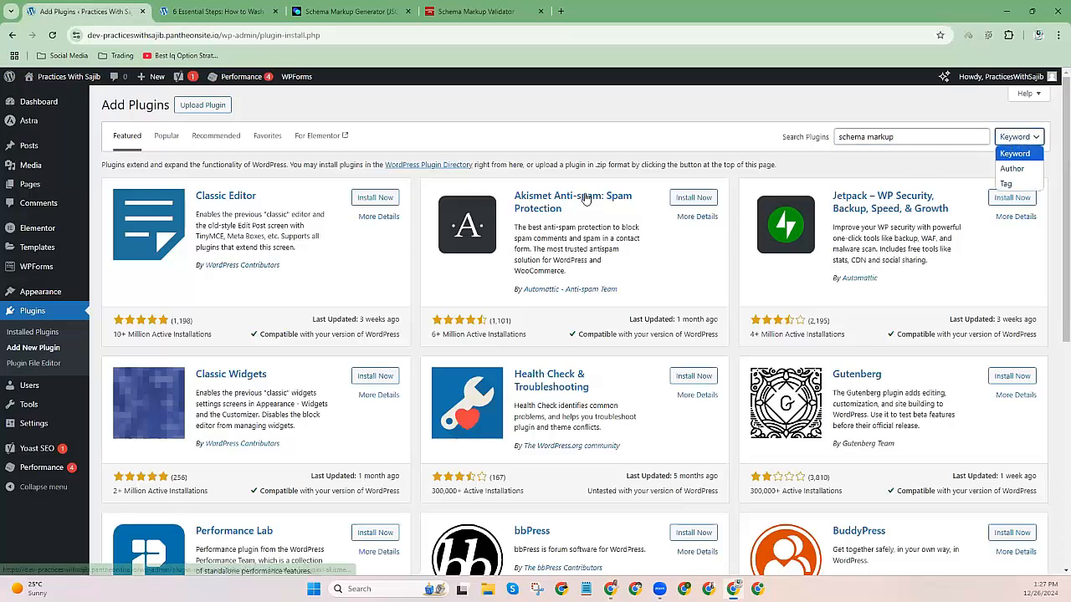
{"action": "left_click", "coordinate": [945, 138]}
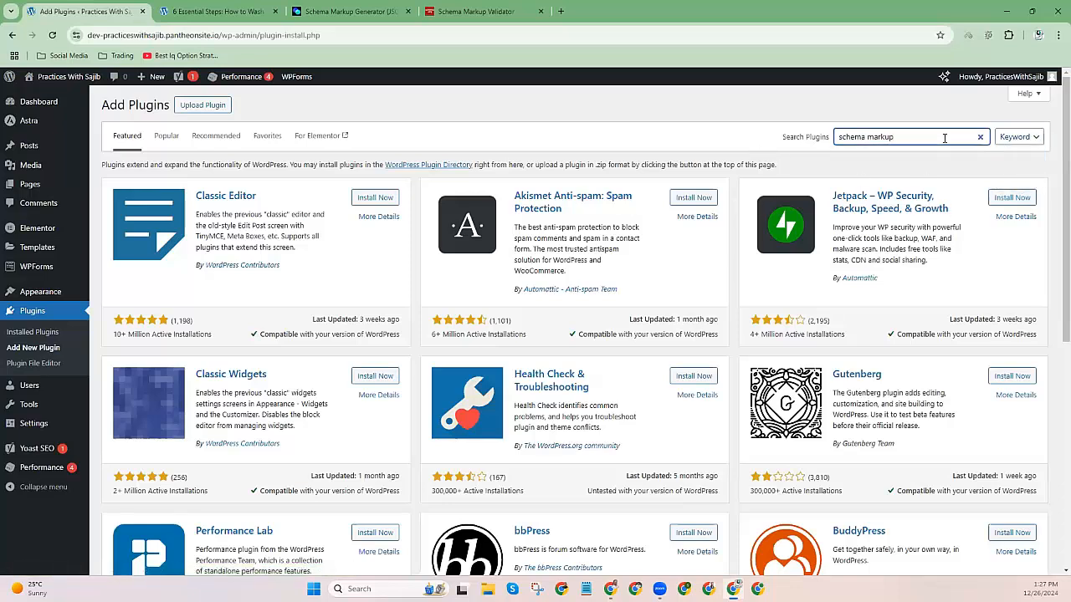
{"action": "key", "text": "Return"}
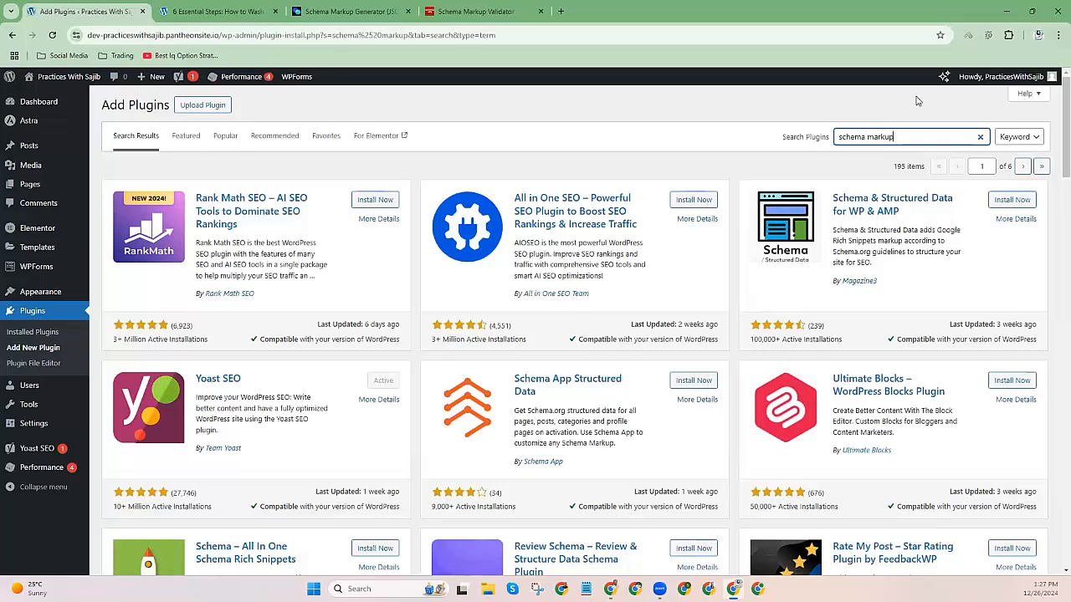
Install and activate Schema & Structured Data for WP & AMP by Magazine3.
{"action": "left_click_drag", "start_coordinate": [824, 194], "coordinate": [902, 214]}
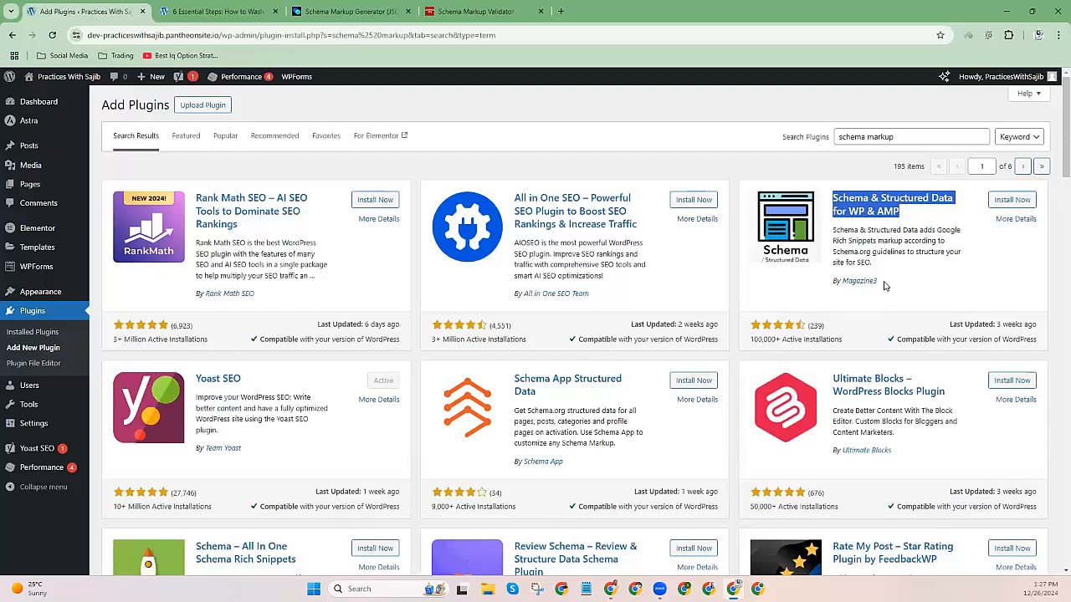
{"action": "left_click_drag", "start_coordinate": [879, 282], "coordinate": [829, 285]}
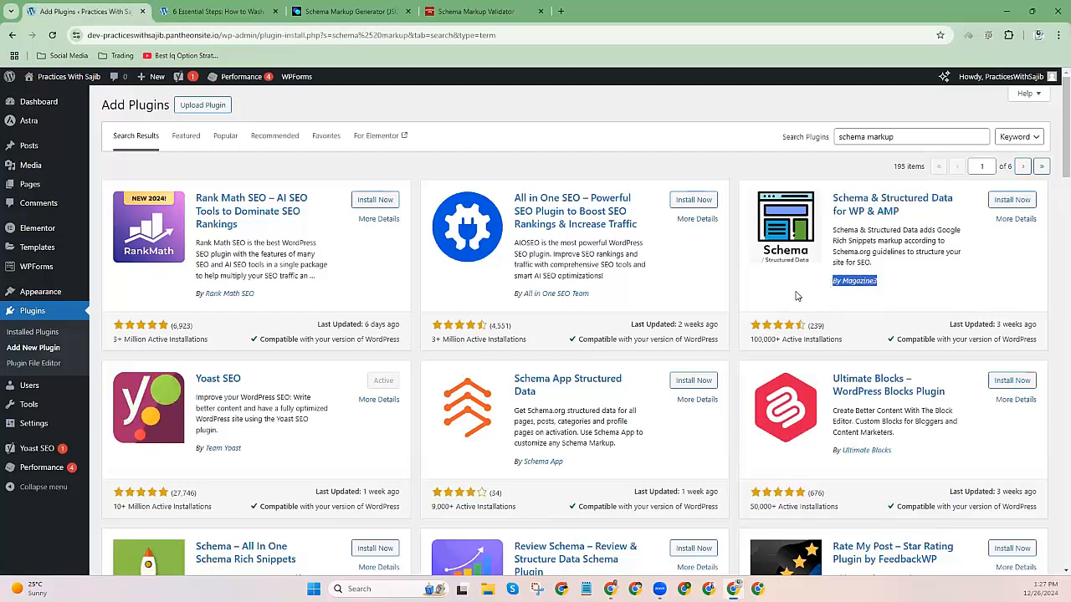
{"action": "left_click", "coordinate": [886, 281]}
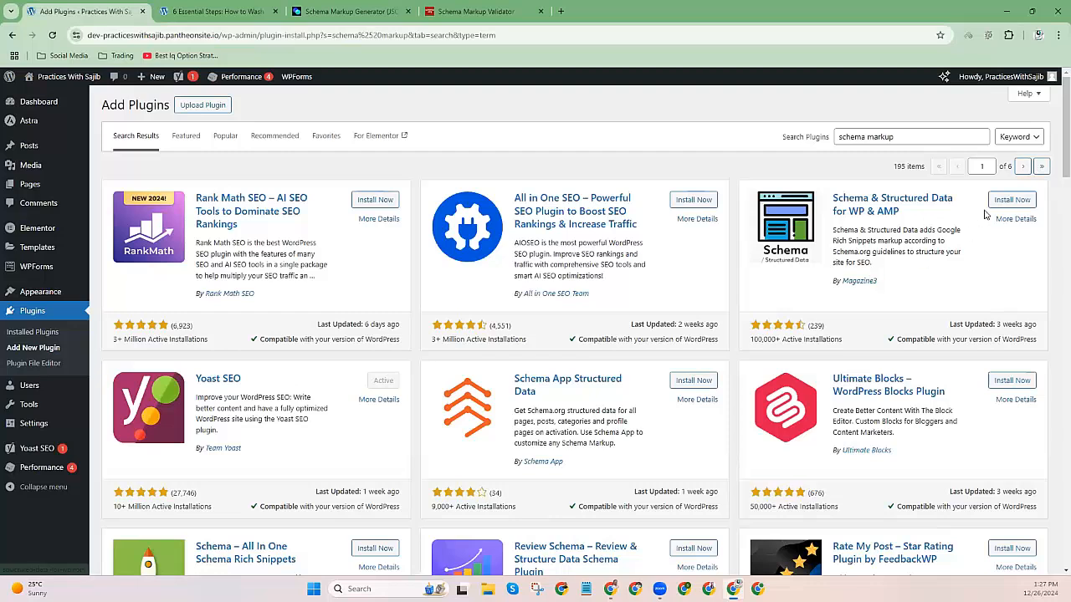
{"action": "left_click", "coordinate": [1008, 204]}
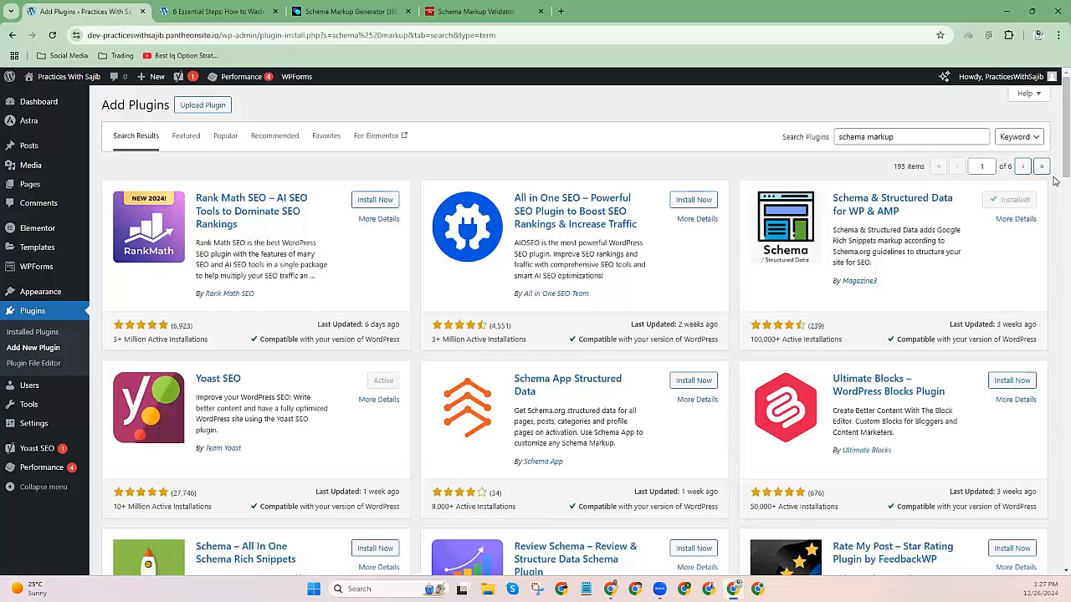
{"action": "left_click", "coordinate": [1017, 200]}
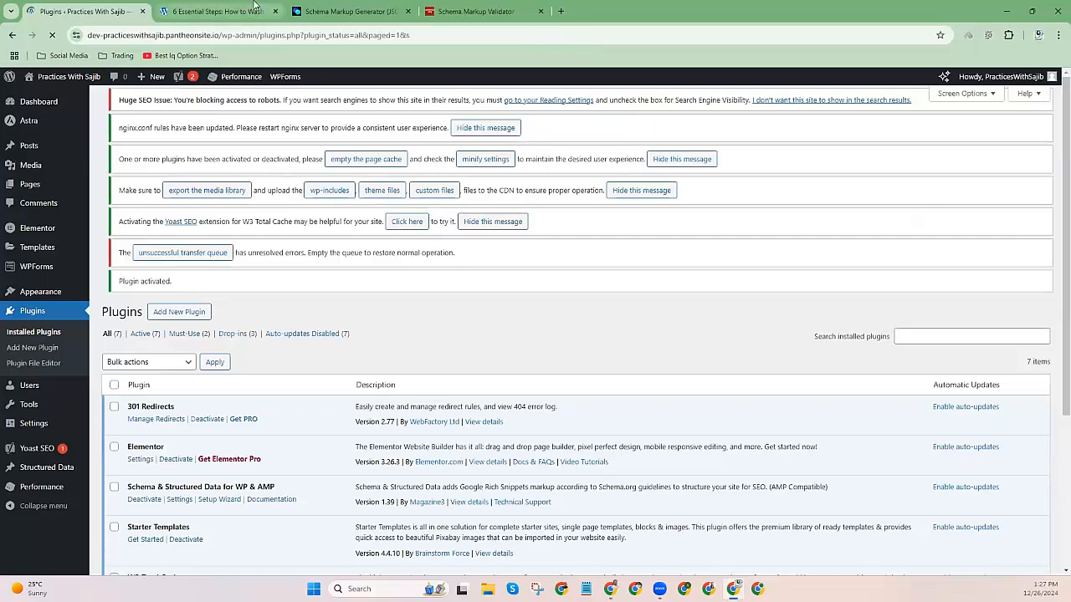
{"action": "left_click", "coordinate": [230, 11]}
Open the car-seats post editor in a new tab and copy the generator's JSON-LD.
{"action": "scroll", "coordinate": [283, 179], "scroll_direction": "up", "scroll_amount": 2}
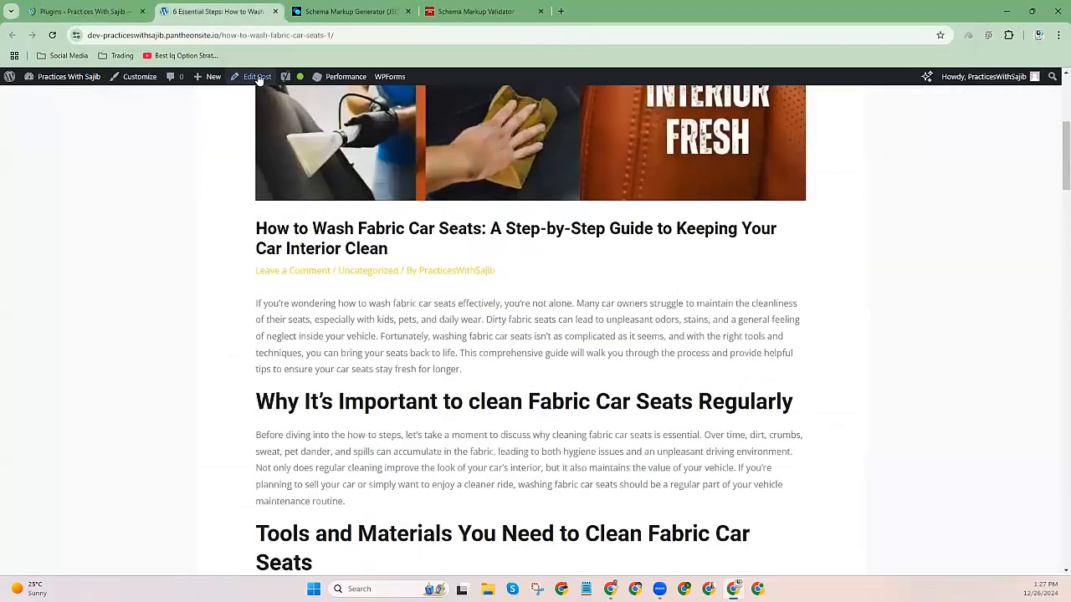
{"action": "right_click", "coordinate": [257, 76]}
{"action": "left_click", "coordinate": [271, 90]}
{"action": "left_click", "coordinate": [338, 11]}
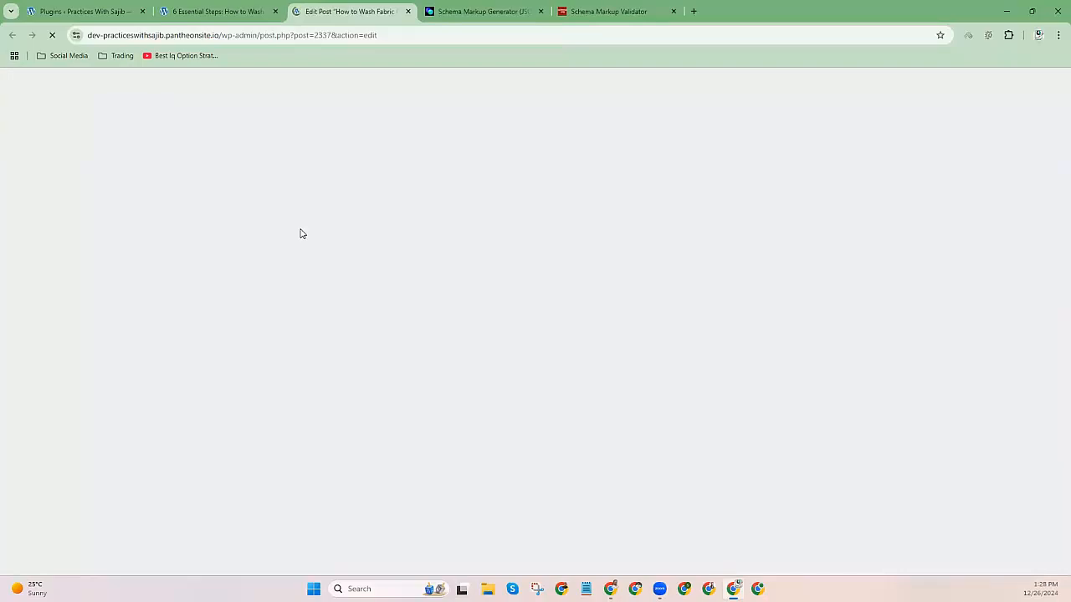
{"action": "left_click", "coordinate": [586, 10]}
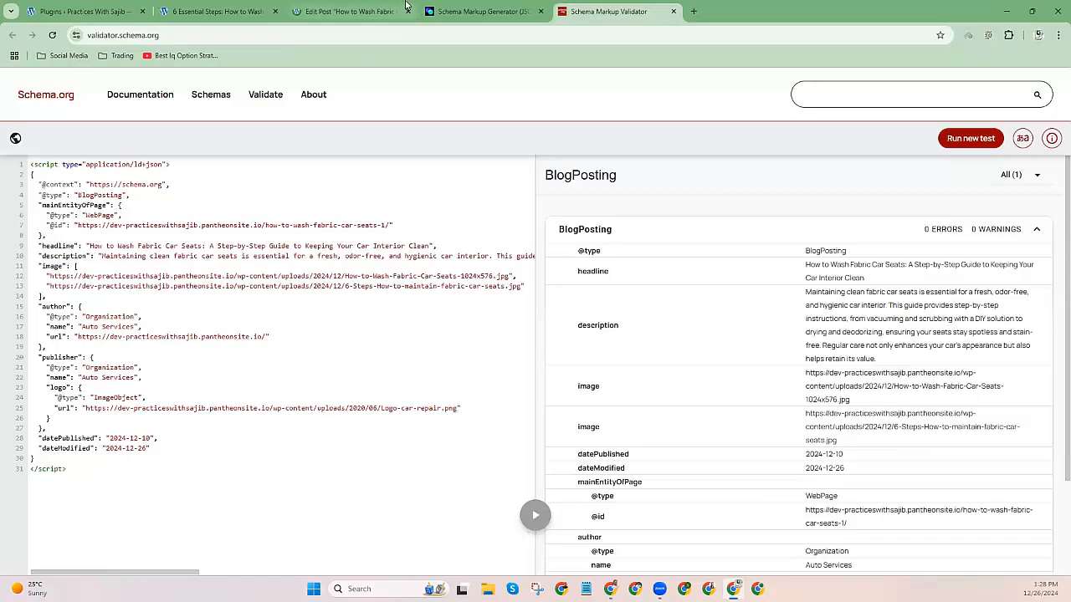
{"action": "left_click", "coordinate": [481, 11]}
{"action": "left_click", "coordinate": [1002, 180]}
{"action": "left_click", "coordinate": [350, 8]}
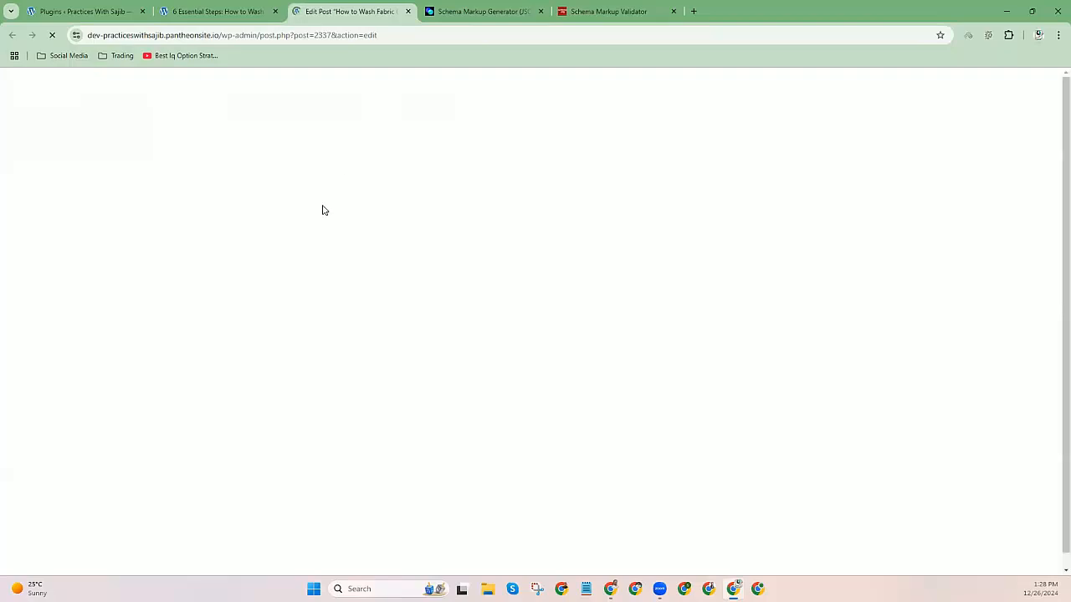
Paste the JSON-LD into the post's Custom Schema box and save the post.
{"action": "scroll", "coordinate": [322, 216], "scroll_direction": "down", "scroll_amount": 3}
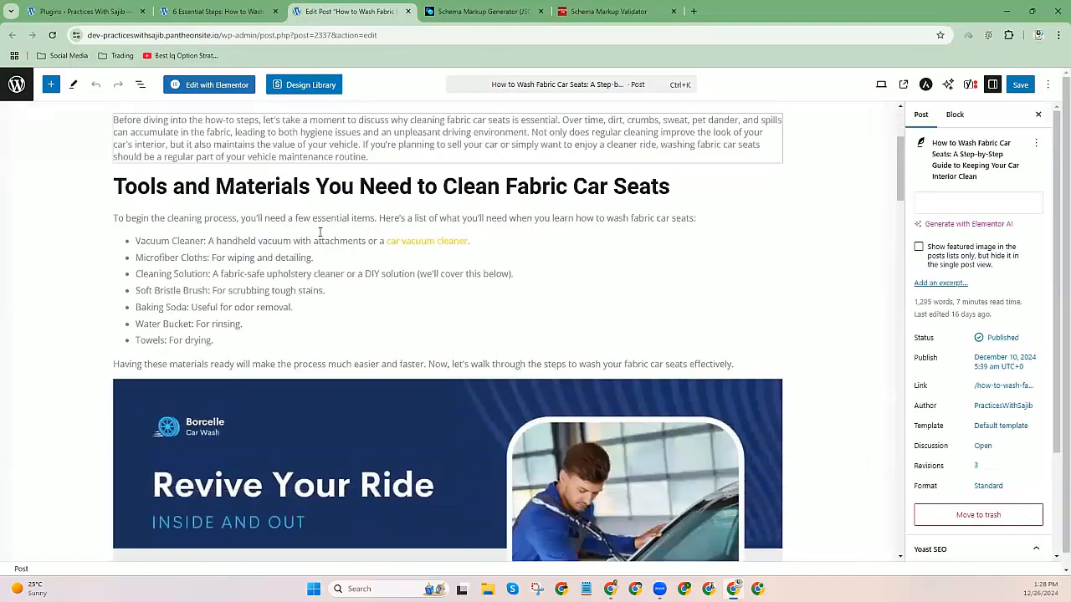
{"action": "scroll", "coordinate": [319, 233], "scroll_direction": "down", "scroll_amount": 2}
{"action": "scroll", "coordinate": [319, 232], "scroll_direction": "down", "scroll_amount": 7}
{"action": "scroll", "coordinate": [320, 232], "scroll_direction": "down", "scroll_amount": 15}
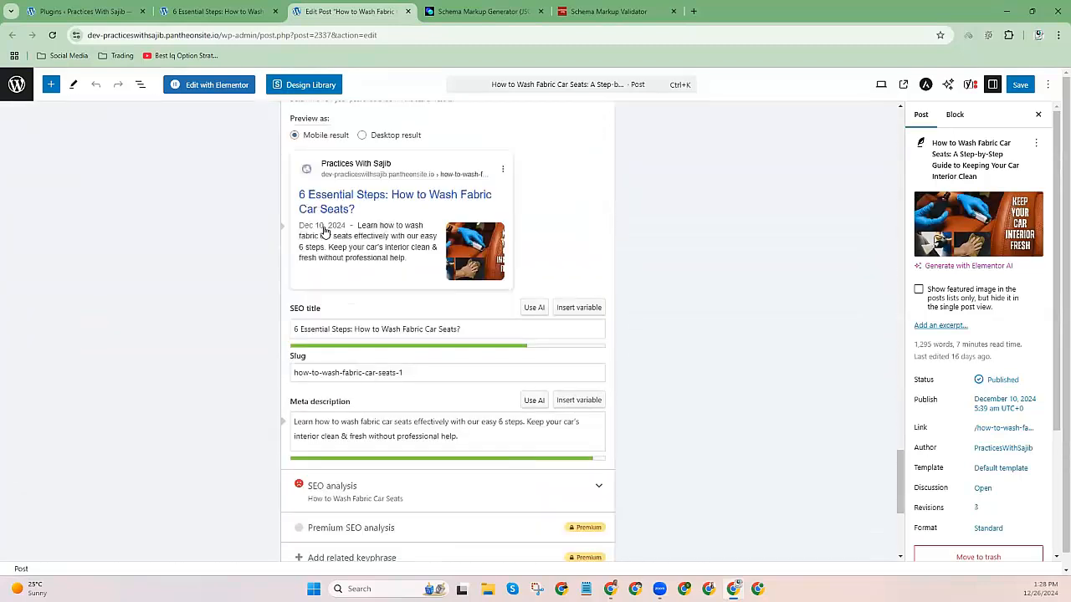
{"action": "scroll", "coordinate": [325, 231], "scroll_direction": "down", "scroll_amount": 5}
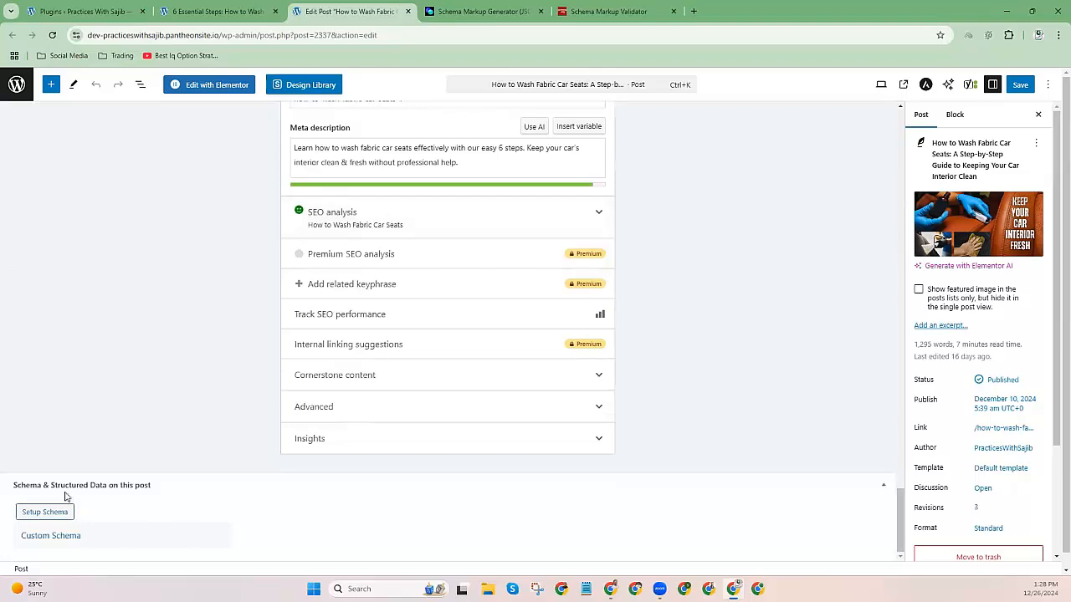
{"action": "left_click", "coordinate": [48, 537]}
{"action": "left_click", "coordinate": [266, 473]}
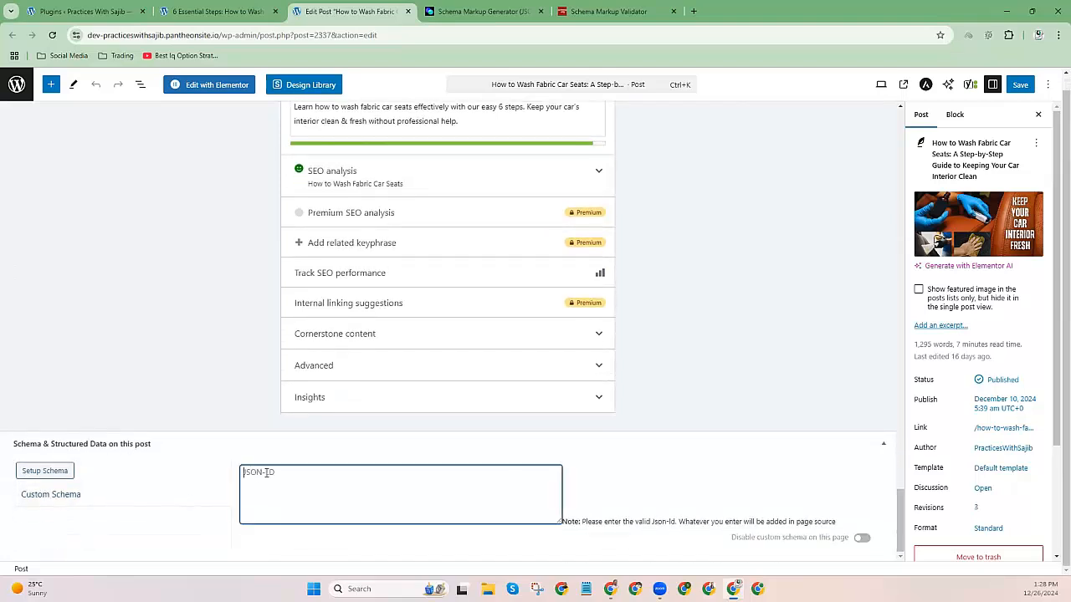
{"action": "key", "text": "ctrl+v"}
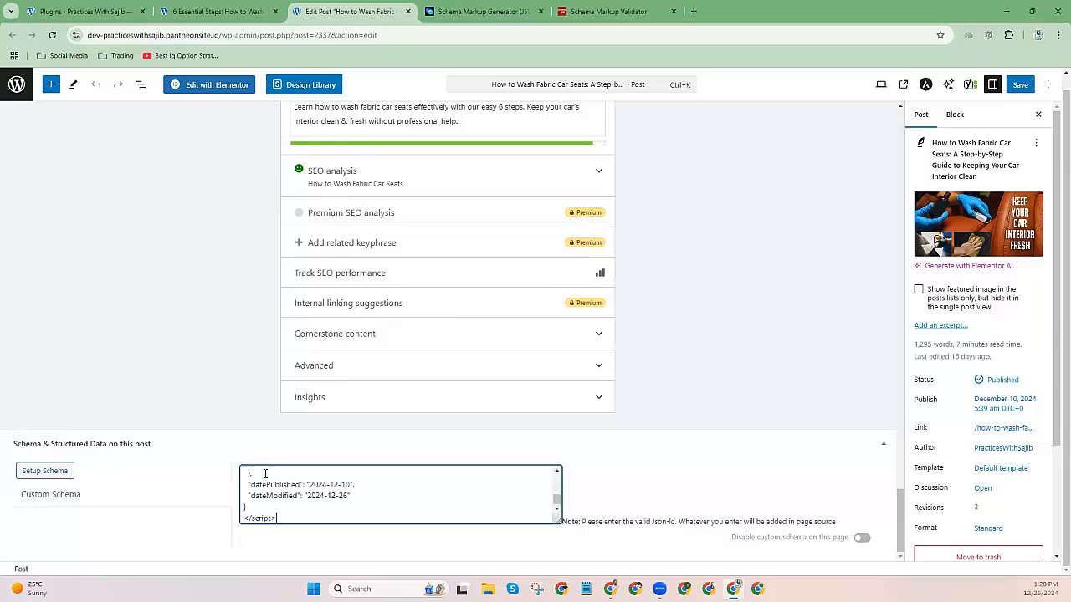
{"action": "left_click", "coordinate": [1020, 84]}
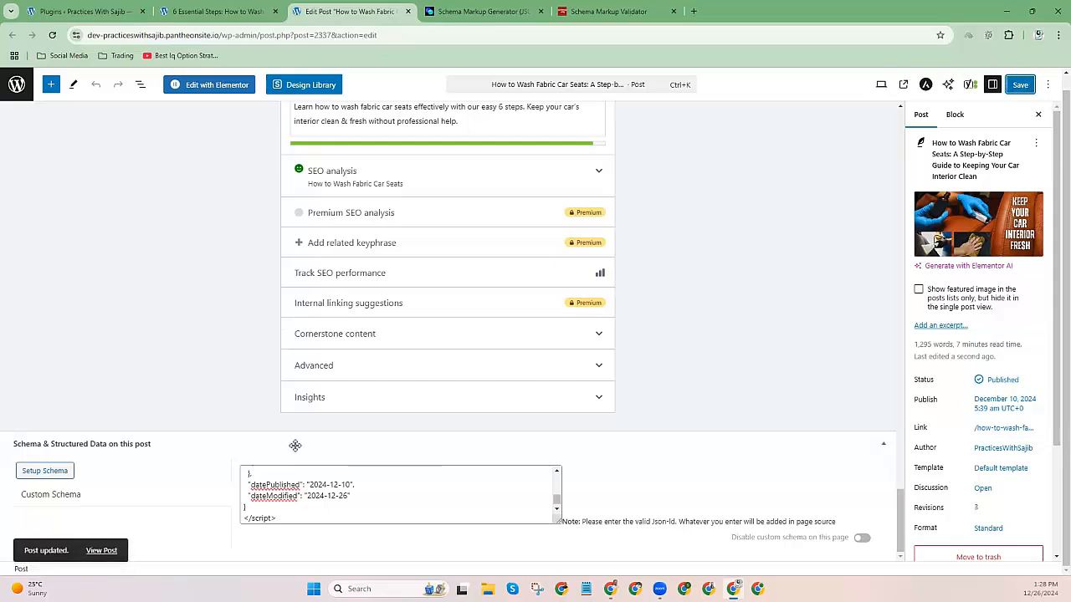
{"action": "right_click", "coordinate": [101, 553]}
Open the live car-seat post in a new tab and copy its URL.
{"action": "left_click", "coordinate": [132, 423]}
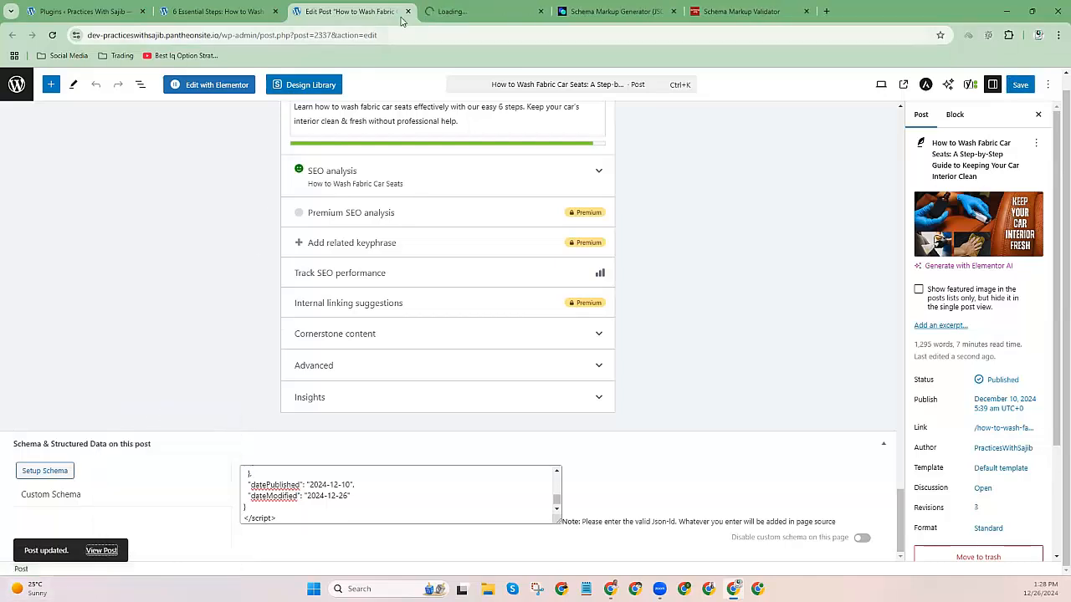
{"action": "left_click", "coordinate": [469, 11]}
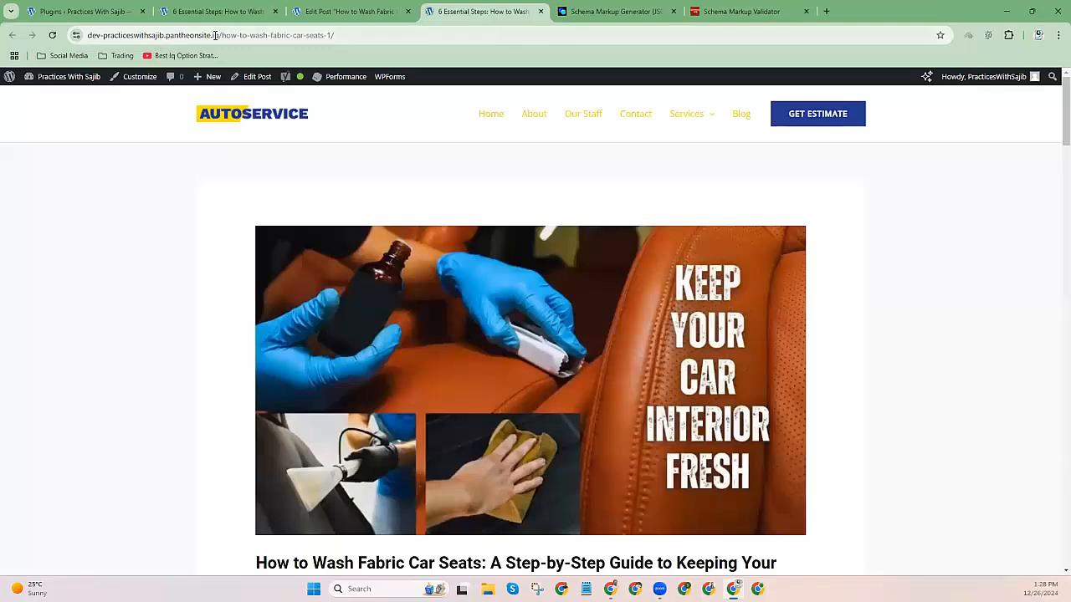
{"action": "right_click", "coordinate": [215, 35]}
{"action": "left_click", "coordinate": [251, 143]}
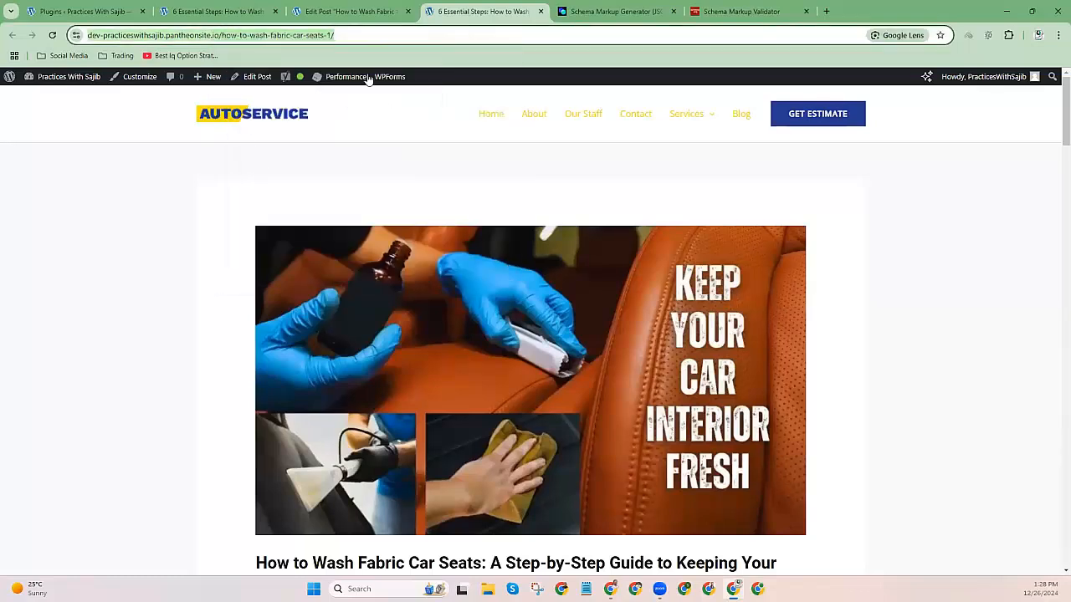
Run a Fetch URL test on the post's address in the Schema Markup Validator.
{"action": "left_click", "coordinate": [721, 11]}
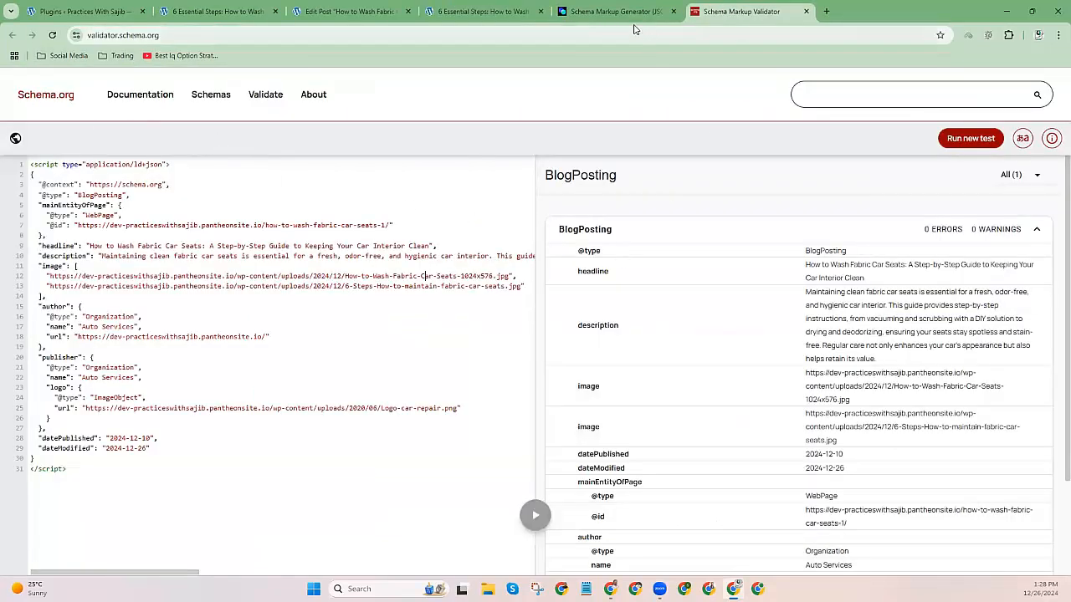
{"action": "left_click", "coordinate": [602, 38]}
{"action": "type", "text": "sche"}
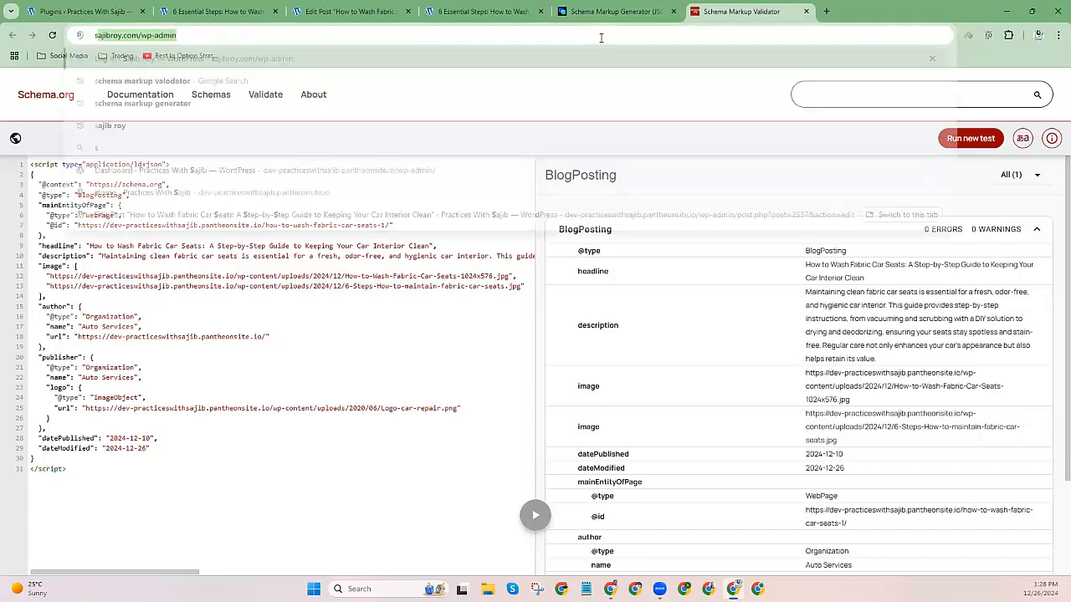
{"action": "type", "text": "ma markup valodator"}
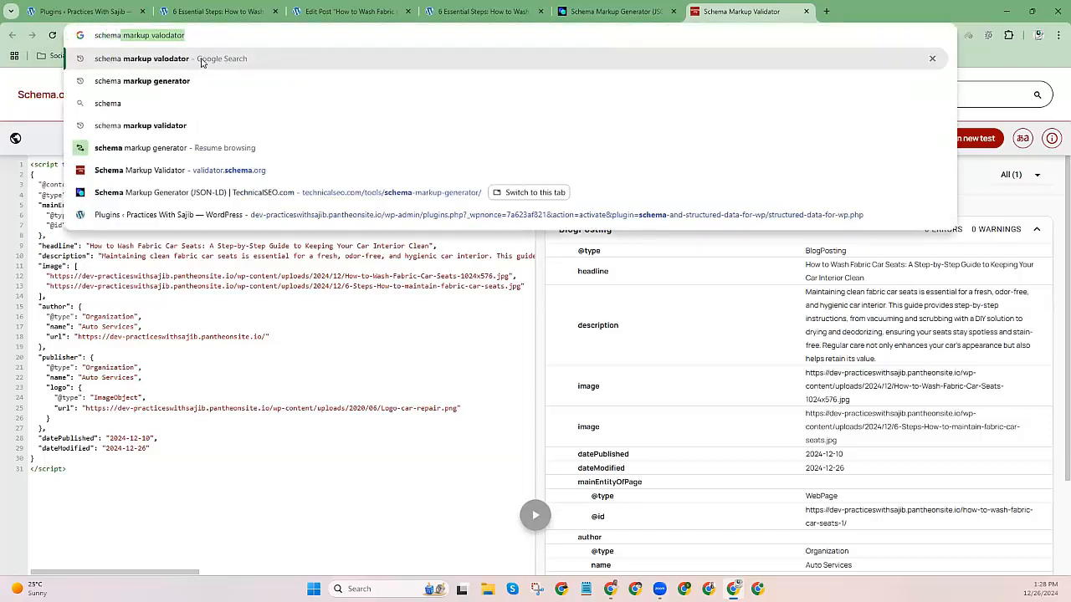
{"action": "key", "text": "Return"}
{"action": "left_click", "coordinate": [191, 234]}
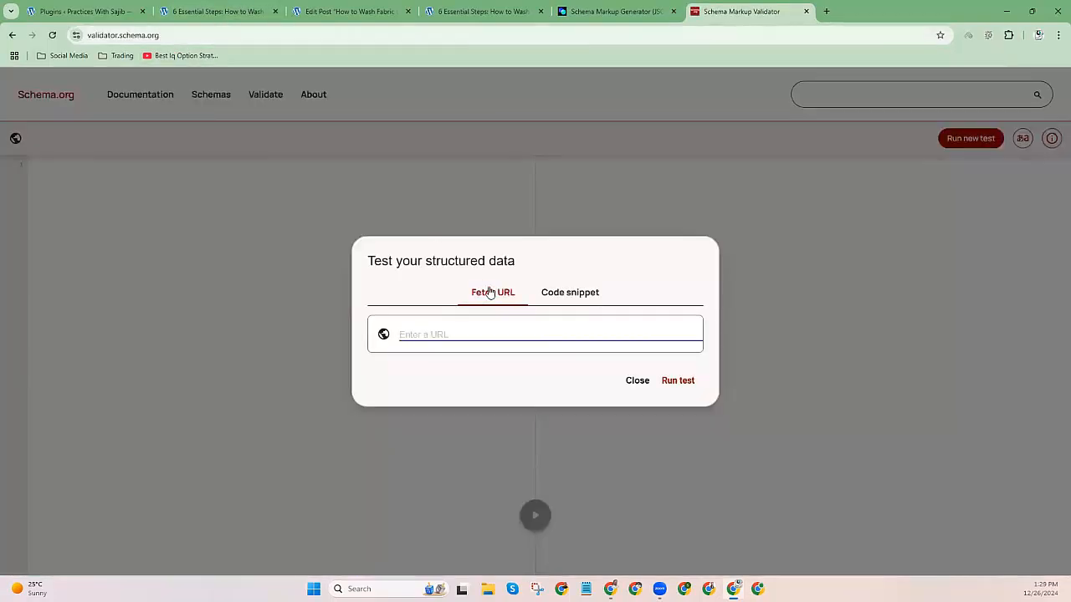
{"action": "left_click", "coordinate": [559, 292]}
{"action": "left_click", "coordinate": [507, 228]}
{"action": "key", "text": "ctrl+v"}
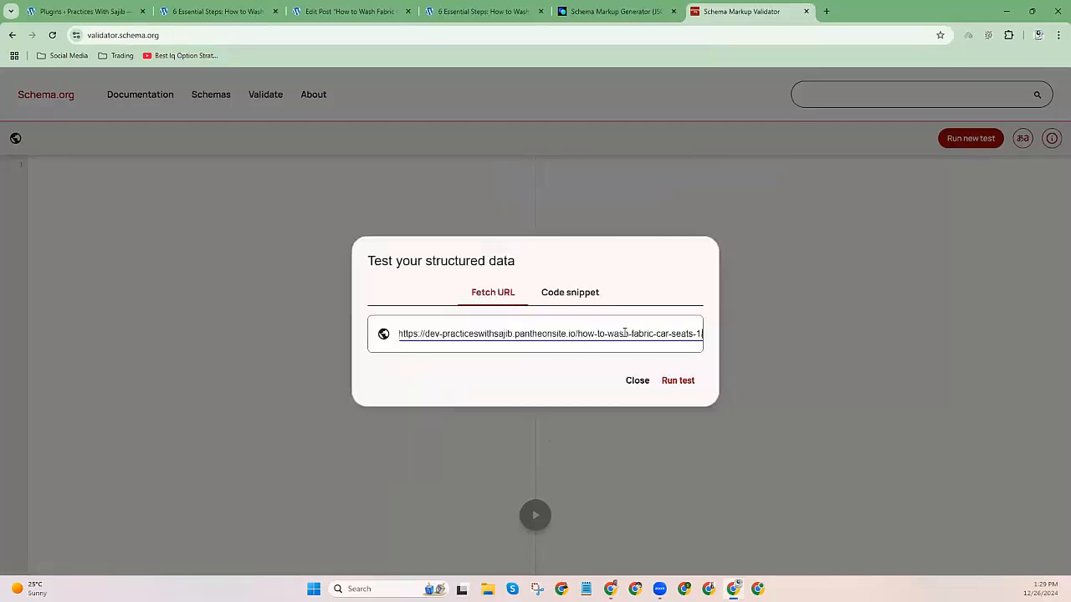
{"action": "left_click", "coordinate": [691, 384]}
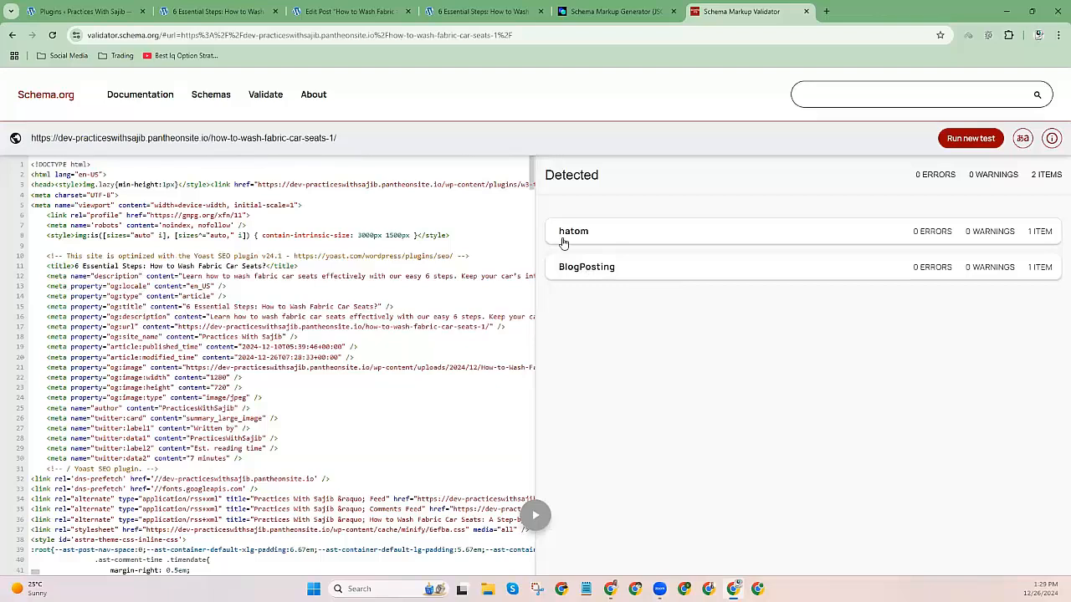
Inspect the detected hatom and BlogPosting results, confirming 0 errors and 0 warnings.
{"action": "left_click", "coordinate": [609, 238]}
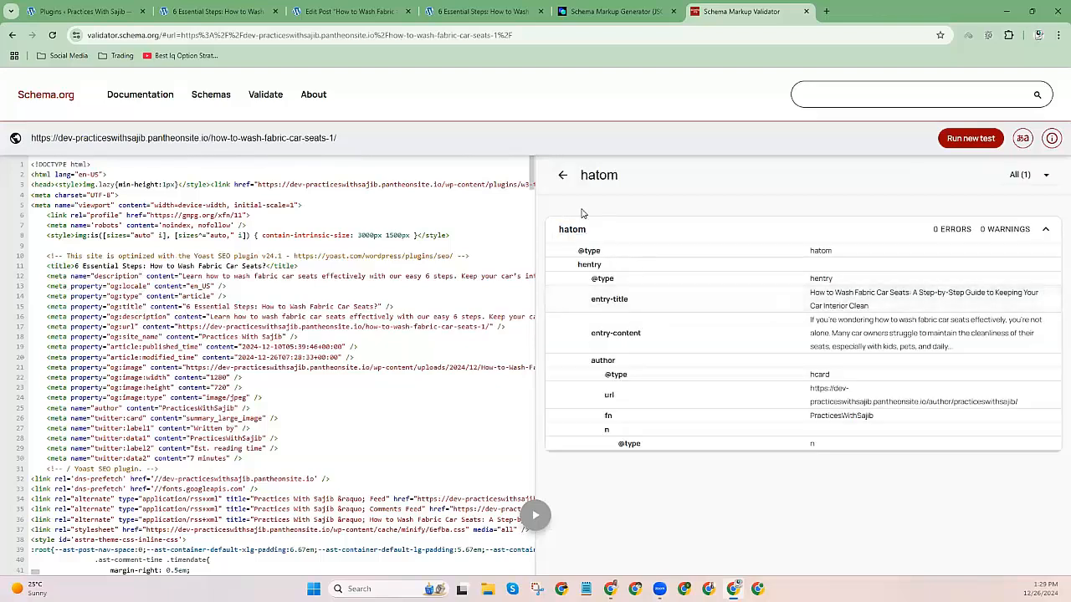
{"action": "left_click", "coordinate": [564, 178]}
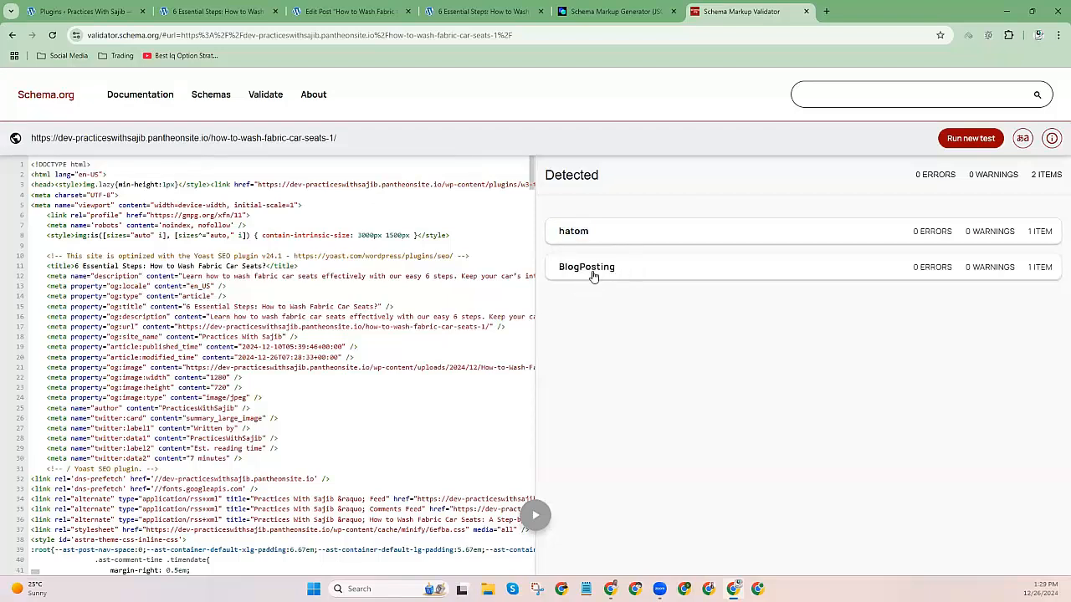
{"action": "left_click", "coordinate": [593, 272]}
{"action": "scroll", "coordinate": [593, 276], "scroll_direction": "down", "scroll_amount": 2}
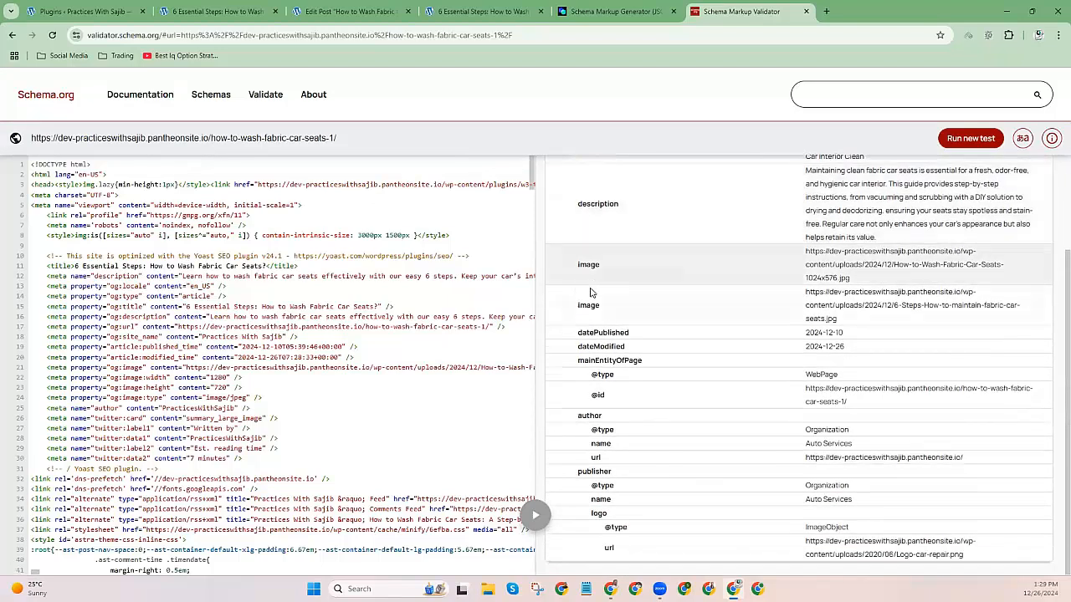
{"action": "scroll", "coordinate": [658, 426], "scroll_direction": "up", "scroll_amount": 1}
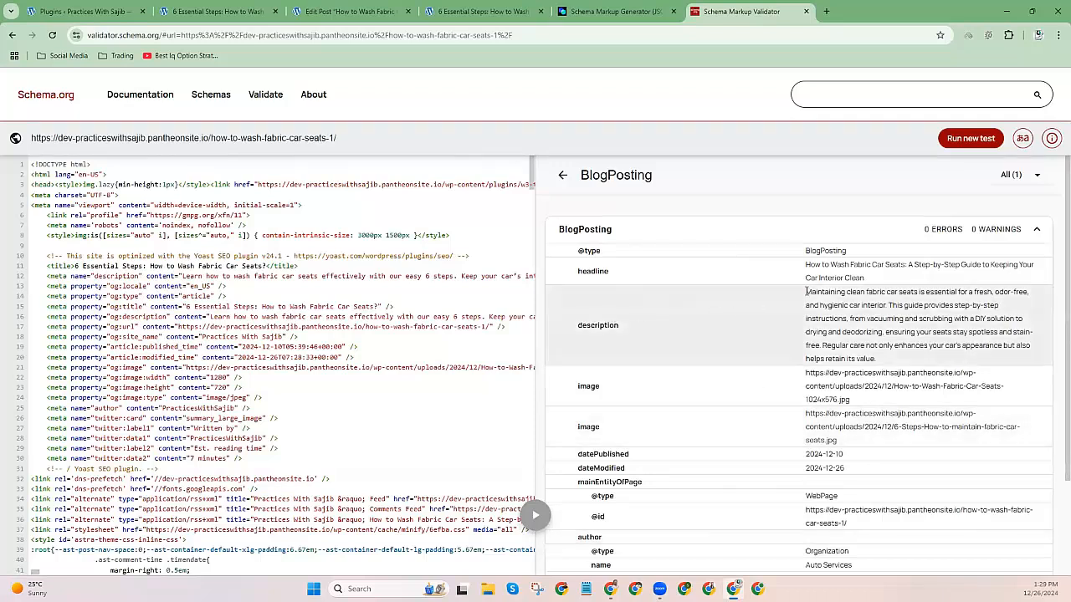
{"action": "left_click_drag", "start_coordinate": [806, 291], "coordinate": [851, 358]}
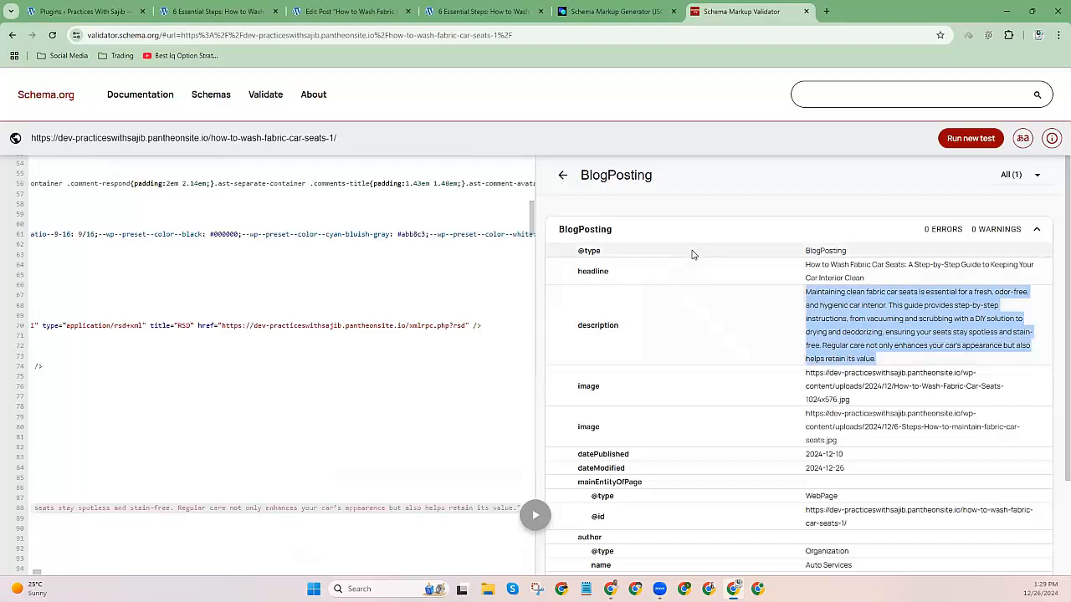
Close the validator and Edit Post tabs and return to the schema generator.
{"action": "left_click", "coordinate": [807, 12]}
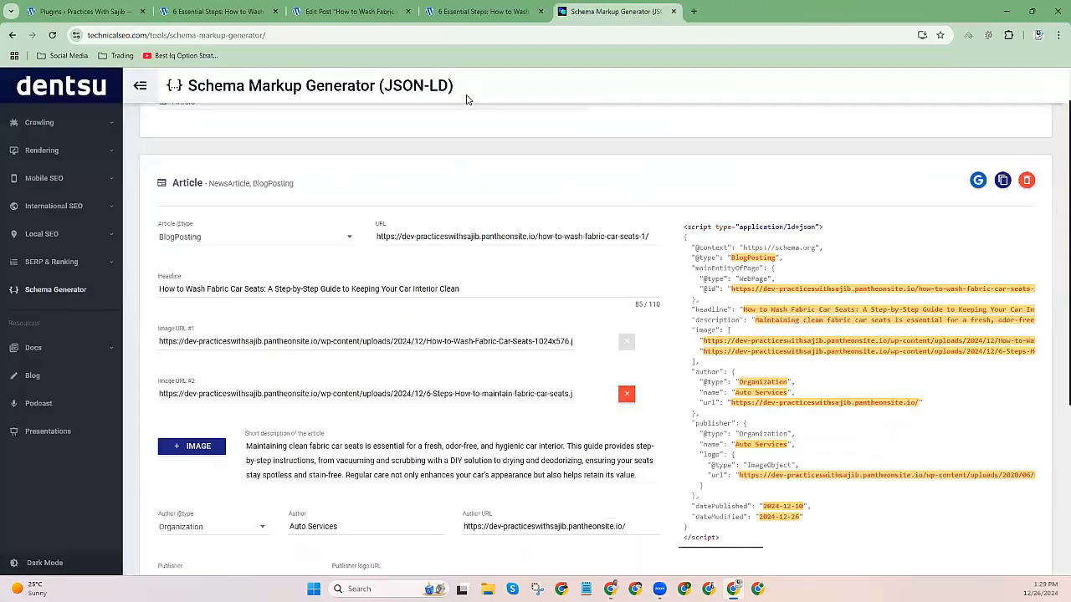
{"action": "left_click", "coordinate": [362, 18]}
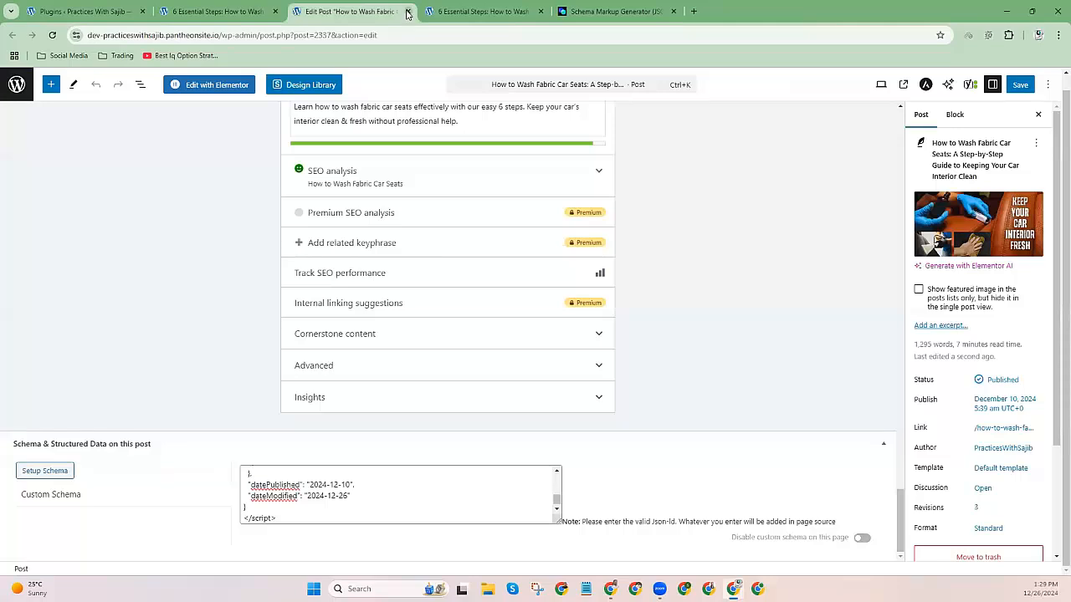
{"action": "key", "text": "ctrl+Tab"}
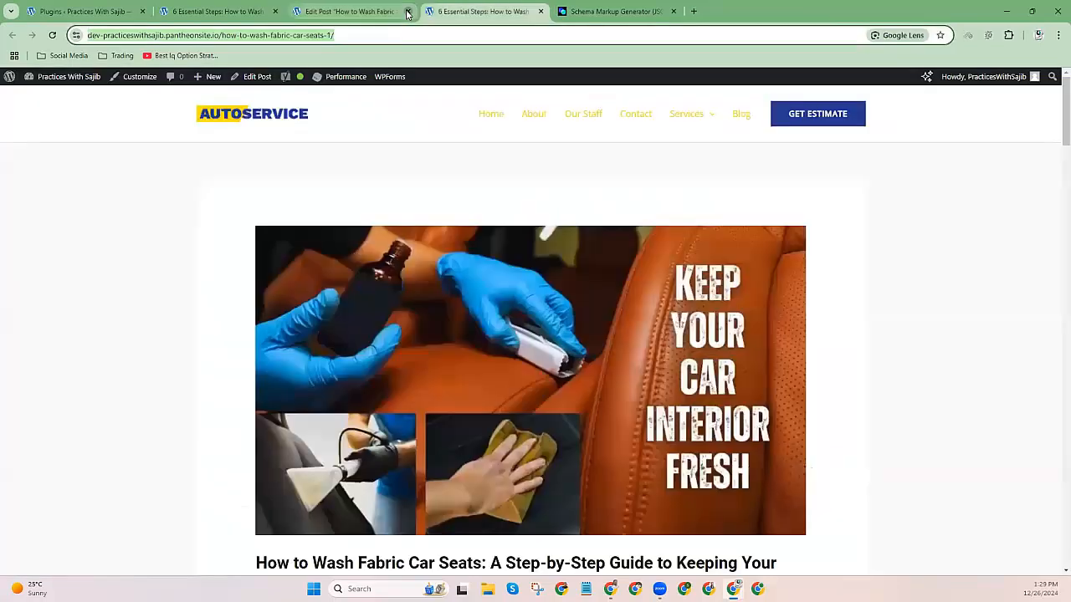
{"action": "left_click", "coordinate": [407, 12]}
{"action": "left_click", "coordinate": [503, 11]}
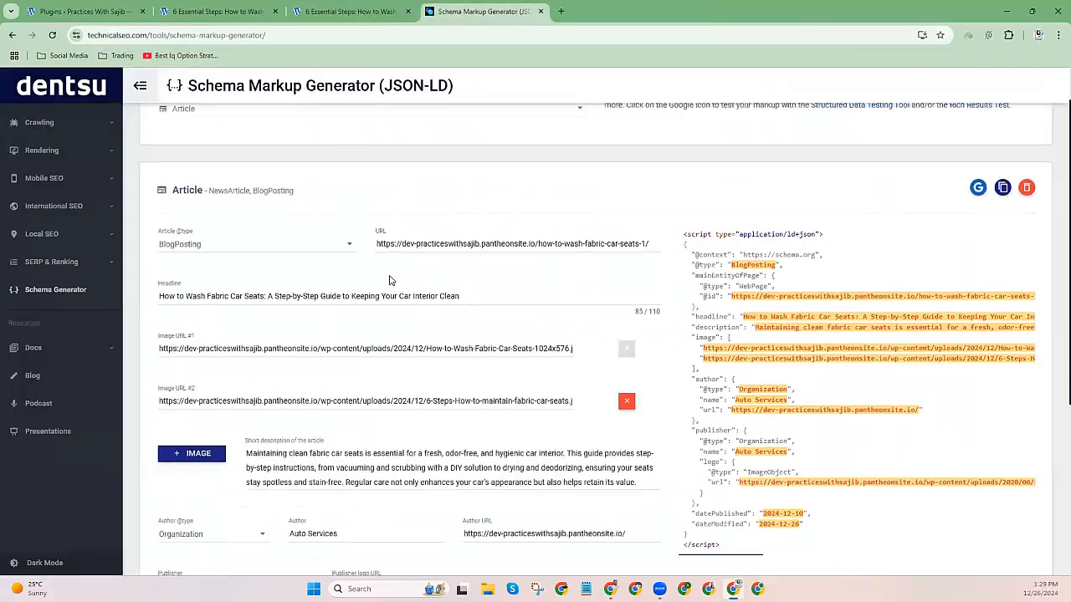
{"action": "left_click", "coordinate": [179, 7]}
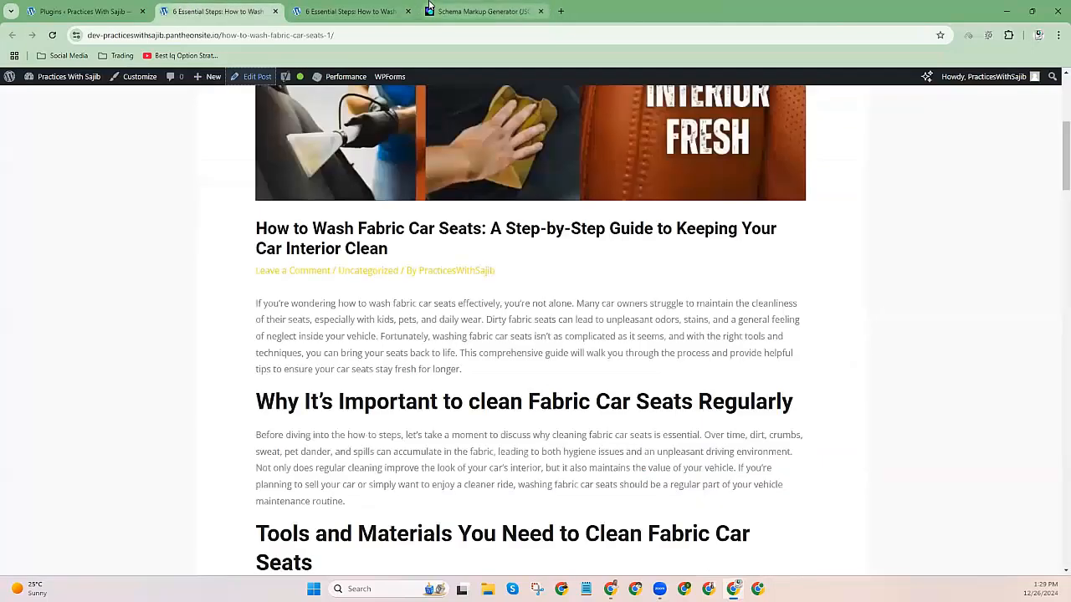
{"action": "left_click", "coordinate": [481, 11]}
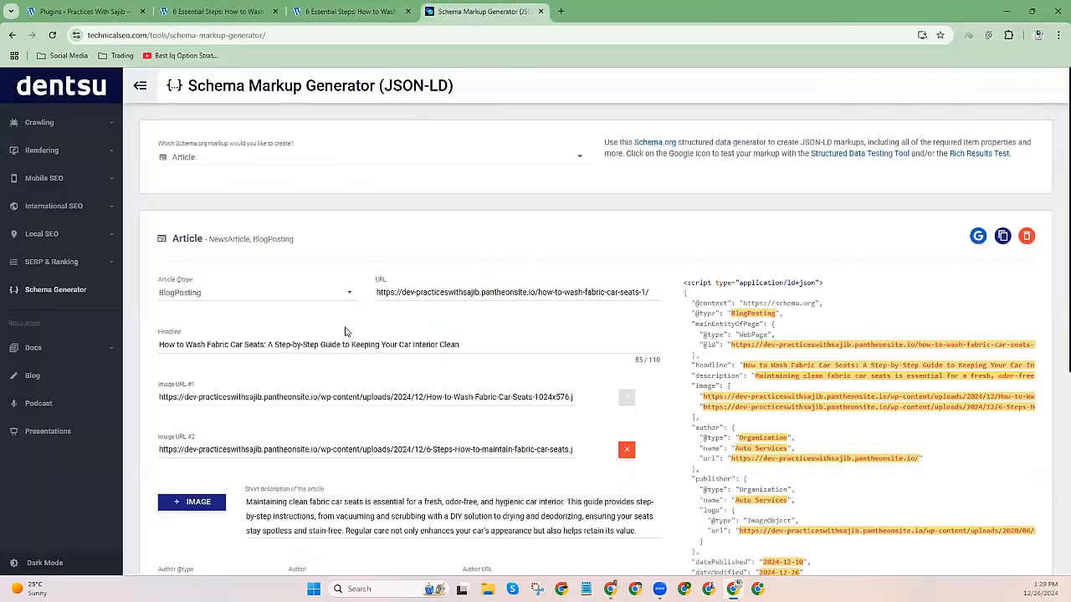
Switch the markup type to FAQ Page and close the duplicate car-seat post tab.
{"action": "left_click", "coordinate": [187, 159]}
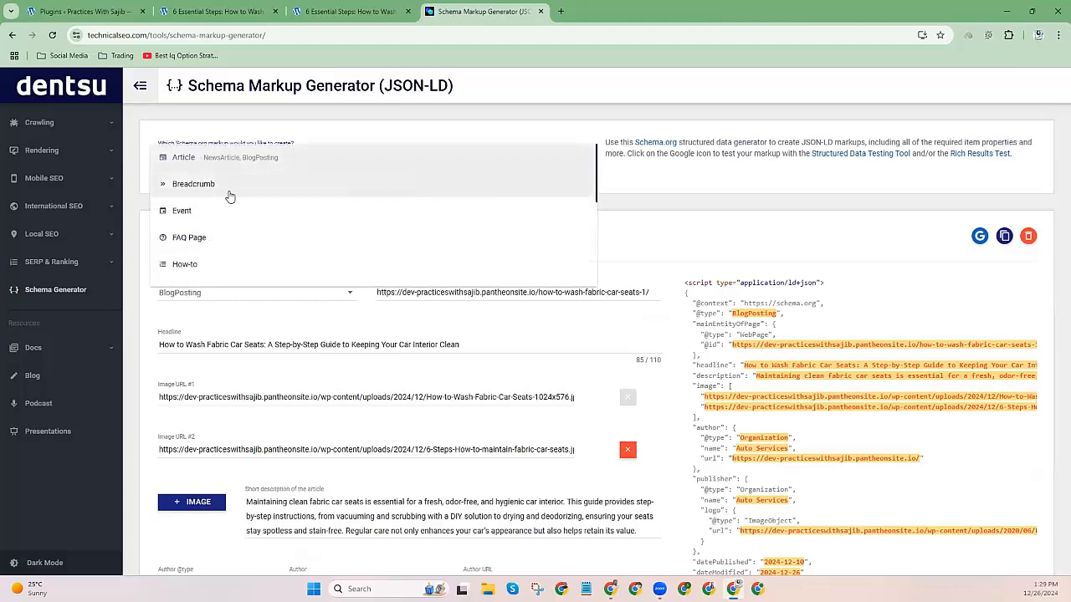
{"action": "left_click", "coordinate": [193, 238]}
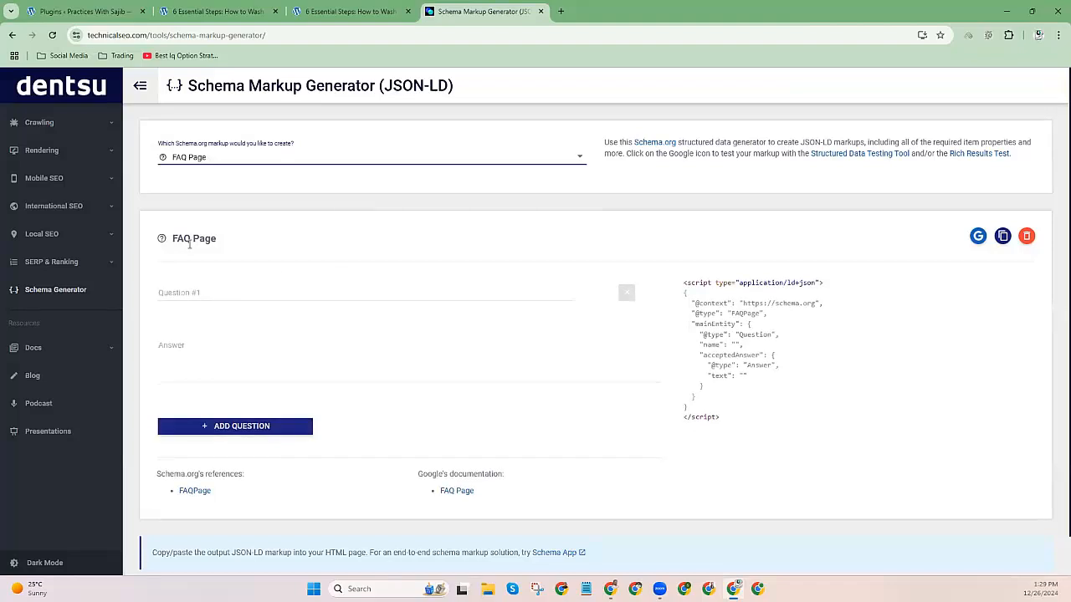
{"action": "left_click", "coordinate": [351, 11]}
{"action": "left_click", "coordinate": [408, 11]}
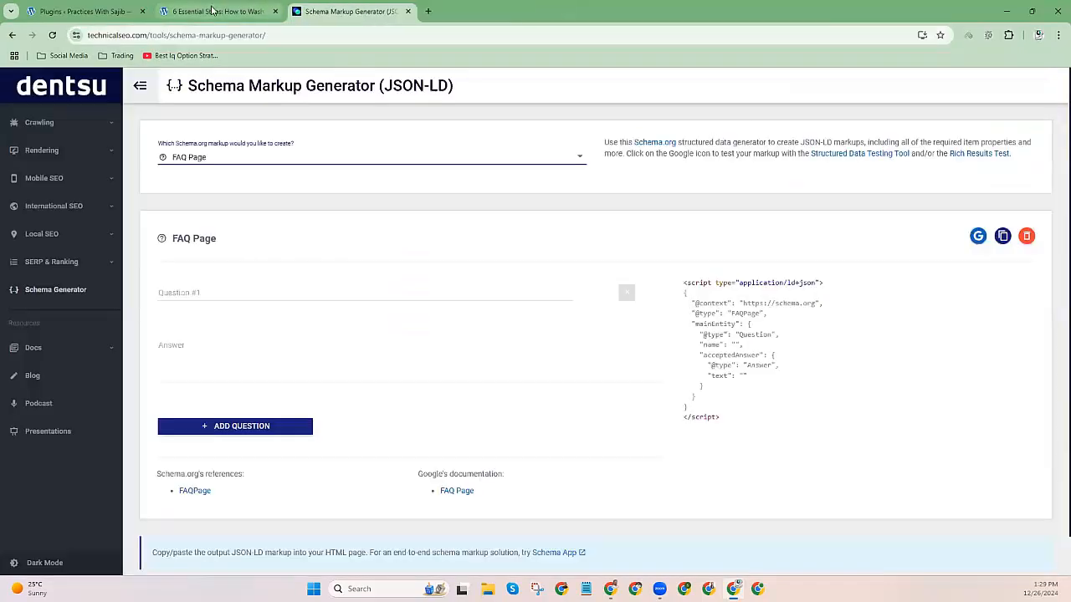
{"action": "left_click", "coordinate": [214, 11]}
{"action": "scroll", "coordinate": [450, 224], "scroll_direction": "up", "scroll_amount": 5}
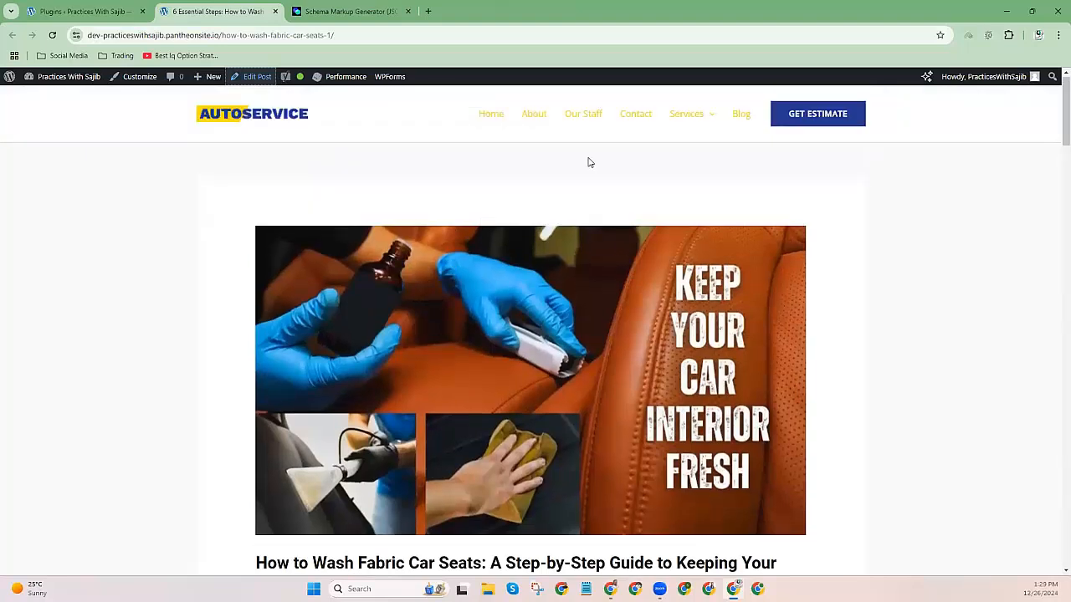
{"action": "left_click", "coordinate": [298, 119]}
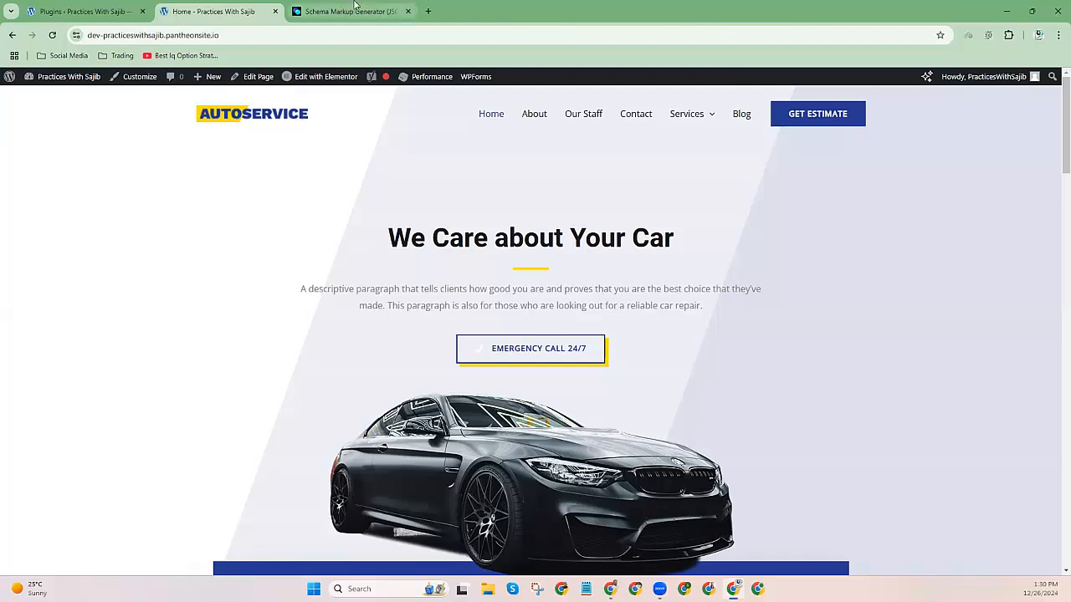
{"action": "left_click", "coordinate": [394, 10]}
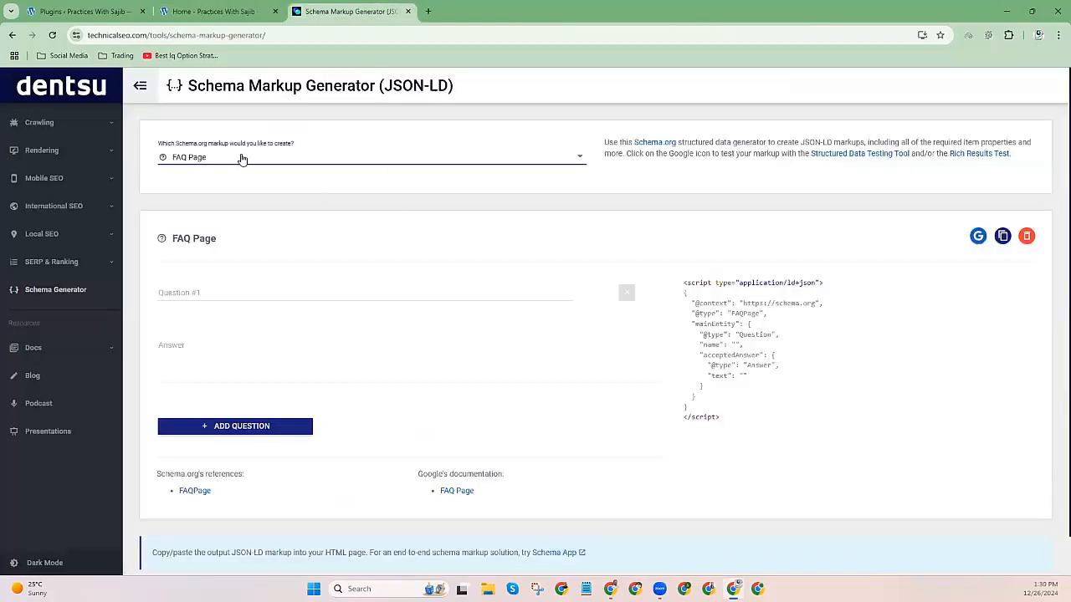
Add a second question-and-answer pair to the FAQ Page markup.
{"action": "left_click", "coordinate": [201, 295]}
{"action": "left_click", "coordinate": [199, 340]}
{"action": "scroll", "coordinate": [198, 340], "scroll_direction": "down", "scroll_amount": 1}
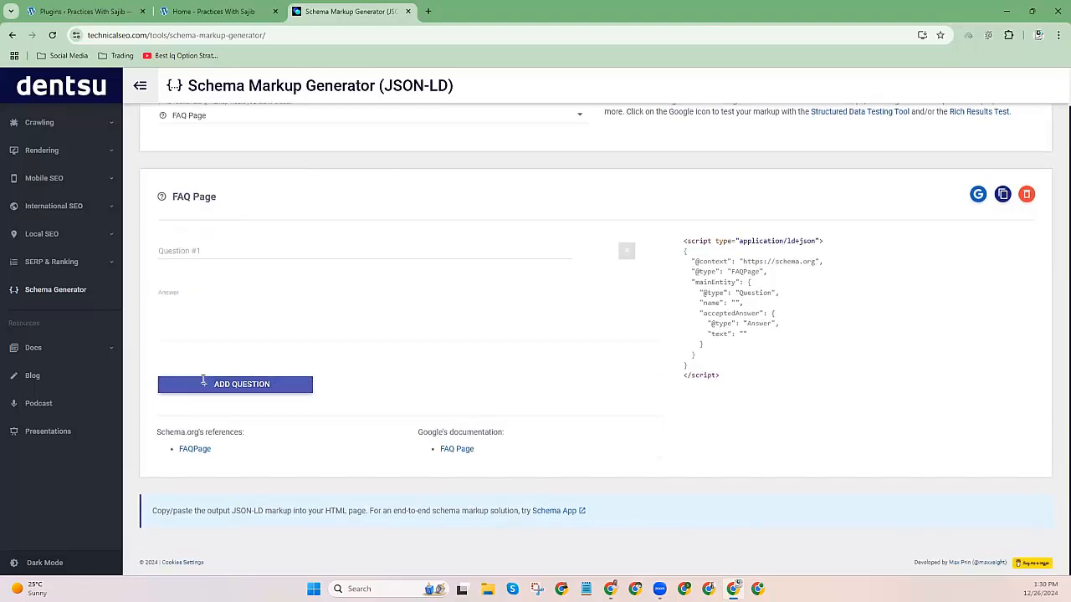
{"action": "left_click", "coordinate": [204, 382]}
{"action": "left_click", "coordinate": [192, 383]}
{"action": "left_click", "coordinate": [192, 442]}
{"action": "scroll", "coordinate": [208, 320], "scroll_direction": "up", "scroll_amount": 1}
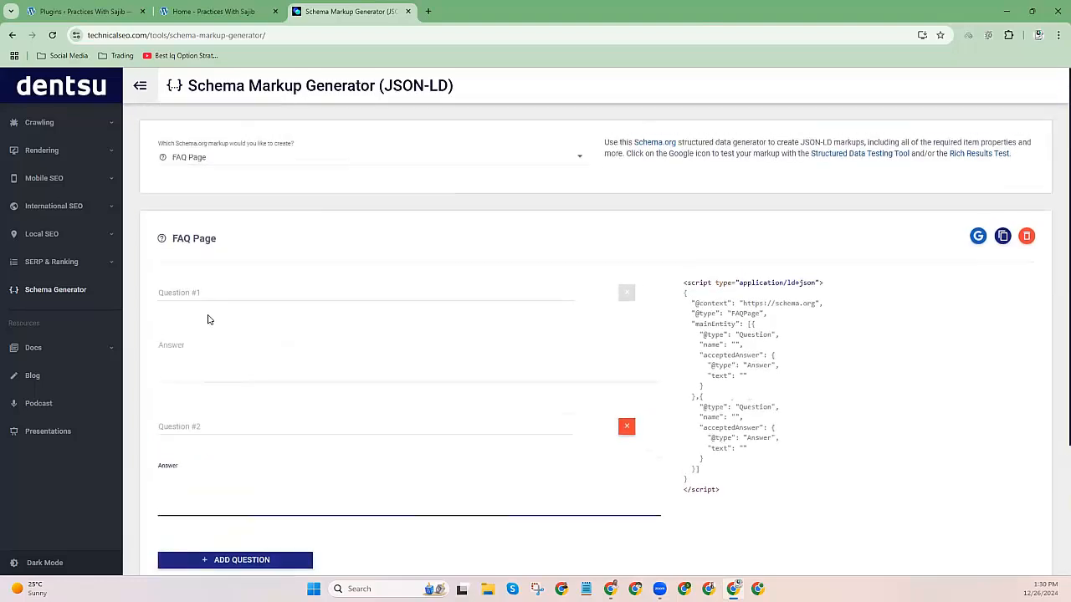
Change the markup type to Local Business.
{"action": "left_click", "coordinate": [215, 160]}
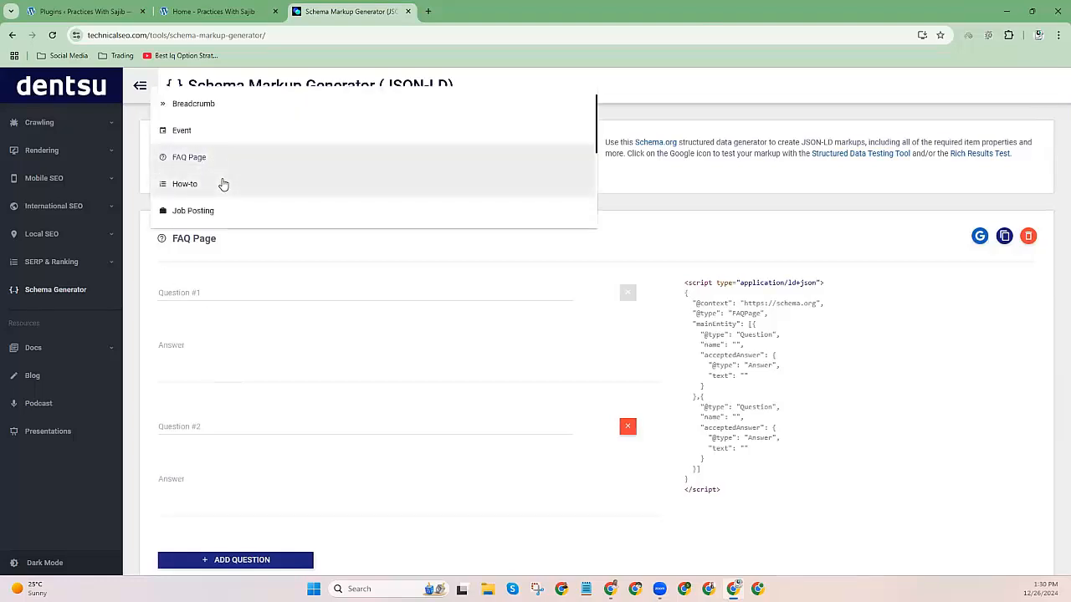
{"action": "scroll", "coordinate": [223, 184], "scroll_direction": "down", "scroll_amount": 1}
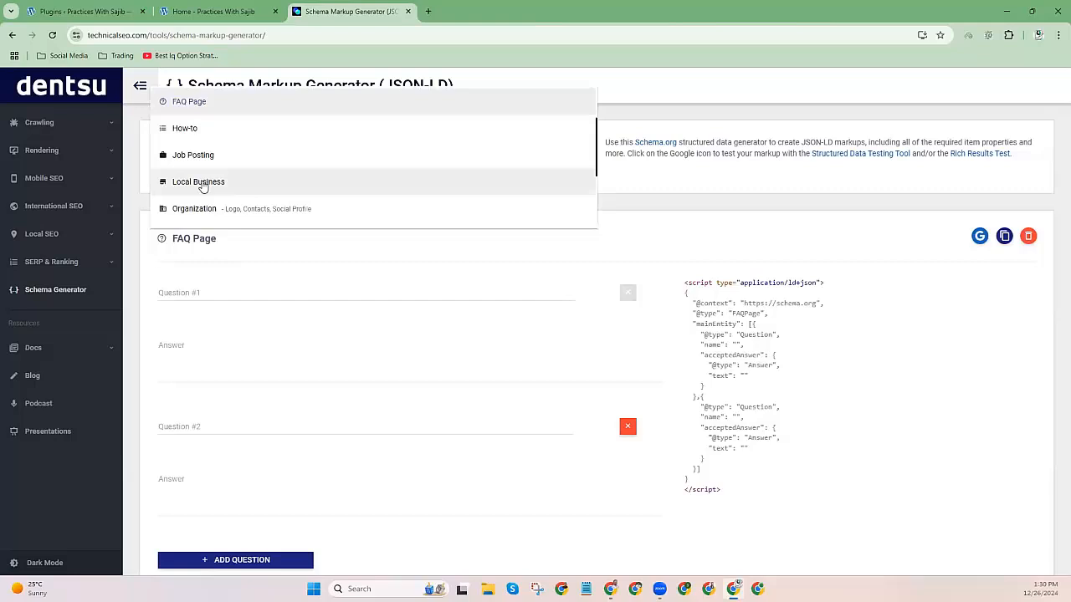
{"action": "left_click", "coordinate": [202, 186]}
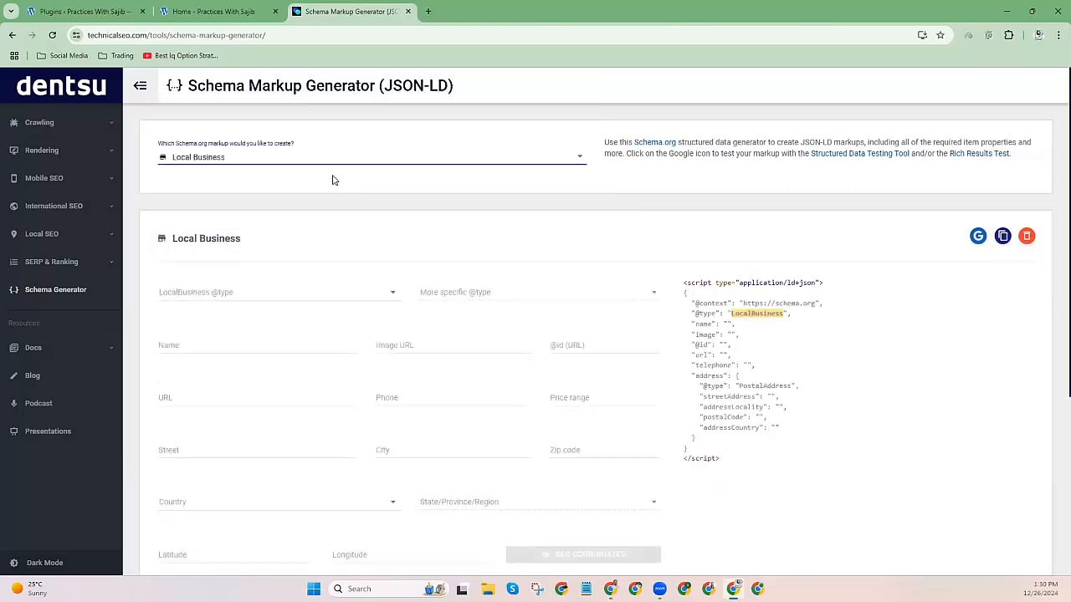
Compare the site's home page with the generator's Local Business form.
{"action": "scroll", "coordinate": [333, 197], "scroll_direction": "down", "scroll_amount": 1}
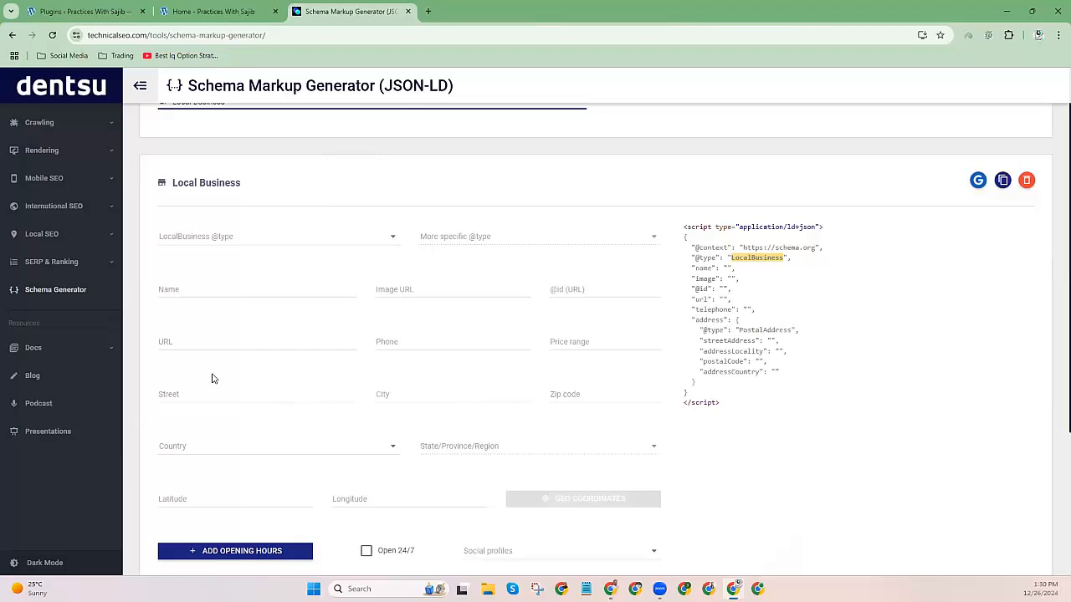
{"action": "left_click", "coordinate": [213, 11]}
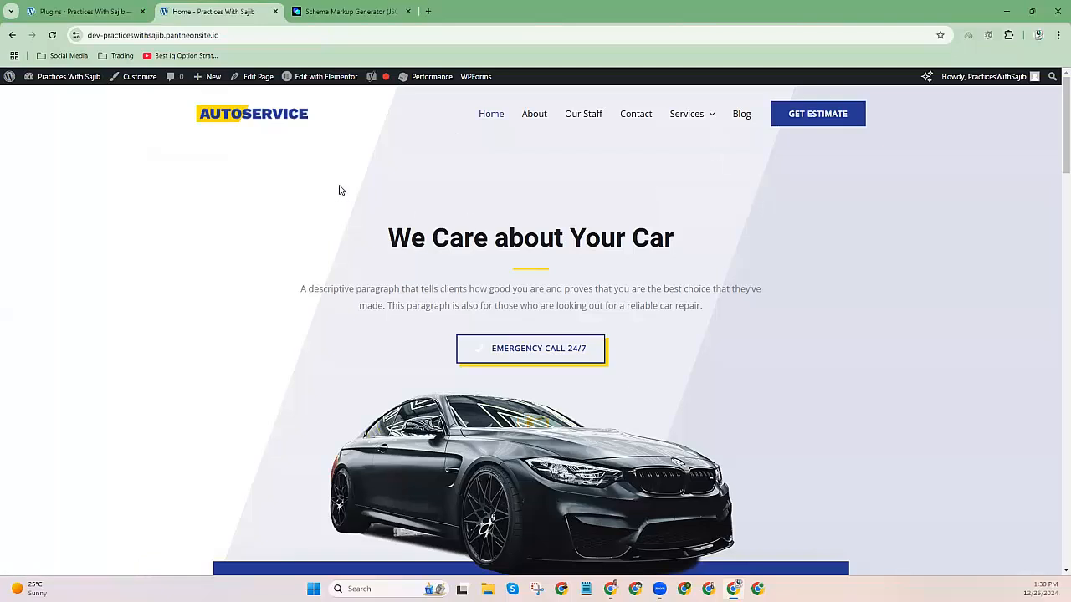
{"action": "mouse_move", "coordinate": [688, 115]}
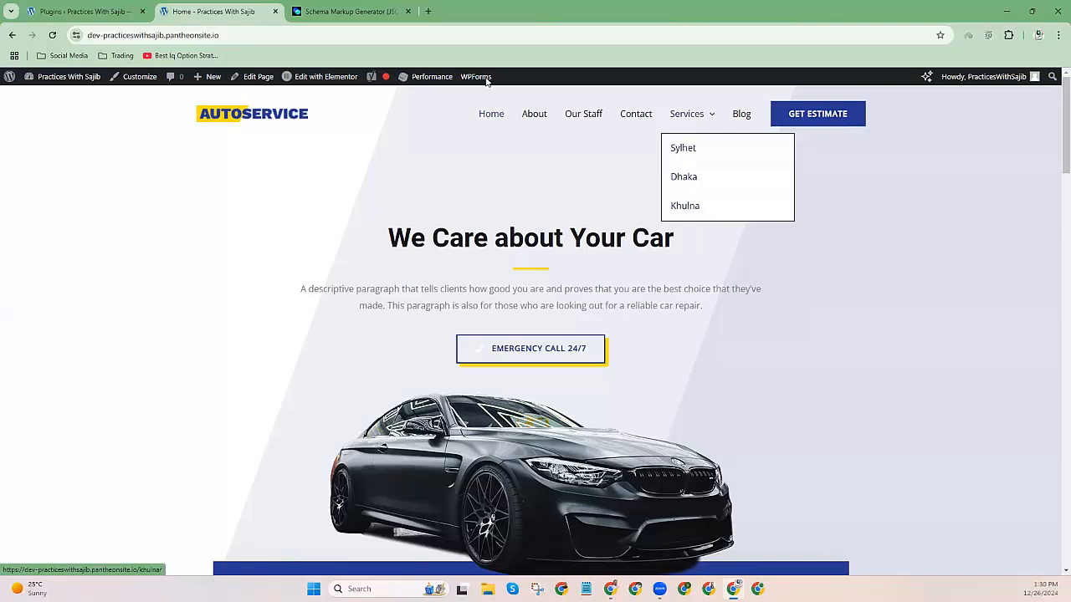
{"action": "left_click", "coordinate": [360, 13]}
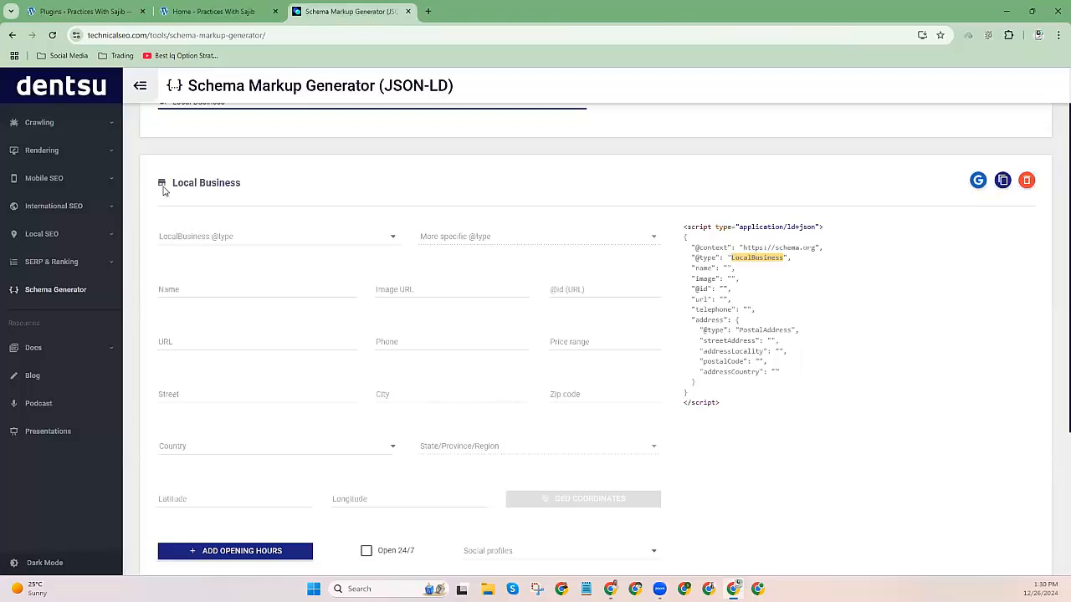
{"action": "left_click_drag", "start_coordinate": [170, 184], "coordinate": [306, 182]}
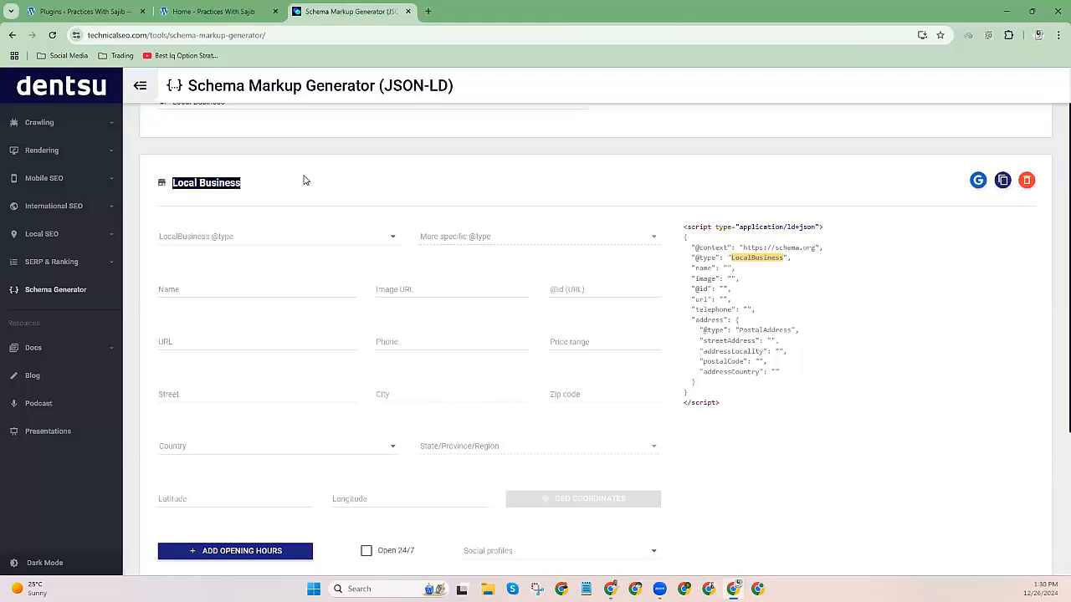
{"action": "left_click", "coordinate": [303, 181]}
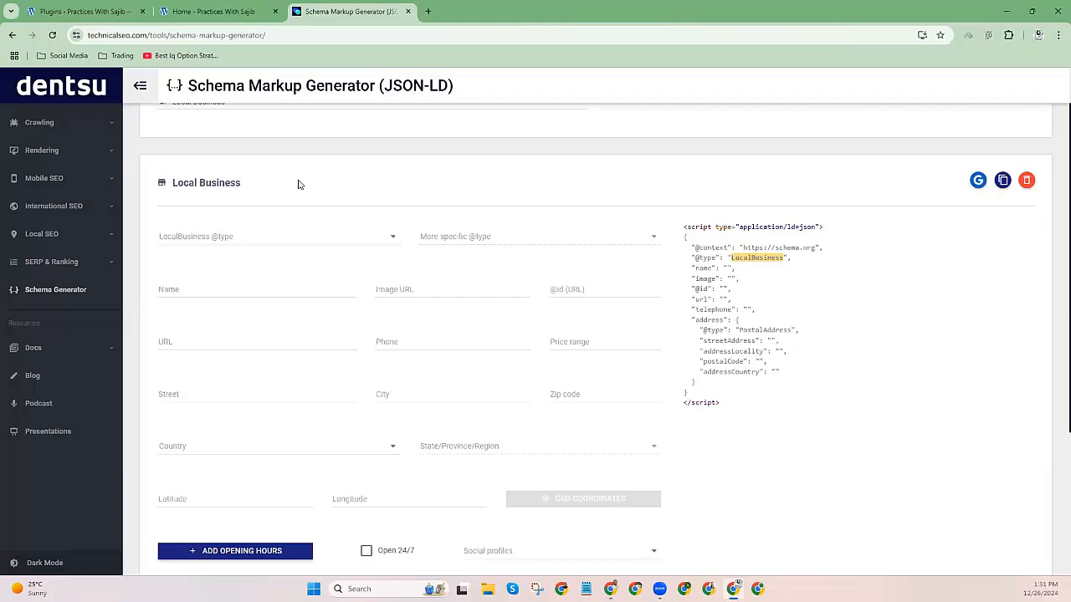
{"action": "left_click", "coordinate": [223, 13]}
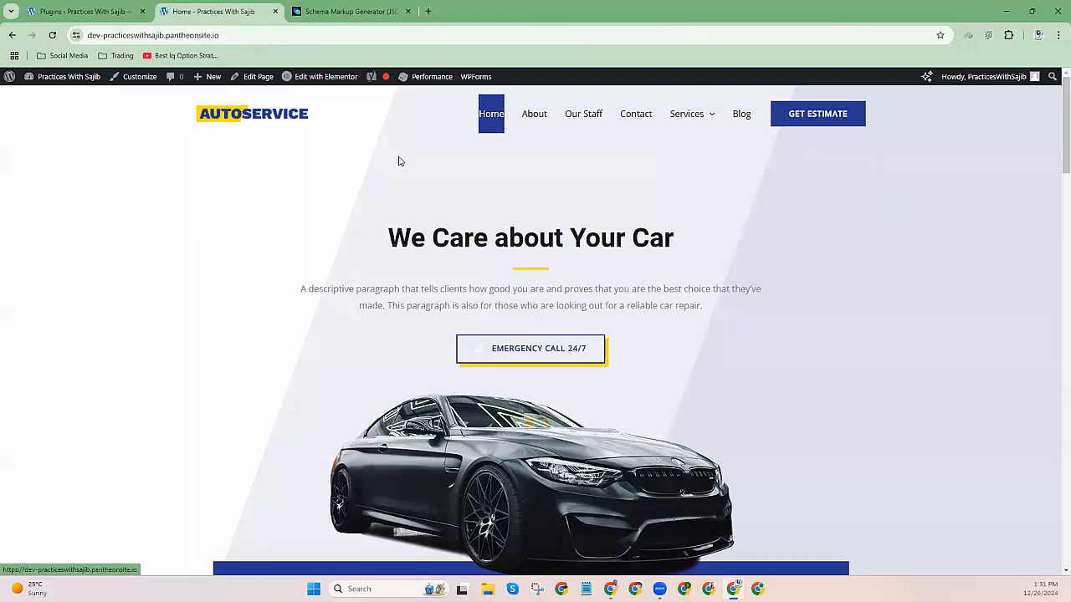
{"action": "left_click", "coordinate": [339, 11]}
Keep Local Business as the schema markup type.
{"action": "scroll", "coordinate": [268, 256], "scroll_direction": "up", "scroll_amount": 1}
{"action": "left_click", "coordinate": [215, 167]}
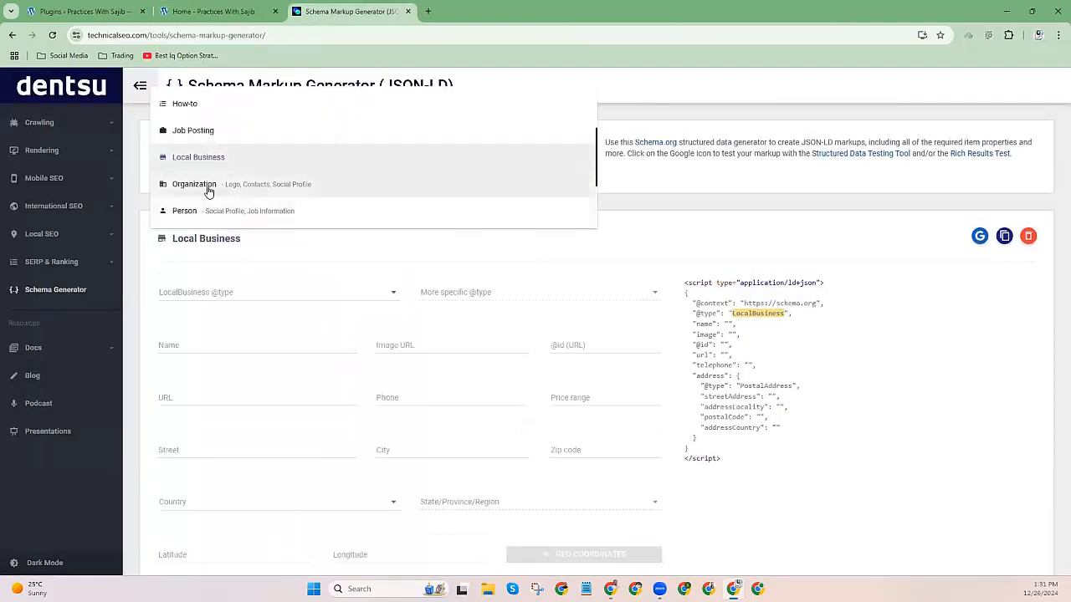
{"action": "scroll", "coordinate": [208, 190], "scroll_direction": "down", "scroll_amount": 2}
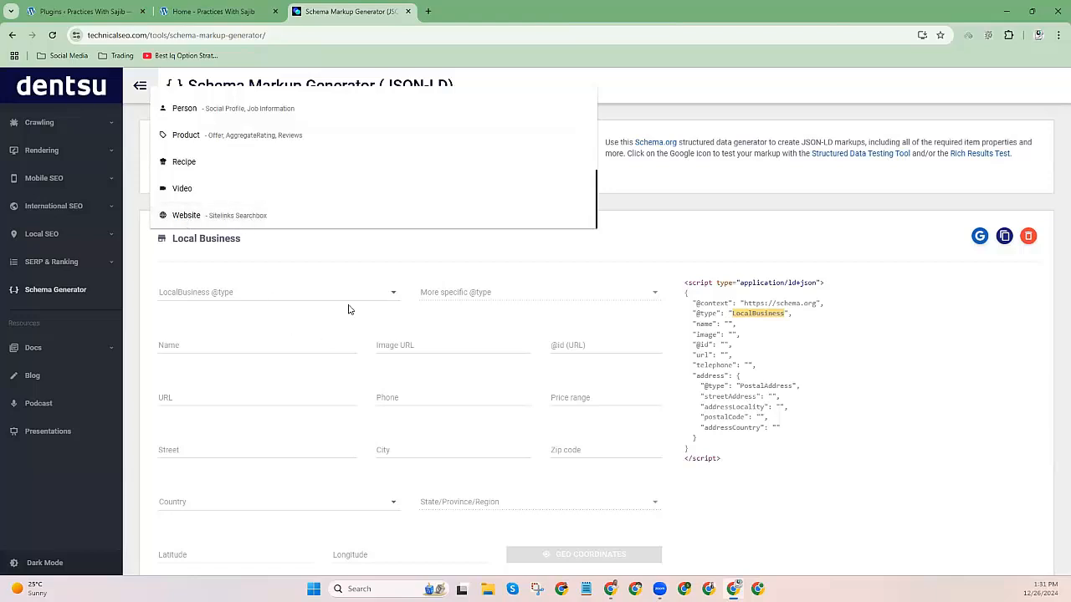
{"action": "left_click", "coordinate": [302, 259]}
Open the site's Services > Dhaka car-wash page for reference and return to the generator.
{"action": "left_click", "coordinate": [214, 11]}
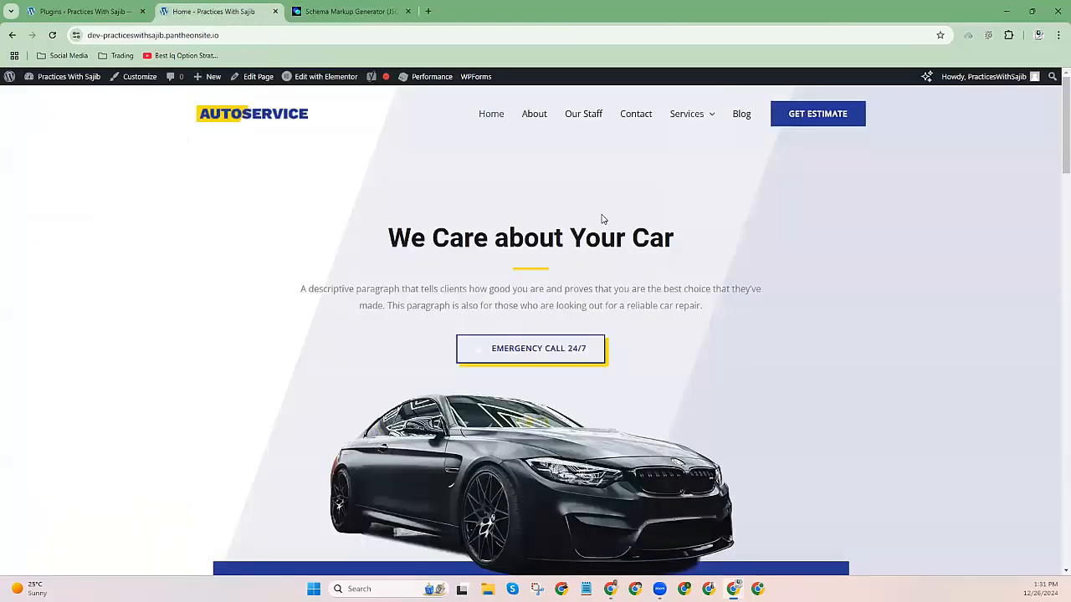
{"action": "mouse_move", "coordinate": [685, 117]}
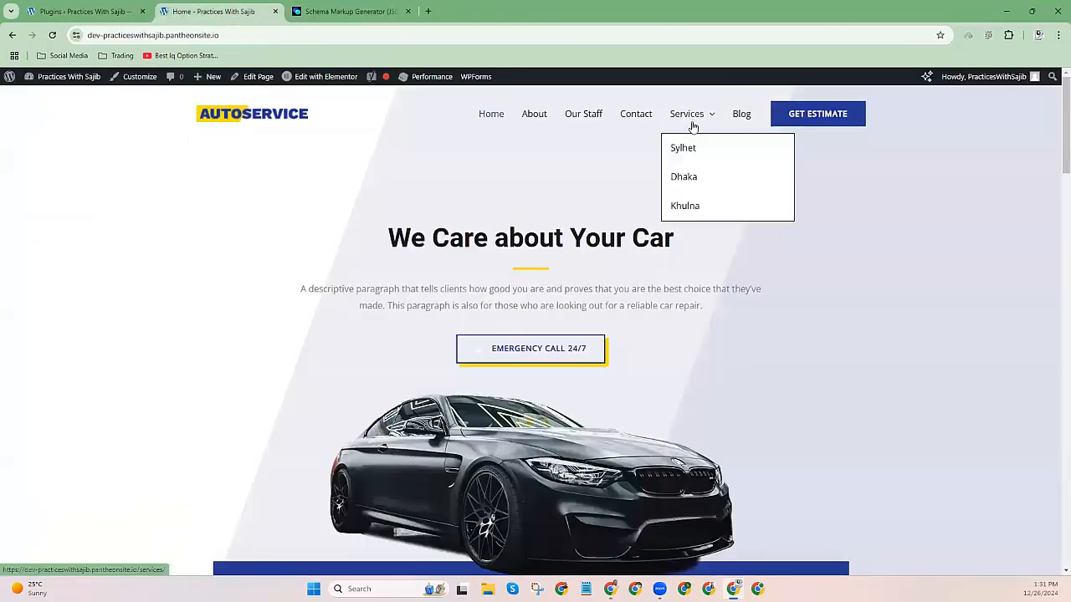
{"action": "left_click", "coordinate": [688, 182]}
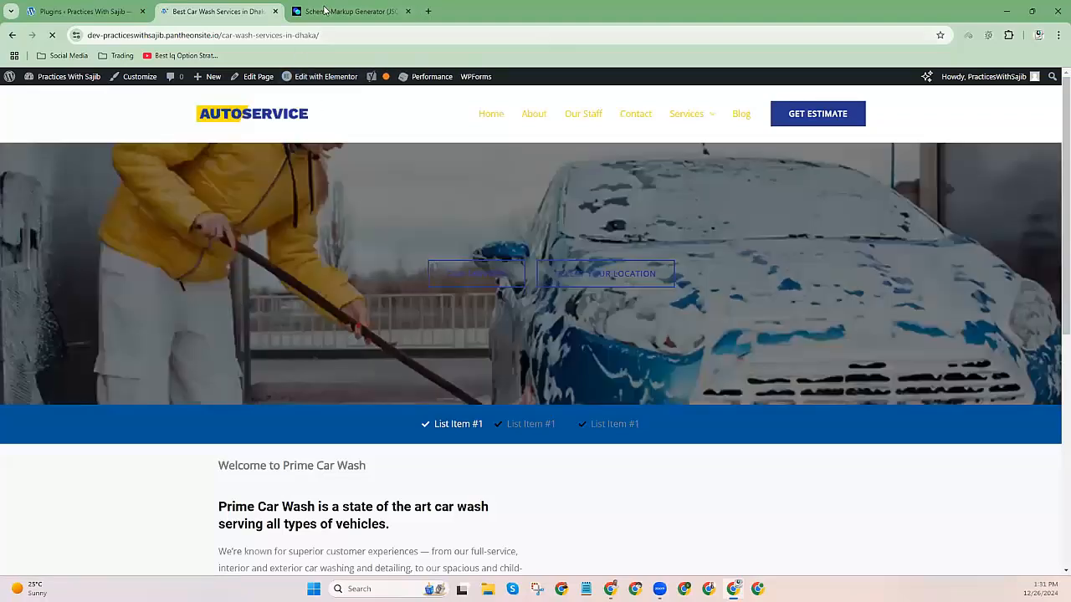
{"action": "key", "text": "ctrl+Tab"}
{"action": "left_click", "coordinate": [190, 299]}
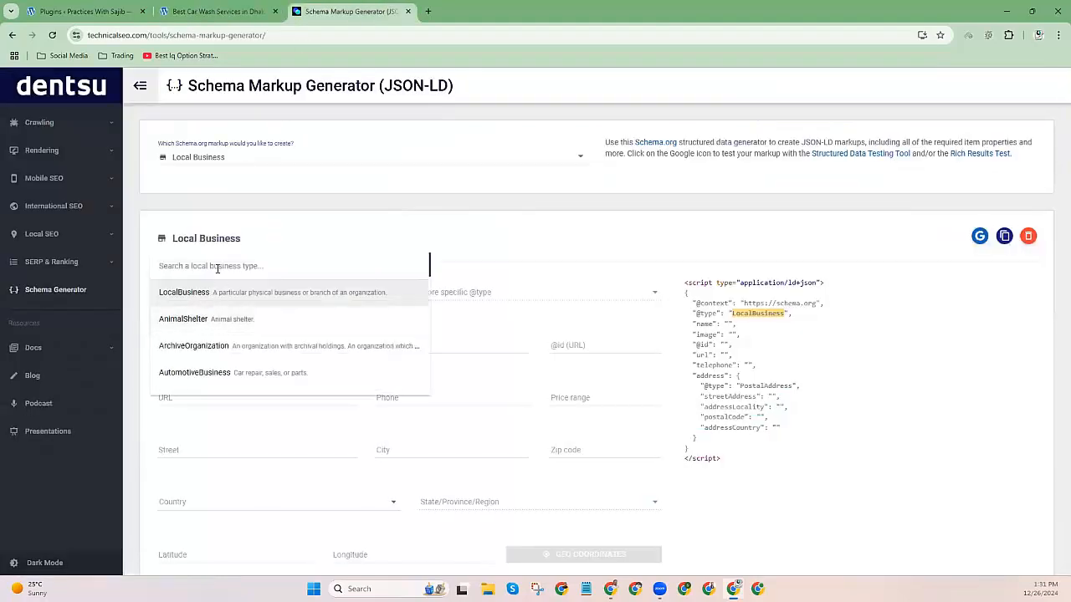
{"action": "left_click", "coordinate": [195, 266]}
{"action": "type", "text": "car"}
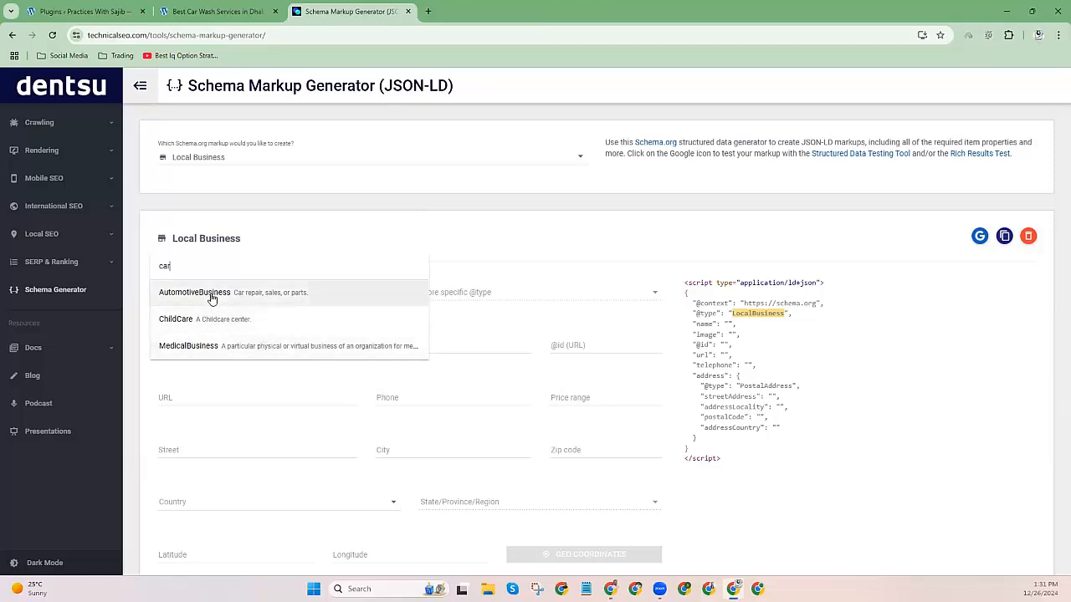
{"action": "left_click", "coordinate": [212, 294]}
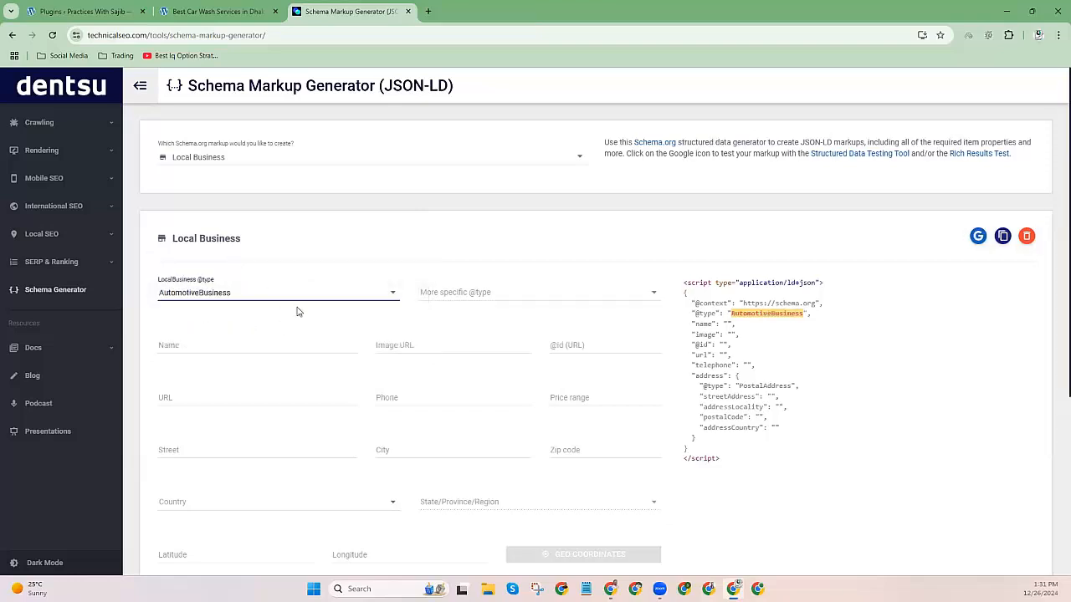
{"action": "left_click", "coordinate": [466, 297]}
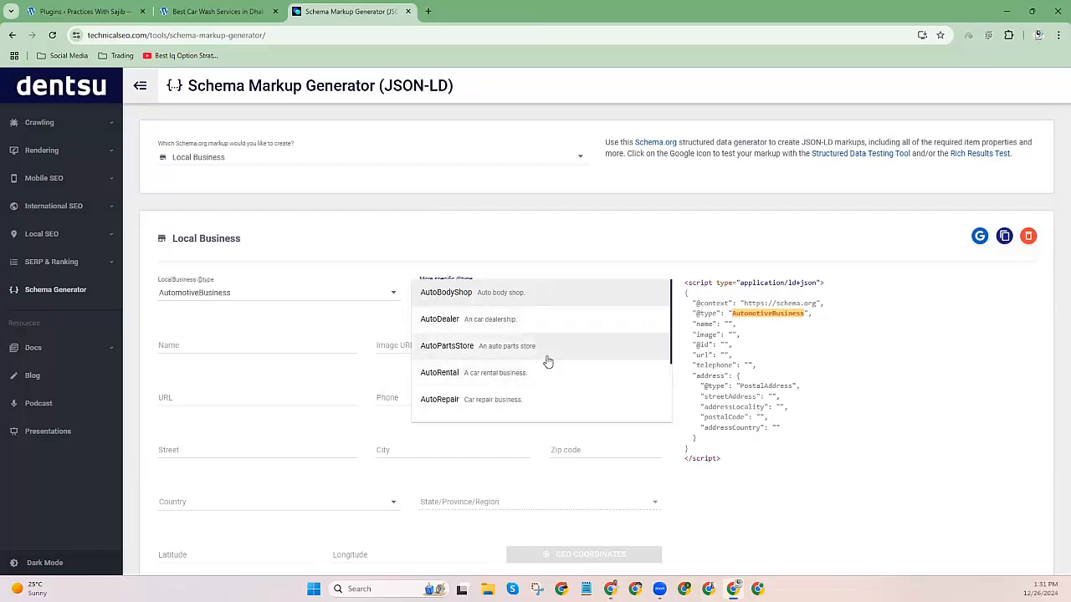
{"action": "scroll", "coordinate": [540, 390], "scroll_direction": "down", "scroll_amount": 1}
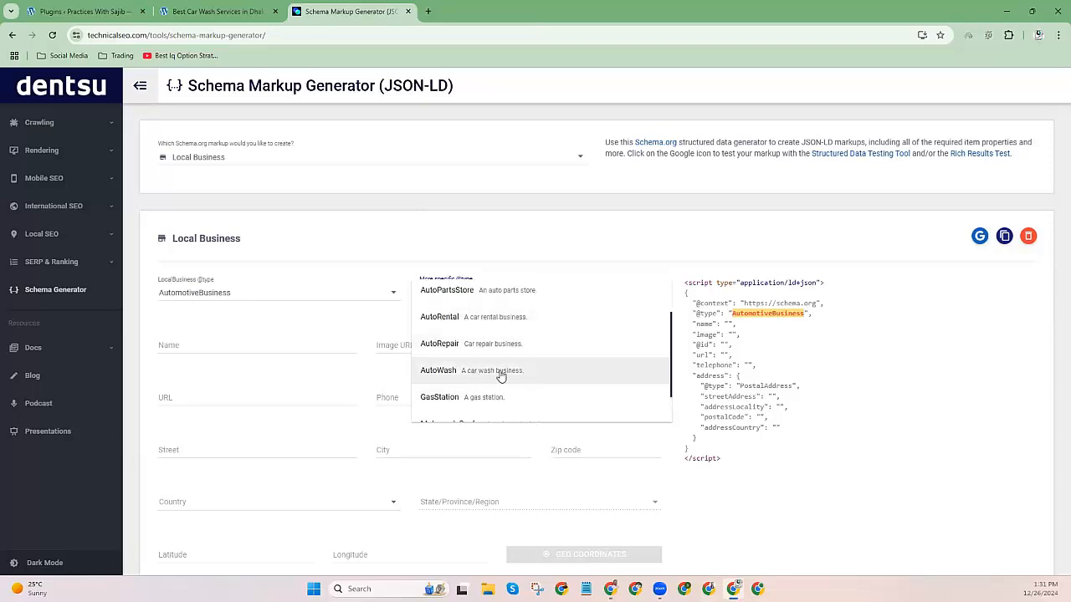
{"action": "left_click", "coordinate": [490, 370]}
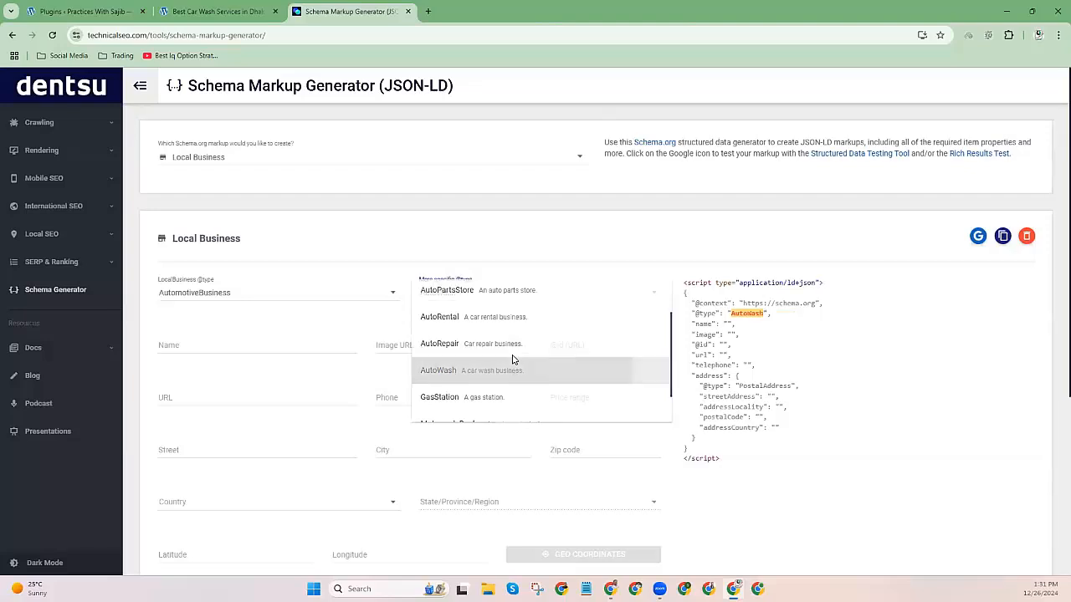
{"action": "left_click", "coordinate": [184, 348]}
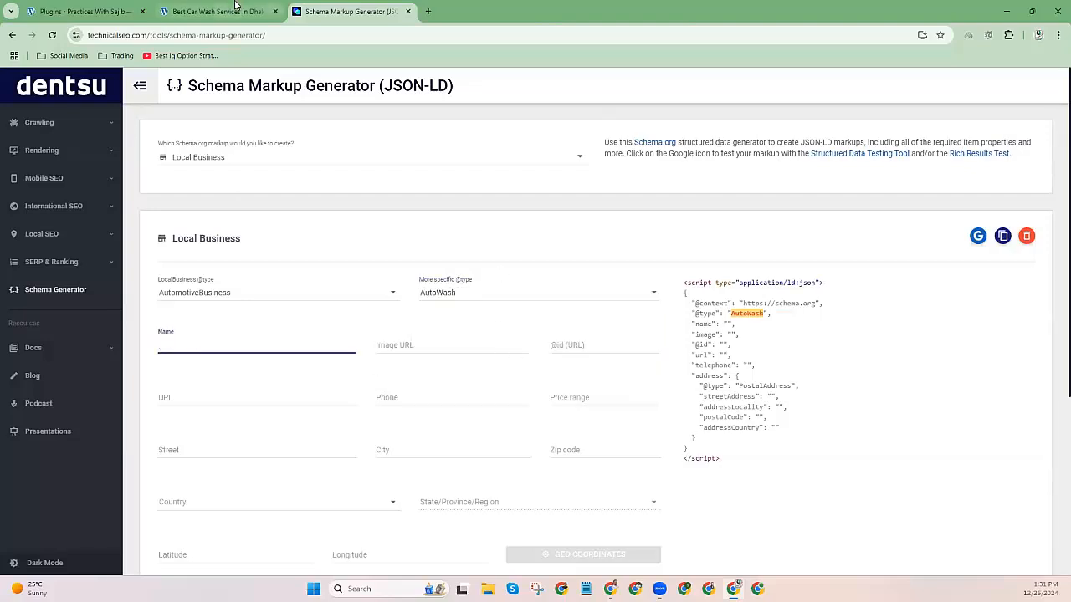
Enter the business name Auto Service, checking the car-wash page for details.
{"action": "left_click", "coordinate": [231, 7]}
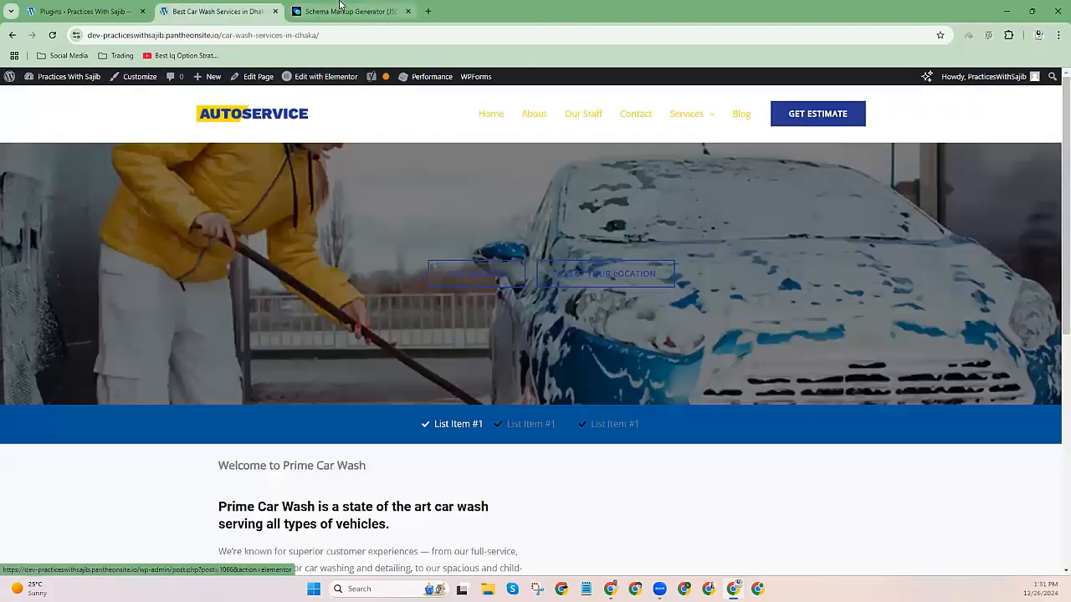
{"action": "left_click", "coordinate": [343, 11]}
{"action": "left_click", "coordinate": [179, 18]}
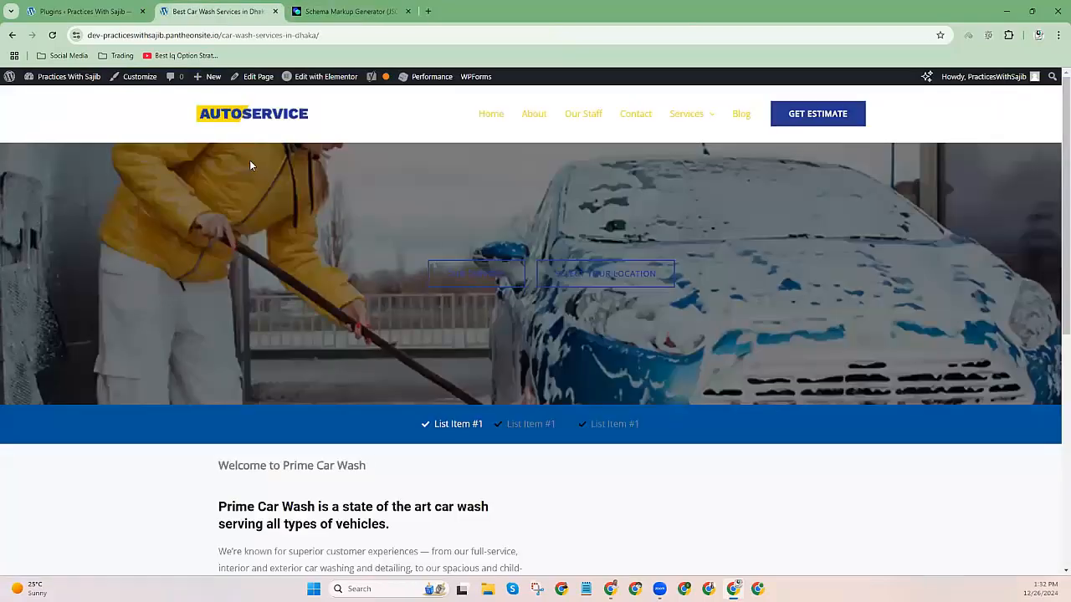
{"action": "key", "text": "ctrl+Tab"}
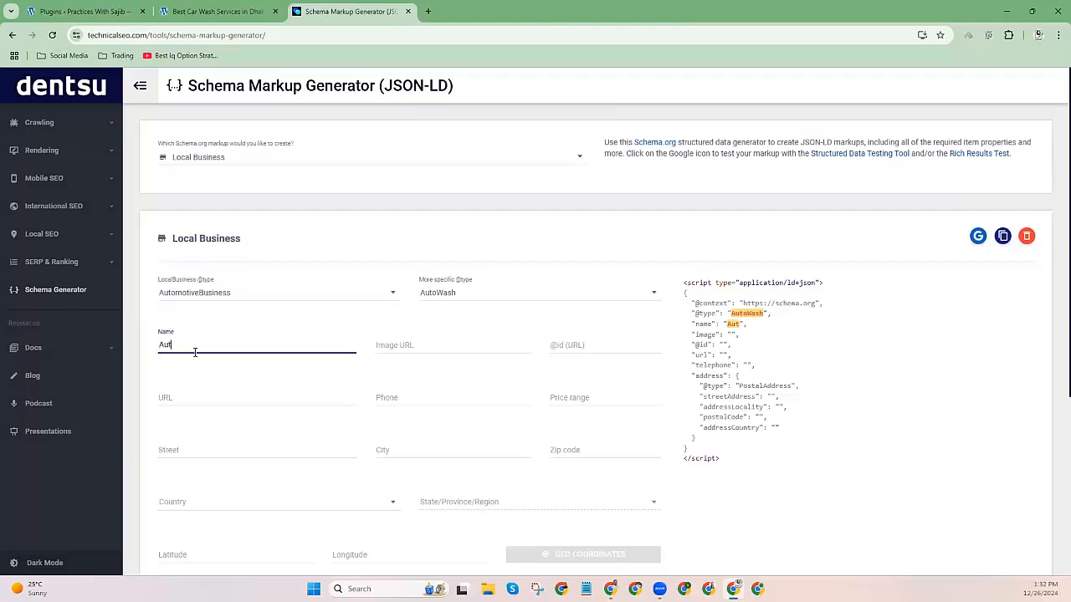
{"action": "type", "text": "S"}
{"action": "left_click", "coordinate": [396, 331]}
{"action": "key", "text": "ctrl+Tab"}
{"action": "key", "text": "ctrl+Tab"}
{"action": "scroll", "coordinate": [476, 468], "scroll_direction": "down", "scroll_amount": 6}
{"action": "scroll", "coordinate": [482, 468], "scroll_direction": "up", "scroll_amount": 5}
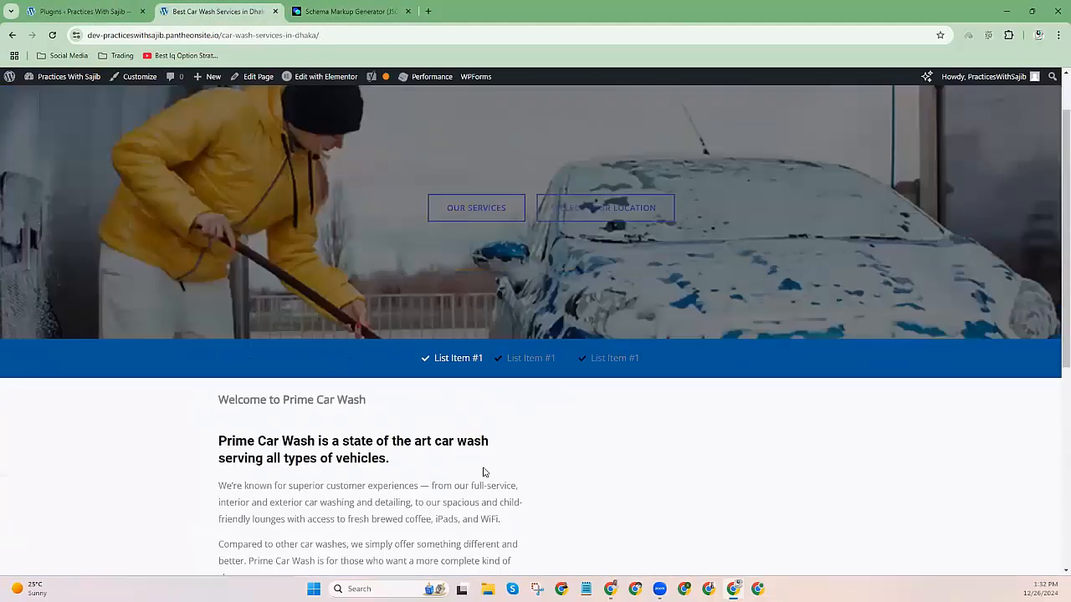
{"action": "scroll", "coordinate": [482, 472], "scroll_direction": "up", "scroll_amount": 1}
{"action": "right_click", "coordinate": [238, 223]}
{"action": "left_click", "coordinate": [128, 502]}
{"action": "scroll", "coordinate": [521, 515], "scroll_direction": "down", "scroll_amount": 2}
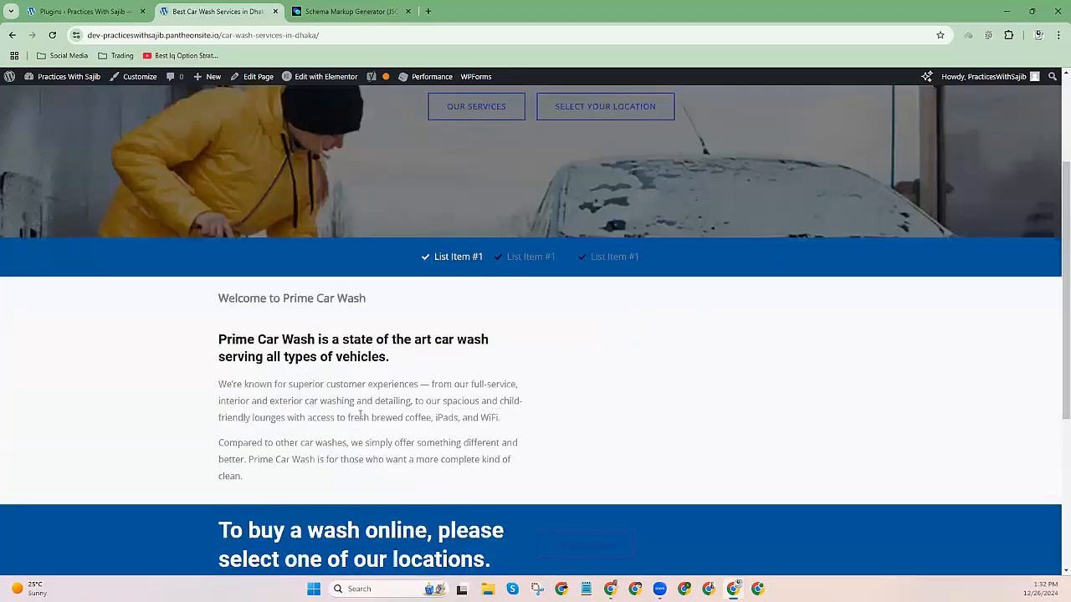
{"action": "left_click", "coordinate": [352, 11]}
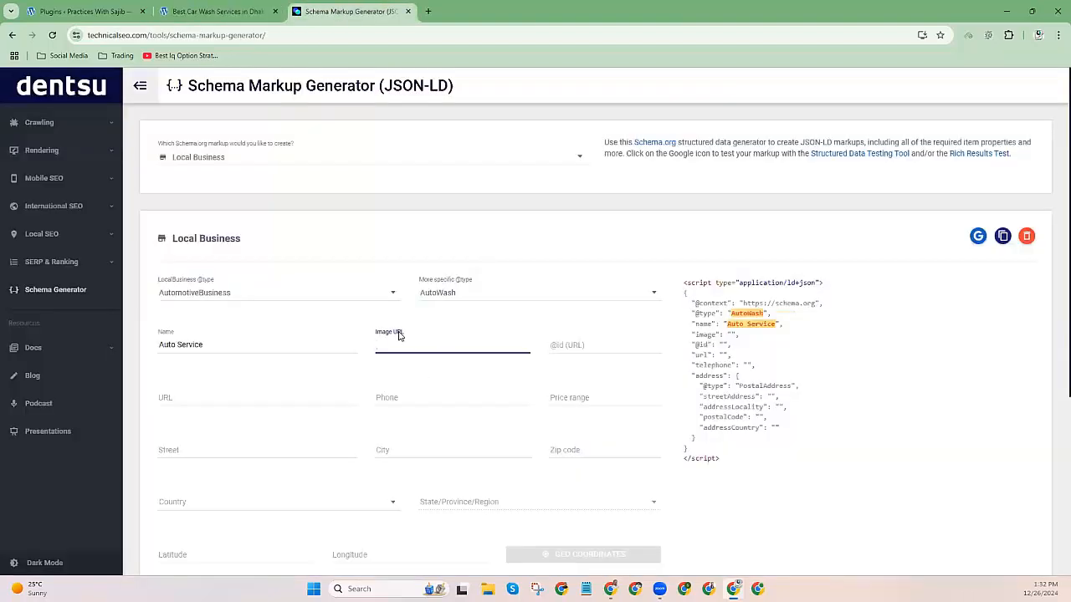
{"action": "left_click", "coordinate": [579, 341]}
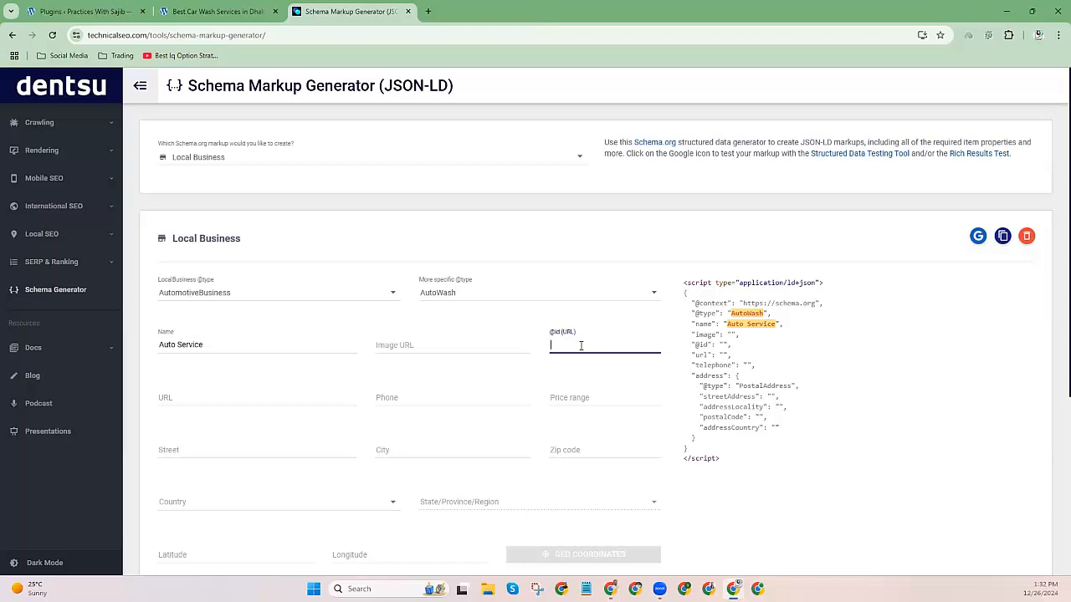
Copy the car-wash page address and paste it as the business URL.
{"action": "left_click", "coordinate": [171, 399]}
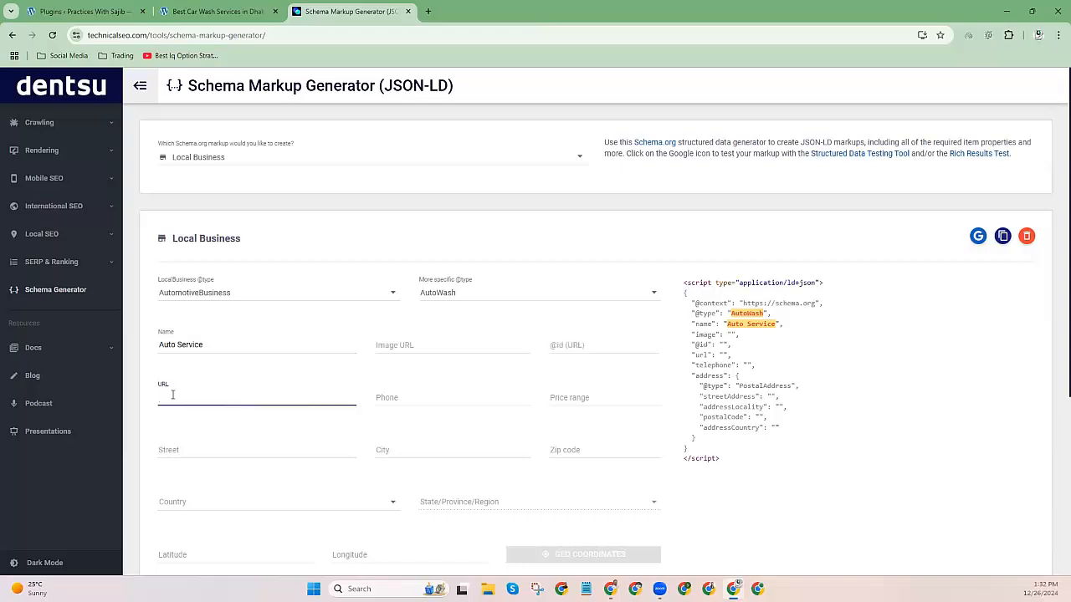
{"action": "left_click", "coordinate": [209, 11]}
{"action": "left_click", "coordinate": [205, 35]}
{"action": "right_click", "coordinate": [205, 35]}
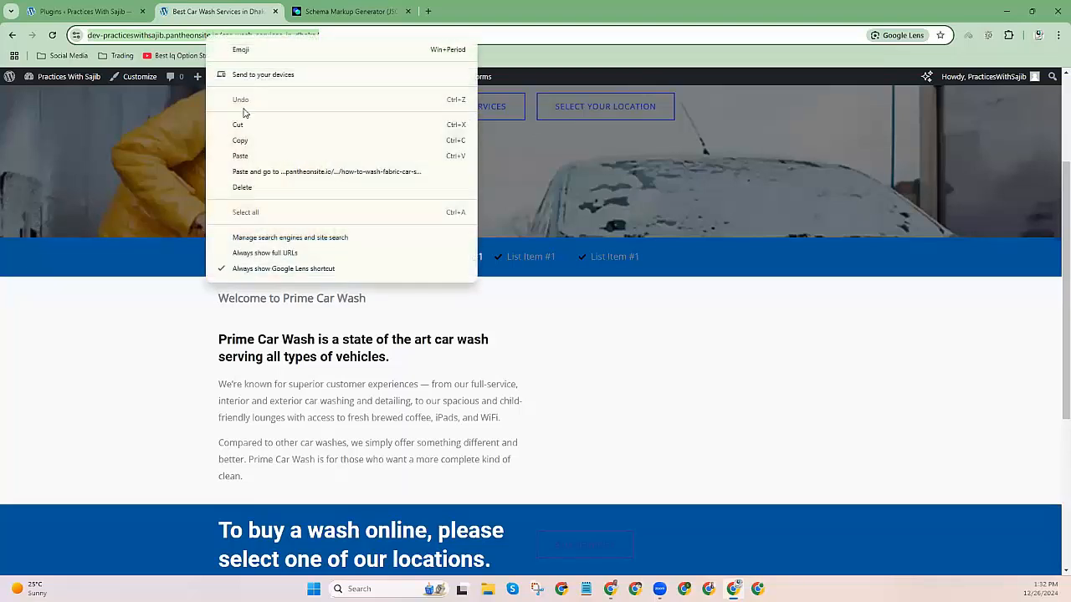
{"action": "left_click", "coordinate": [242, 139]}
{"action": "left_click", "coordinate": [351, 10]}
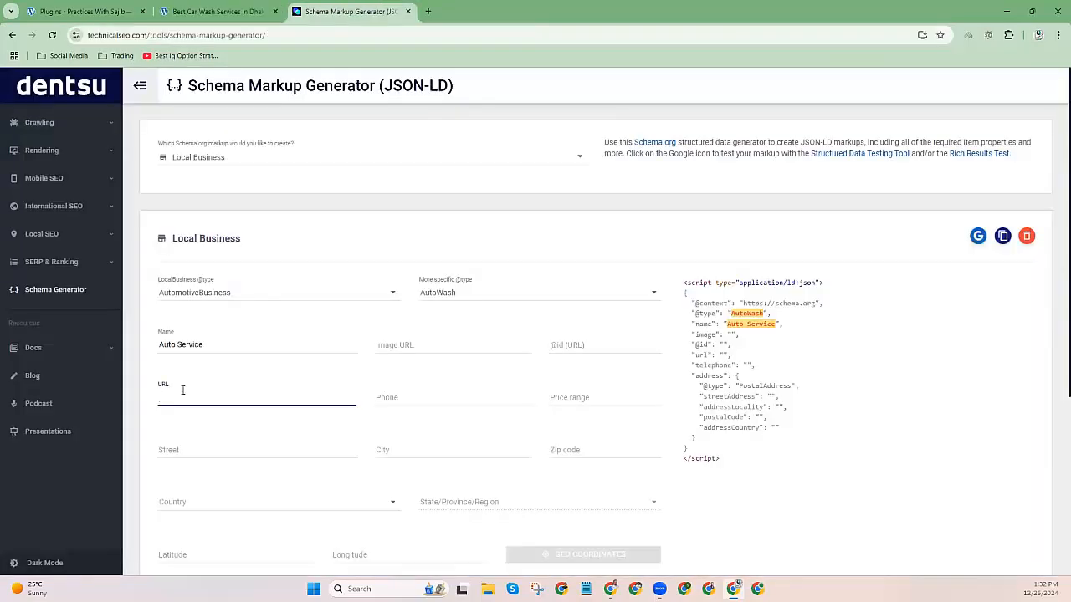
{"action": "key", "text": "ctrl+v"}
Go to the phone number field and look up details on the car-wash page.
{"action": "left_click", "coordinate": [416, 401]}
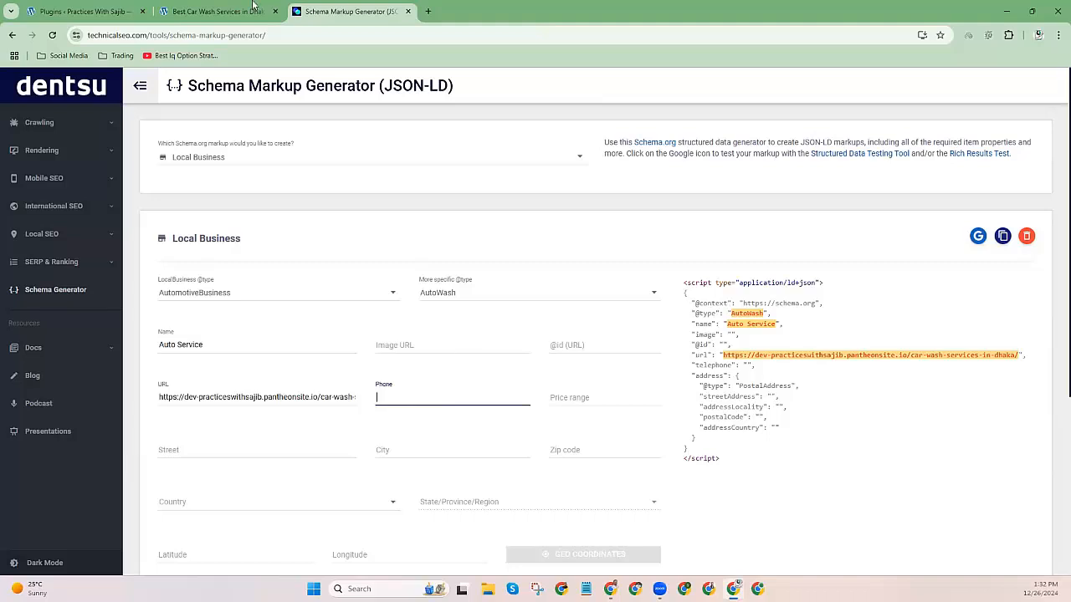
{"action": "left_click", "coordinate": [220, 12]}
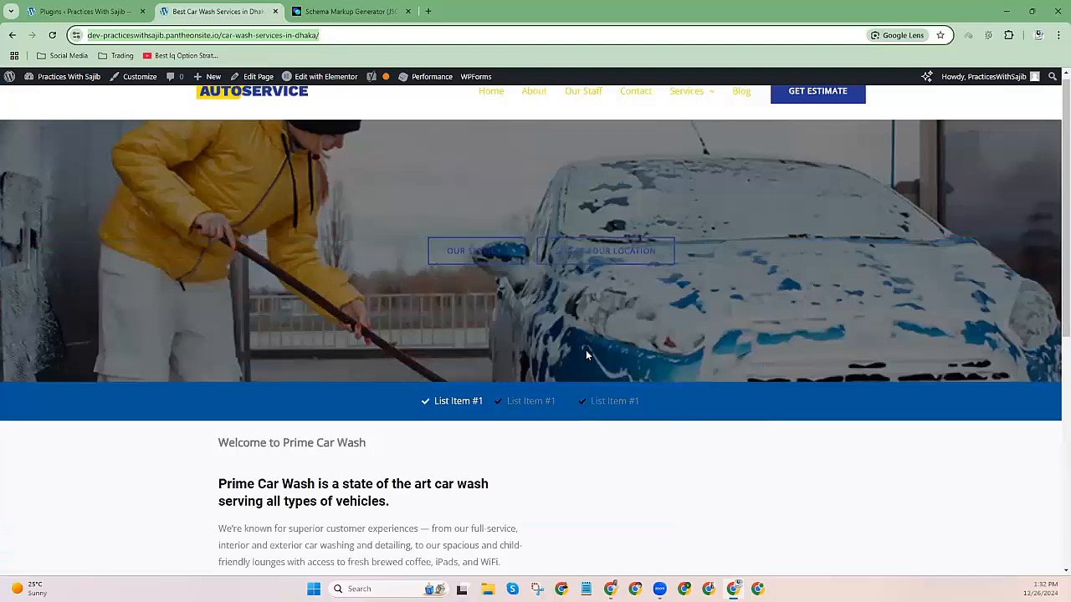
{"action": "scroll", "coordinate": [585, 355], "scroll_direction": "up", "scroll_amount": 1}
{"action": "mouse_move", "coordinate": [660, 96]}
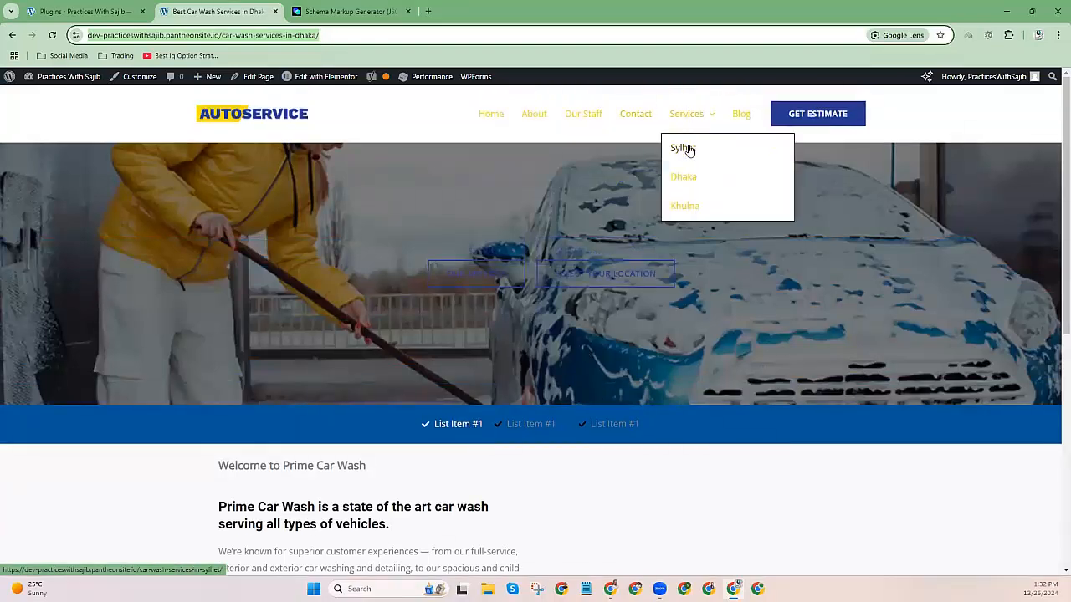
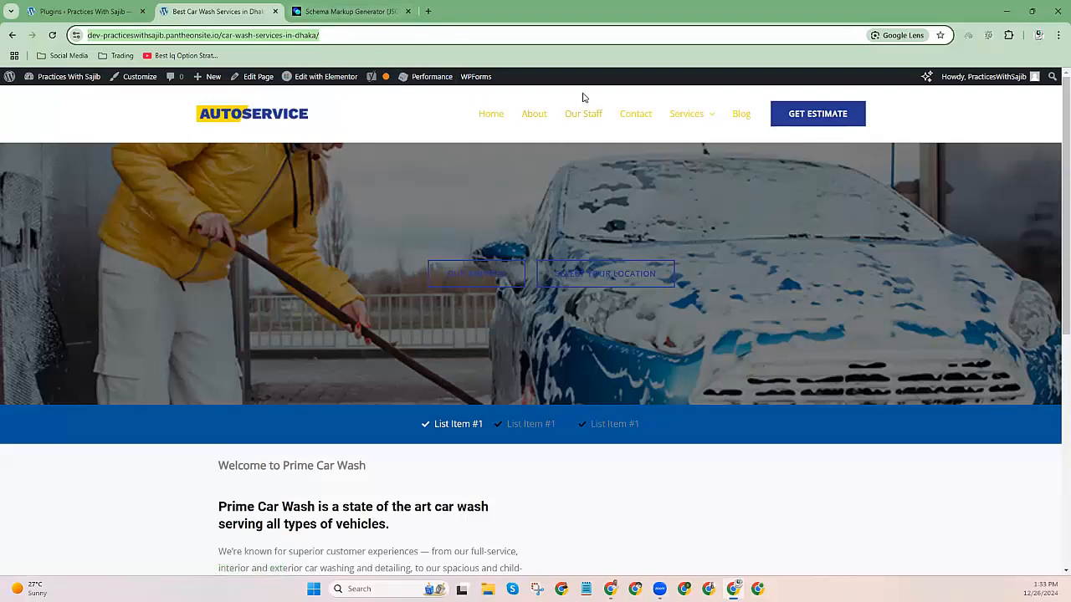
Enter the car wash's business phone number in the generator's Phone field.
{"action": "left_click", "coordinate": [352, 12]}
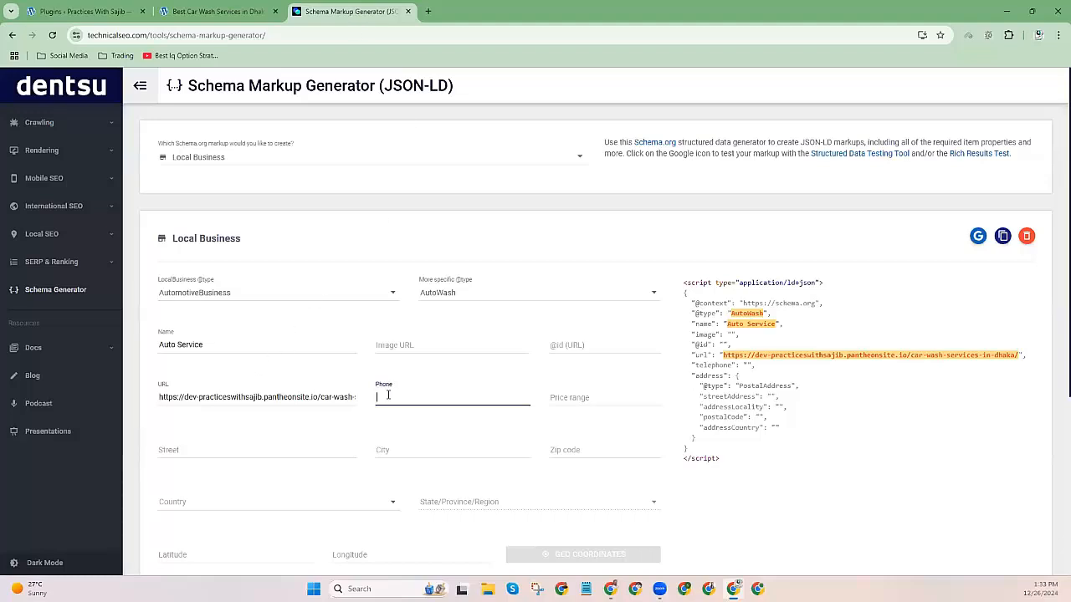
{"action": "left_click_drag", "start_coordinate": [430, 397], "coordinate": [378, 398]}
{"action": "double_click", "coordinate": [421, 402]}
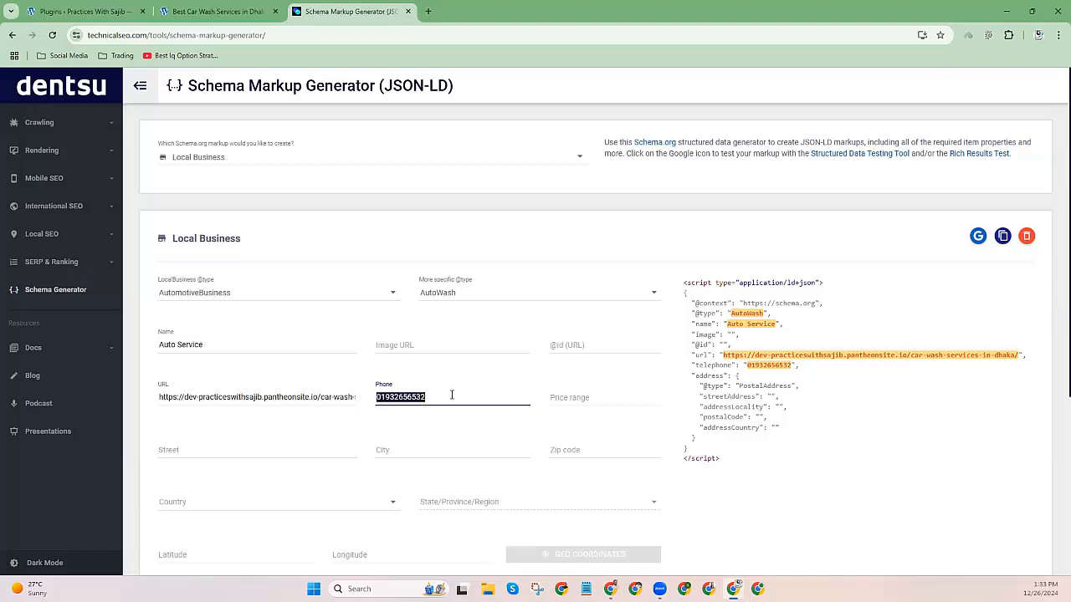
{"action": "left_click", "coordinate": [604, 393]}
{"action": "left_click", "coordinate": [181, 449]}
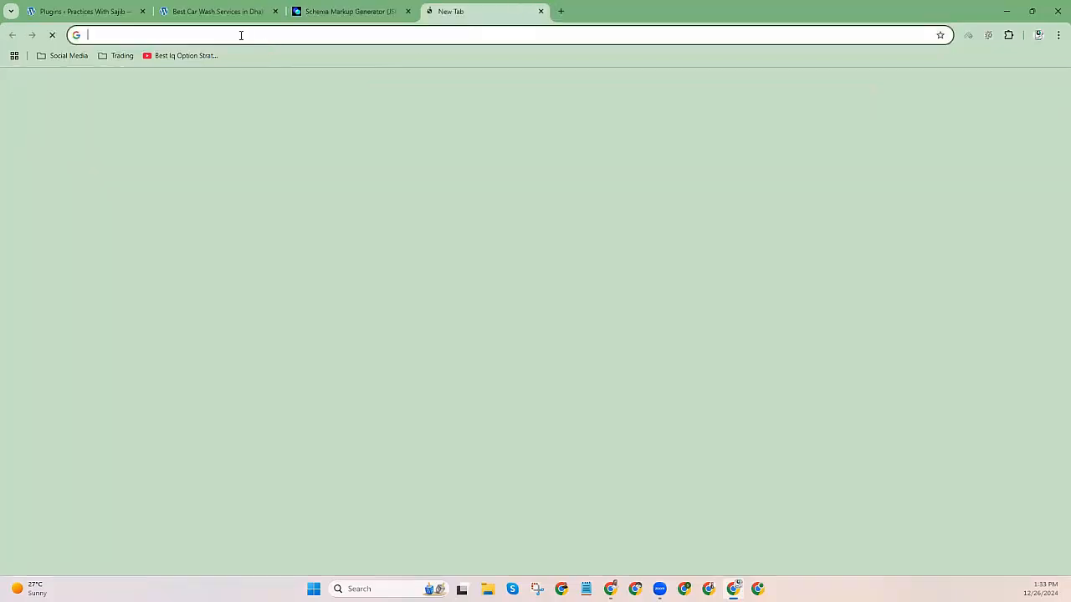
Search Google for the business by name in a new tab.
{"action": "left_click", "coordinate": [427, 11]}
{"action": "type", "text": "sajib roy"}
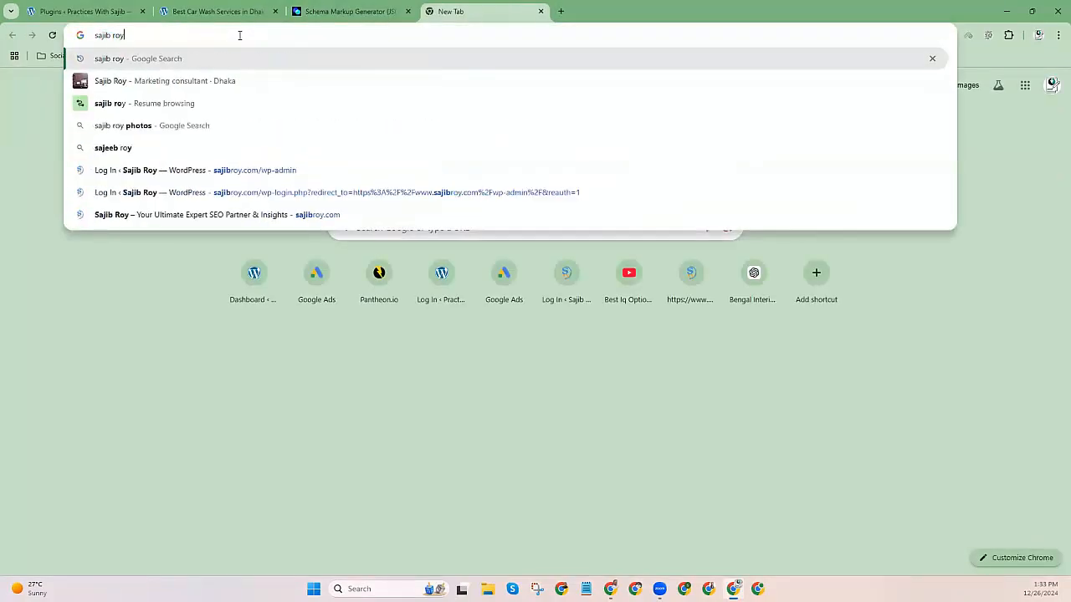
{"action": "key", "text": "Return"}
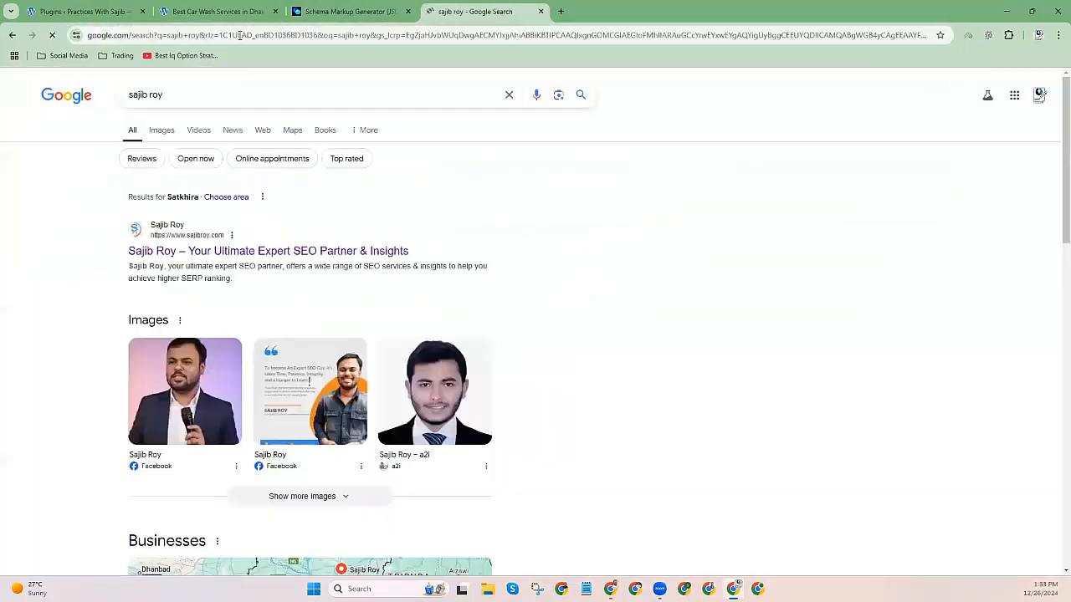
{"action": "scroll", "coordinate": [336, 296], "scroll_direction": "down", "scroll_amount": 7}
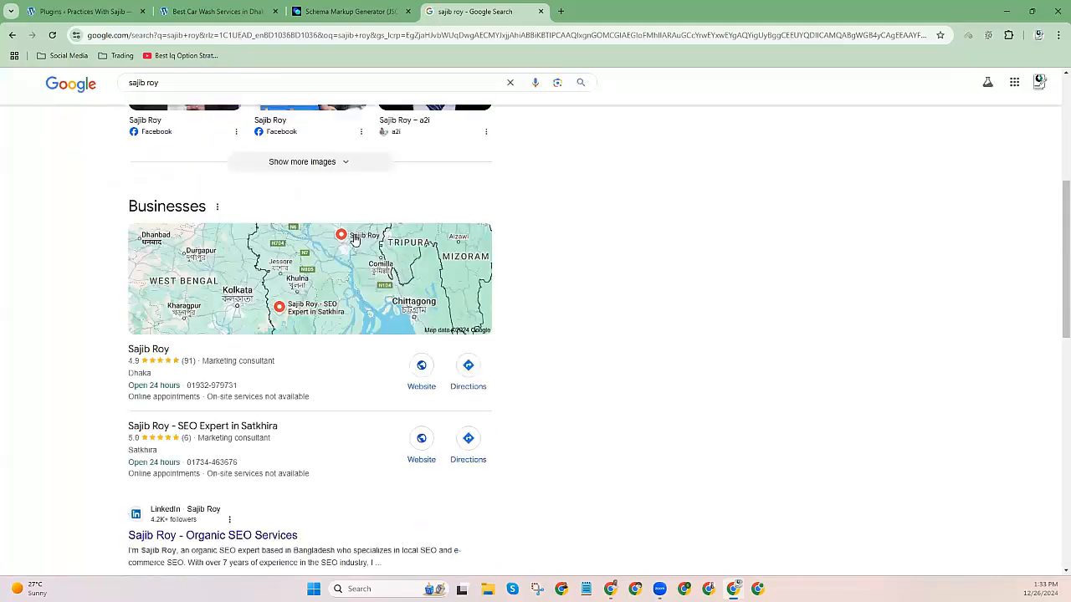
{"action": "scroll", "coordinate": [151, 193], "scroll_direction": "up", "scroll_amount": 1}
Copy the business's full postal address from its Google listing.
{"action": "left_click", "coordinate": [151, 193]}
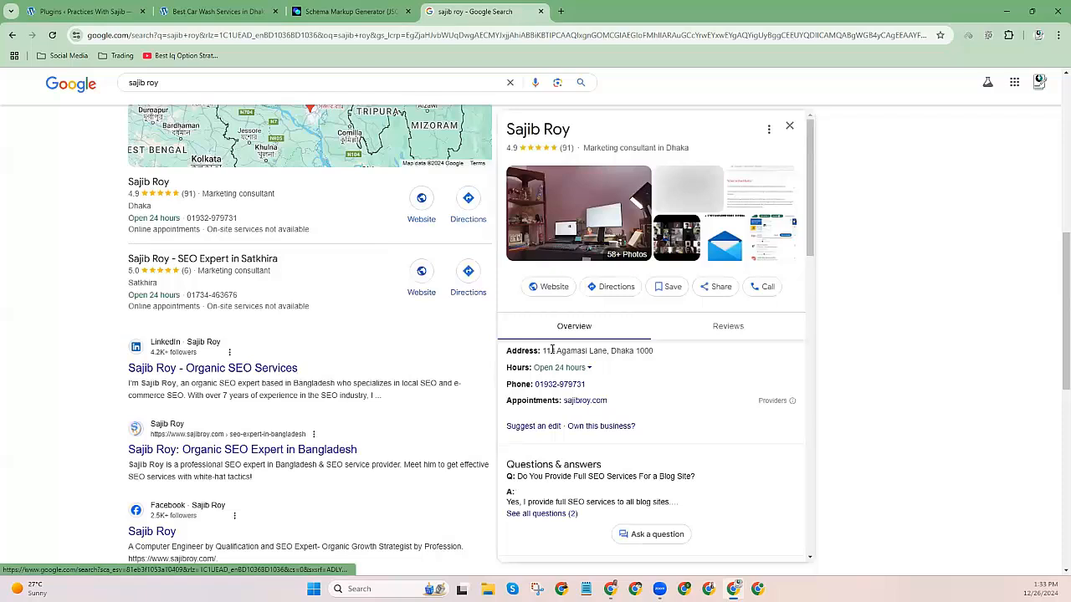
{"action": "left_click_drag", "start_coordinate": [543, 351], "coordinate": [669, 353]}
{"action": "right_click", "coordinate": [645, 352]}
{"action": "left_click", "coordinate": [664, 367]}
{"action": "left_click", "coordinate": [347, 11]}
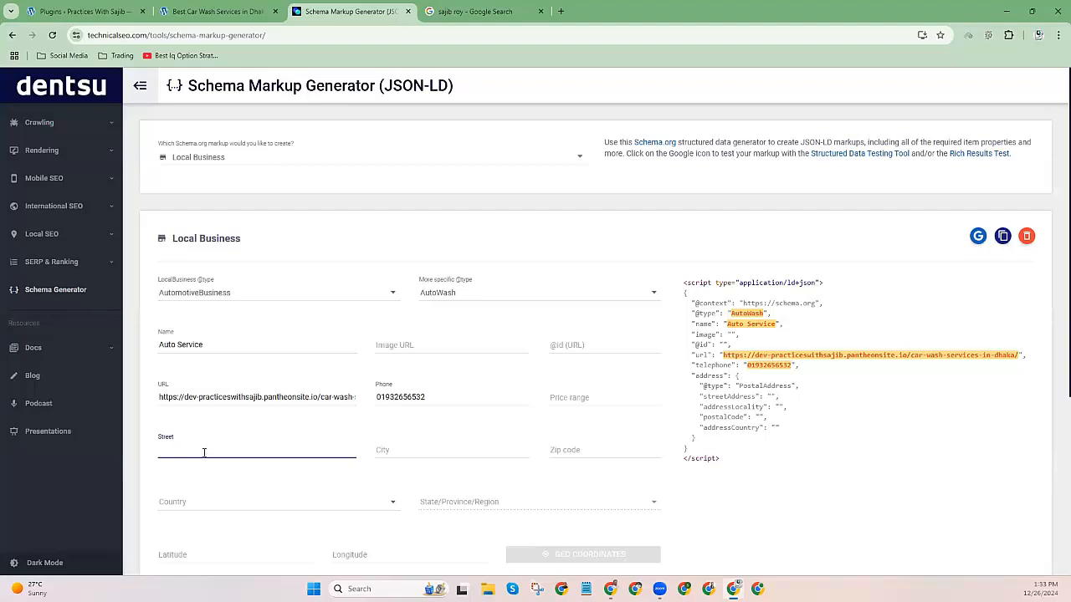
Paste the address into Street and move the city into City, leaving only Dhaka.
{"action": "key", "text": "ctrl+v"}
{"action": "left_click_drag", "start_coordinate": [228, 450], "coordinate": [308, 450]}
{"action": "right_click", "coordinate": [263, 452]}
{"action": "left_click", "coordinate": [298, 241]}
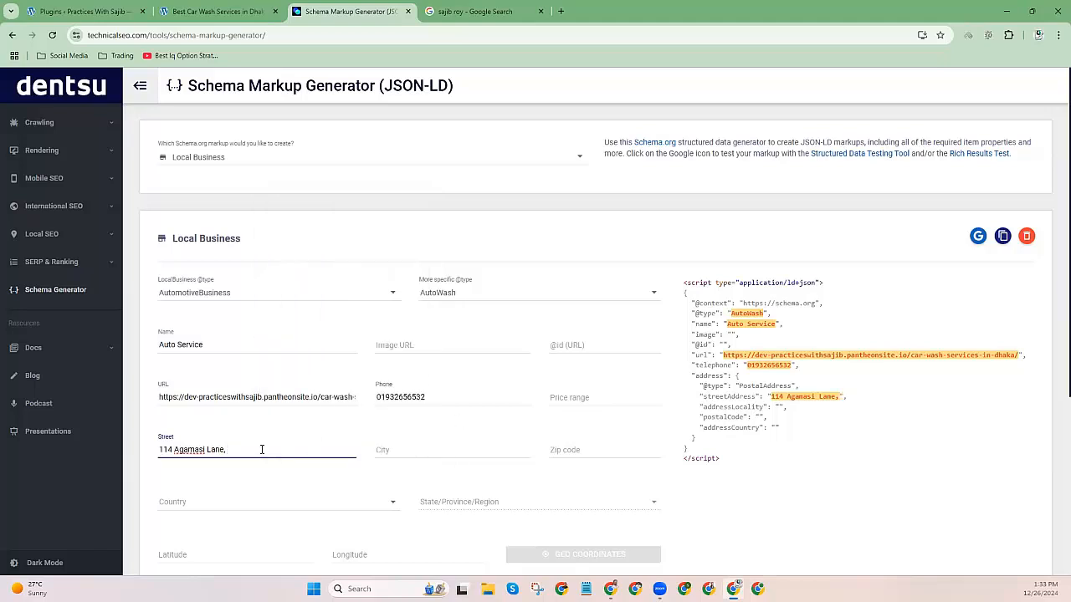
{"action": "left_click", "coordinate": [420, 447]}
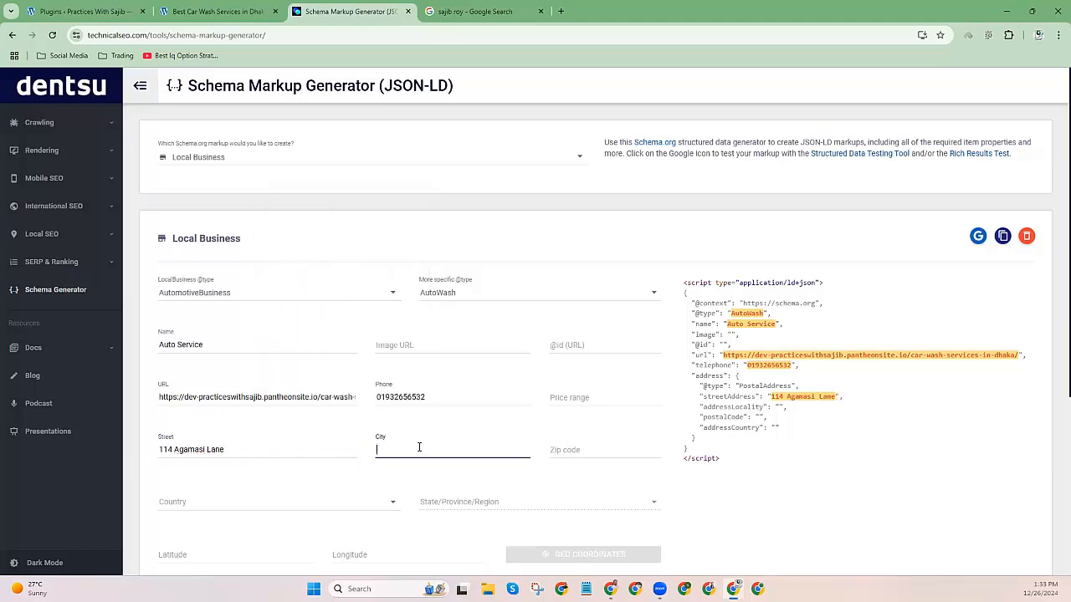
{"action": "key", "text": "ctrl+v"}
{"action": "key", "text": "BackSpace"}
{"action": "key", "text": "BackSpace"}
{"action": "key", "text": "BackSpace"}
{"action": "key", "text": "BackSpace"}
{"action": "key", "text": "BackSpace"}
Set the zip code to 1000 and choose Bangladesh as the country.
{"action": "left_click", "coordinate": [583, 450]}
{"action": "type", "text": "1000"}
{"action": "scroll", "coordinate": [226, 444], "scroll_direction": "down", "scroll_amount": 1}
{"action": "left_click", "coordinate": [207, 447]}
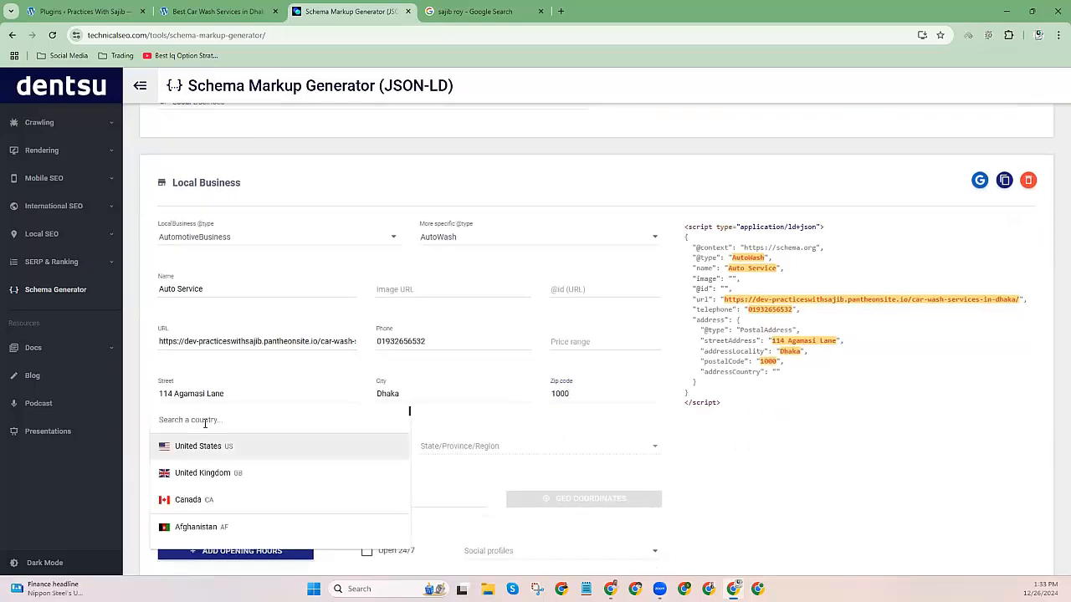
{"action": "key", "text": "b"}
{"action": "key", "text": "n"}
{"action": "left_click", "coordinate": [204, 420]}
{"action": "type", "text": "bang"}
{"action": "left_click", "coordinate": [207, 448]}
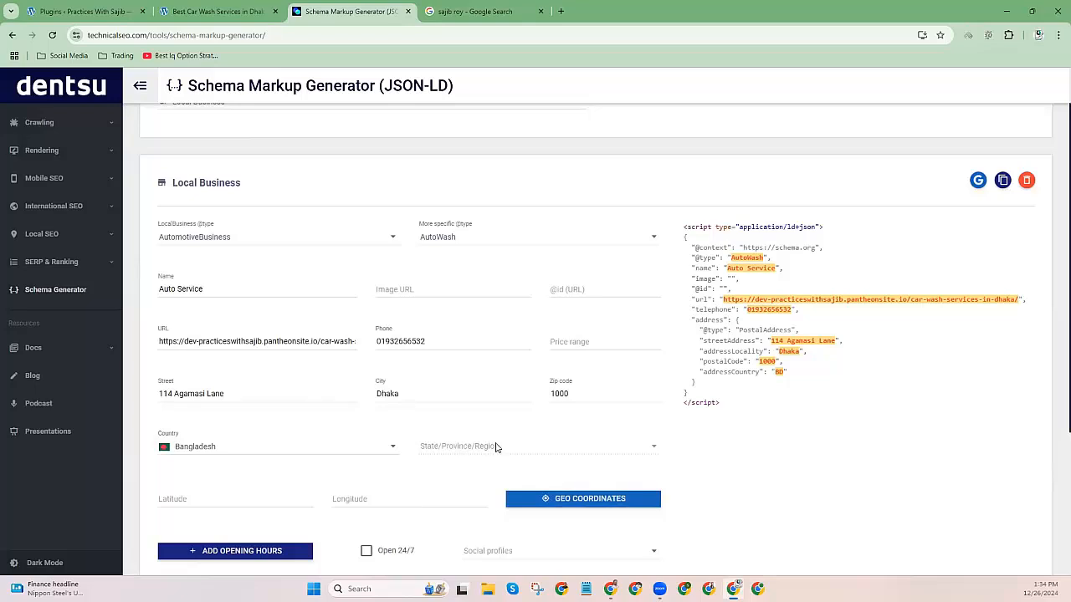
{"action": "scroll", "coordinate": [636, 443], "scroll_direction": "down", "scroll_amount": 1}
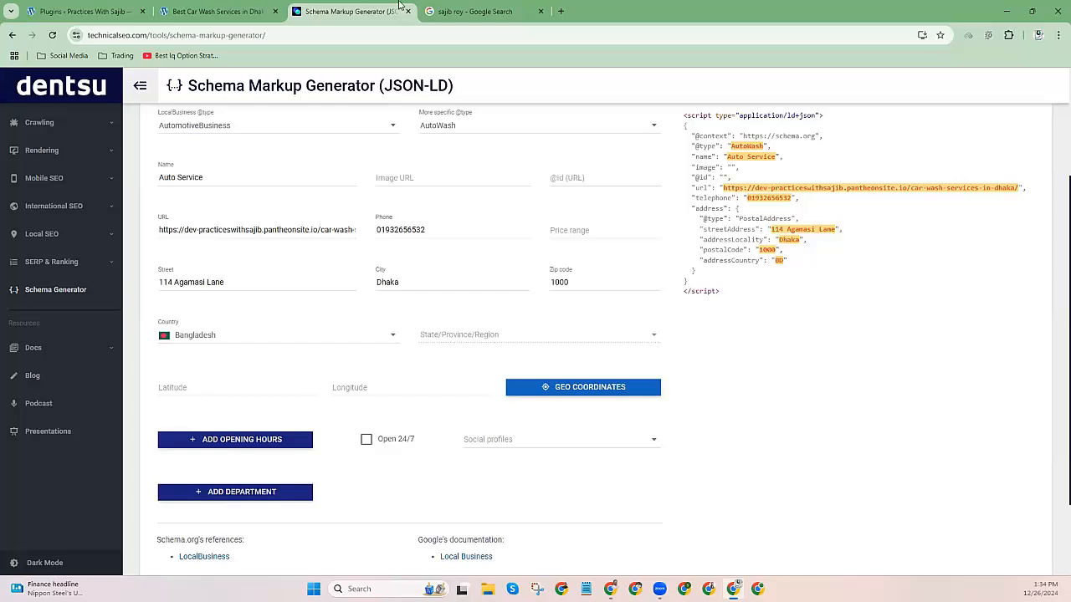
Inspect the business's pin on the Google search results map.
{"action": "left_click", "coordinate": [456, 10]}
{"action": "scroll", "coordinate": [324, 343], "scroll_direction": "up", "scroll_amount": 5}
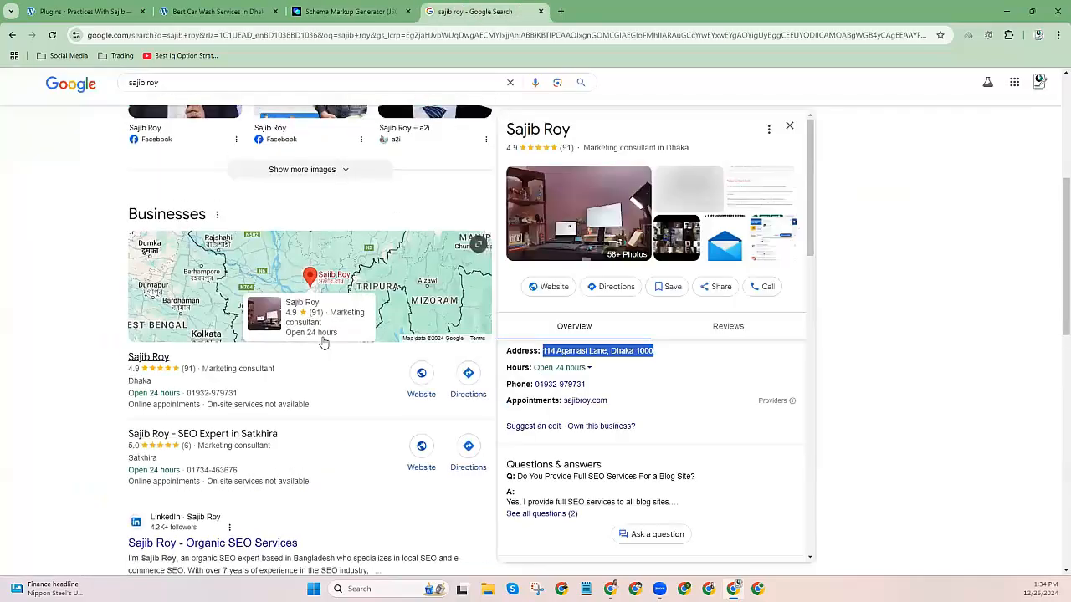
{"action": "scroll", "coordinate": [322, 337], "scroll_direction": "down", "scroll_amount": 3}
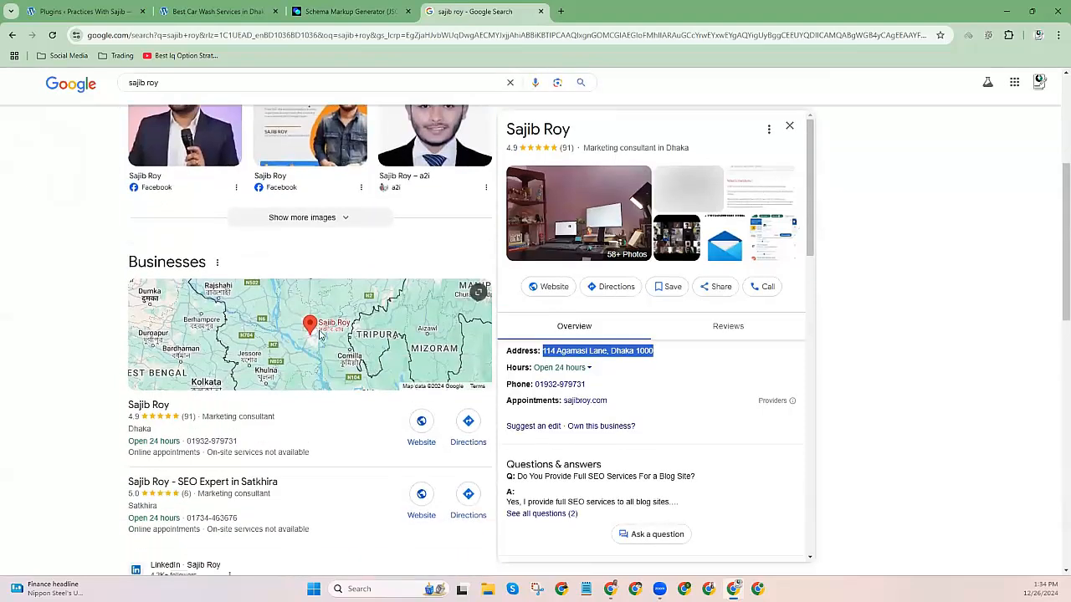
{"action": "left_click", "coordinate": [322, 336]}
{"action": "left_click", "coordinate": [310, 293]}
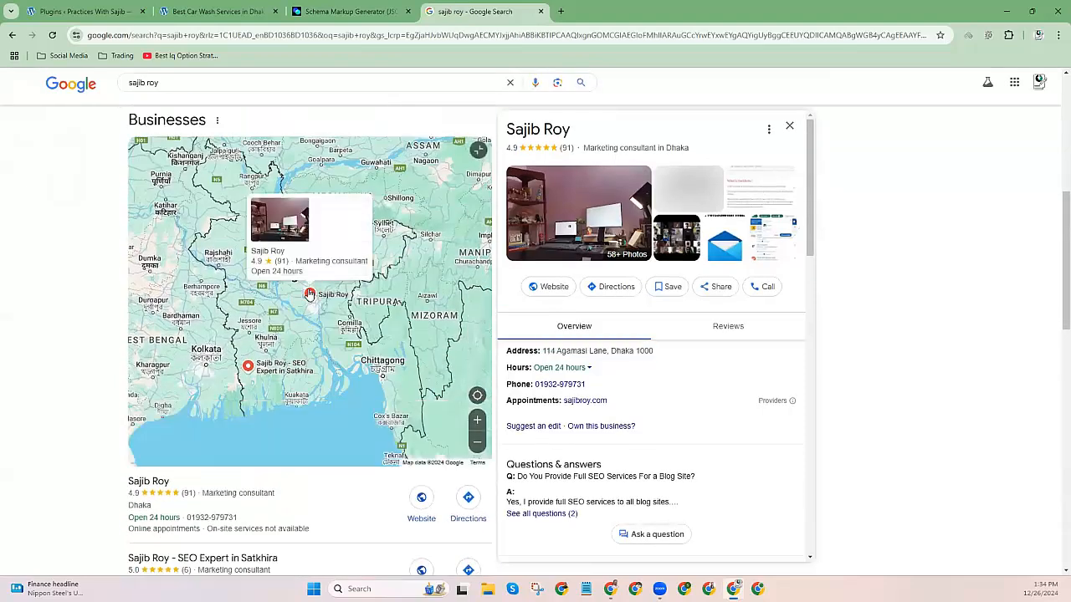
Find the business in Google Maps and copy its pin coordinates 23.72205, 90.40512.
{"action": "left_click", "coordinate": [293, 39]}
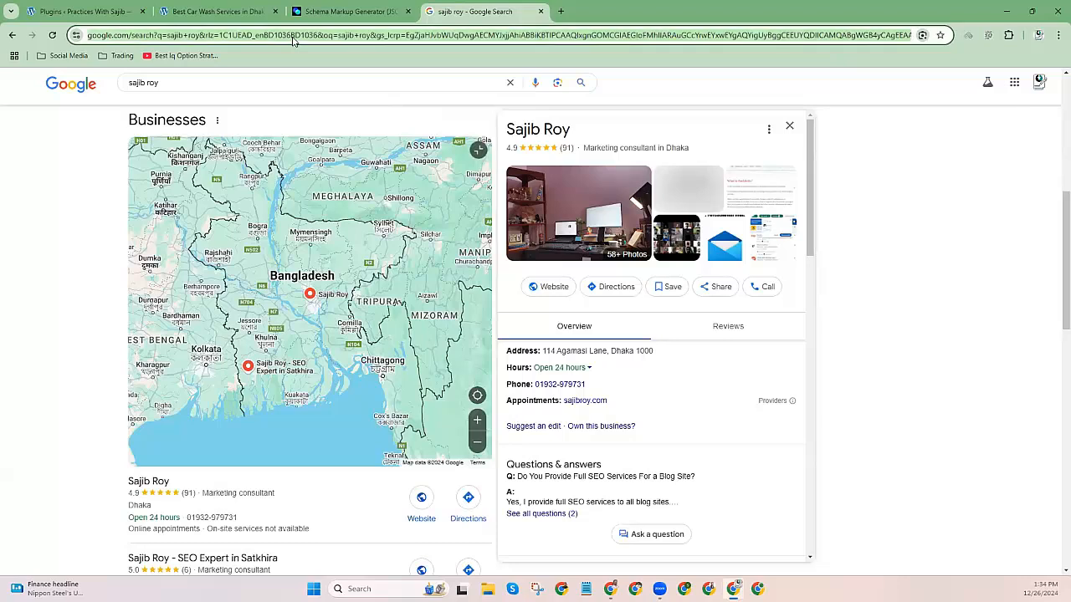
{"action": "type", "text": "google map"}
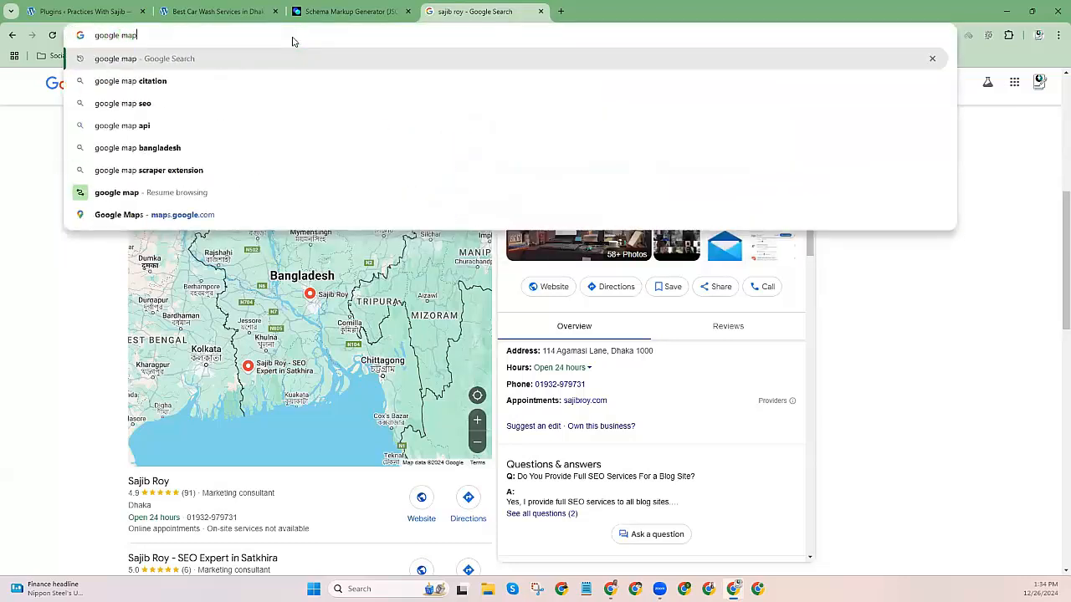
{"action": "key", "text": "Return"}
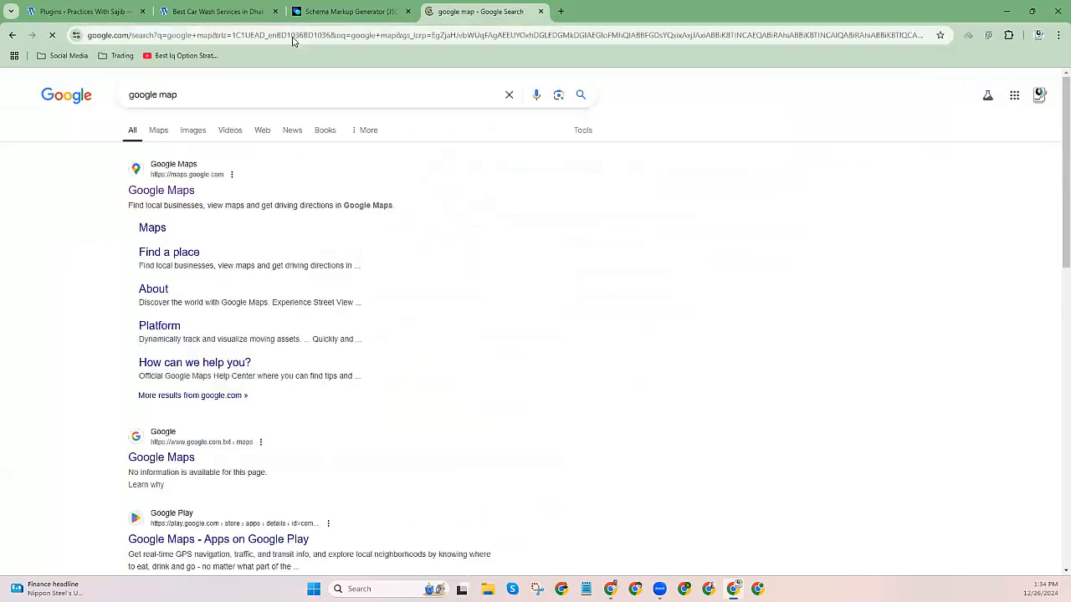
{"action": "left_click", "coordinate": [191, 192]}
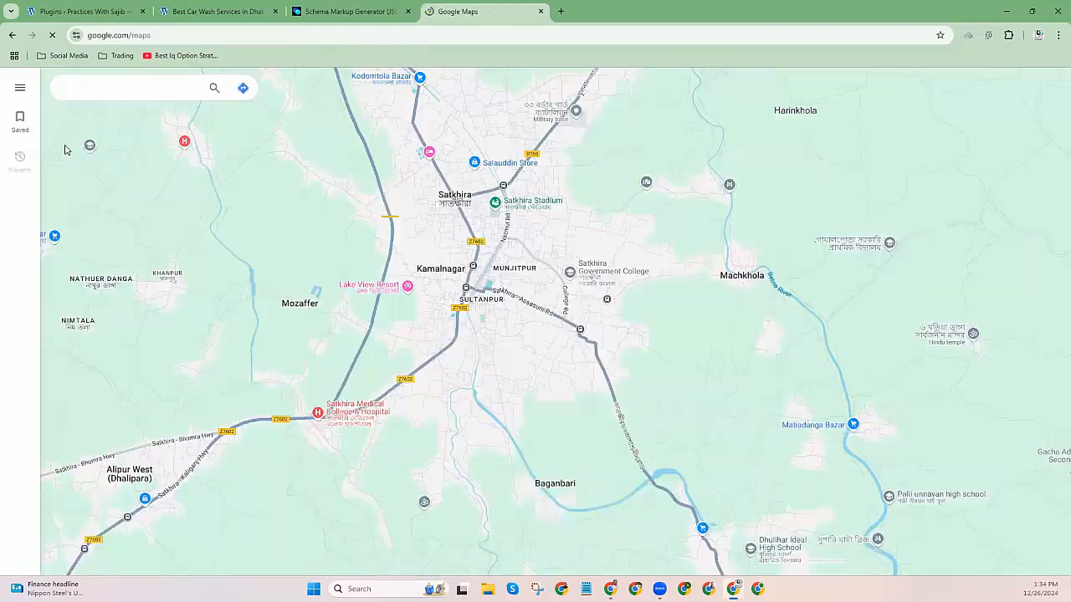
{"action": "left_click", "coordinate": [88, 88]}
{"action": "type", "text": "sa"}
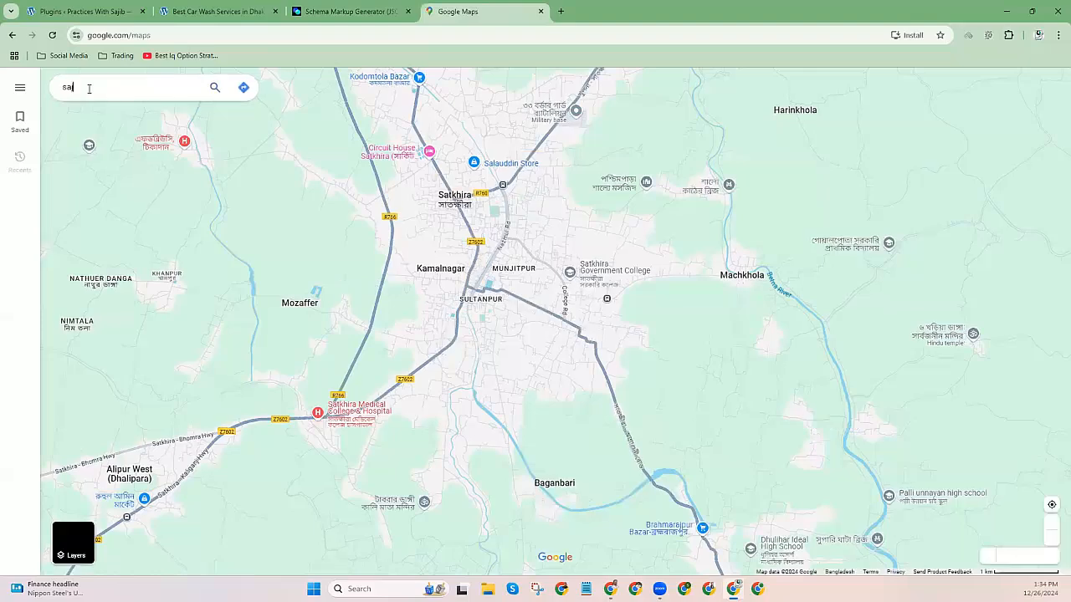
{"action": "type", "text": "jib roy"}
{"action": "key", "text": "Return"}
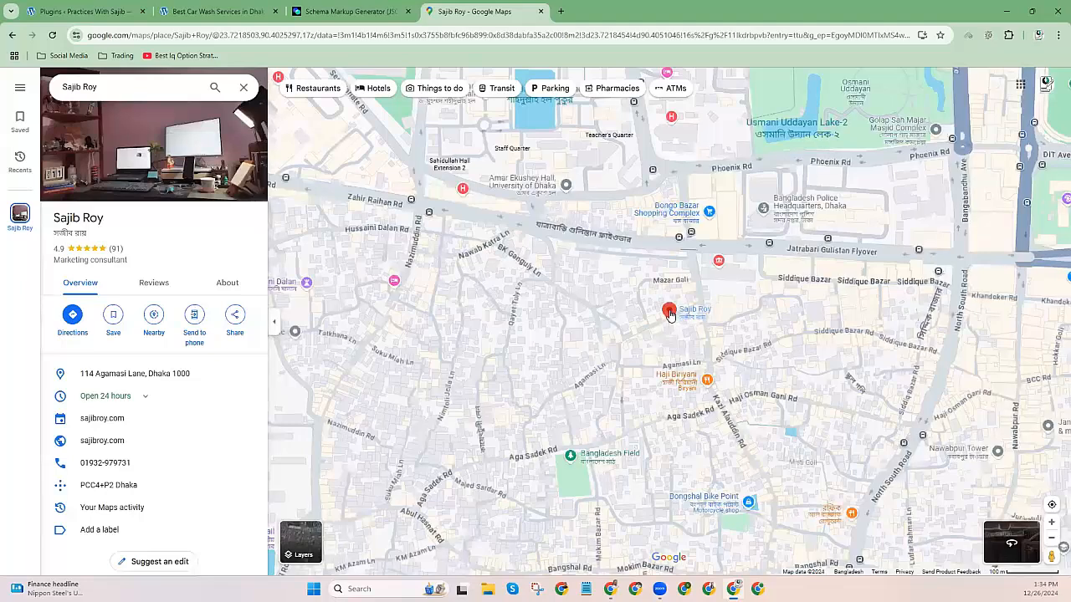
{"action": "right_click", "coordinate": [670, 315]}
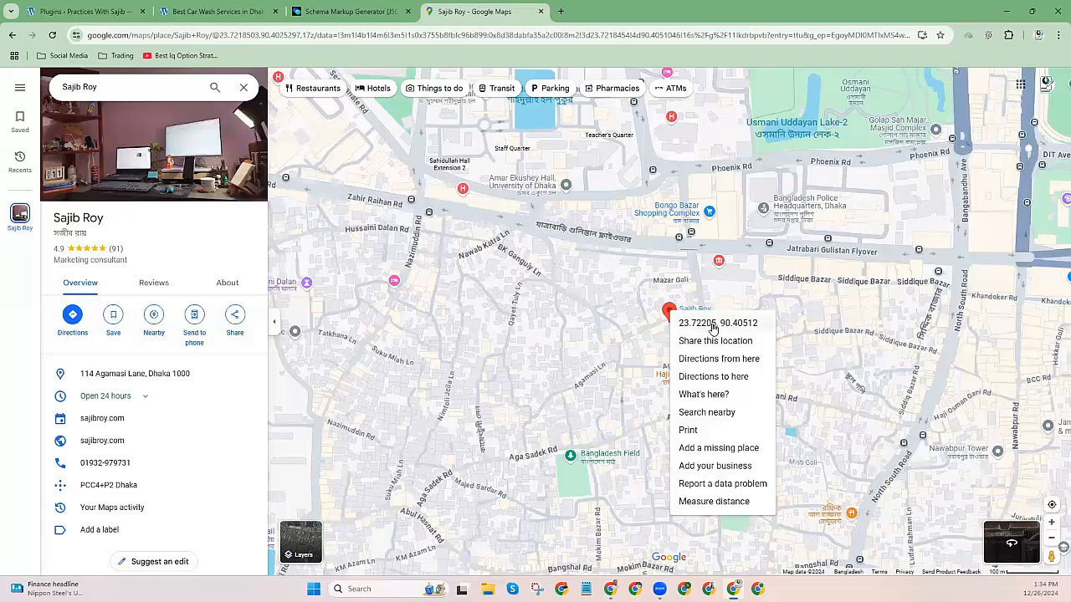
{"action": "left_click", "coordinate": [711, 327]}
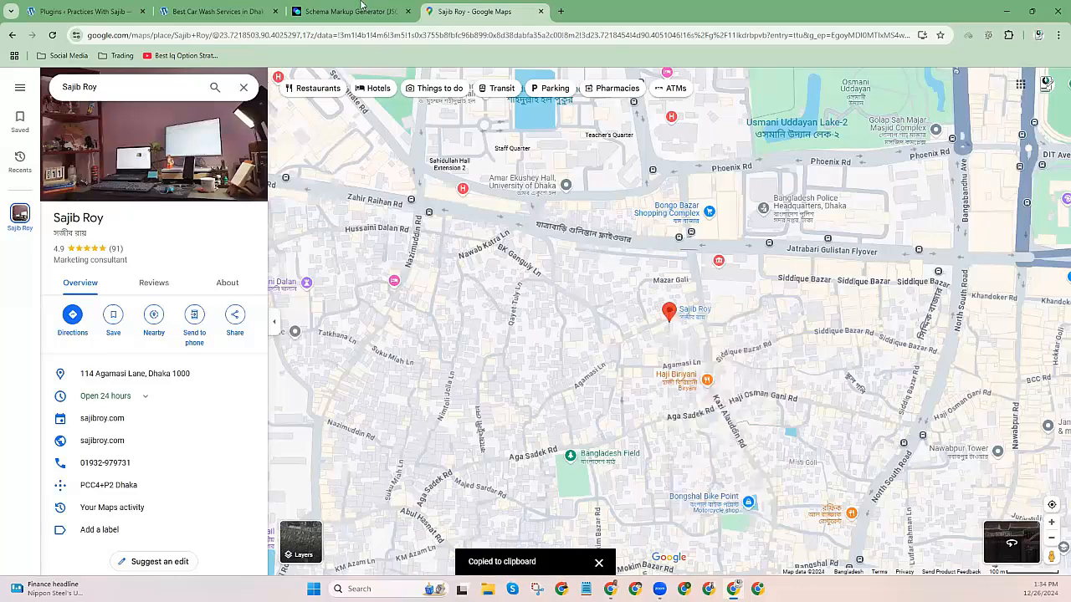
{"action": "left_click", "coordinate": [351, 11]}
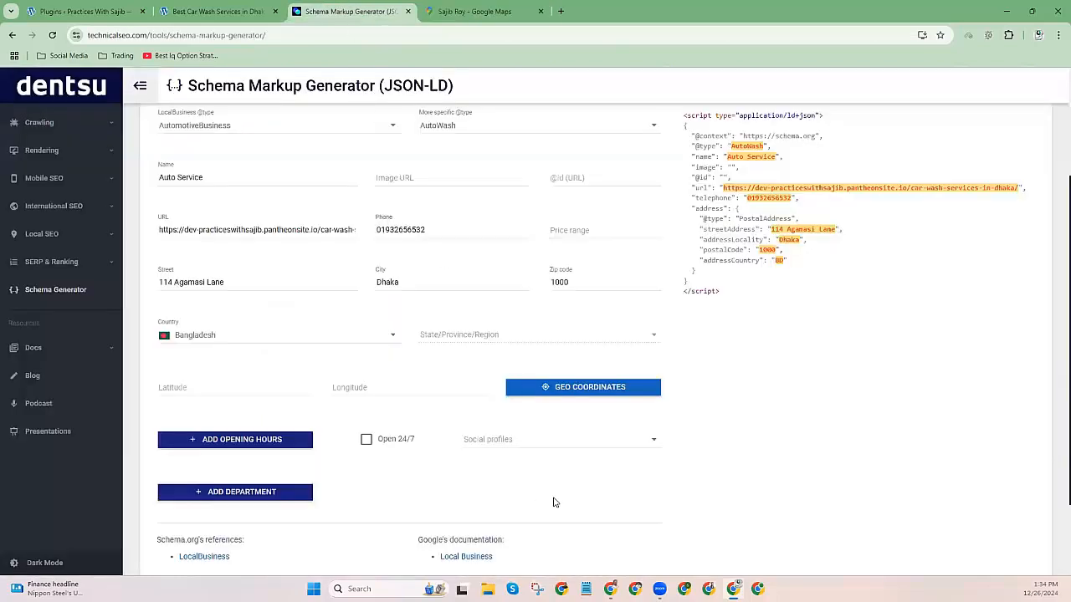
Paste the copied coordinates into Notepad and rearrange the Notepad and browser windows.
{"action": "key", "text": "alt+Tab"}
{"action": "key", "text": "ctrl+v"}
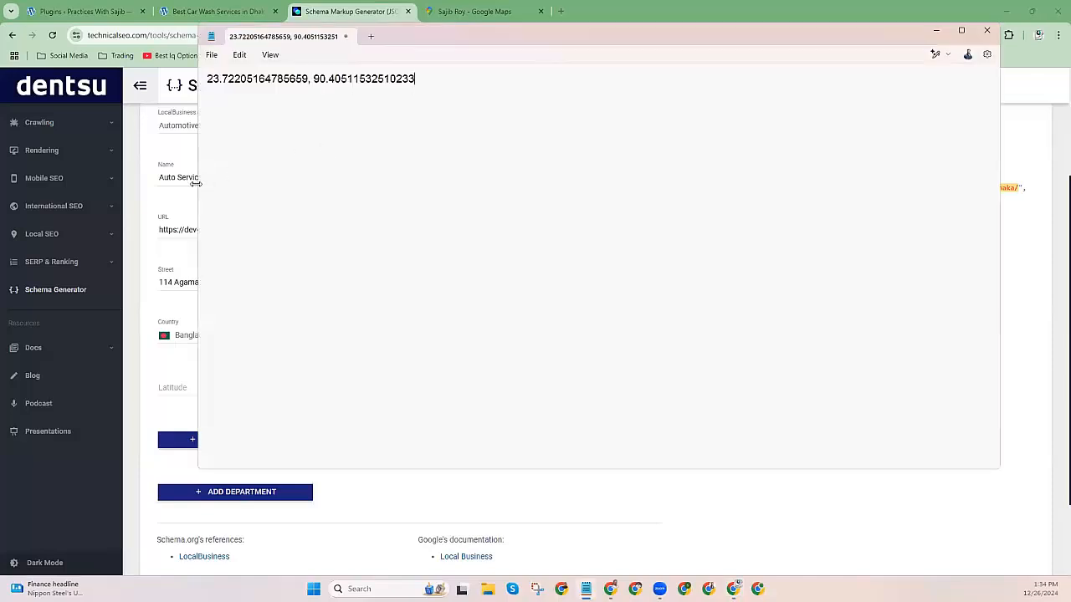
{"action": "left_click_drag", "start_coordinate": [195, 182], "coordinate": [527, 182]}
{"action": "left_click", "coordinate": [748, 19]}
{"action": "double_click", "coordinate": [748, 19]}
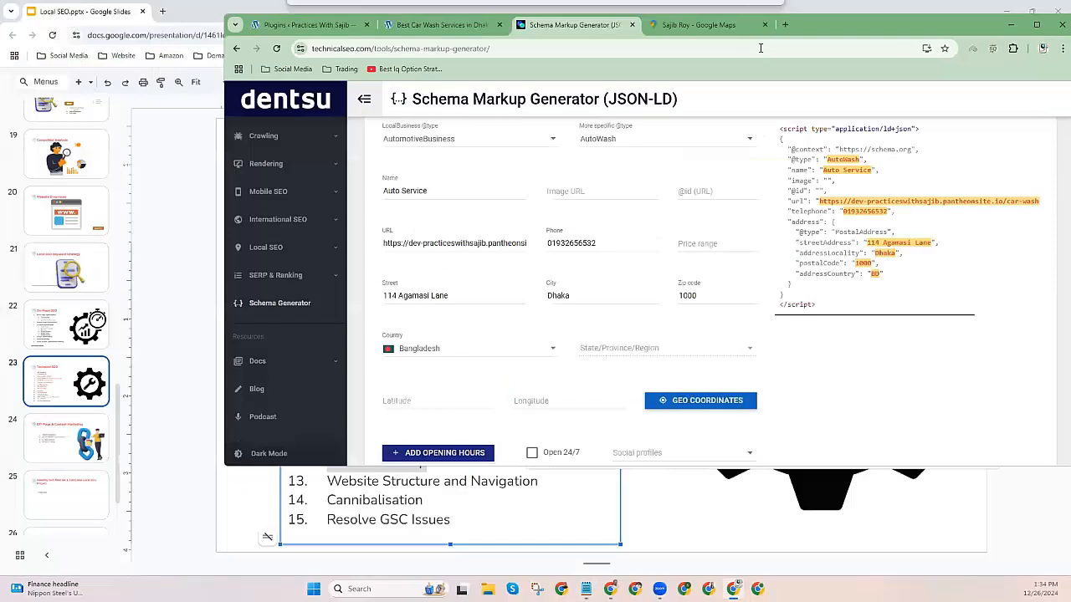
{"action": "double_click", "coordinate": [902, 22]}
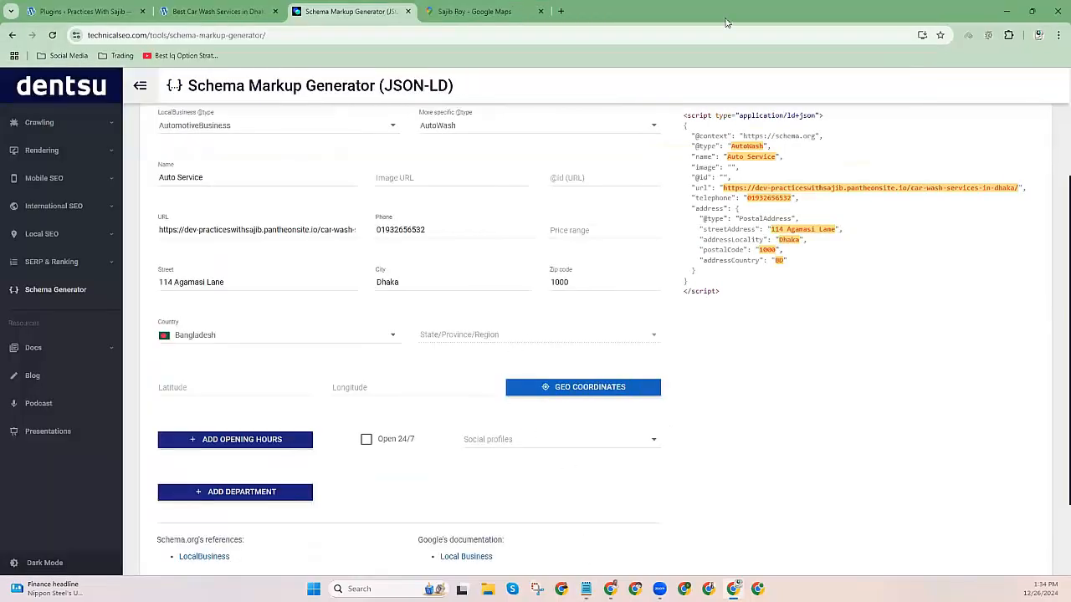
Copy the latitude 23.72205164785659 from the Notepad coordinates.
{"action": "key", "text": "alt+Tab"}
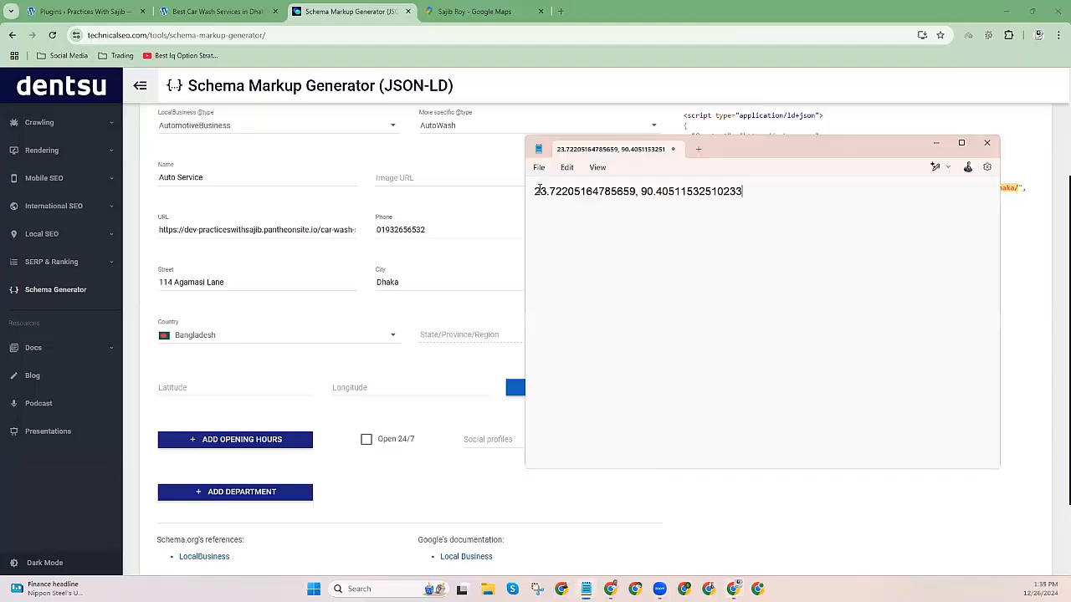
{"action": "left_click_drag", "start_coordinate": [534, 191], "coordinate": [579, 193]}
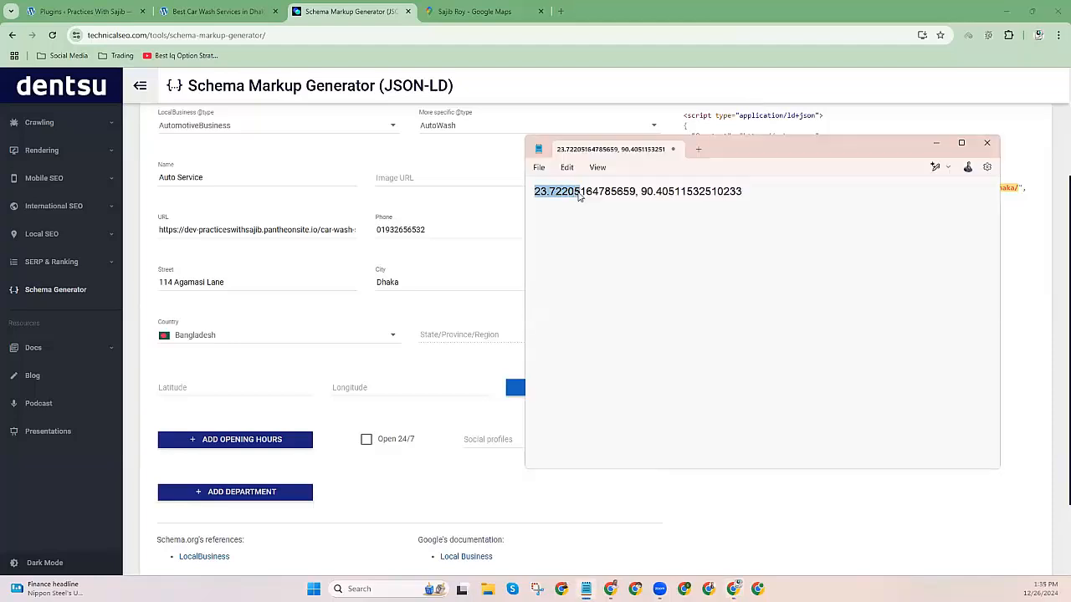
{"action": "left_click", "coordinate": [581, 192]}
{"action": "left_click", "coordinate": [568, 191], "text": "shift"}
{"action": "left_click_drag", "start_coordinate": [636, 191], "coordinate": [534, 191]}
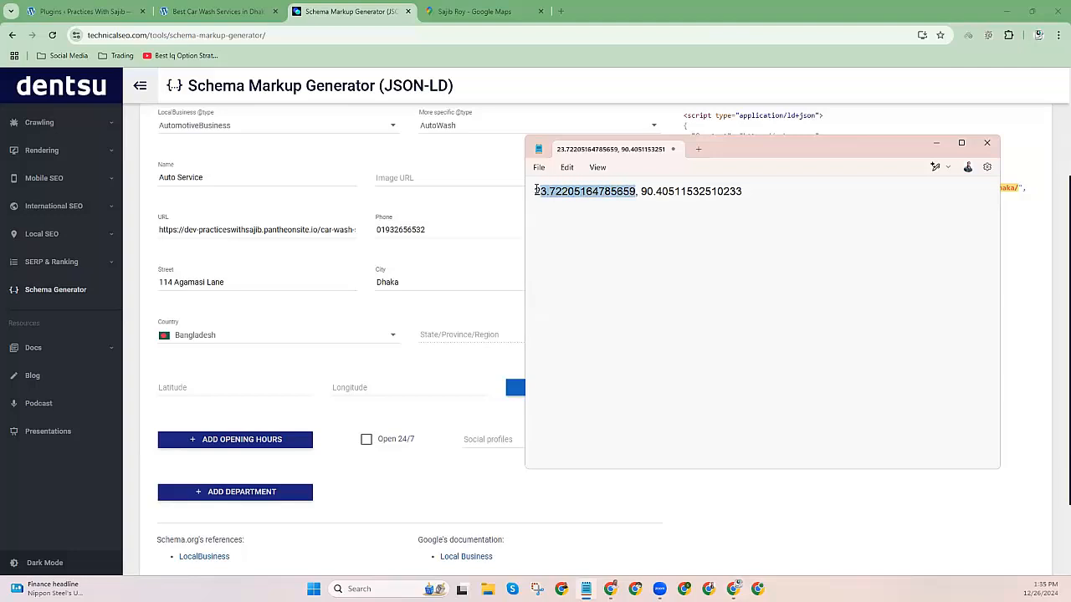
{"action": "right_click", "coordinate": [568, 192]}
{"action": "left_click", "coordinate": [599, 248]}
{"action": "left_click", "coordinate": [185, 386]}
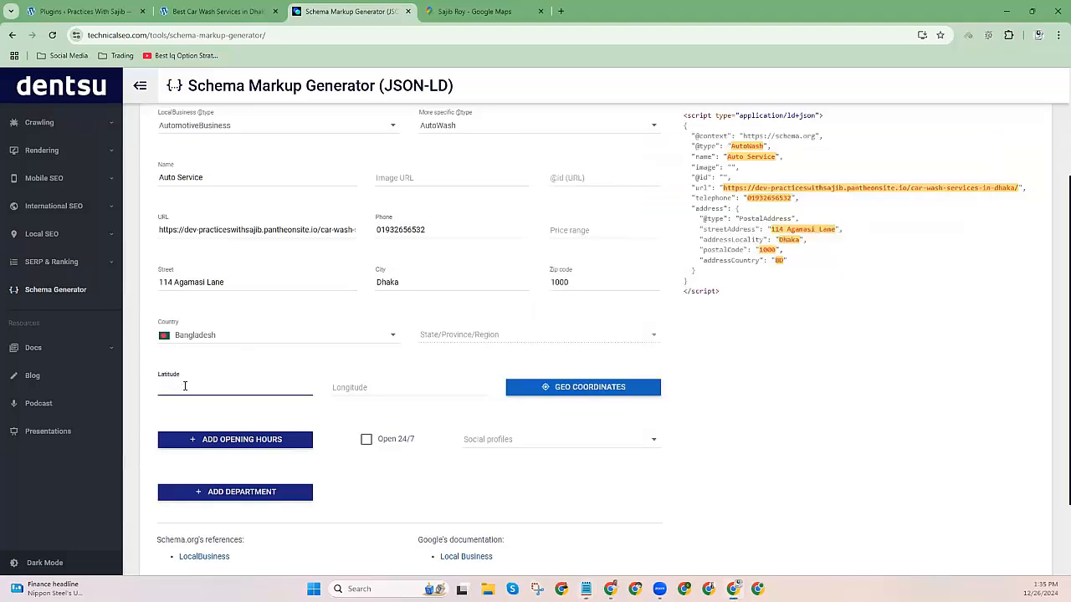
{"action": "key", "text": "ctrl+v"}
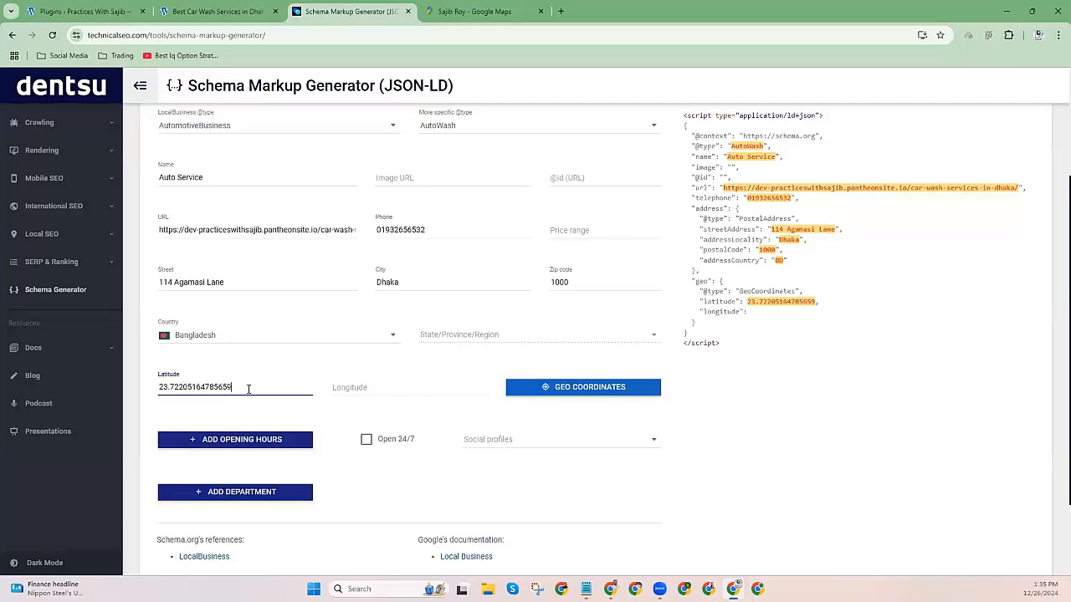
{"action": "key", "text": "ctrl+a"}
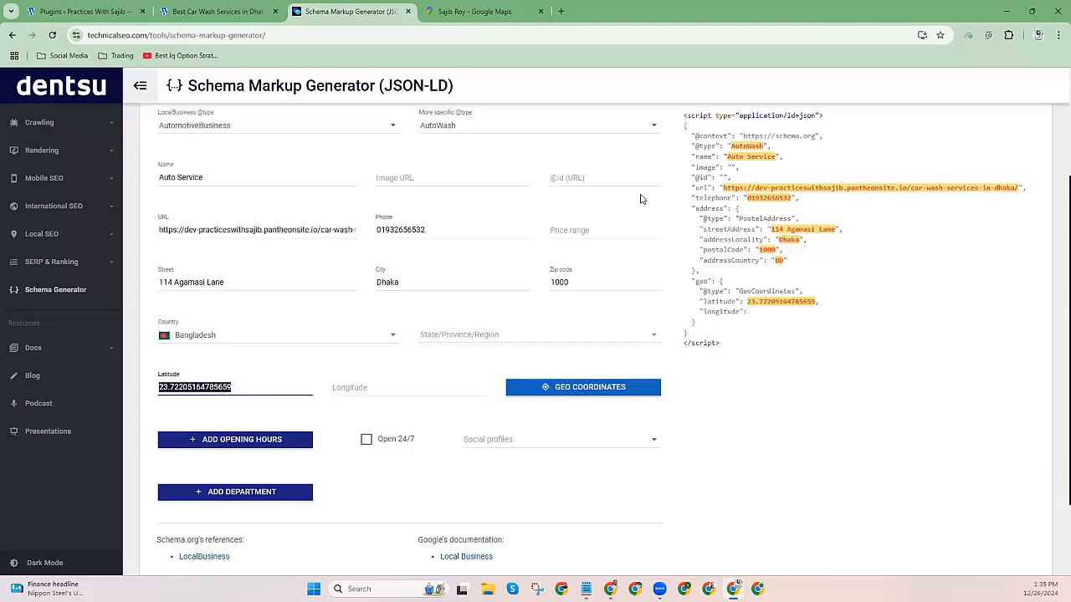
{"action": "key", "text": "alt+Tab"}
{"action": "right_click", "coordinate": [735, 197]}
{"action": "left_click", "coordinate": [770, 258]}
{"action": "left_click", "coordinate": [358, 389]}
{"action": "key", "text": "ctrl+v"}
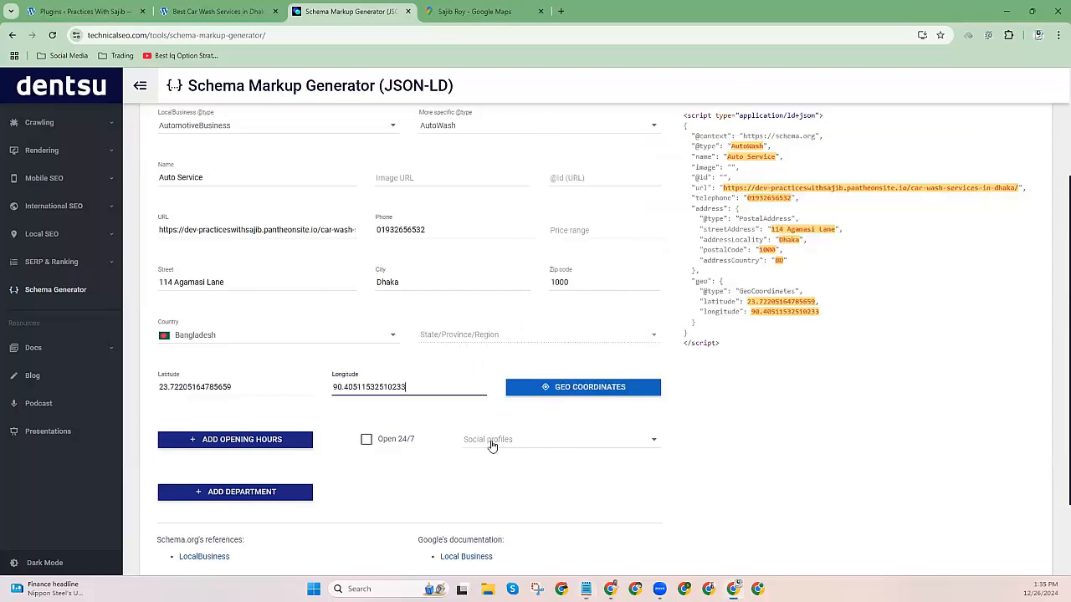
Mark the car wash as open 24/7 and add Facebook as a social profile.
{"action": "left_click", "coordinate": [367, 439]}
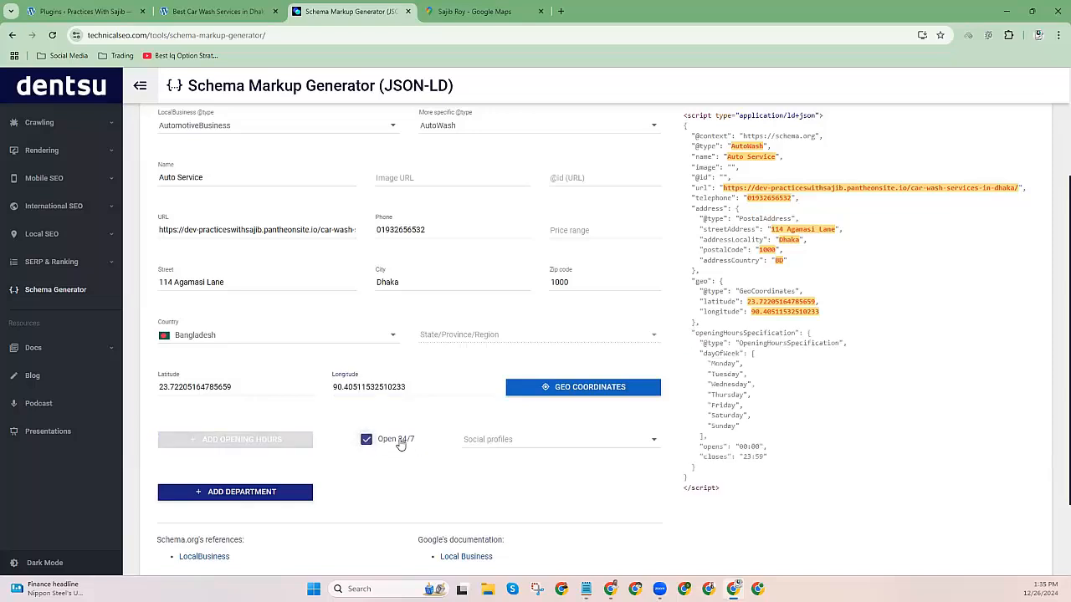
{"action": "left_click", "coordinate": [399, 442]}
{"action": "left_click", "coordinate": [243, 441]}
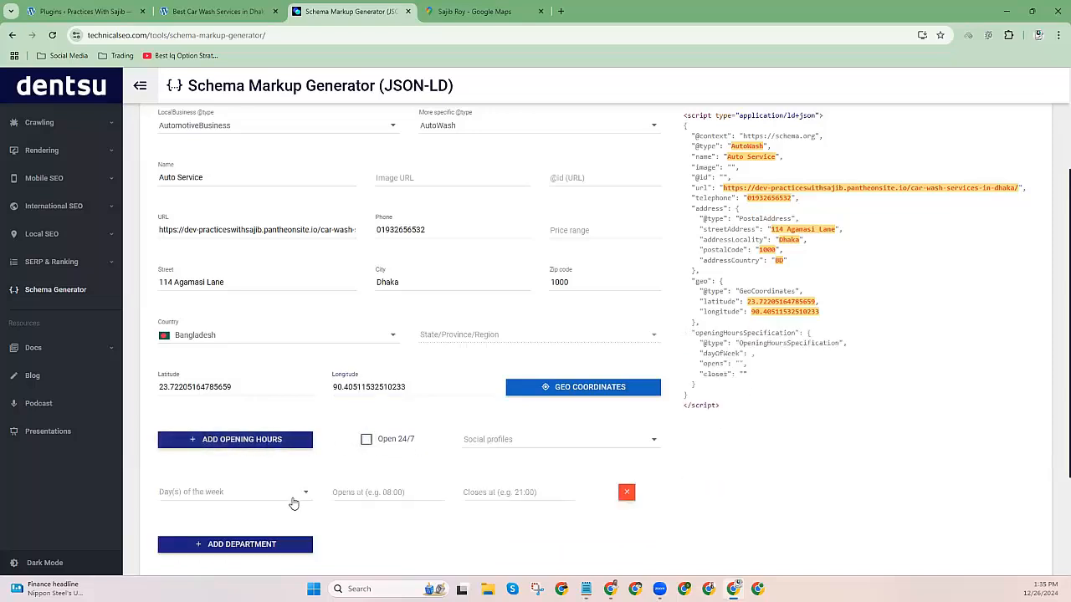
{"action": "left_click", "coordinate": [258, 497]}
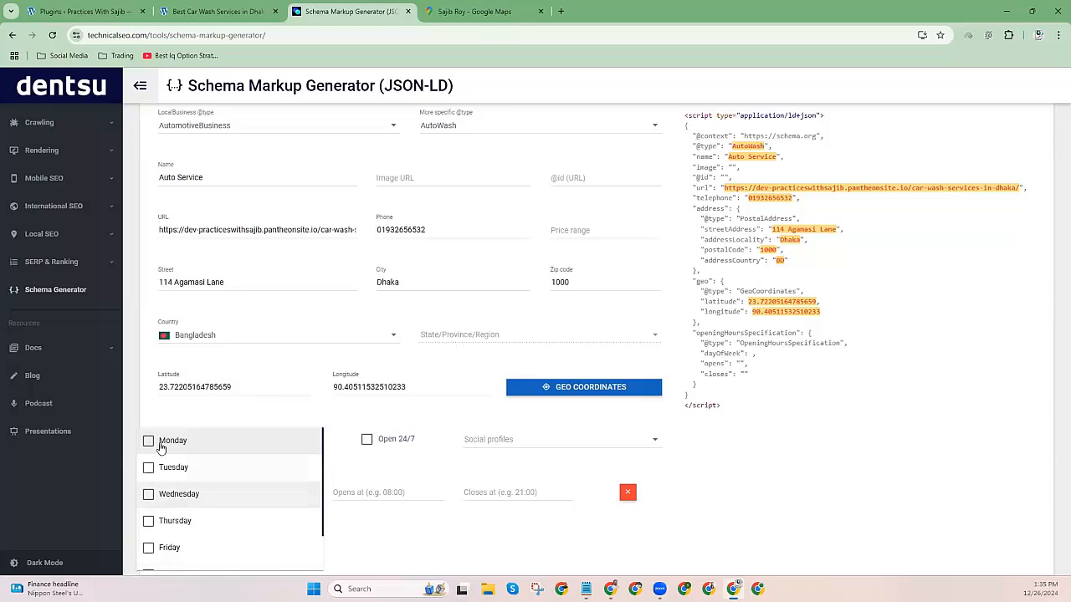
{"action": "left_click", "coordinate": [363, 497]}
{"action": "left_click", "coordinate": [512, 492]}
{"action": "left_click", "coordinate": [366, 439]}
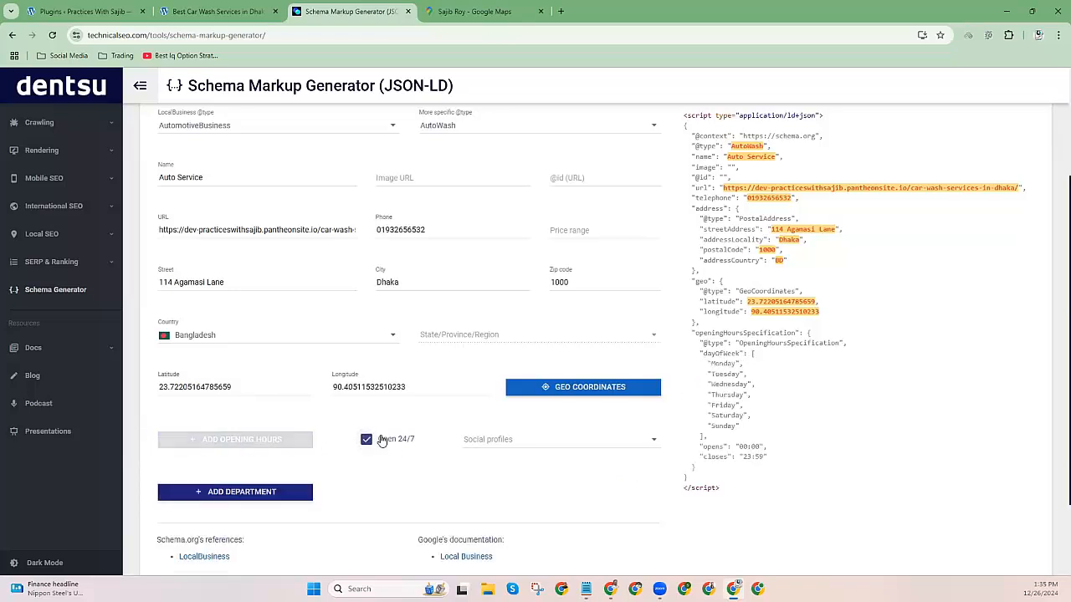
{"action": "left_click", "coordinate": [490, 442]}
{"action": "left_click", "coordinate": [468, 442]}
Add Twitter and Instagram as social profiles and open the business's website.
{"action": "scroll", "coordinate": [459, 473], "scroll_direction": "down", "scroll_amount": 2}
{"action": "scroll", "coordinate": [457, 477], "scroll_direction": "up", "scroll_amount": 2}
{"action": "left_click", "coordinate": [455, 468]}
{"action": "left_click", "coordinate": [453, 494]}
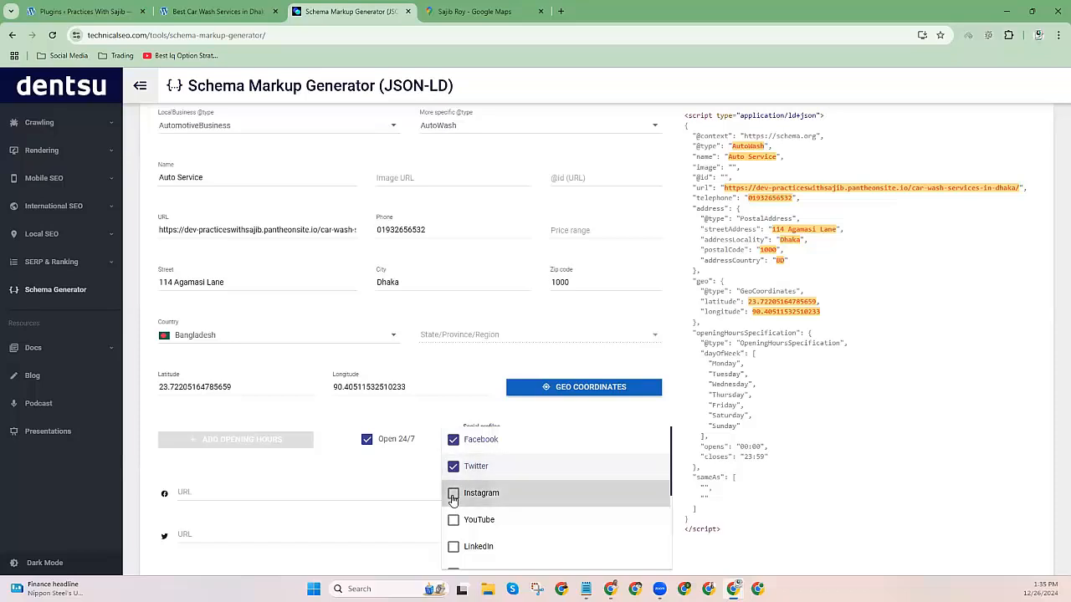
{"action": "left_click", "coordinate": [474, 10]}
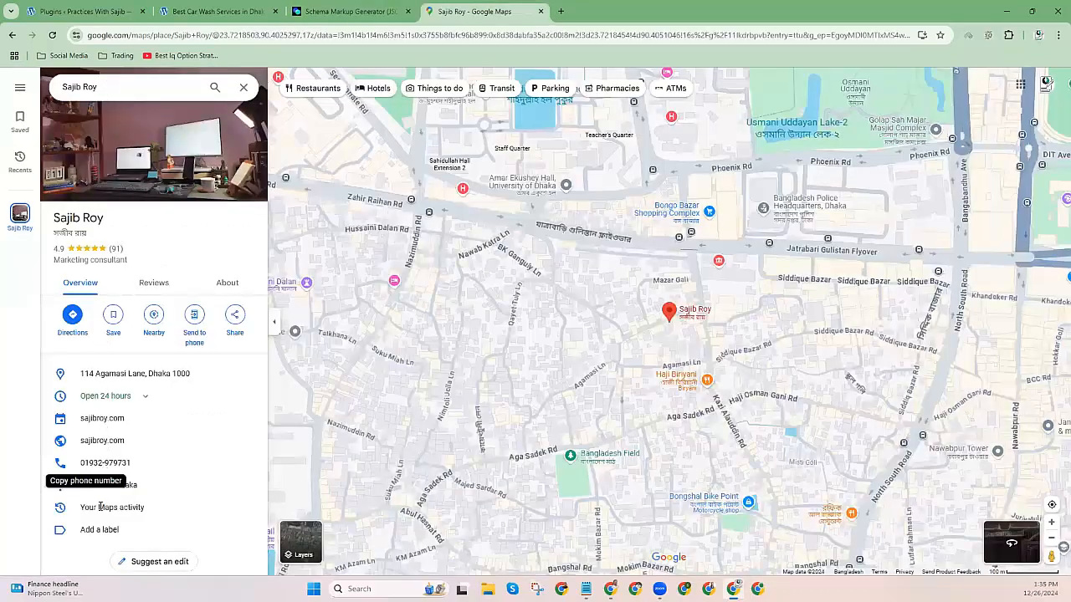
{"action": "left_click", "coordinate": [230, 440]}
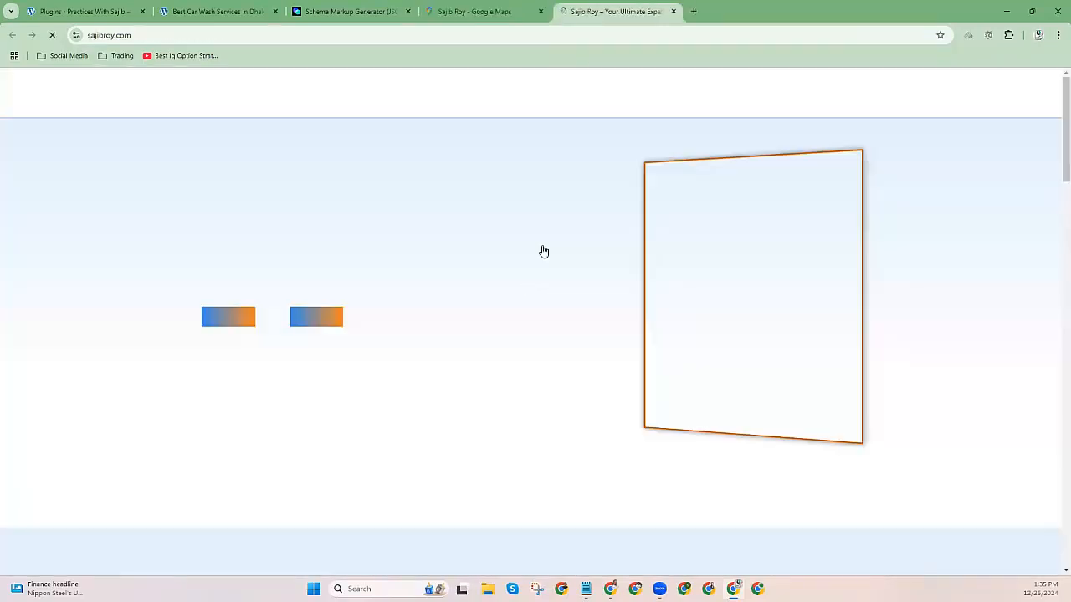
{"action": "scroll", "coordinate": [402, 323], "scroll_direction": "down", "scroll_amount": 3}
{"action": "scroll", "coordinate": [393, 319], "scroll_direction": "down", "scroll_amount": 15}
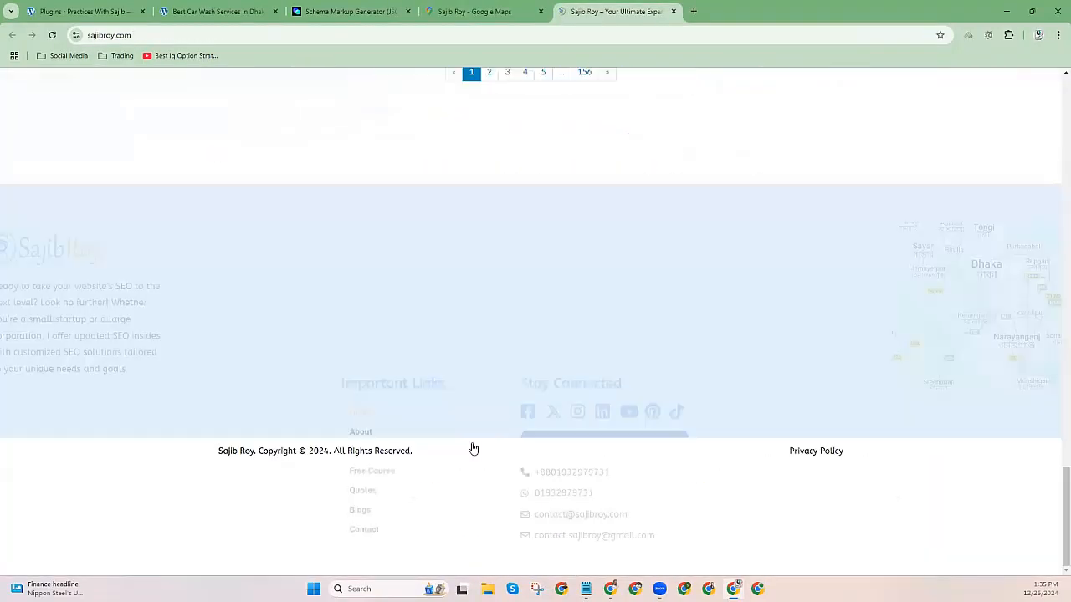
Copy the Facebook link from the website footer into the Facebook URL field.
{"action": "right_click", "coordinate": [527, 374]}
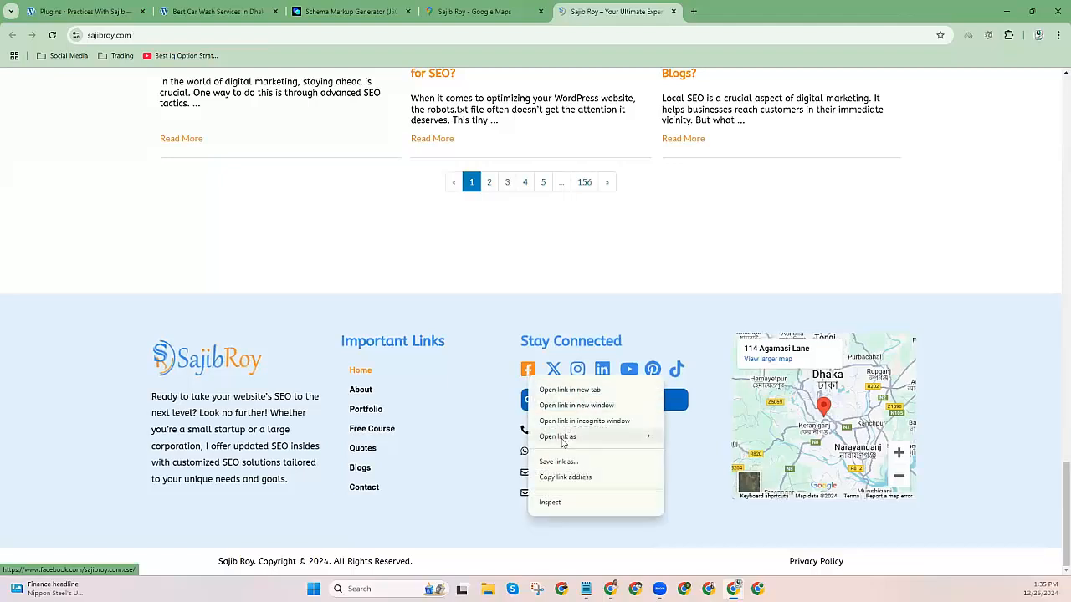
{"action": "left_click", "coordinate": [557, 478]}
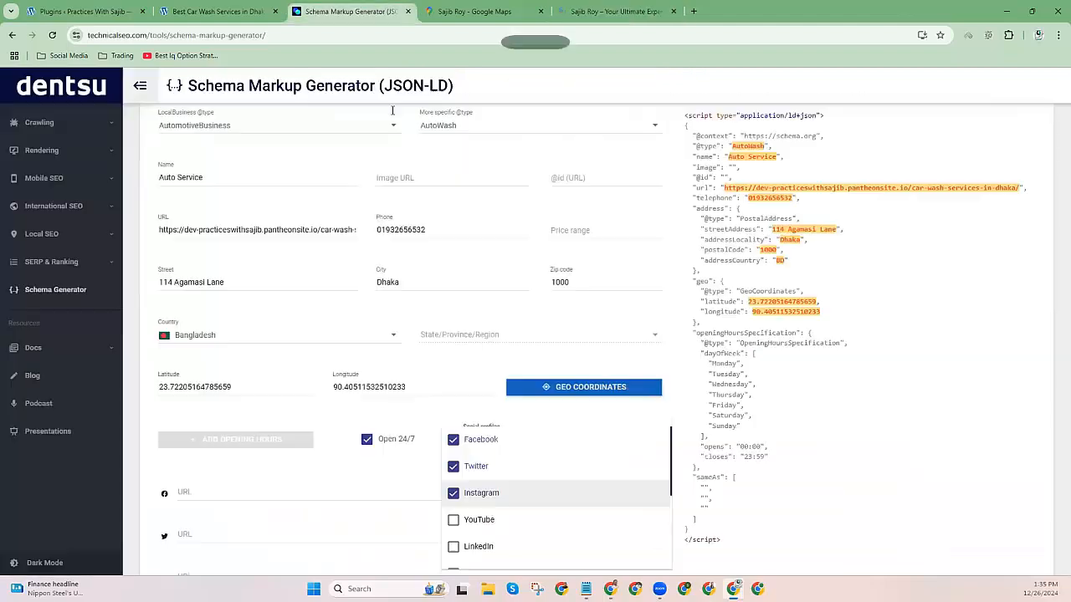
{"action": "left_click", "coordinate": [360, 12]}
{"action": "left_click", "coordinate": [350, 478]}
{"action": "scroll", "coordinate": [350, 479], "scroll_direction": "down", "scroll_amount": 2}
{"action": "left_click", "coordinate": [196, 326]}
{"action": "key", "text": "ctrl+v"}
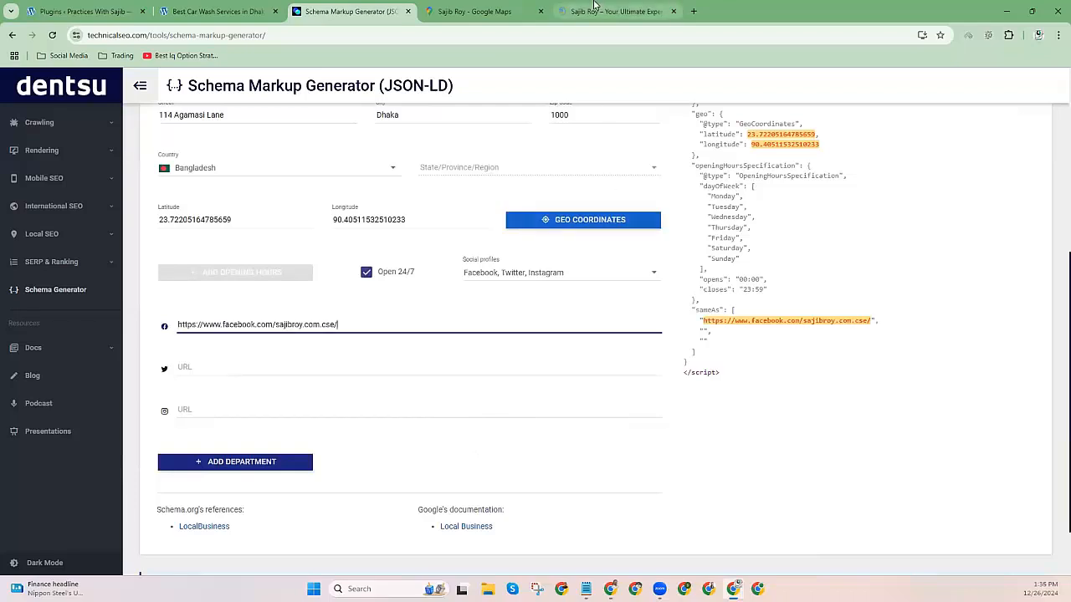
Copy the website's Twitter link into the Twitter URL field.
{"action": "left_click", "coordinate": [594, 11]}
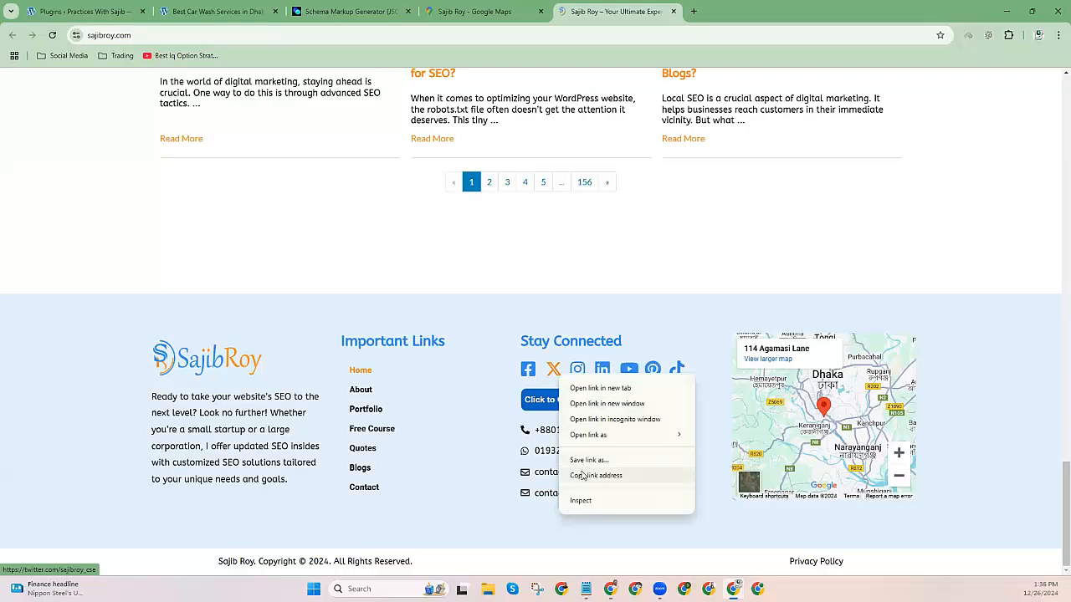
{"action": "left_click", "coordinate": [594, 476]}
{"action": "left_click", "coordinate": [351, 12]}
{"action": "left_click", "coordinate": [188, 369]}
{"action": "key", "text": "ctrl+v"}
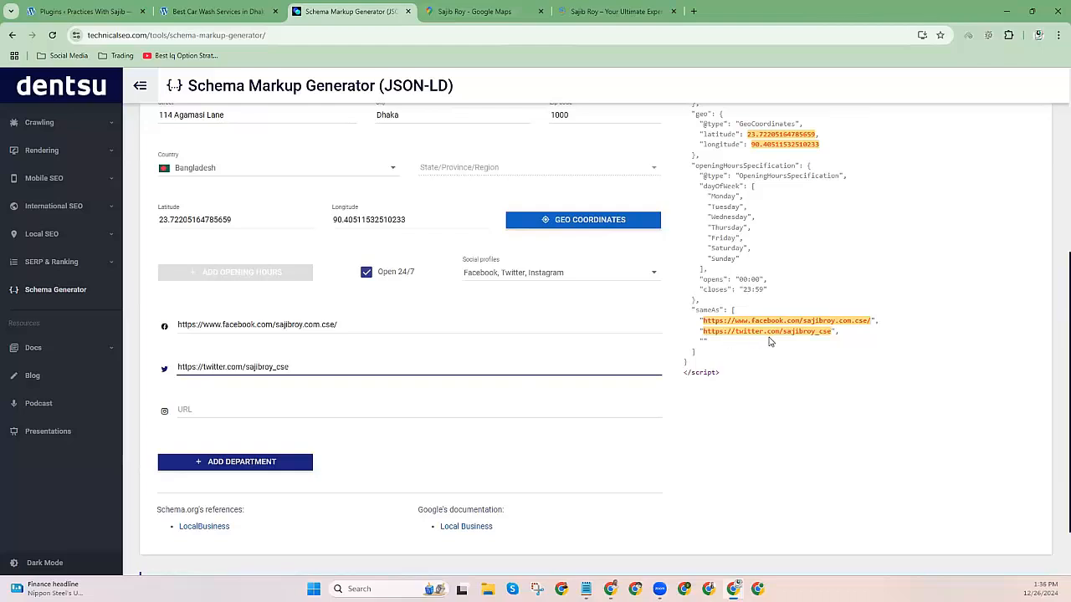
Copy the website's Instagram link into the Instagram URL field.
{"action": "left_click", "coordinate": [647, 20]}
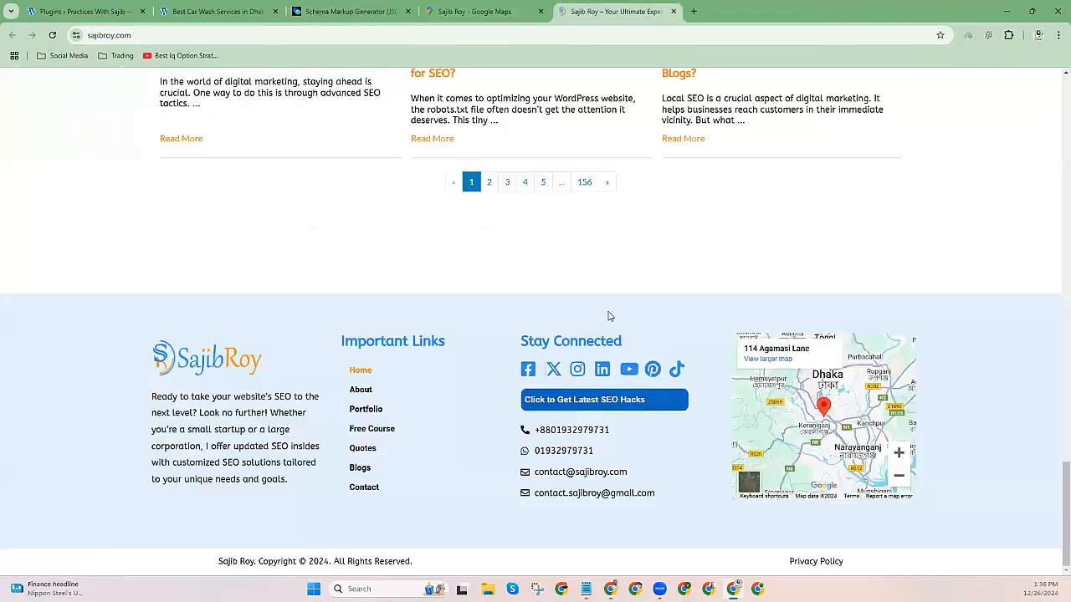
{"action": "right_click", "coordinate": [576, 371]}
{"action": "left_click", "coordinate": [599, 474]}
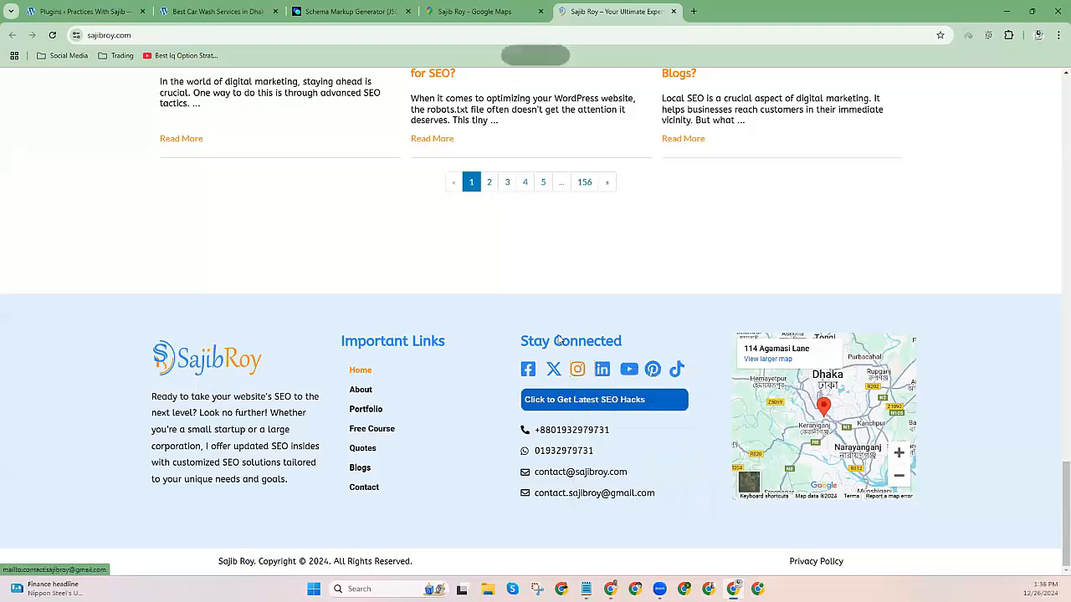
{"action": "left_click", "coordinate": [332, 8]}
{"action": "left_click", "coordinate": [200, 408]}
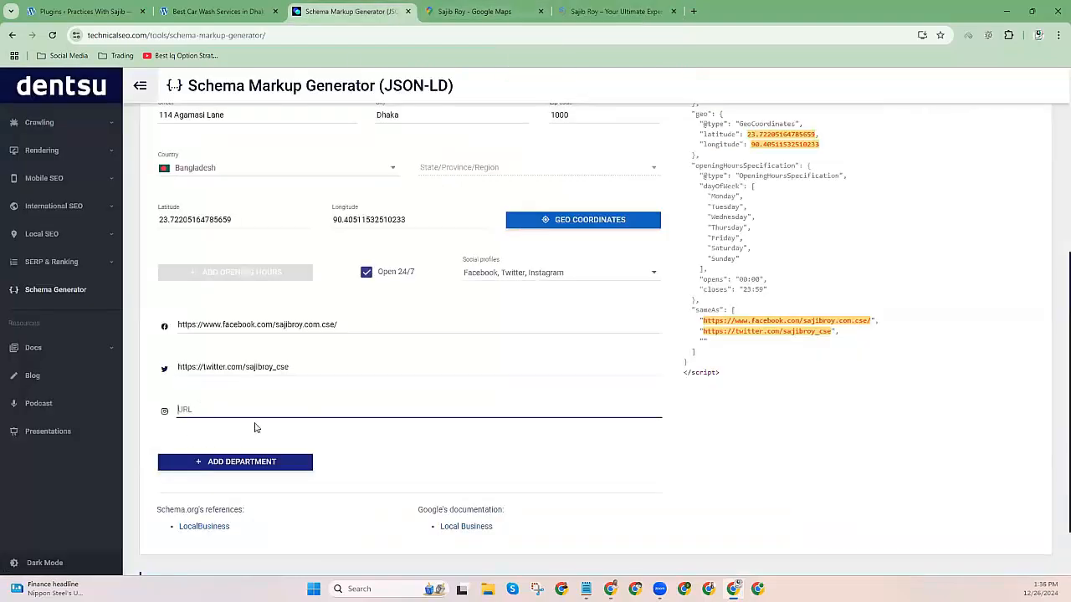
{"action": "key", "text": "ctrl+v"}
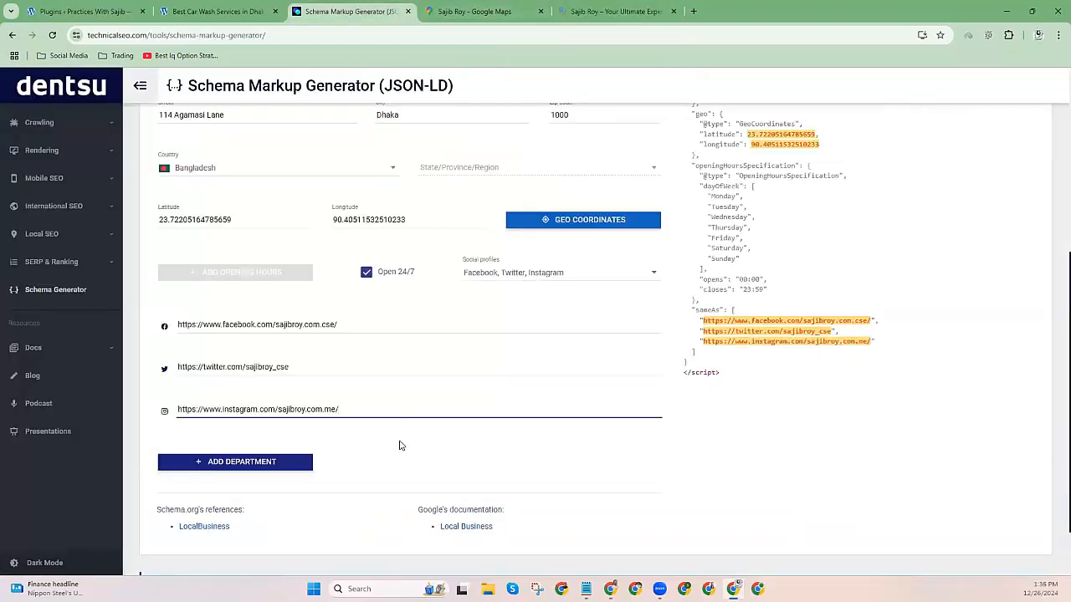
{"action": "scroll", "coordinate": [400, 446], "scroll_direction": "down", "scroll_amount": 1}
{"action": "scroll", "coordinate": [299, 424], "scroll_direction": "up", "scroll_amount": 5}
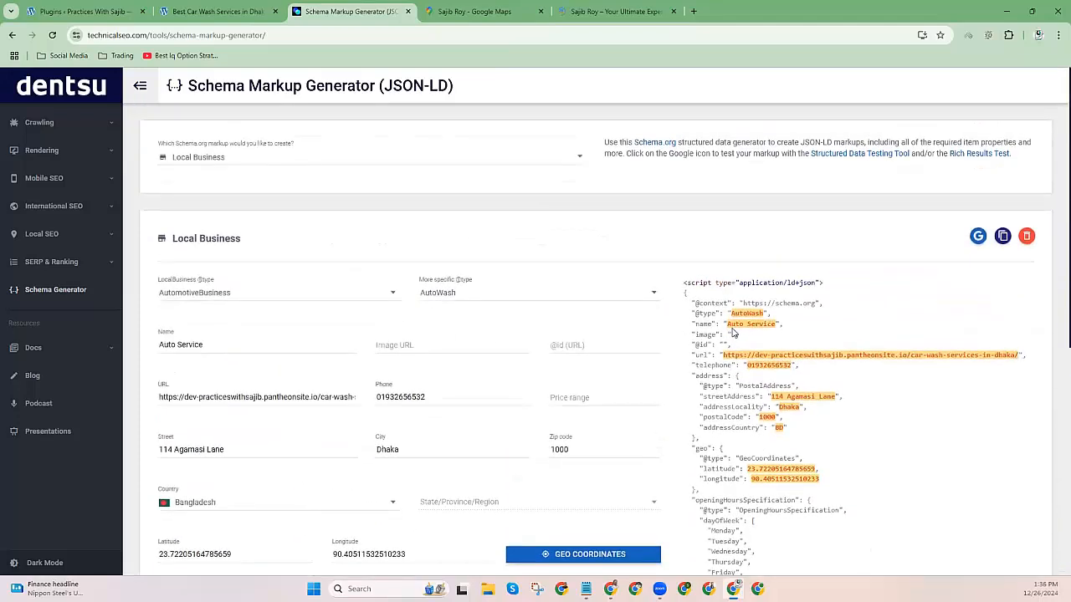
Copy the finished JSON-LD and open the Schema Markup Validator via a 'schema' search.
{"action": "left_click", "coordinate": [1002, 236]}
{"action": "left_click", "coordinate": [599, 11]}
{"action": "left_click", "coordinate": [406, 34]}
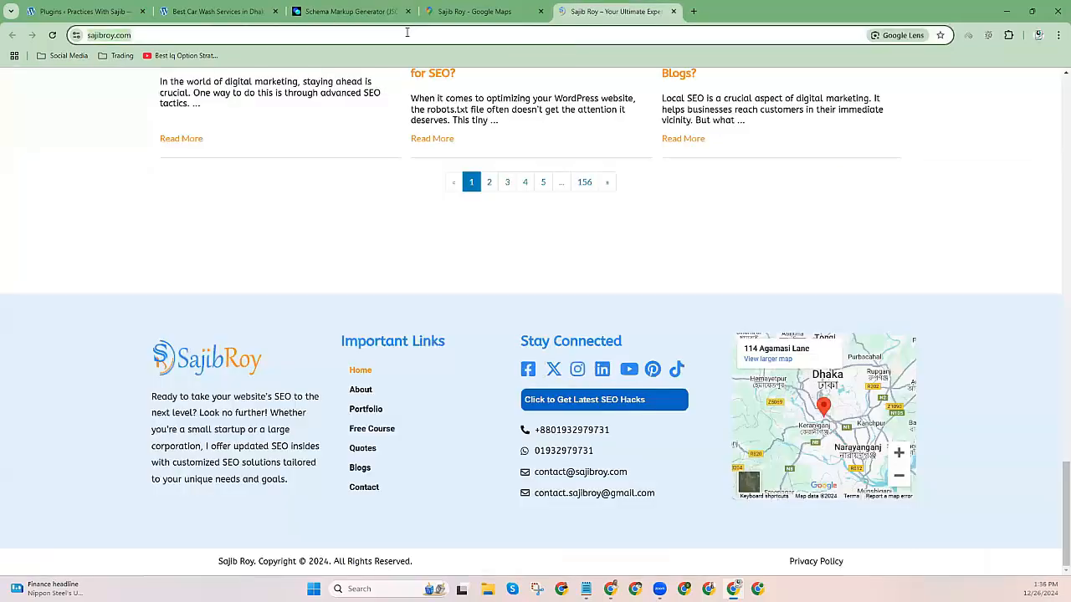
{"action": "type", "text": "schema"}
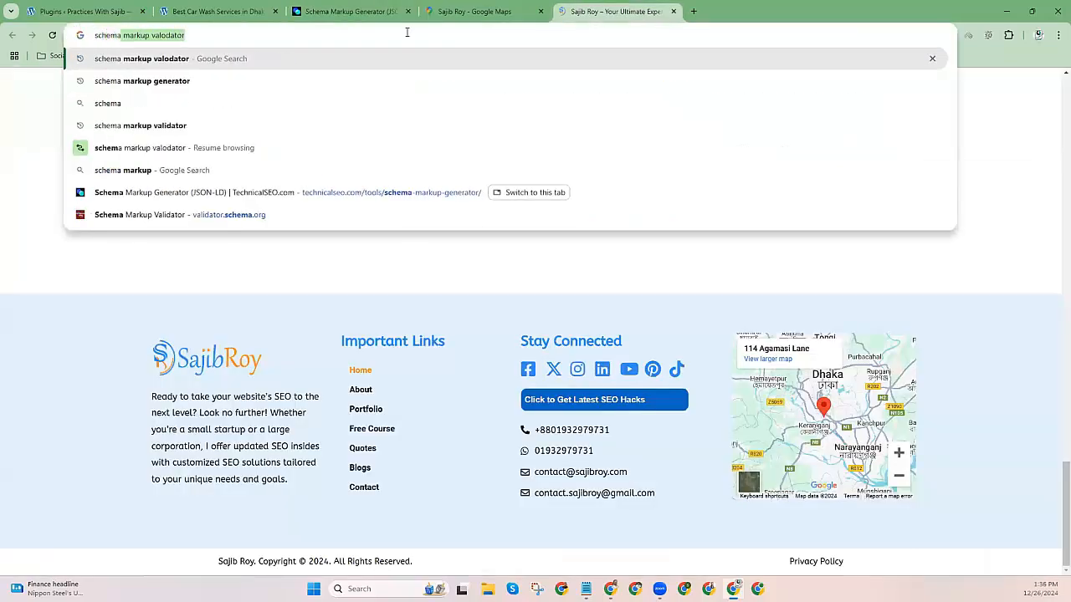
{"action": "key", "text": "Return"}
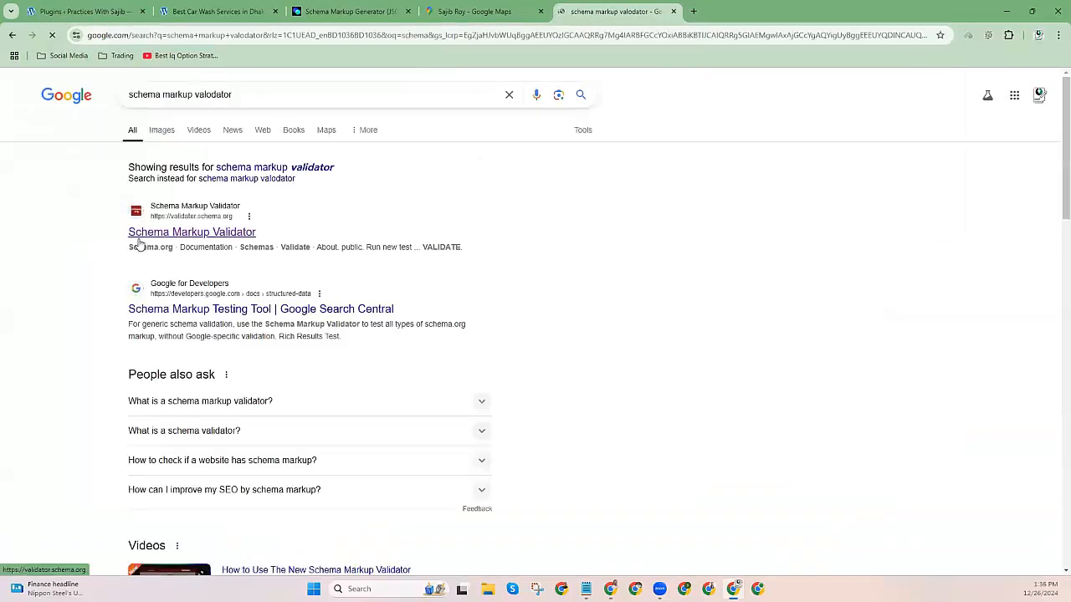
{"action": "left_click", "coordinate": [277, 231]}
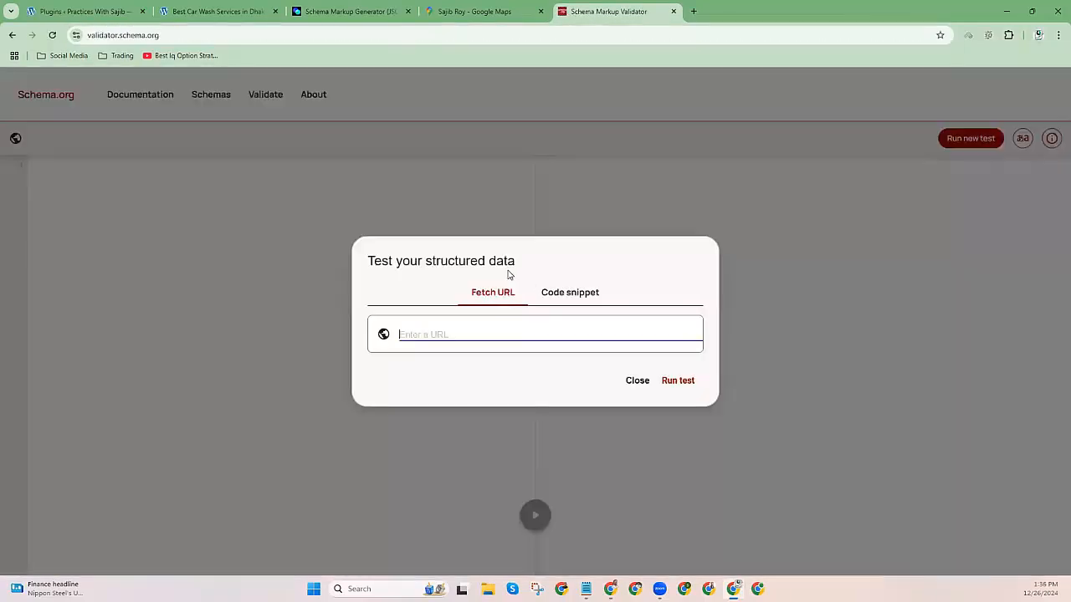
Test the pasted code snippet and confirm AutoWash shows 0 errors and 0 warnings.
{"action": "left_click", "coordinate": [553, 293]}
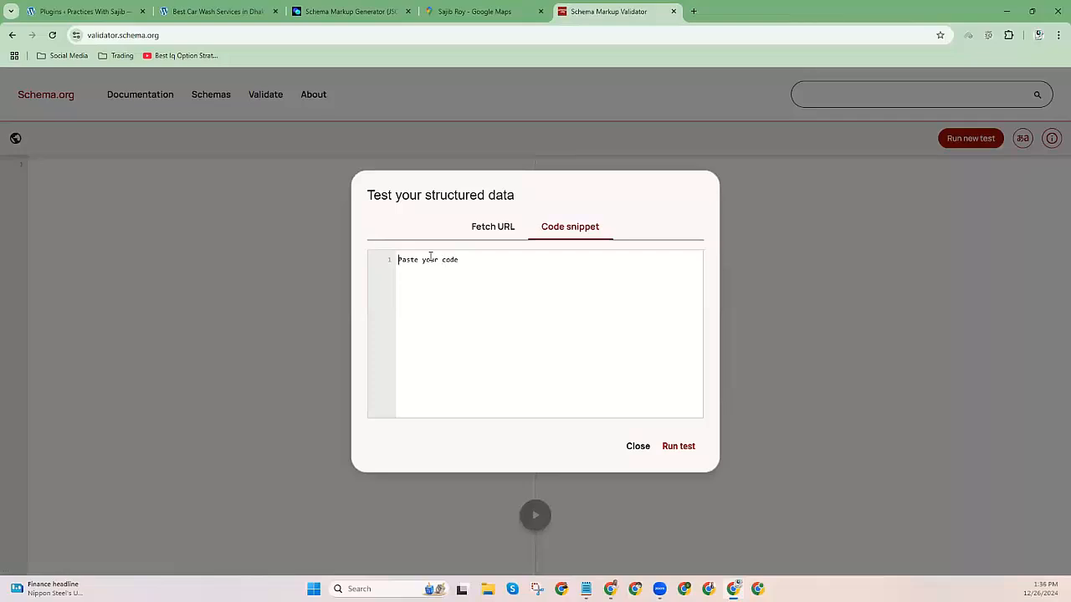
{"action": "key", "text": "ctrl+v"}
{"action": "left_click", "coordinate": [662, 445]}
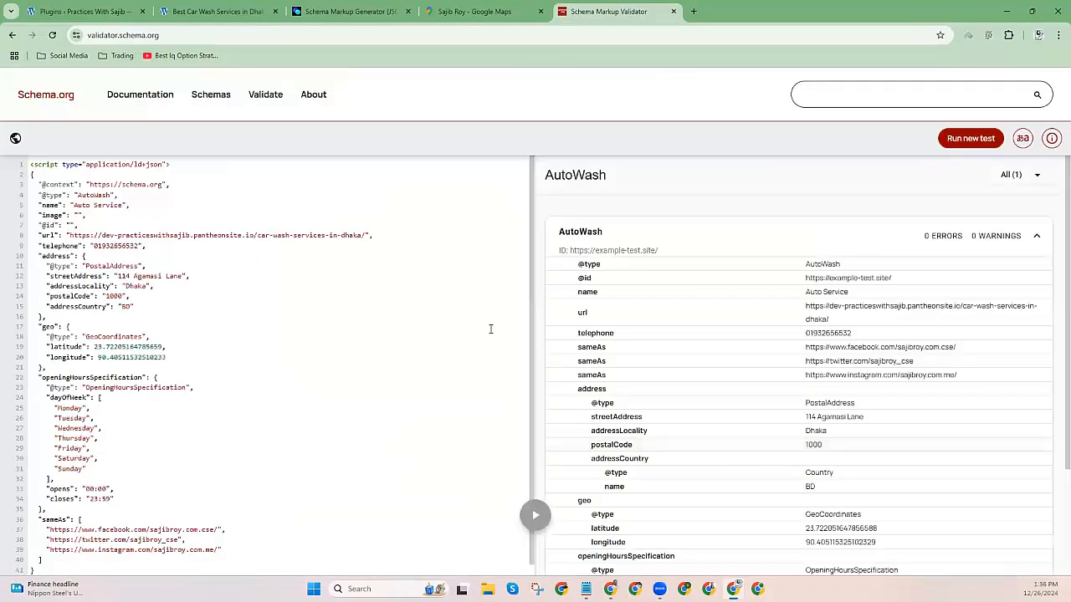
{"action": "scroll", "coordinate": [764, 282], "scroll_direction": "down", "scroll_amount": 2}
{"action": "scroll", "coordinate": [753, 284], "scroll_direction": "up", "scroll_amount": 2}
{"action": "left_click_drag", "start_coordinate": [542, 181], "coordinate": [636, 183]}
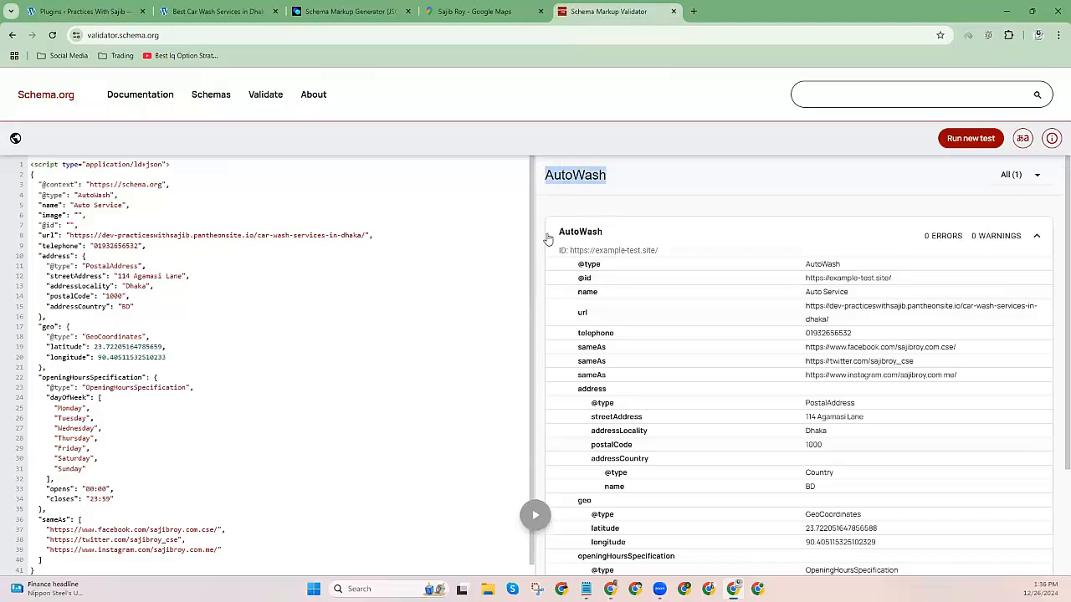
{"action": "left_click_drag", "start_coordinate": [549, 241], "coordinate": [657, 240]}
{"action": "left_click", "coordinate": [213, 11]}
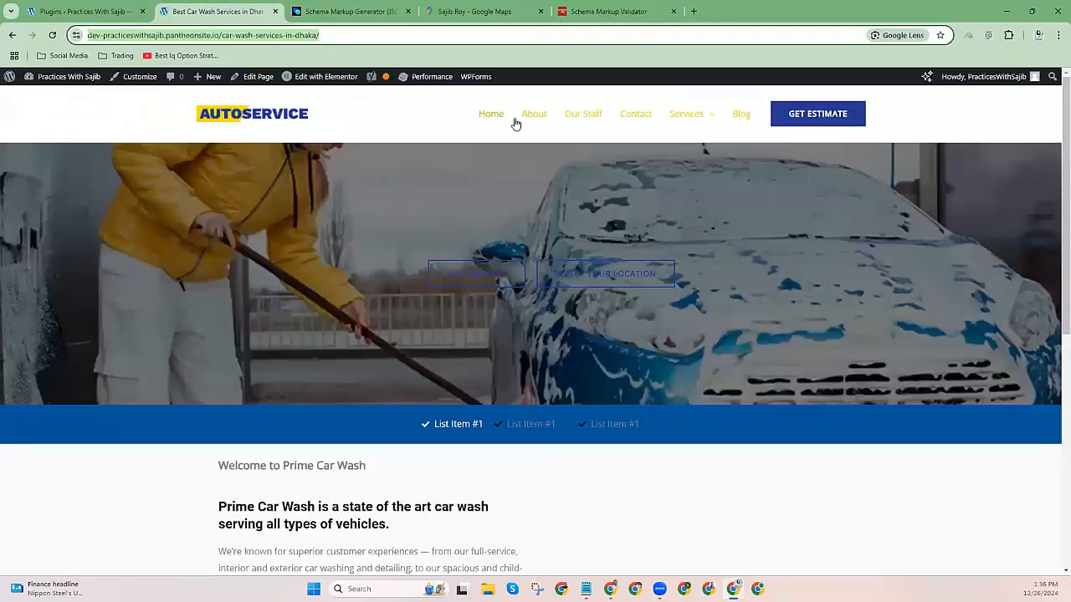
Paste the AutoWash JSON-LD into the Dhaka page's Custom Schema box, save, and view it live.
{"action": "left_click", "coordinate": [255, 78]}
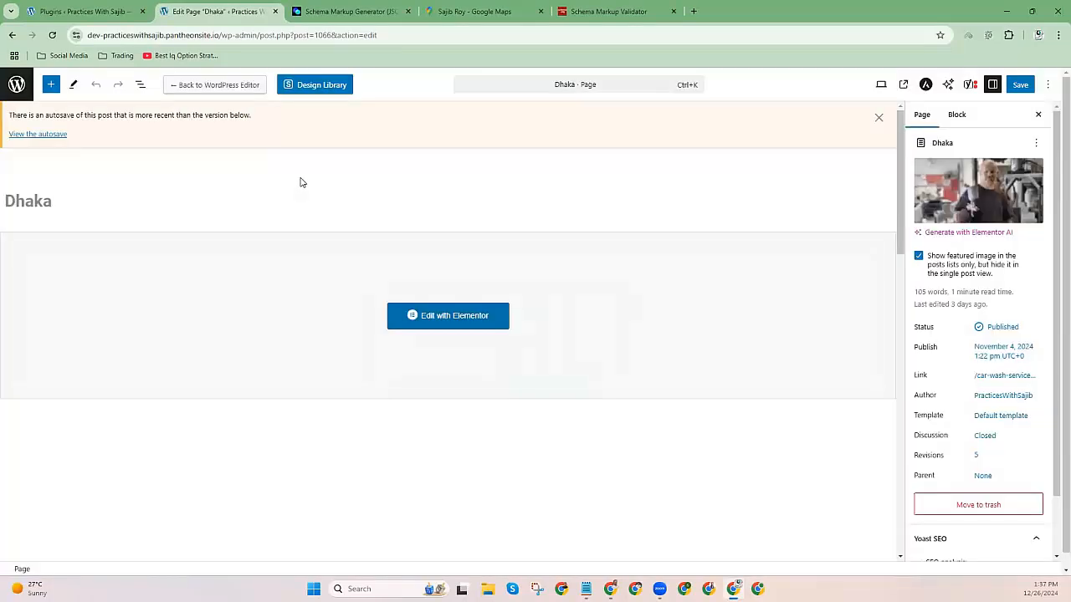
{"action": "scroll", "coordinate": [192, 310], "scroll_direction": "down", "scroll_amount": 10}
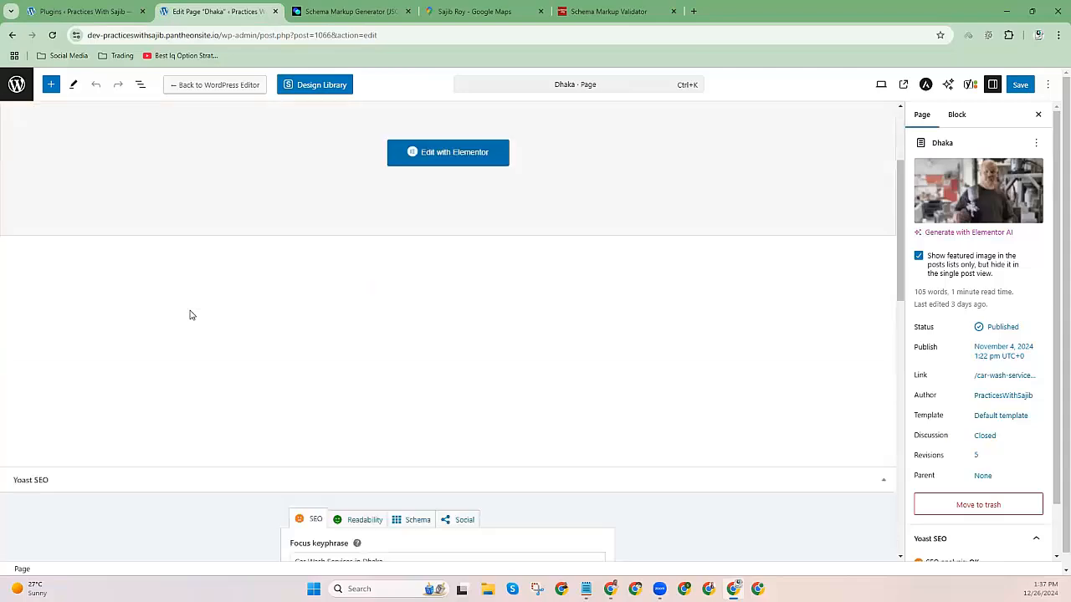
{"action": "scroll", "coordinate": [186, 326], "scroll_direction": "down", "scroll_amount": 1}
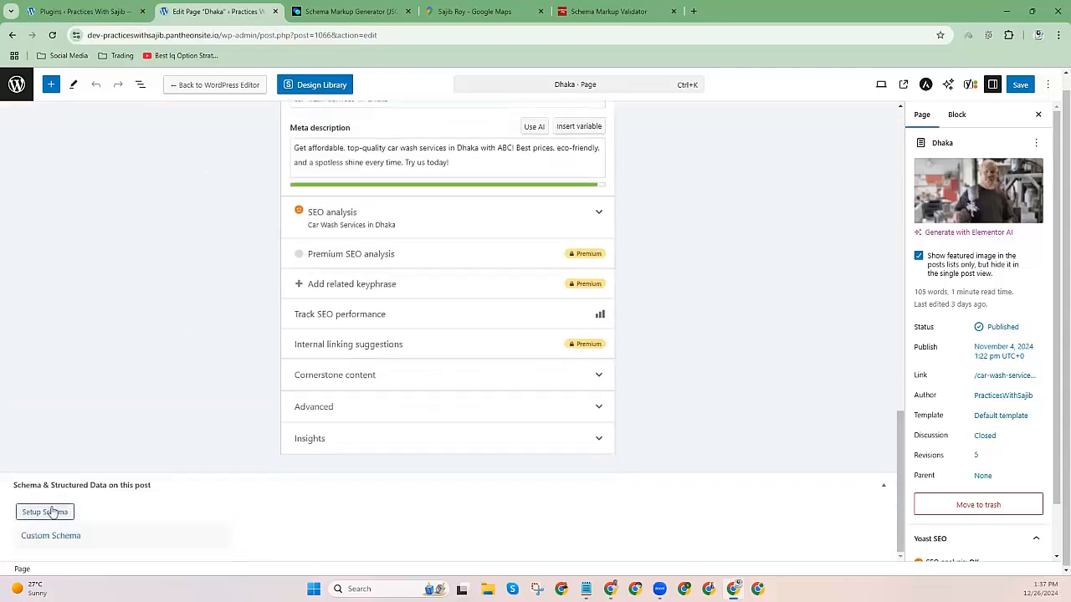
{"action": "left_click", "coordinate": [52, 535]}
{"action": "scroll", "coordinate": [161, 518], "scroll_direction": "down", "scroll_amount": 1}
{"action": "left_click", "coordinate": [260, 485]}
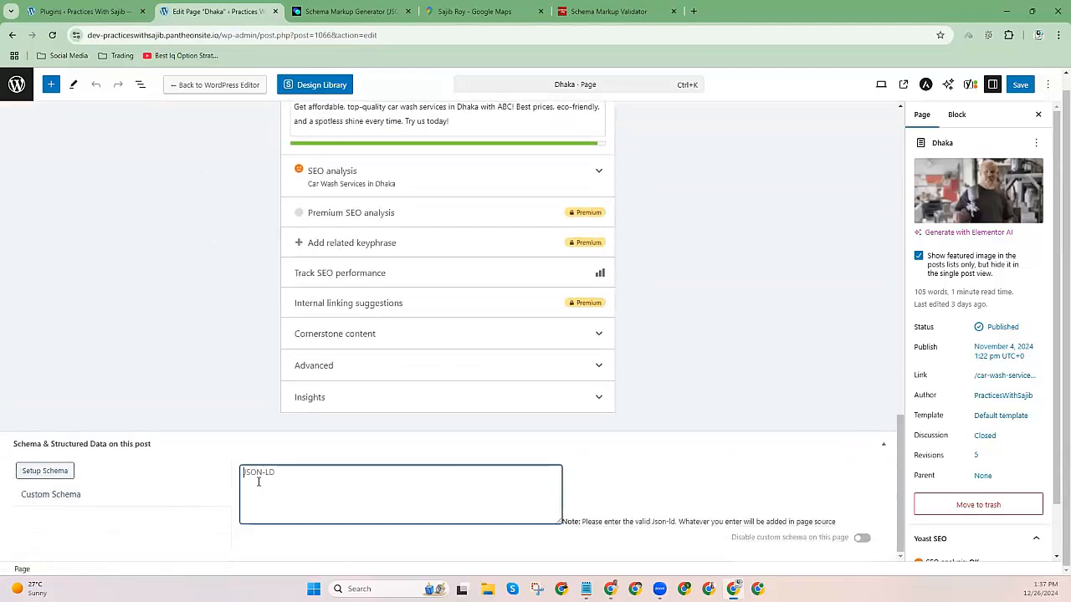
{"action": "key", "text": "ctrl+v"}
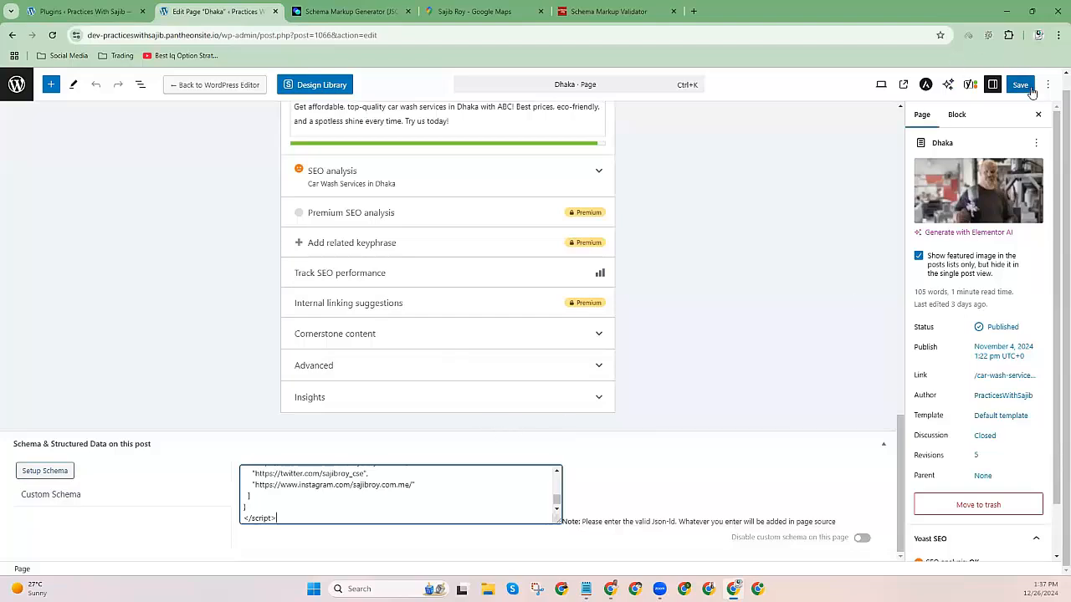
{"action": "left_click", "coordinate": [1019, 84]}
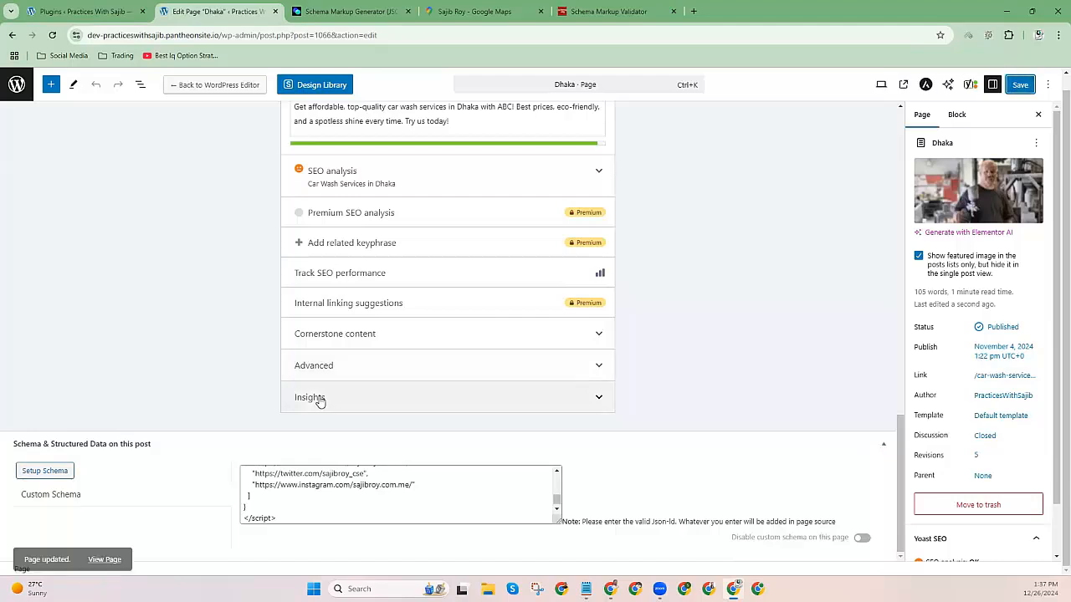
{"action": "left_click", "coordinate": [104, 551]}
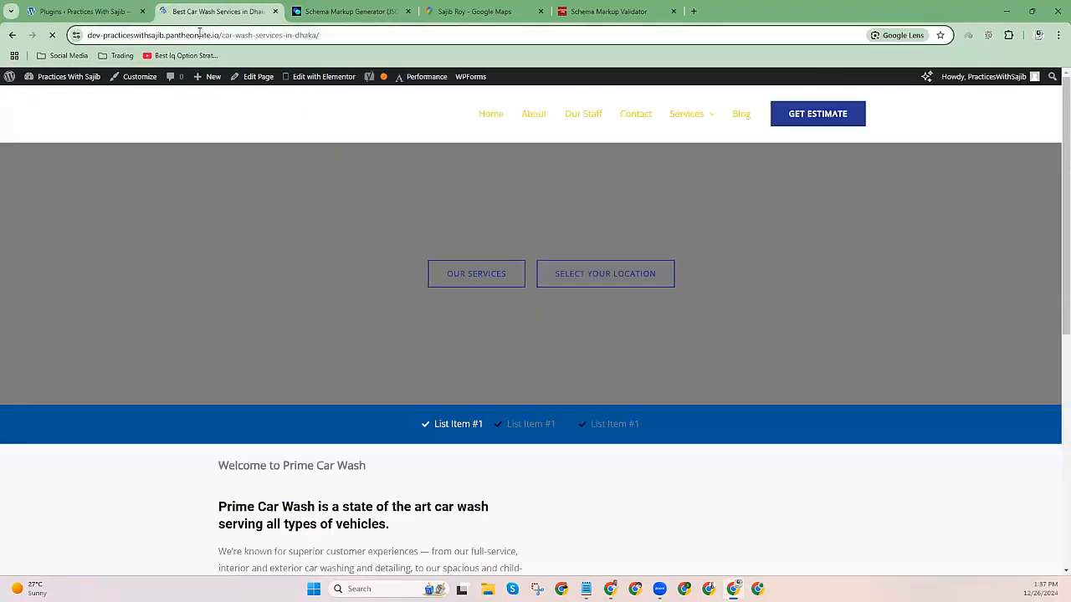
Copy the live Dhaka car wash page address and reopen the Schema Markup Validator.
{"action": "right_click", "coordinate": [199, 35]}
{"action": "left_click", "coordinate": [233, 140]}
{"action": "left_click", "coordinate": [624, 11]}
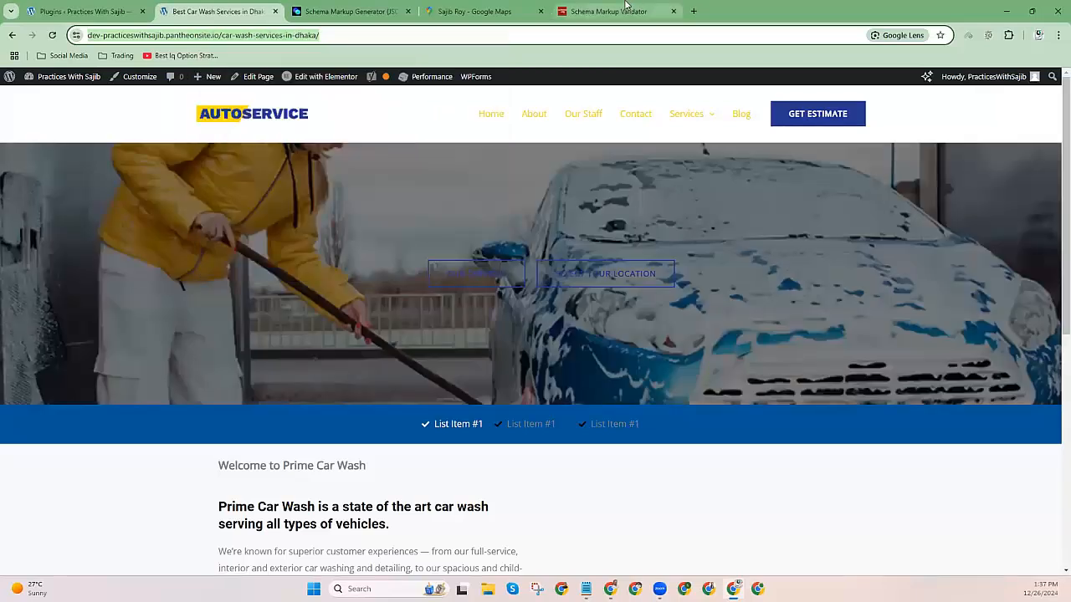
{"action": "left_click", "coordinate": [13, 37]}
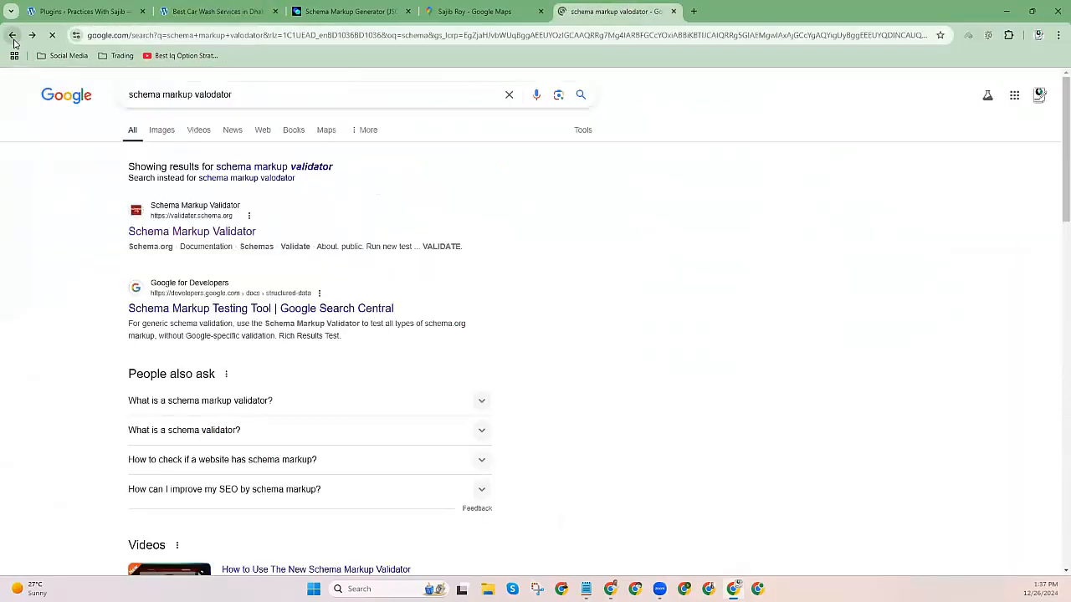
{"action": "left_click", "coordinate": [13, 37]}
{"action": "left_click", "coordinate": [35, 36]}
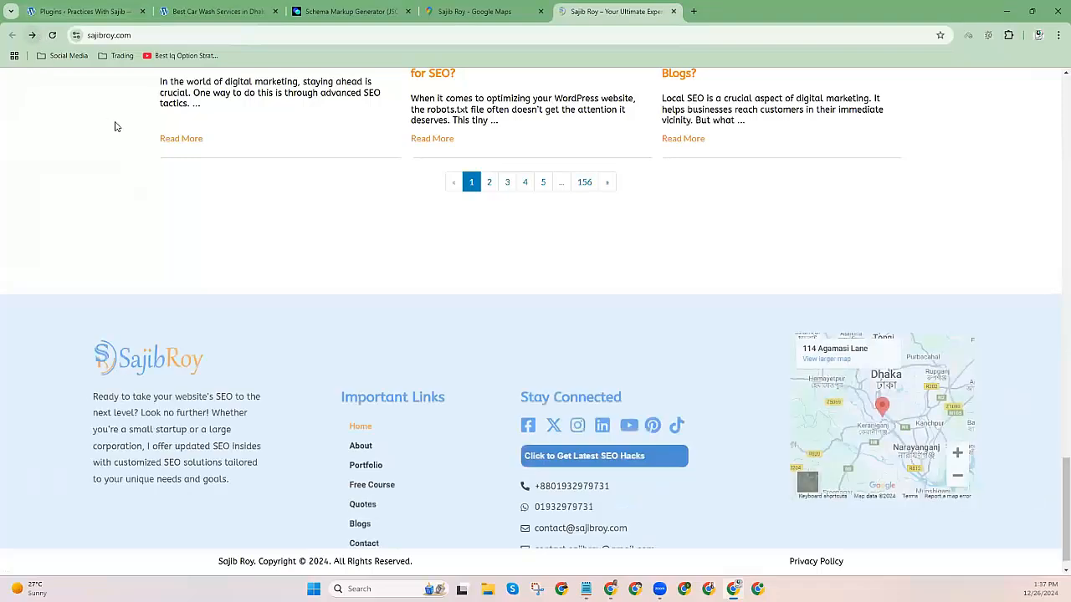
{"action": "left_click", "coordinate": [165, 240]}
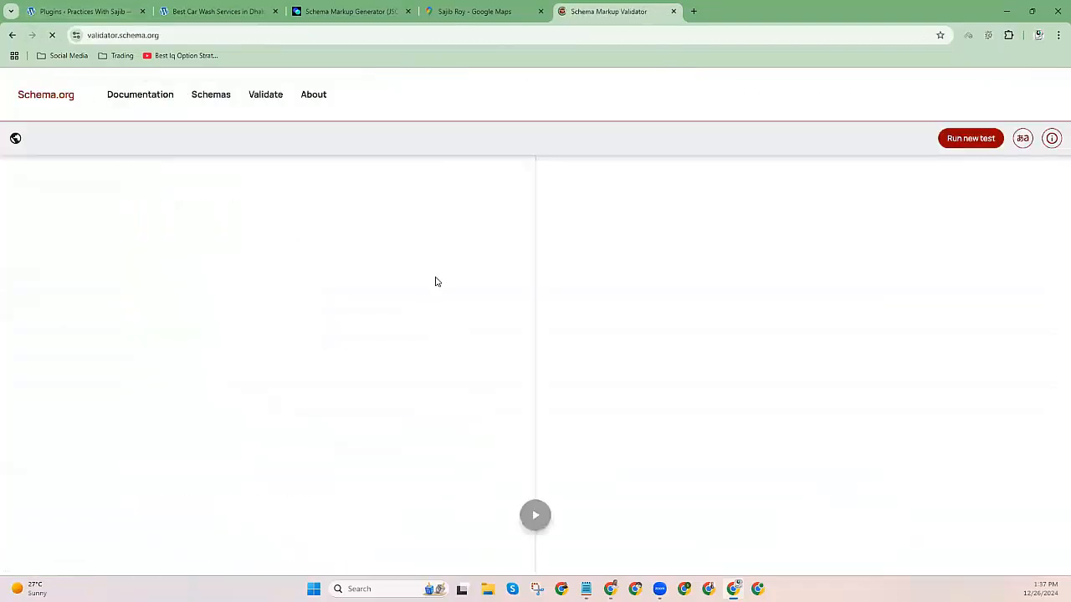
Test the live page URL and confirm its AutoWash markup has 0 errors and 0 warnings.
{"action": "left_click", "coordinate": [423, 331]}
{"action": "left_click", "coordinate": [514, 358]}
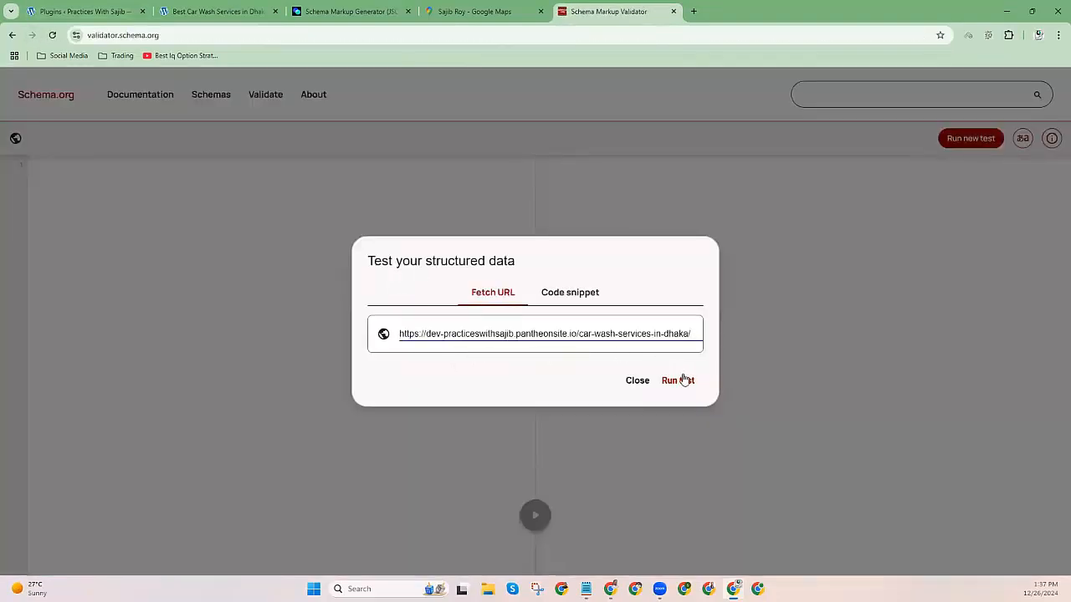
{"action": "left_click", "coordinate": [680, 380]}
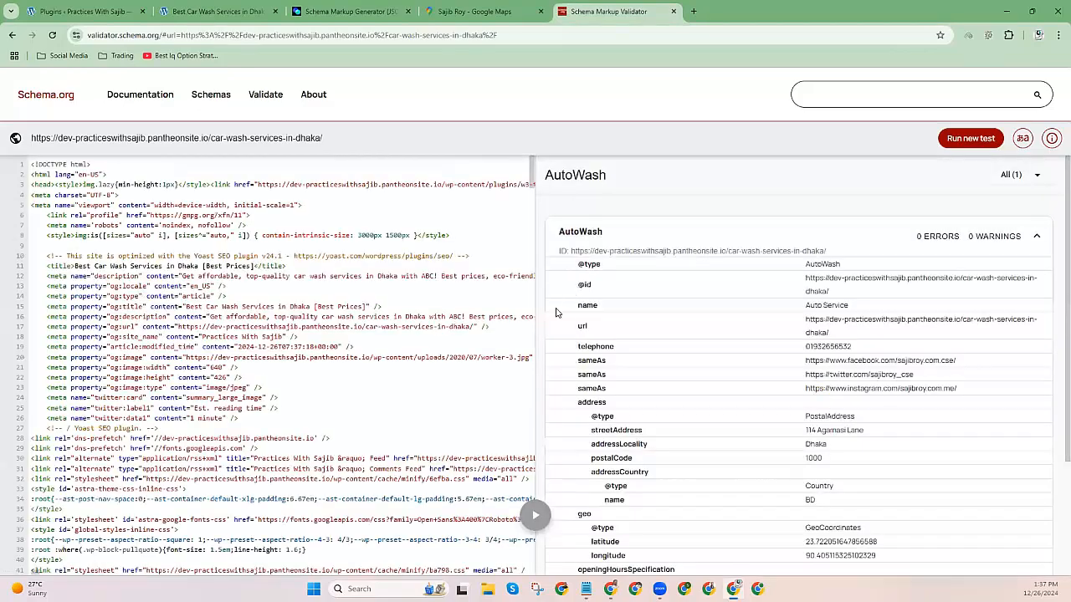
{"action": "left_click_drag", "start_coordinate": [545, 179], "coordinate": [657, 181]}
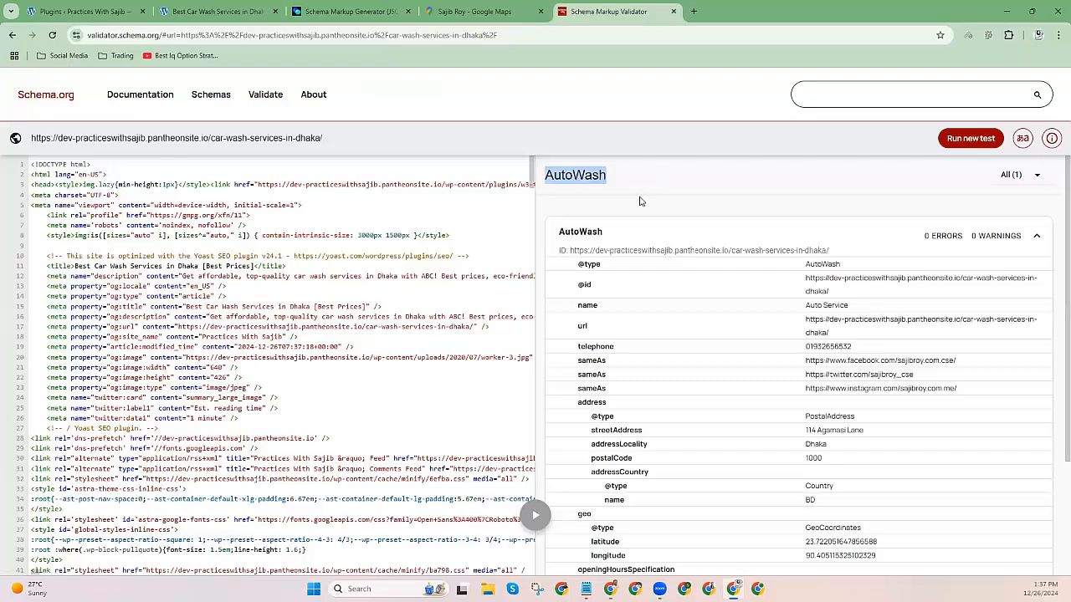
{"action": "scroll", "coordinate": [639, 201], "scroll_direction": "down", "scroll_amount": 2}
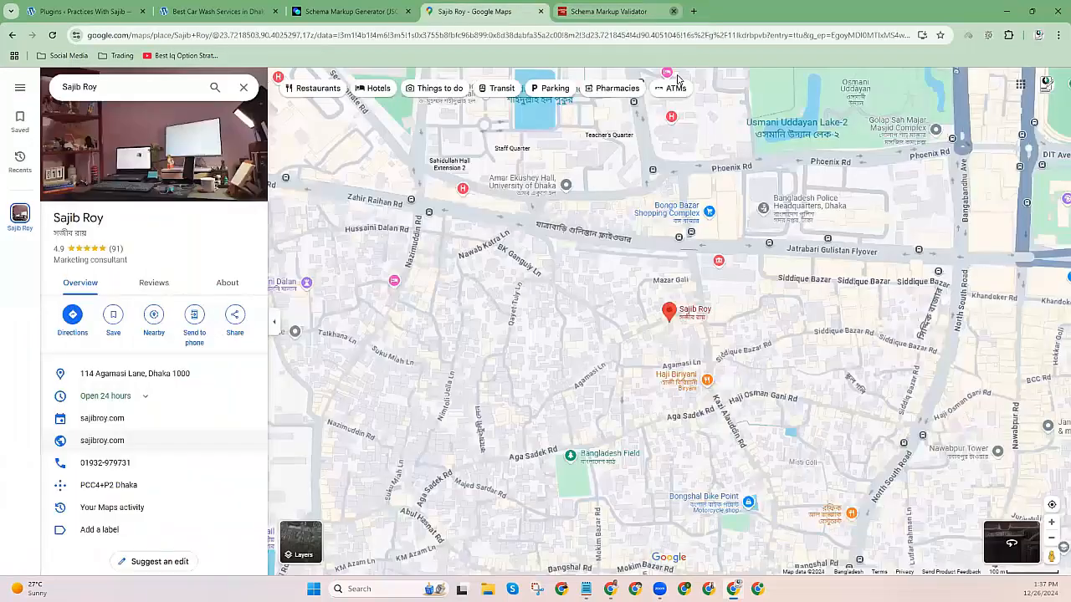
Back in the Schema Markup Generator, pick Organization as the schema type.
{"action": "left_click", "coordinate": [474, 11]}
{"action": "left_click", "coordinate": [673, 11]}
{"action": "left_click", "coordinate": [230, 10]}
{"action": "left_click", "coordinate": [349, 7]}
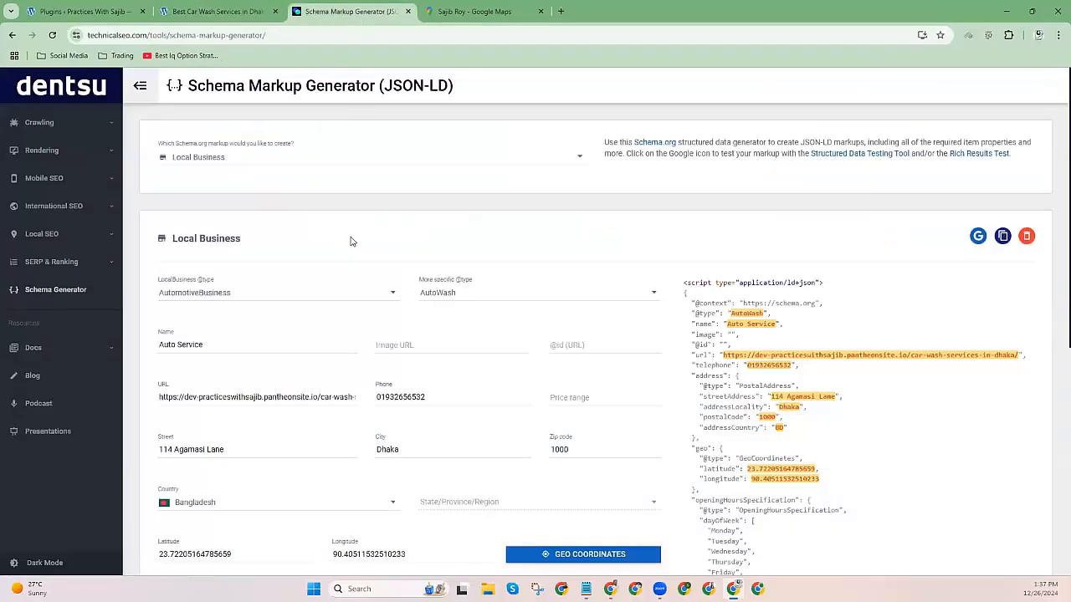
{"action": "left_click", "coordinate": [211, 165]}
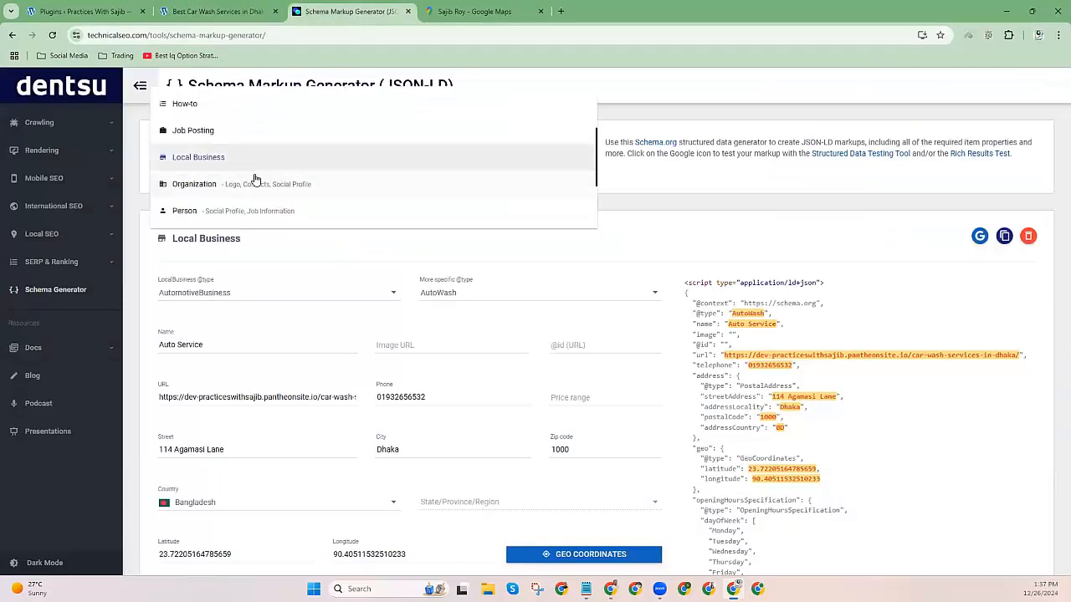
{"action": "scroll", "coordinate": [271, 189], "scroll_direction": "down", "scroll_amount": 3}
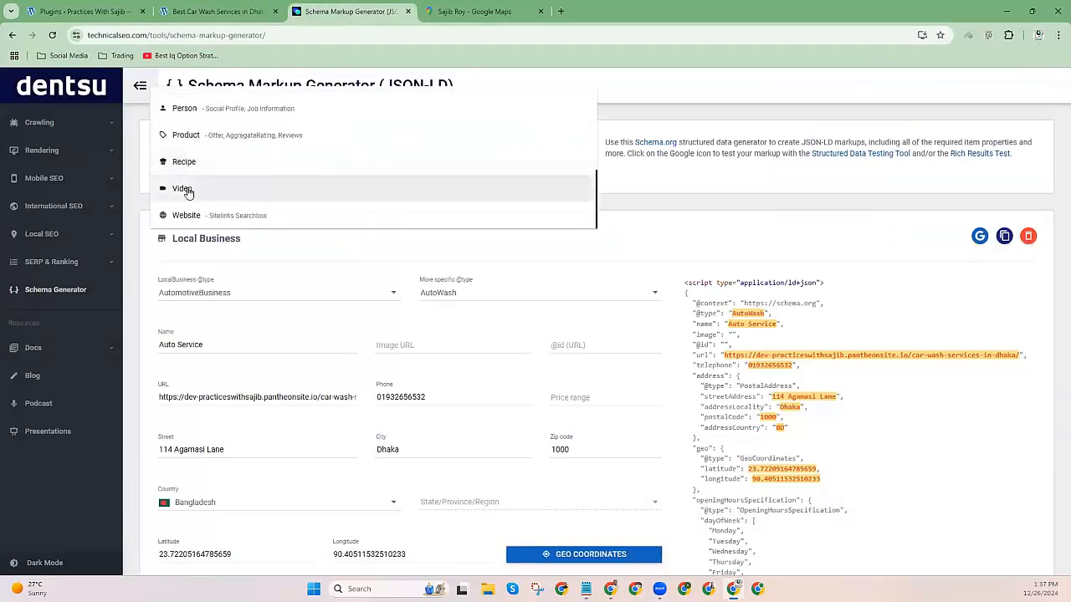
{"action": "scroll", "coordinate": [232, 142], "scroll_direction": "up", "scroll_amount": 3}
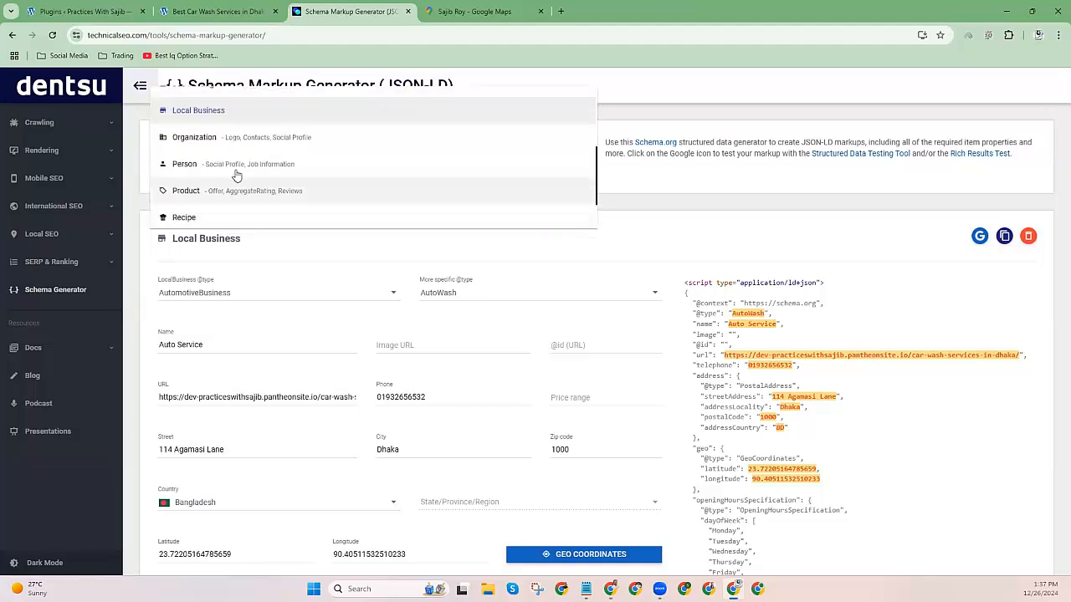
{"action": "left_click", "coordinate": [232, 142]}
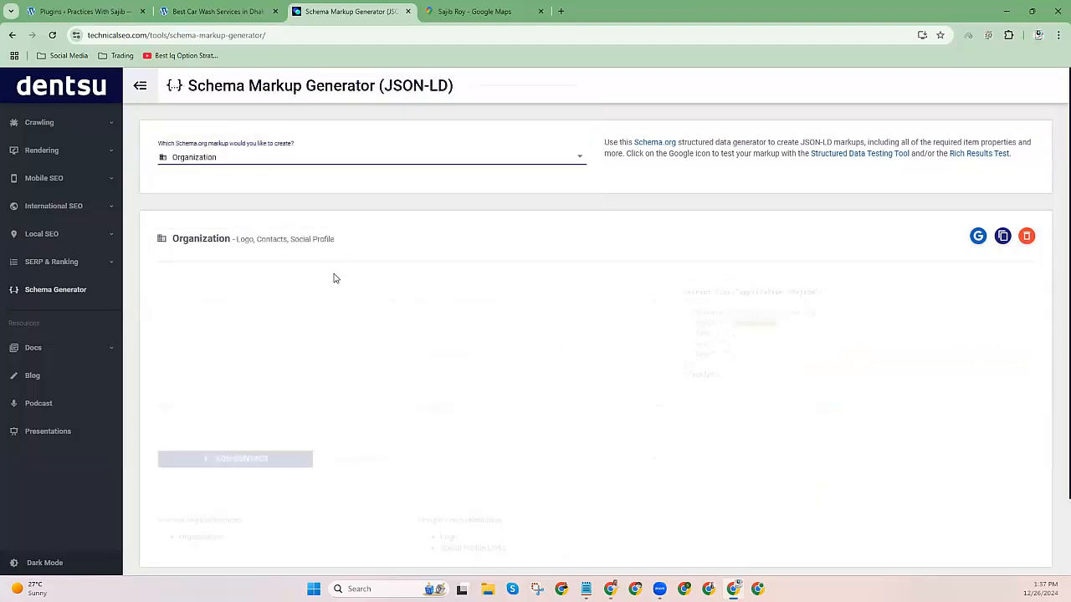
{"action": "left_click", "coordinate": [860, 223]}
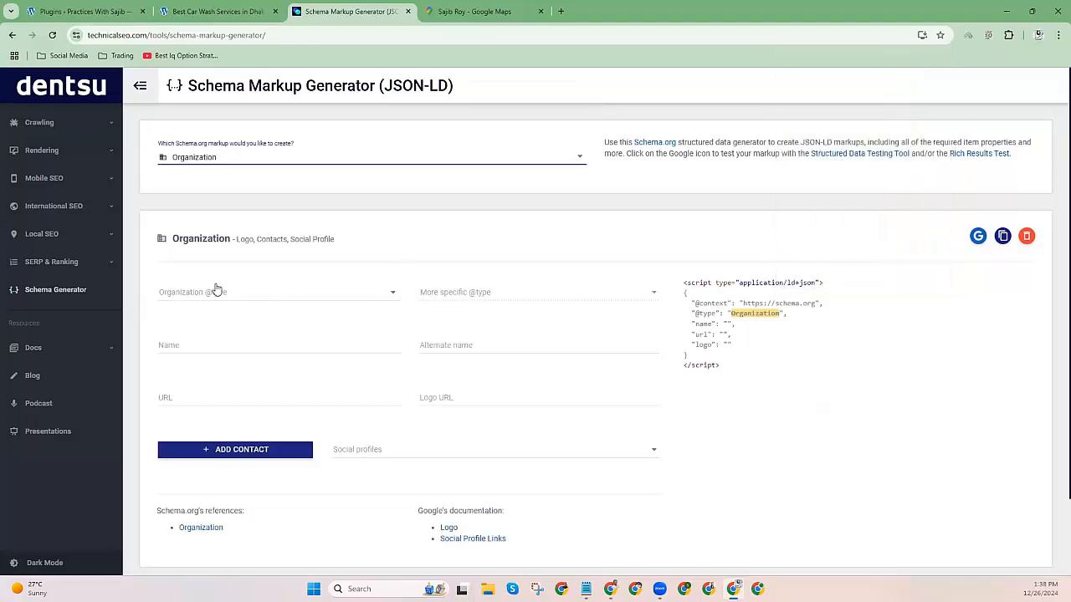
Look through the Organization type, name, alternate name, URL, logo and social profile fields.
{"action": "scroll", "coordinate": [215, 290], "scroll_direction": "down", "scroll_amount": 1}
{"action": "left_click", "coordinate": [209, 239]}
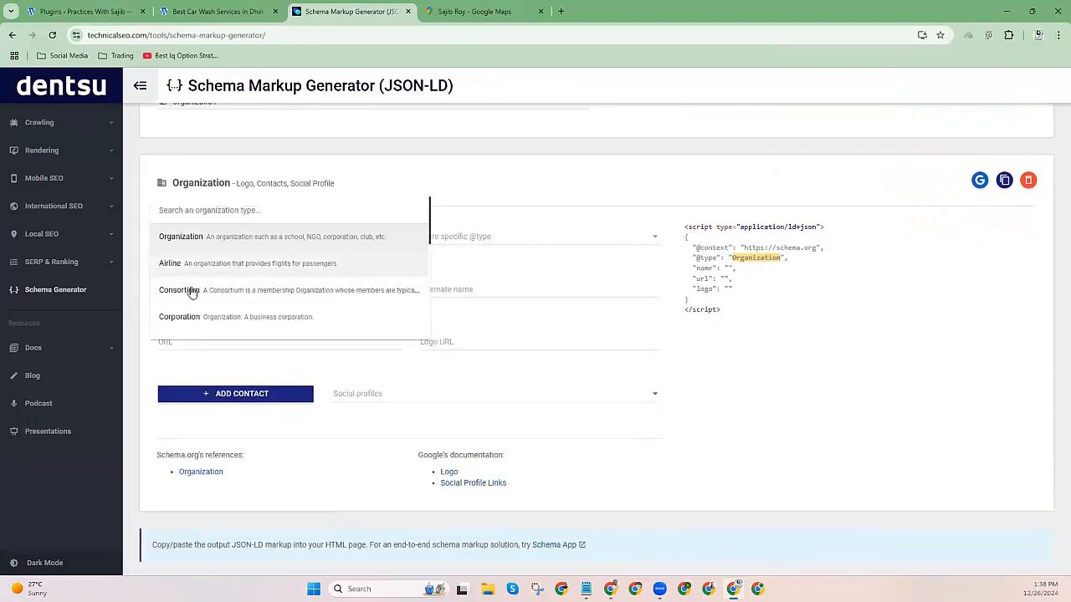
{"action": "left_click", "coordinate": [470, 273]}
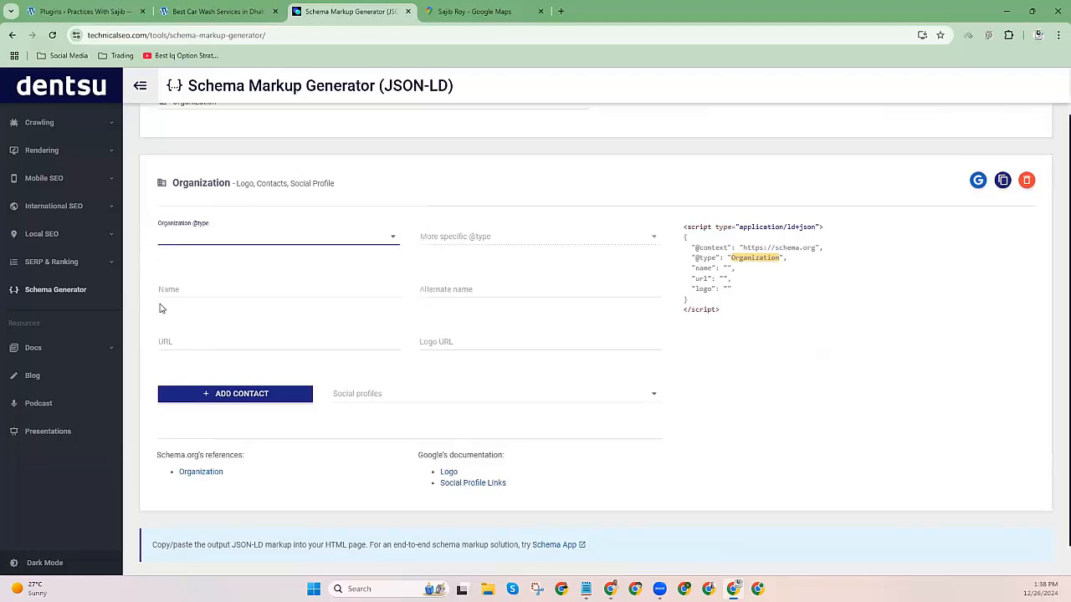
{"action": "left_click", "coordinate": [184, 289]}
{"action": "left_click", "coordinate": [485, 292]}
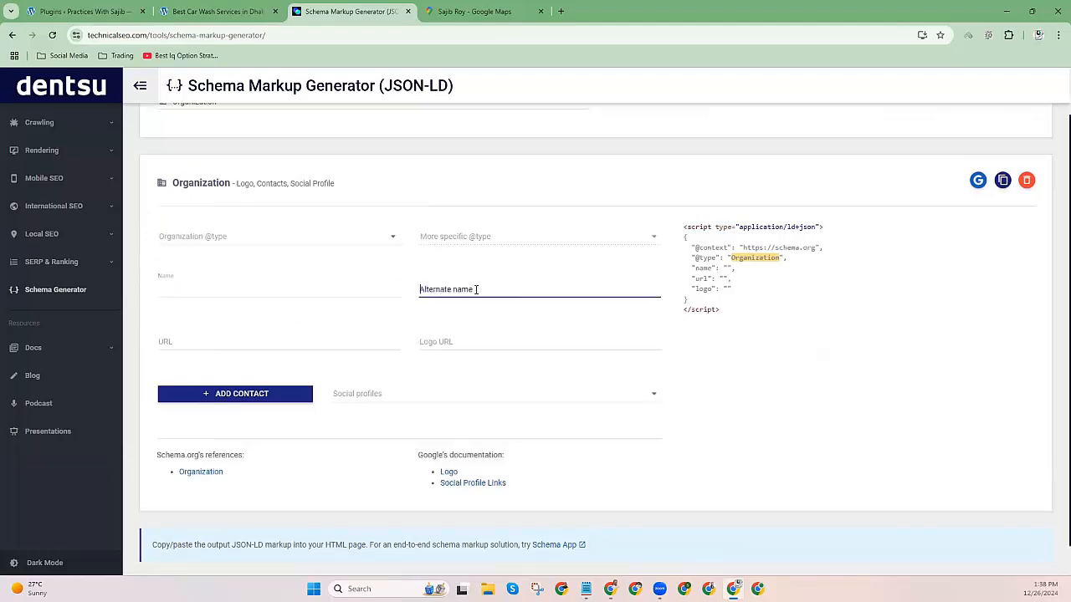
{"action": "left_click", "coordinate": [208, 343]}
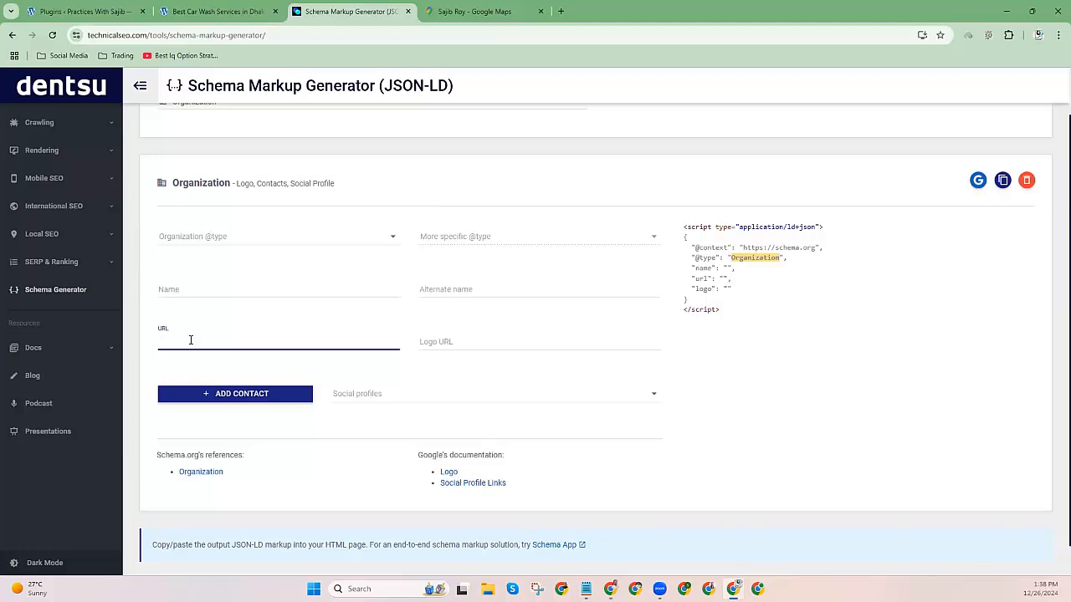
{"action": "left_click", "coordinate": [482, 341]}
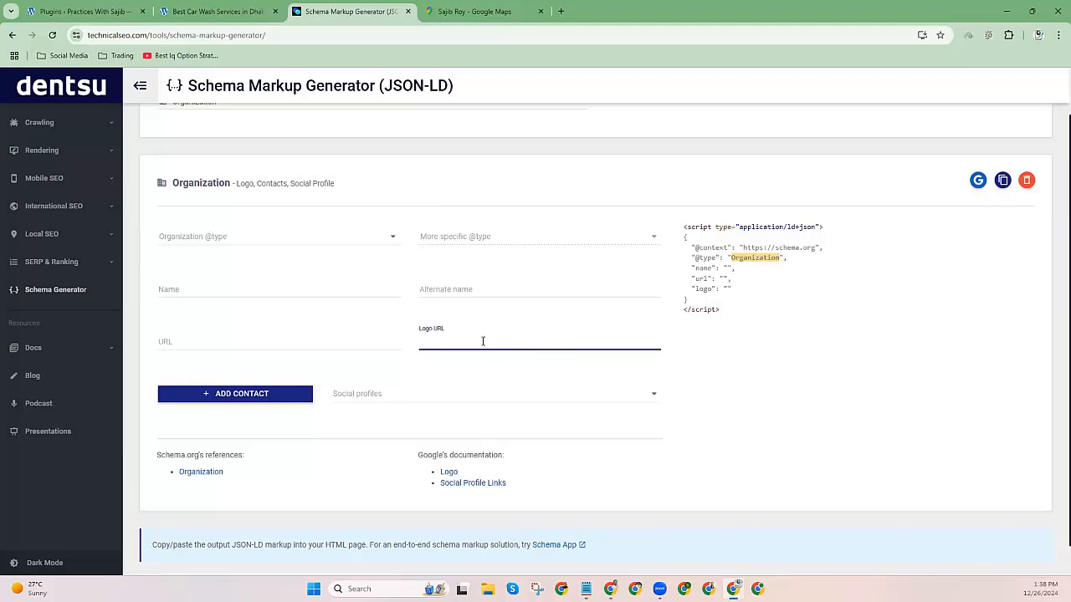
{"action": "left_click", "coordinate": [371, 394]}
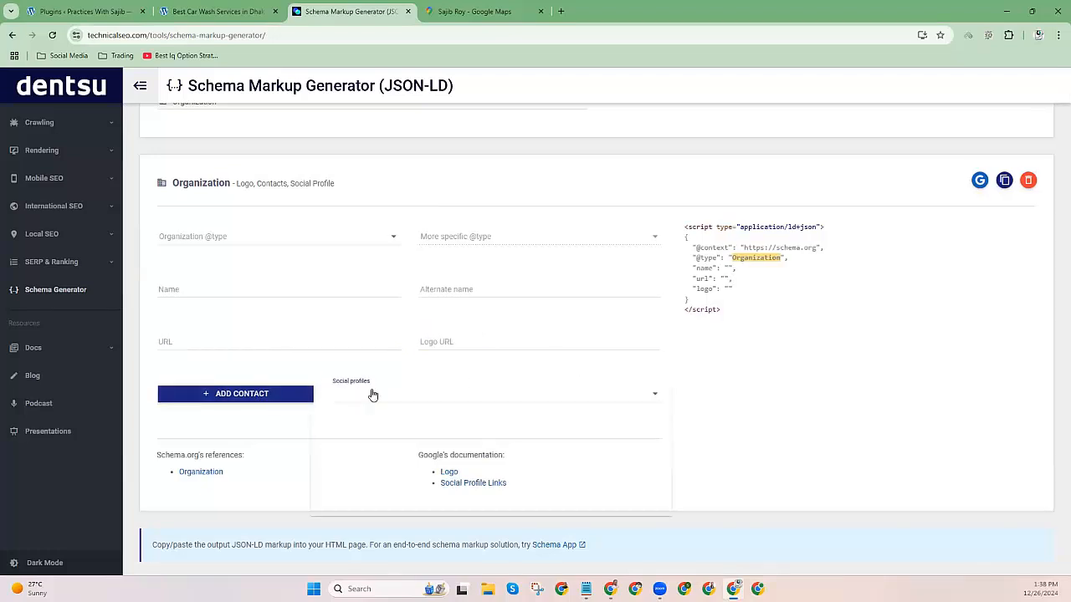
{"action": "left_click", "coordinate": [251, 400]}
Add a contact point and review the contact type options without choosing one.
{"action": "left_click", "coordinate": [244, 406]}
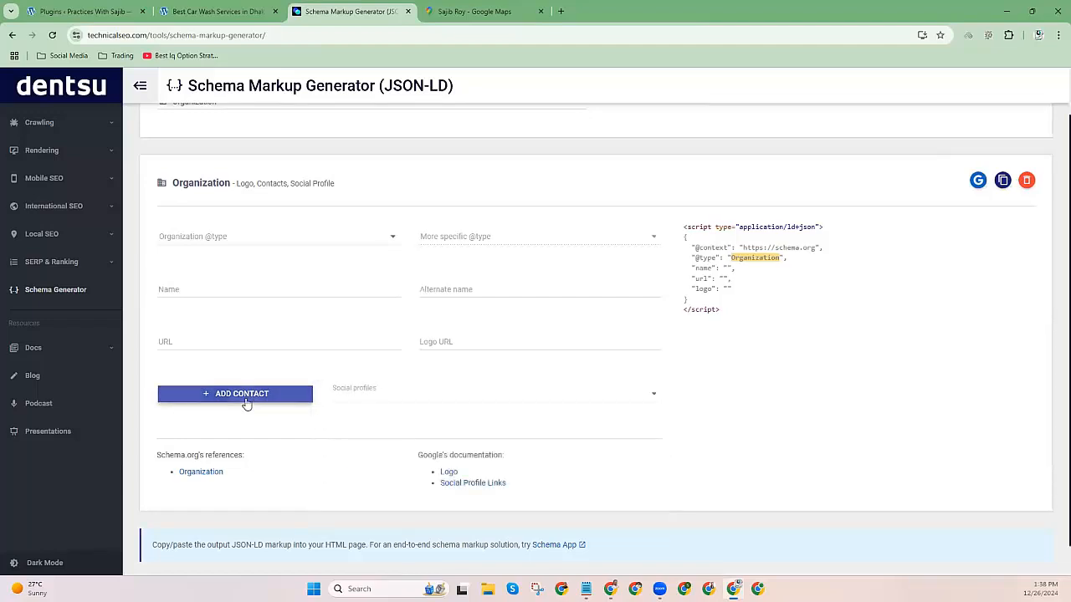
{"action": "scroll", "coordinate": [246, 404], "scroll_direction": "down", "scroll_amount": 1}
{"action": "left_click", "coordinate": [184, 389]}
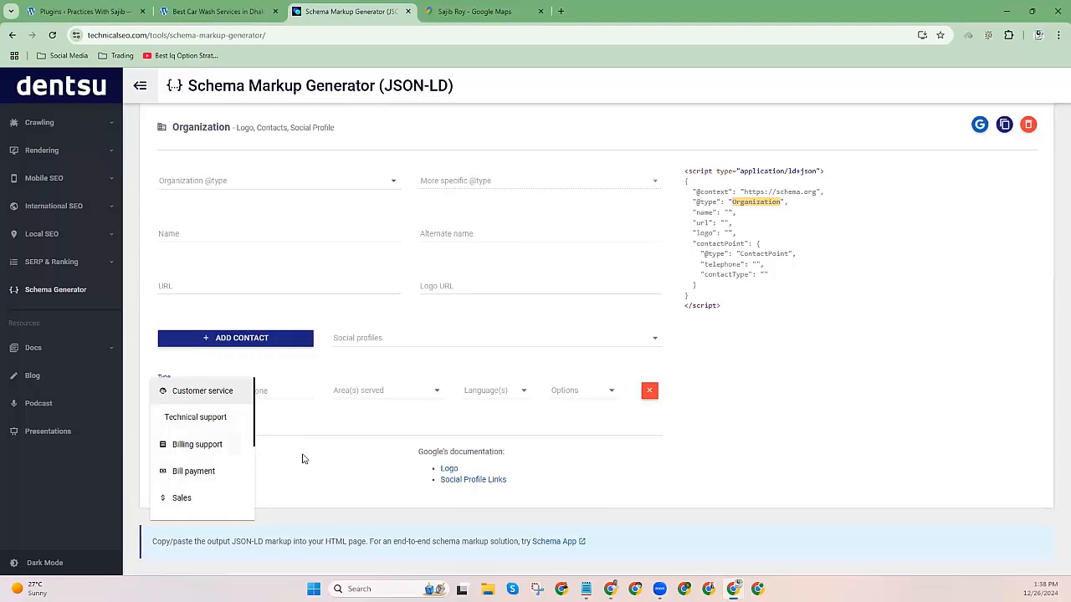
{"action": "scroll", "coordinate": [208, 427], "scroll_direction": "down", "scroll_amount": 3}
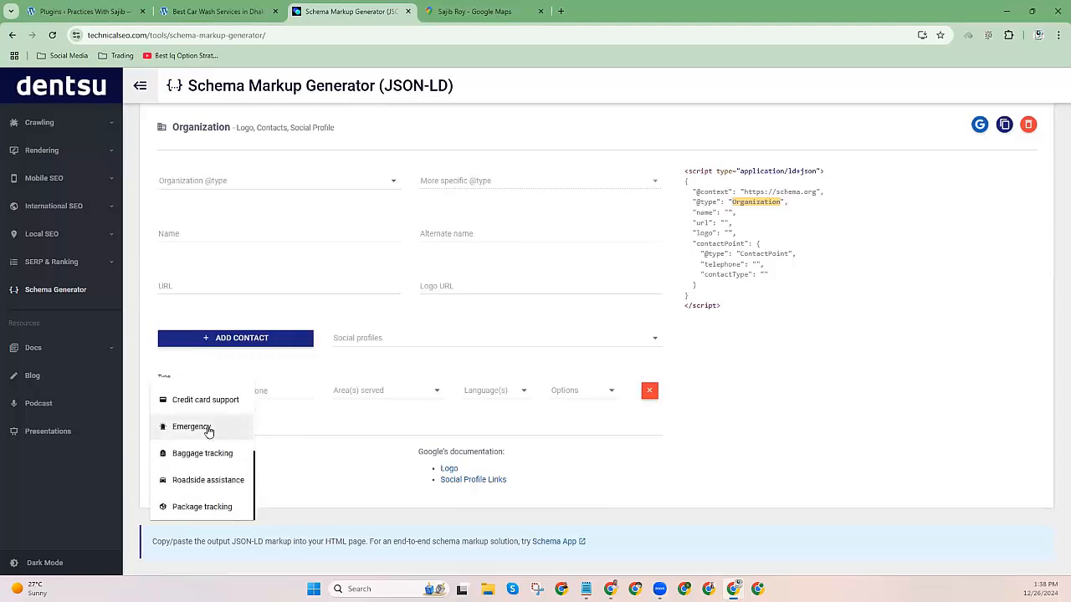
{"action": "left_click", "coordinate": [289, 460]}
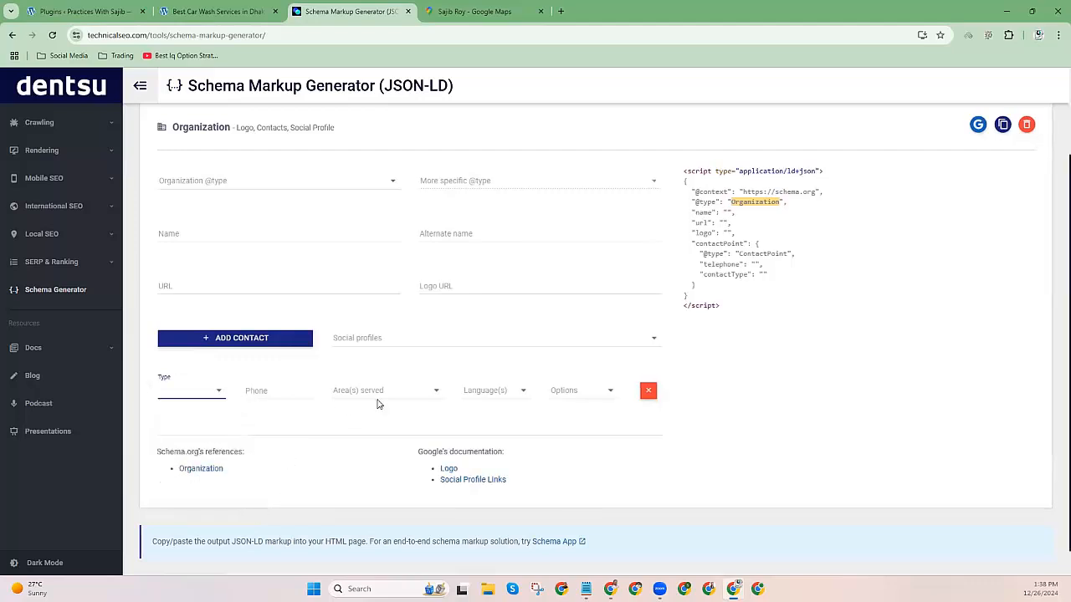
{"action": "scroll", "coordinate": [425, 393], "scroll_direction": "up", "scroll_amount": 1}
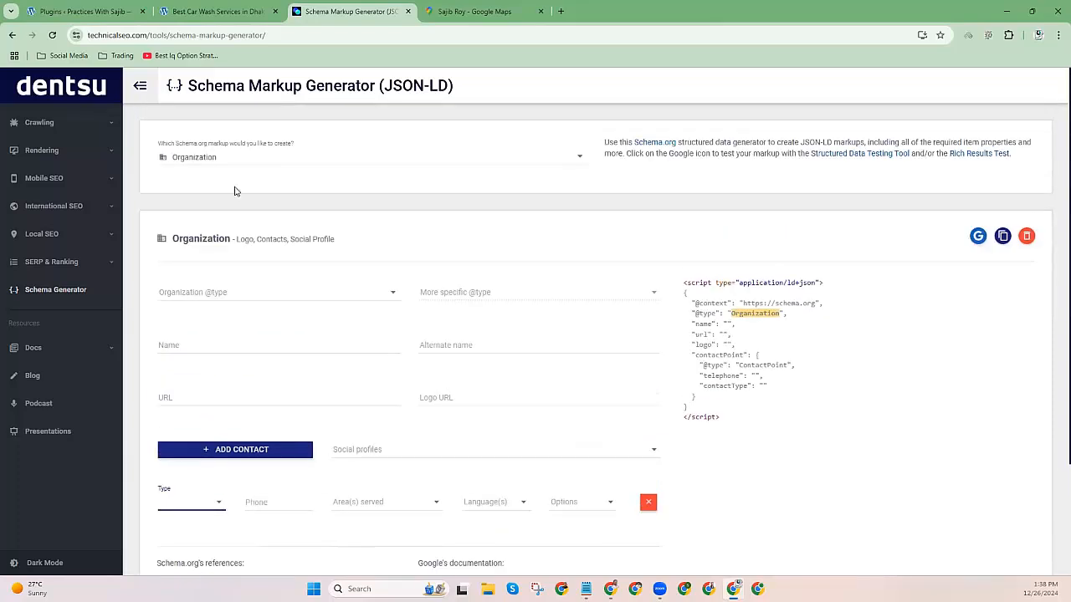
Change the schema markup type from Organization to Website.
{"action": "left_click", "coordinate": [210, 160]}
{"action": "scroll", "coordinate": [181, 211], "scroll_direction": "down", "scroll_amount": 2}
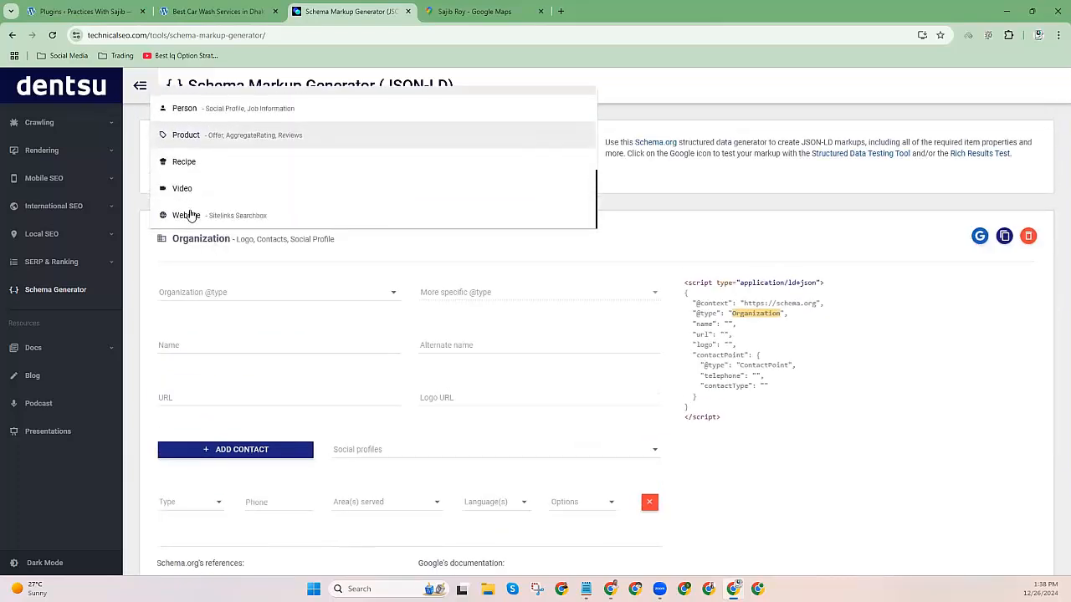
{"action": "left_click", "coordinate": [191, 216]}
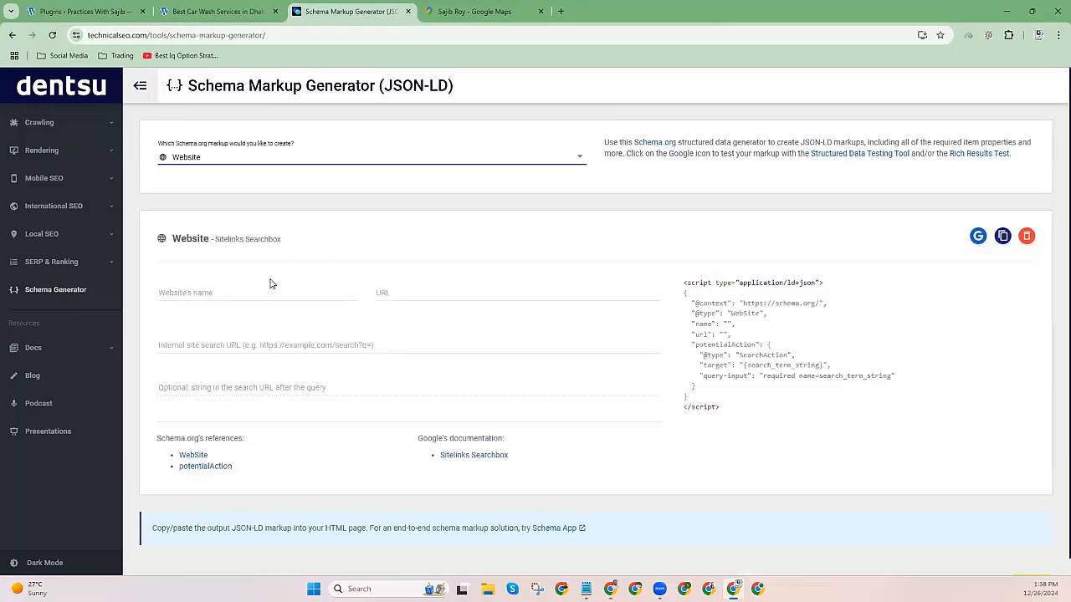
{"action": "left_click", "coordinate": [474, 12]}
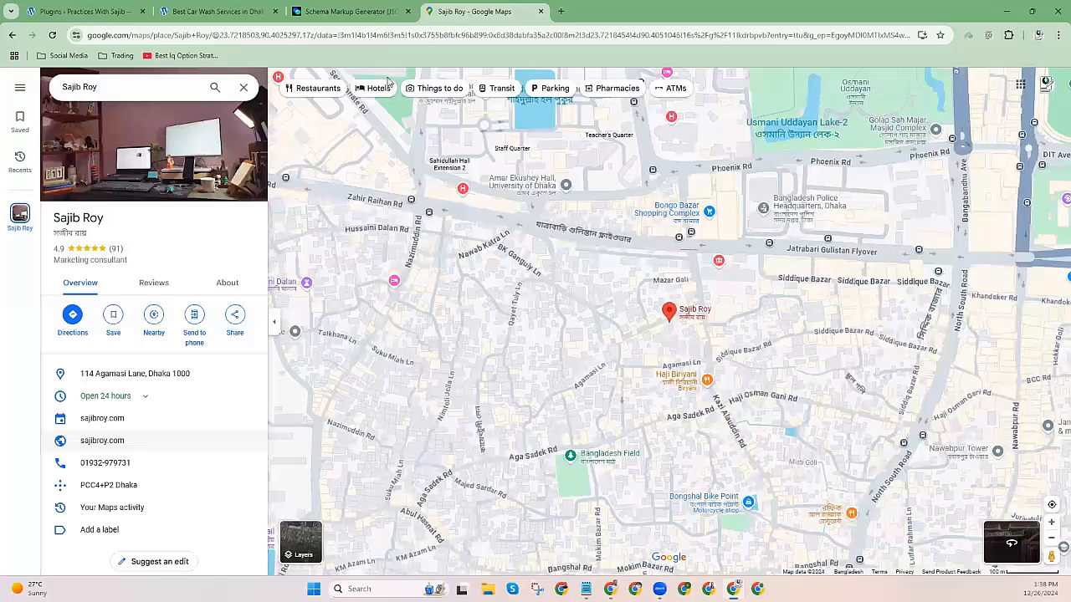
Search Google for flipkart.
{"action": "key", "text": "ctrl+l"}
{"action": "type", "text": "flipkart"}
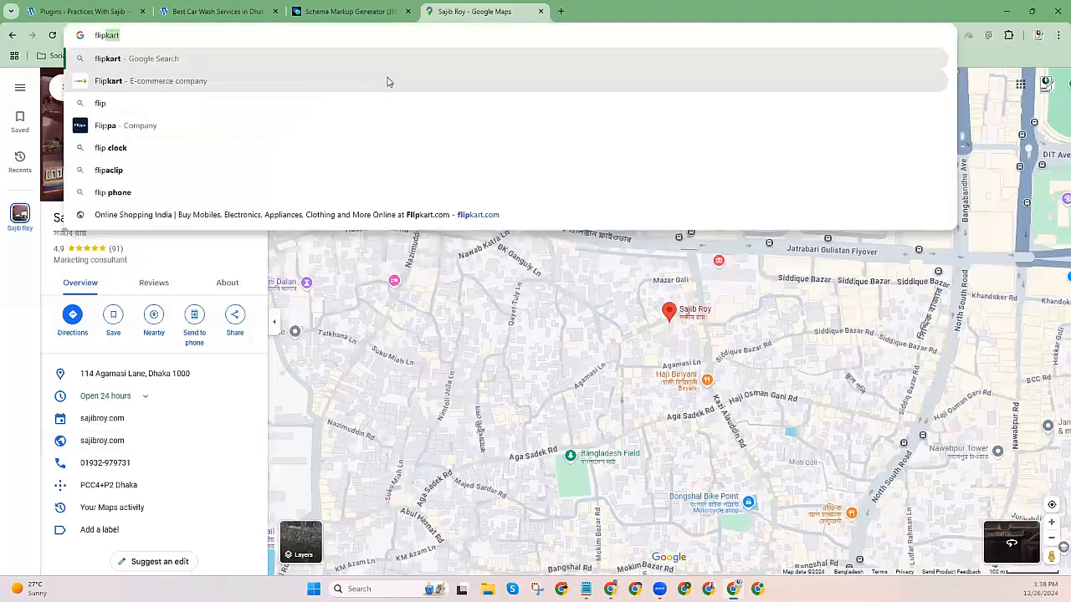
{"action": "left_click", "coordinate": [387, 82]}
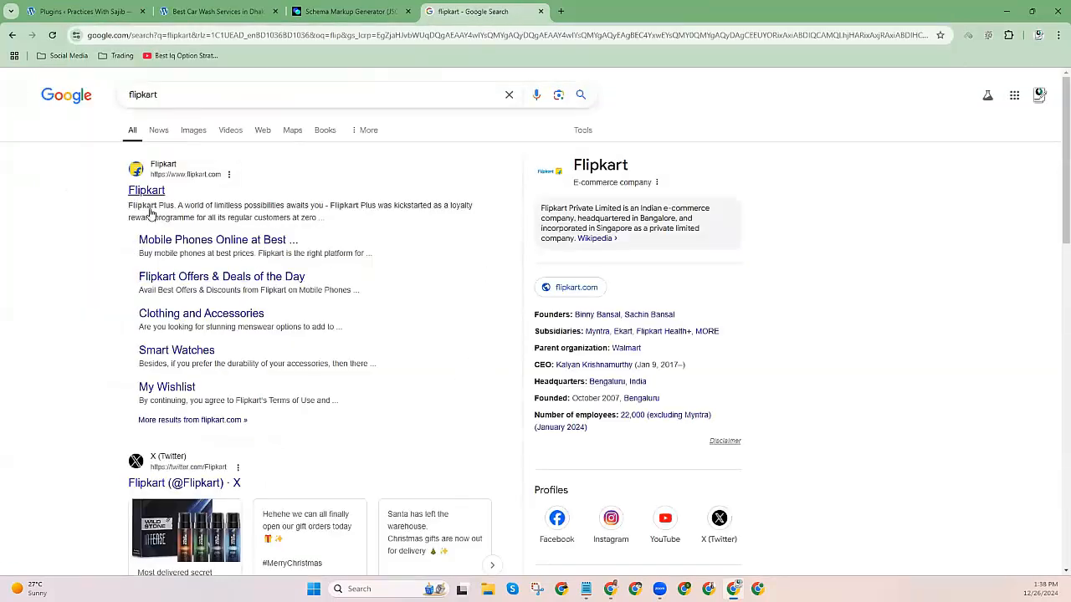
Highlight and bracket Flipkart's five sitelinks under the main result, then clear the marks.
{"action": "left_click_drag", "start_coordinate": [130, 239], "coordinate": [248, 419]}
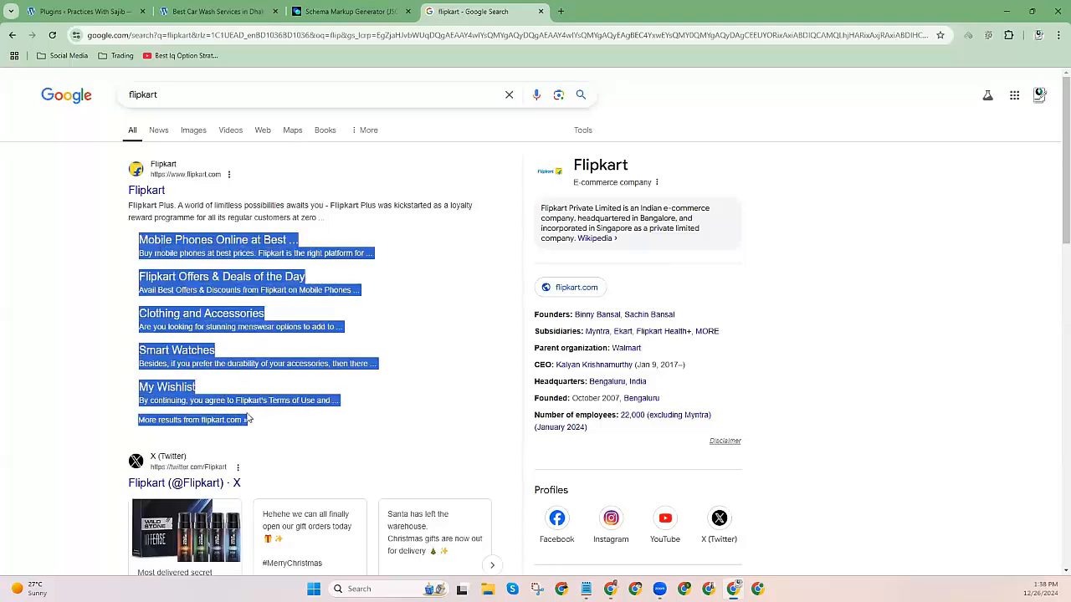
{"action": "left_click", "coordinate": [53, 345]}
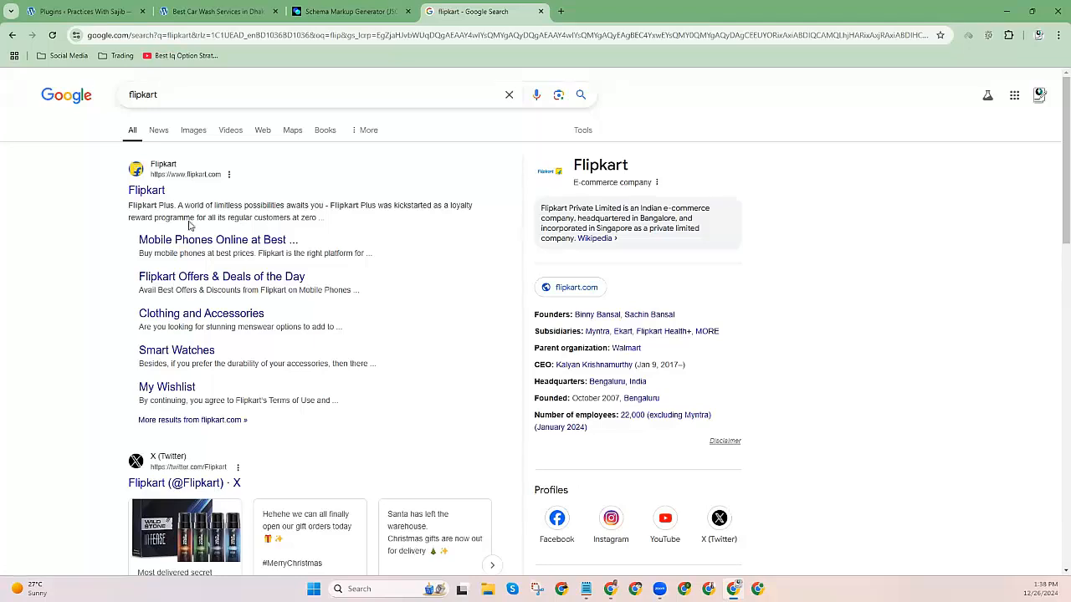
{"action": "mouse_move", "coordinate": [129, 219]}
{"action": "left_mouse_down"}
{"action": "mouse_move", "coordinate": [293, 217]}
{"action": "mouse_move", "coordinate": [127, 230]}
{"action": "left_mouse_up"}
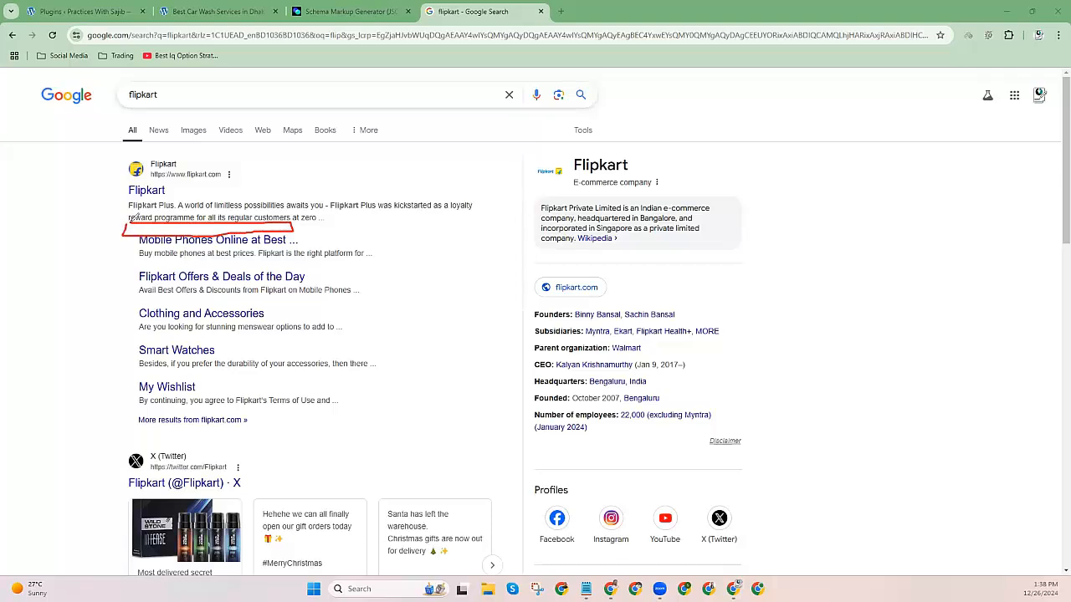
{"action": "left_click_drag", "start_coordinate": [123, 234], "coordinate": [146, 386]}
{"action": "mouse_move", "coordinate": [308, 229]}
{"action": "left_mouse_down"}
{"action": "mouse_move", "coordinate": [307, 410]}
{"action": "mouse_move", "coordinate": [287, 435]}
{"action": "left_mouse_up"}
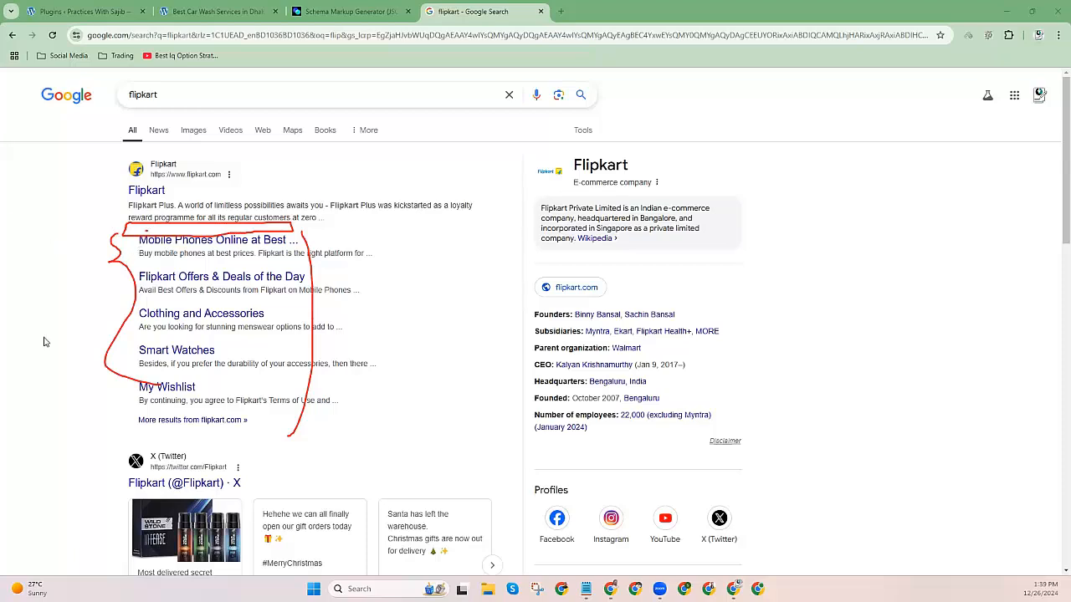
{"action": "left_click", "coordinate": [217, 331]}
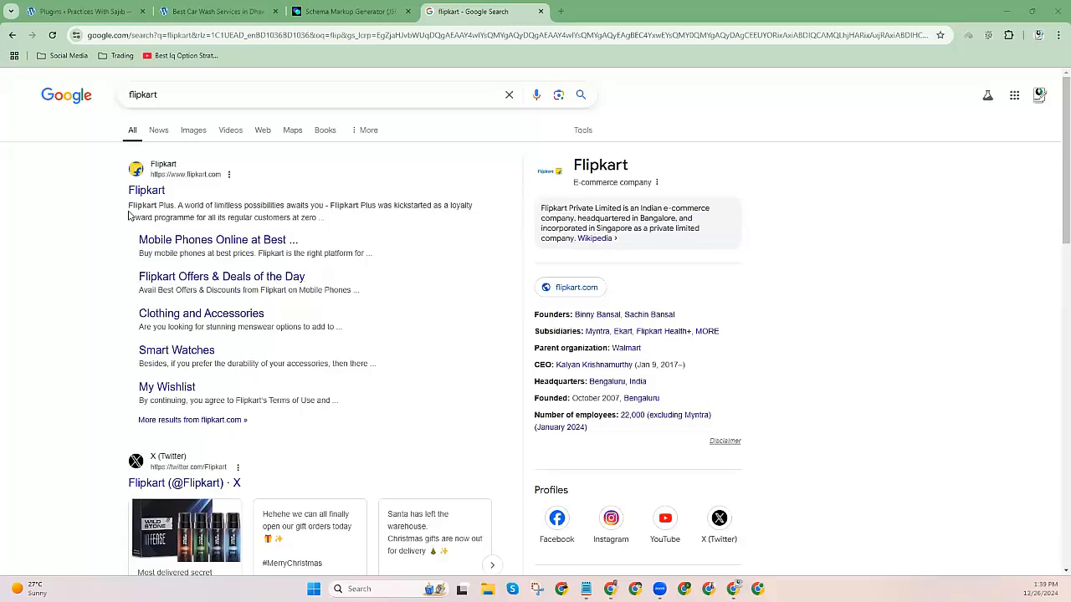
{"action": "left_click_drag", "start_coordinate": [122, 242], "coordinate": [222, 414]}
{"action": "left_click", "coordinate": [52, 358]}
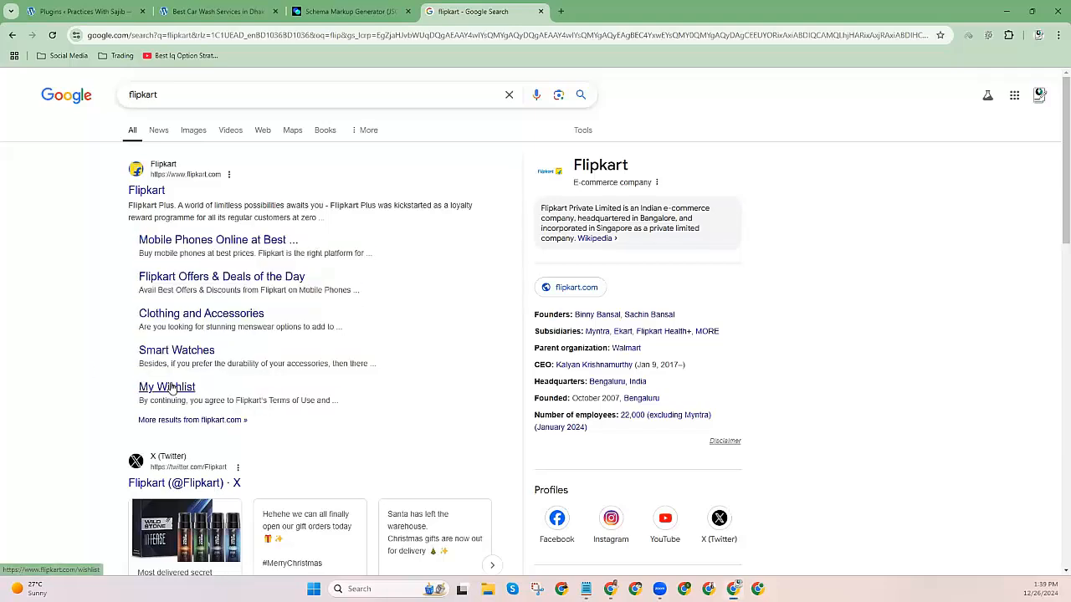
Enter Auto Service as the website name, checking it against the car wash site.
{"action": "left_click", "coordinate": [216, 11]}
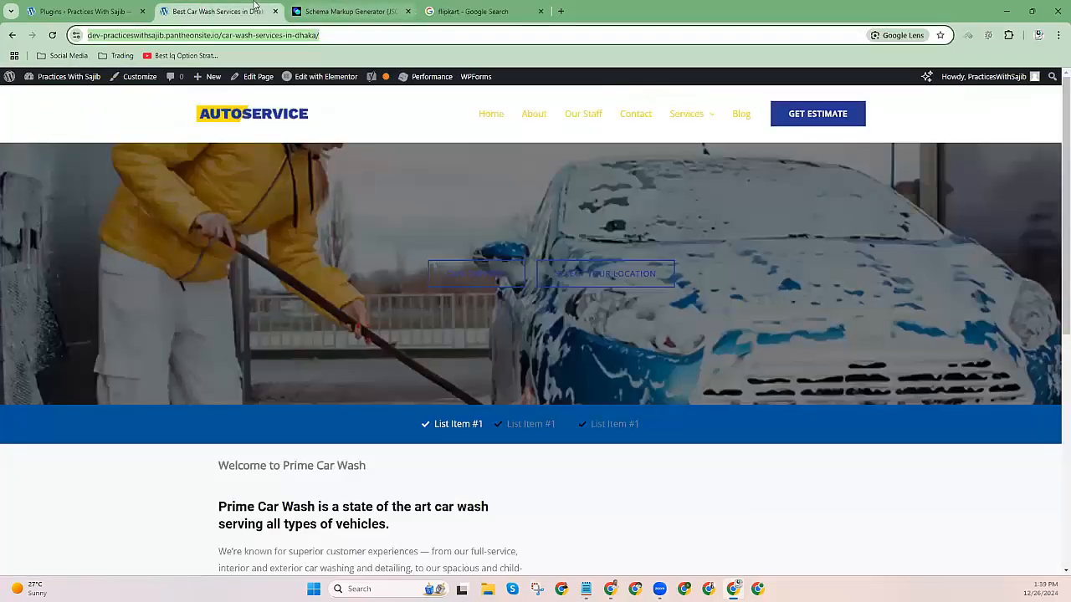
{"action": "left_click", "coordinate": [347, 10]}
{"action": "scroll", "coordinate": [204, 360], "scroll_direction": "down", "scroll_amount": 1}
{"action": "left_click", "coordinate": [182, 269]}
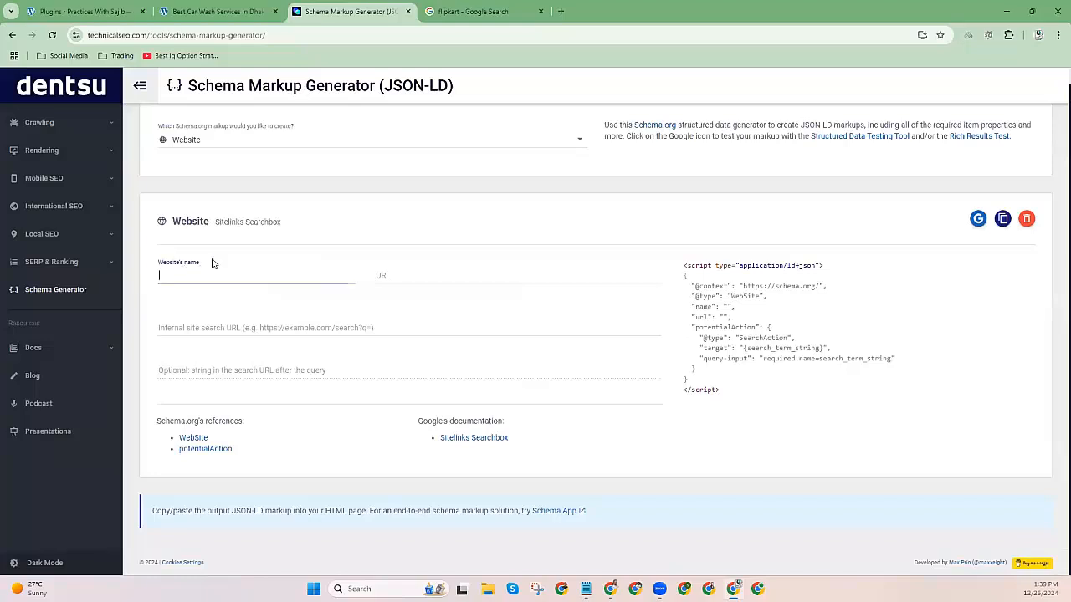
{"action": "left_click", "coordinate": [216, 11]}
{"action": "left_click", "coordinate": [347, 11]}
{"action": "type", "text": "Auto Servi"}
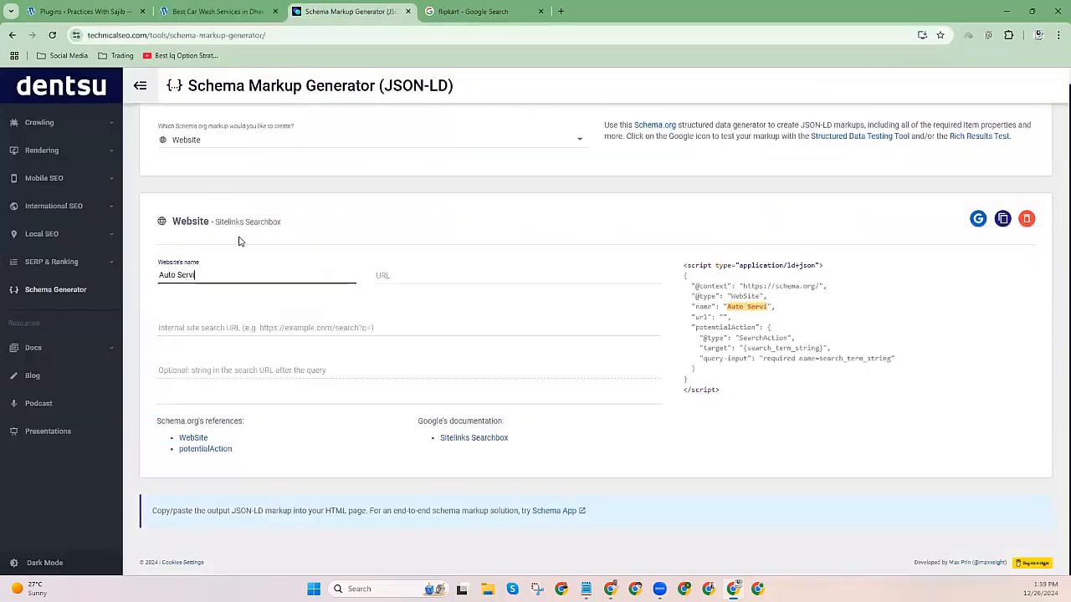
Copy the car wash site's home page address and paste it as the website URL.
{"action": "left_click", "coordinate": [378, 273]}
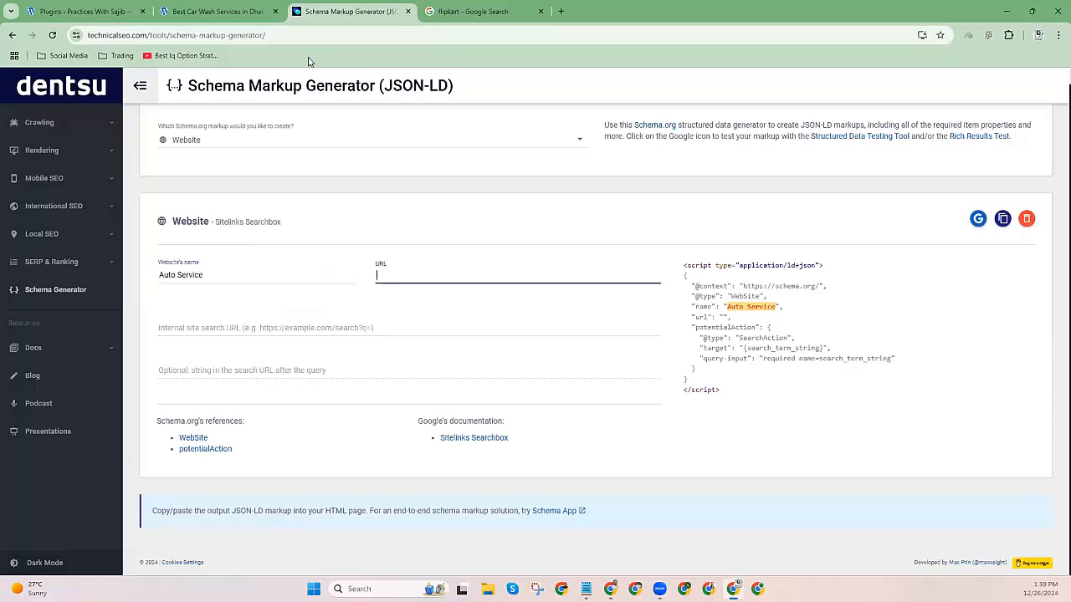
{"action": "left_click", "coordinate": [216, 11]}
{"action": "left_click", "coordinate": [223, 125]}
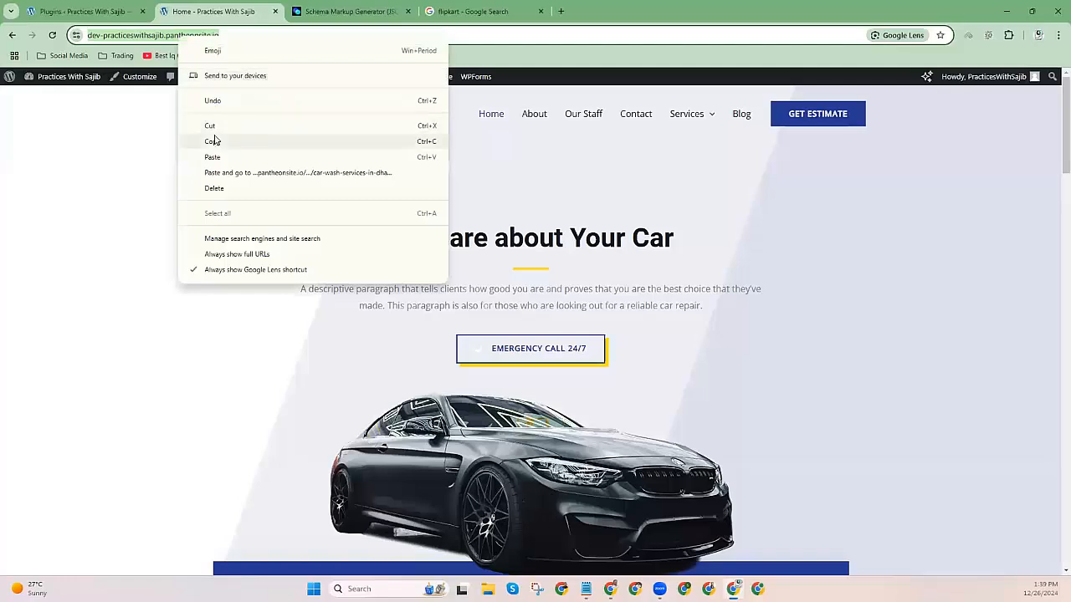
{"action": "left_click", "coordinate": [213, 141]}
{"action": "left_click", "coordinate": [351, 11]}
{"action": "left_click", "coordinate": [399, 275]}
{"action": "key", "text": "ctrl+v"}
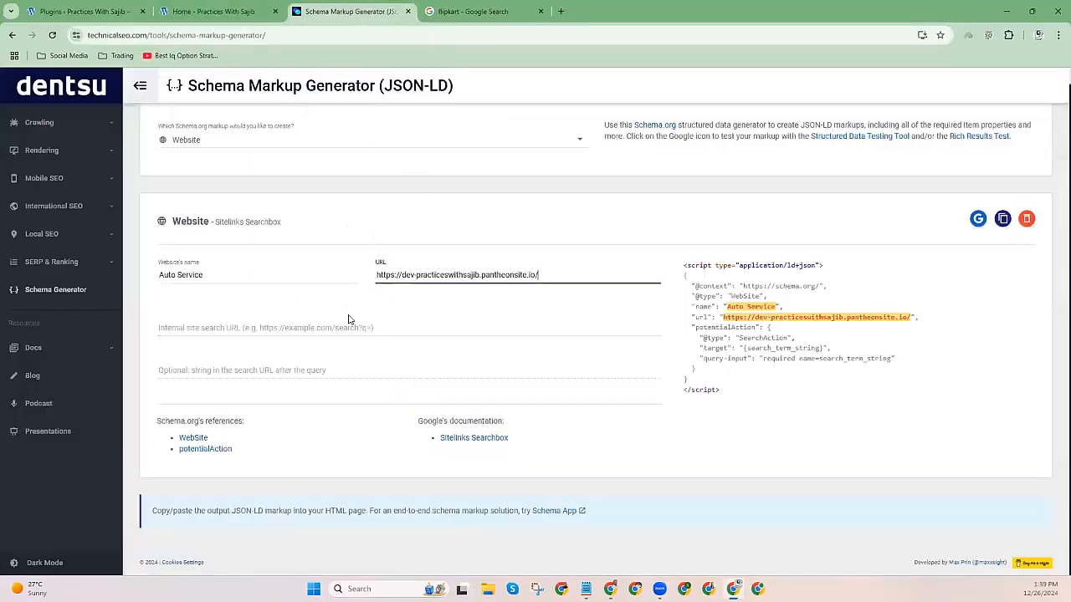
Set the internal site search URL to the site address followed by search?q=.
{"action": "left_click", "coordinate": [194, 331]}
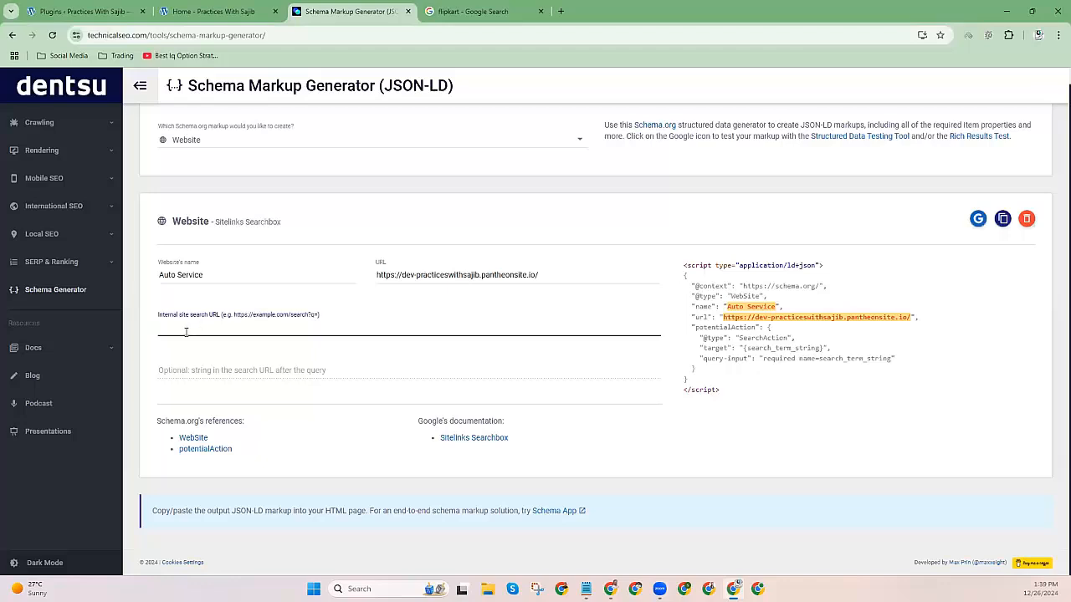
{"action": "key", "text": "ctrl+v"}
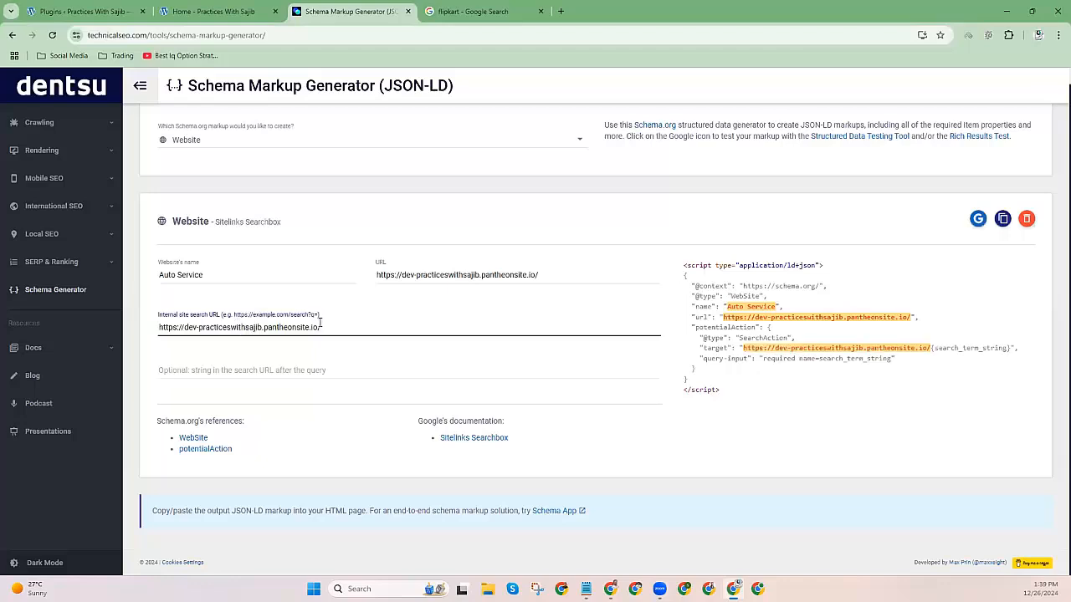
{"action": "type", "text": "search"}
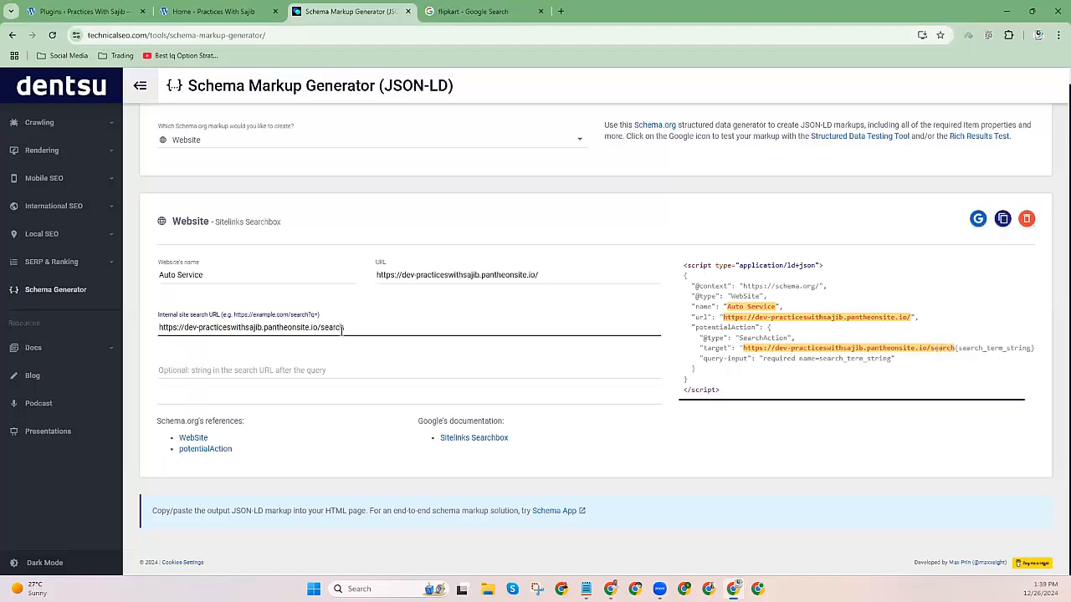
{"action": "type", "text": "?q="}
{"action": "left_click", "coordinate": [296, 378]}
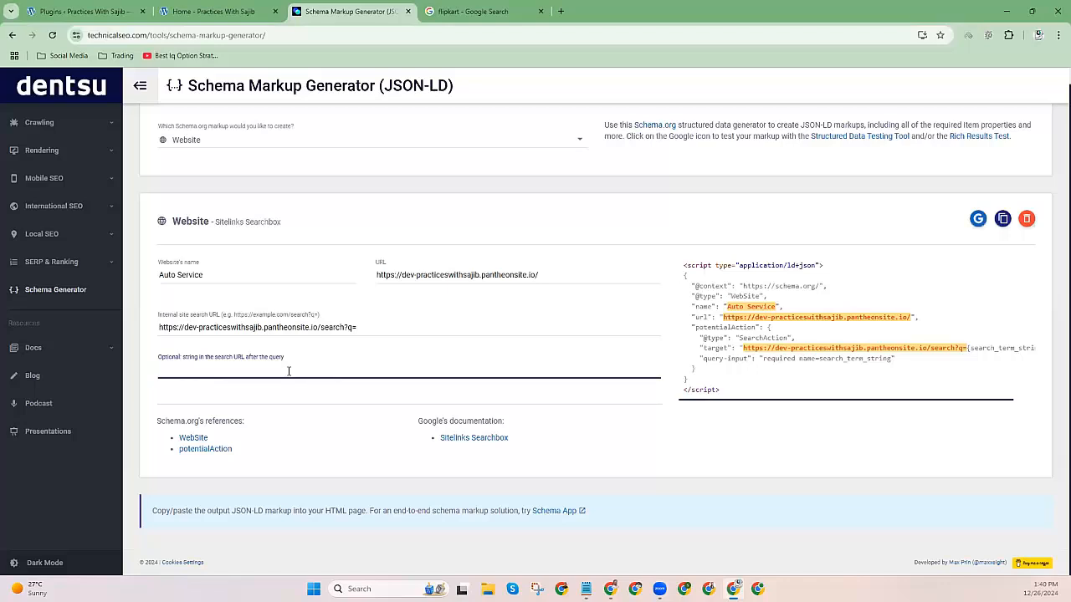
Copy the generated WebSite JSON-LD and launch the Structured Data Testing Tool.
{"action": "left_click_drag", "start_coordinate": [684, 266], "coordinate": [756, 390]}
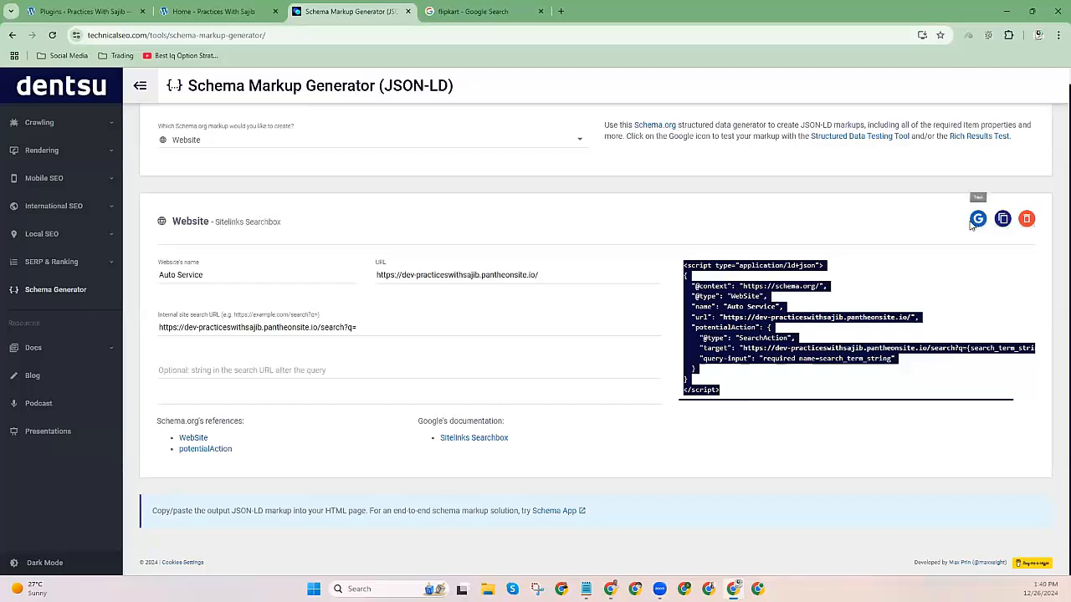
{"action": "left_click", "coordinate": [1003, 219]}
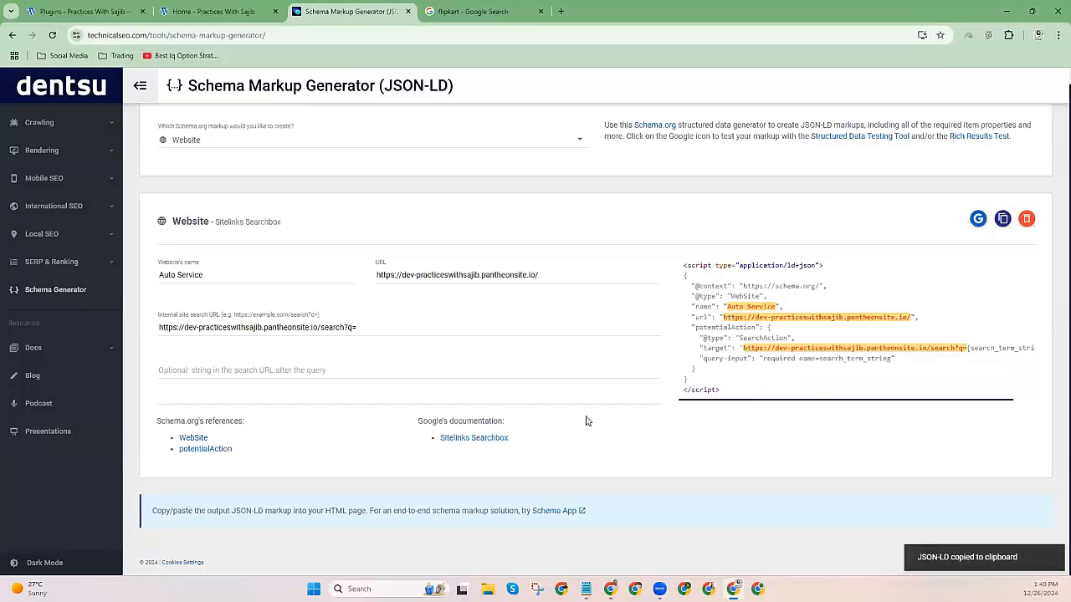
{"action": "left_click", "coordinate": [978, 220]}
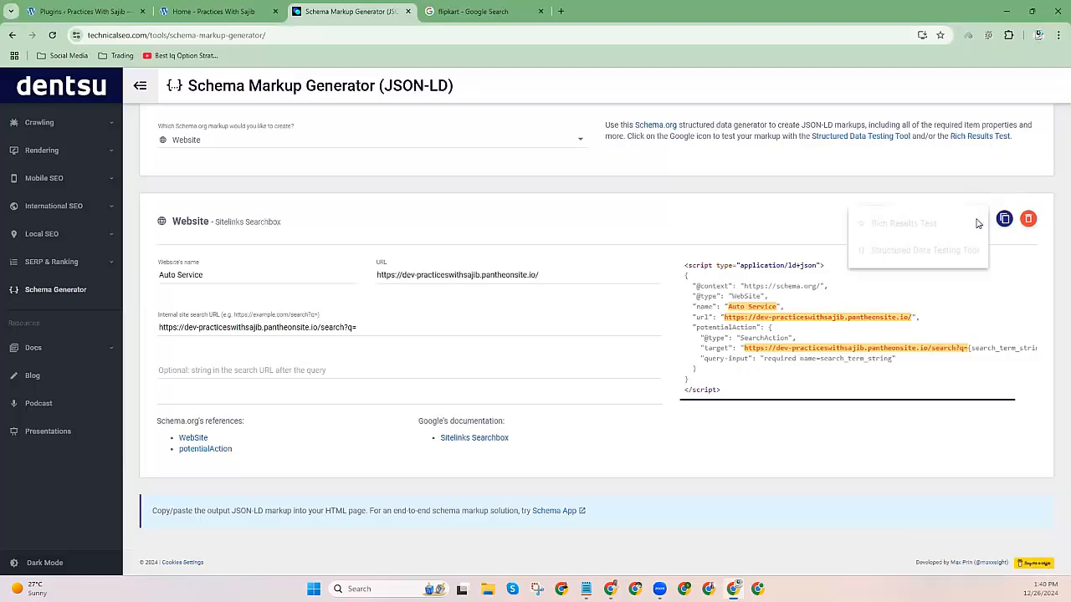
{"action": "left_click", "coordinate": [898, 248]}
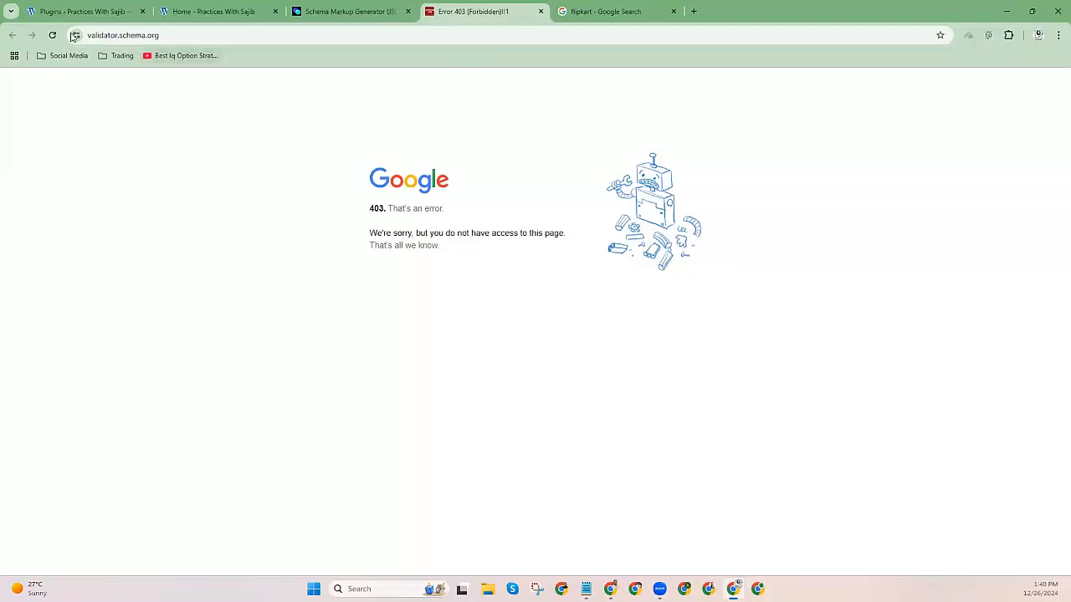
Reload validator.schema.org, test the pasted JSON-LD code snippet, and confirm 0 errors and 0 warnings.
{"action": "left_click", "coordinate": [52, 34]}
{"action": "left_click", "coordinate": [573, 127]}
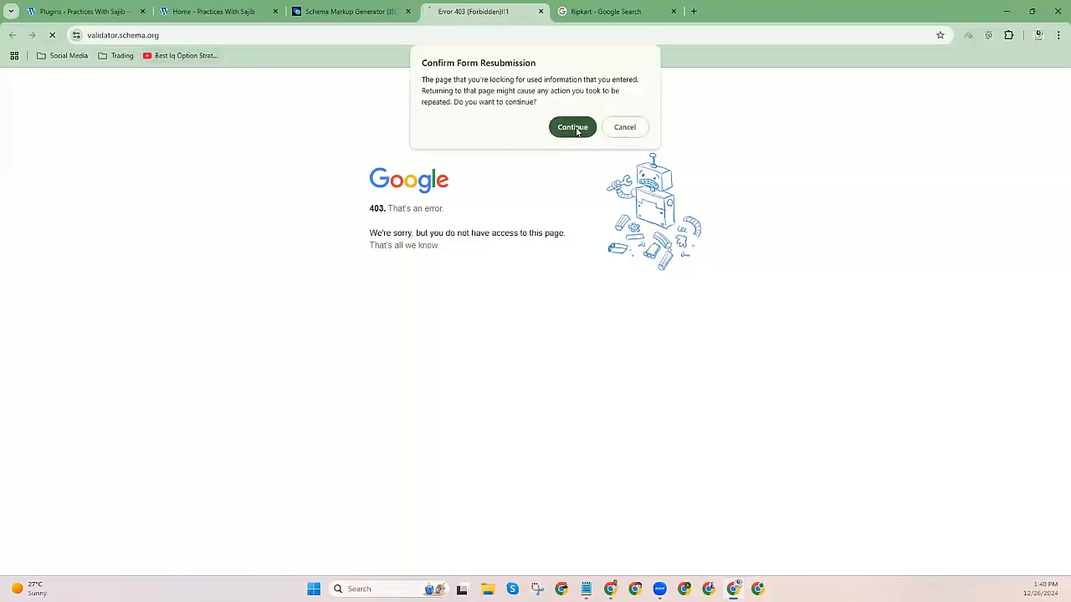
{"action": "left_click", "coordinate": [178, 34]}
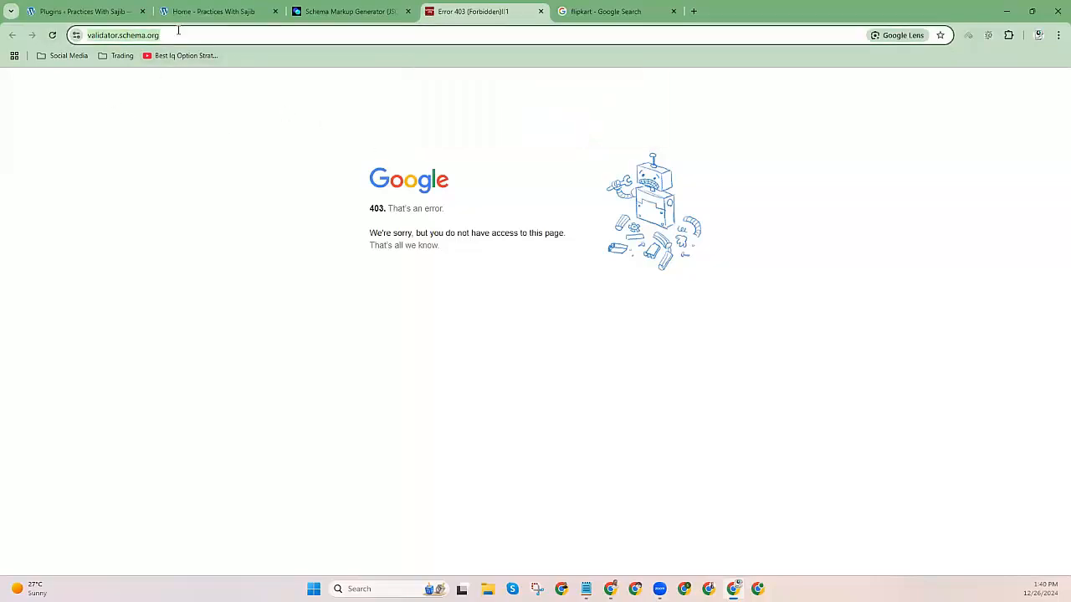
{"action": "key", "text": "Return"}
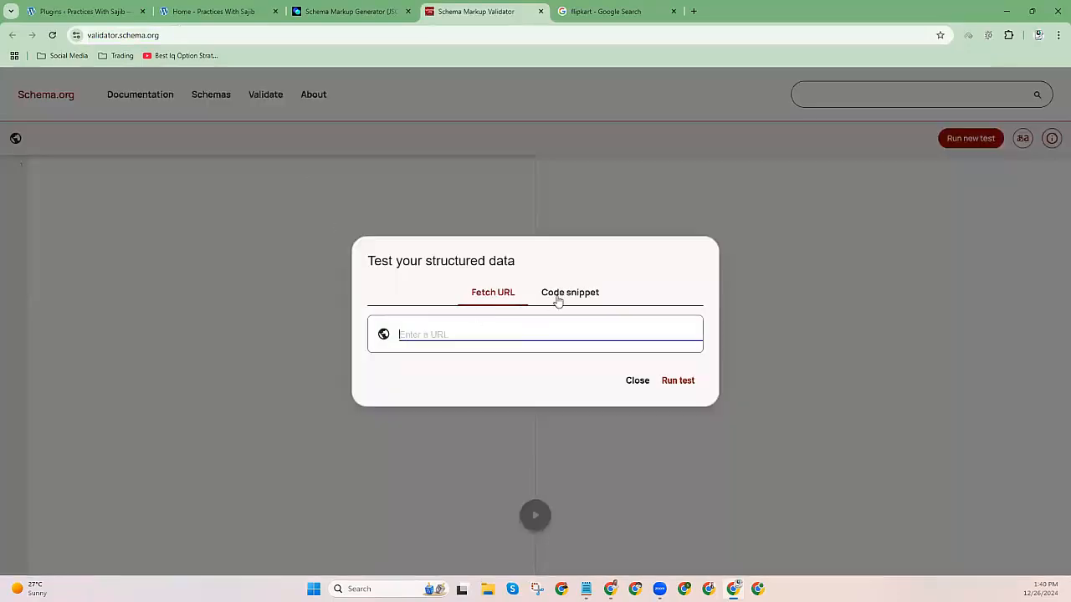
{"action": "left_click", "coordinate": [558, 297]}
{"action": "key", "text": "ctrl+v"}
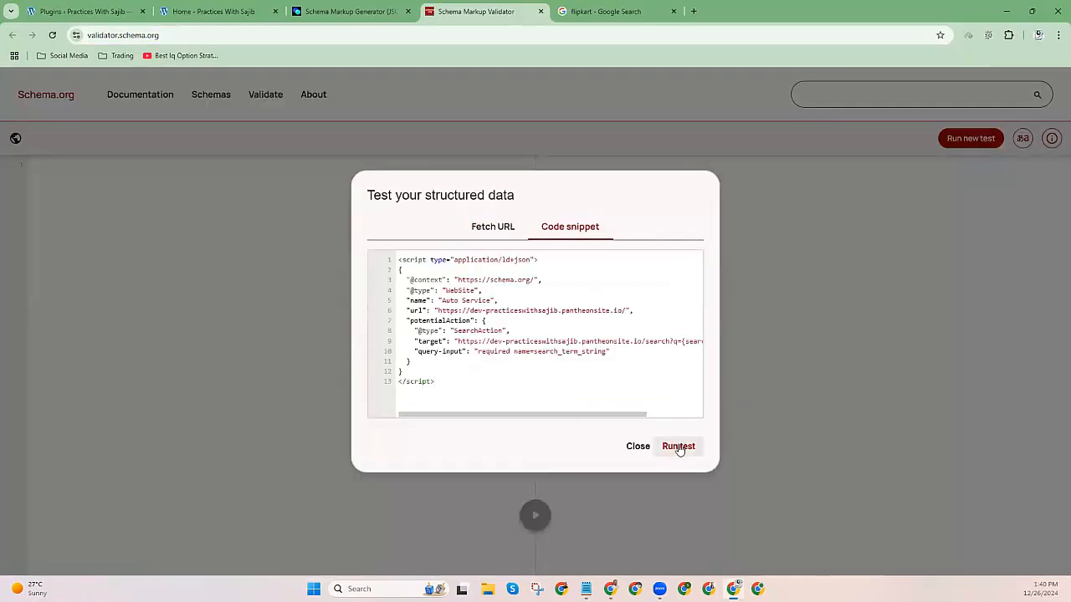
{"action": "left_click", "coordinate": [678, 446]}
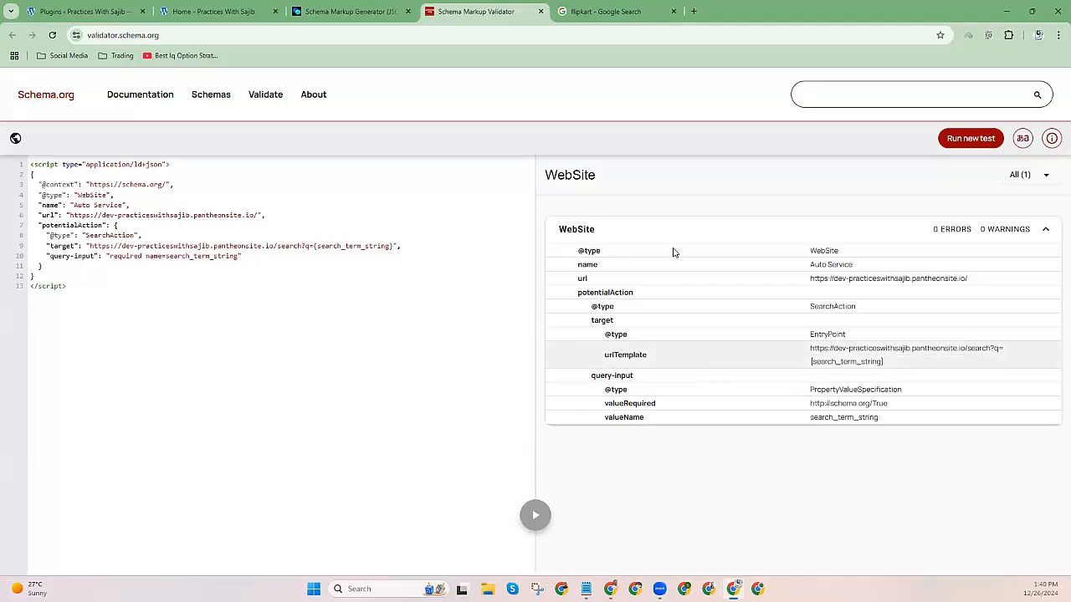
{"action": "double_click", "coordinate": [592, 175]}
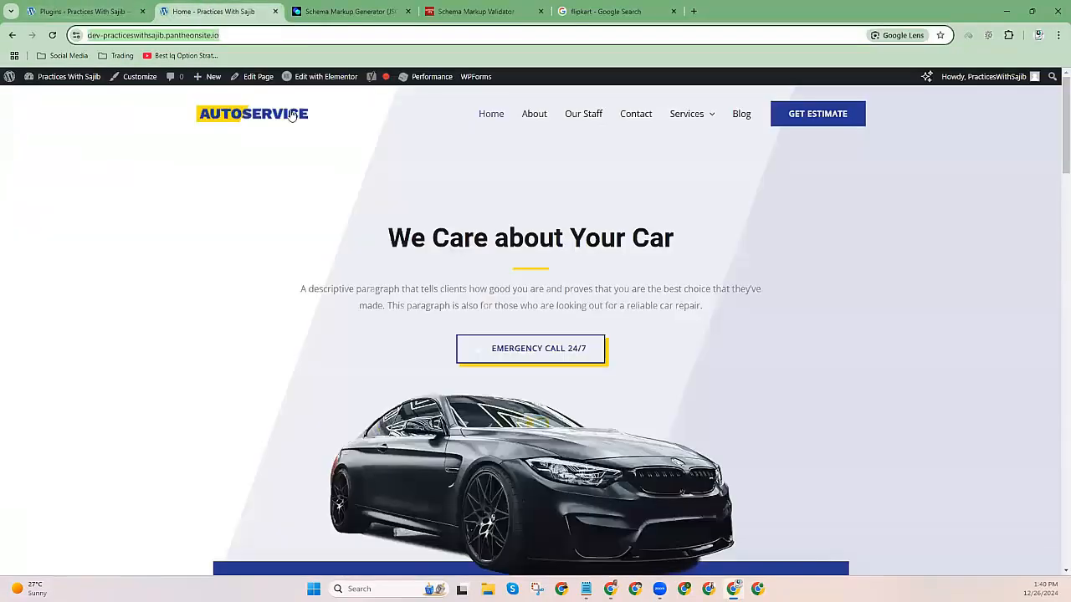
Open the site's Home page in the WordPress editor.
{"action": "left_click", "coordinate": [205, 11]}
{"action": "left_click", "coordinate": [253, 77]}
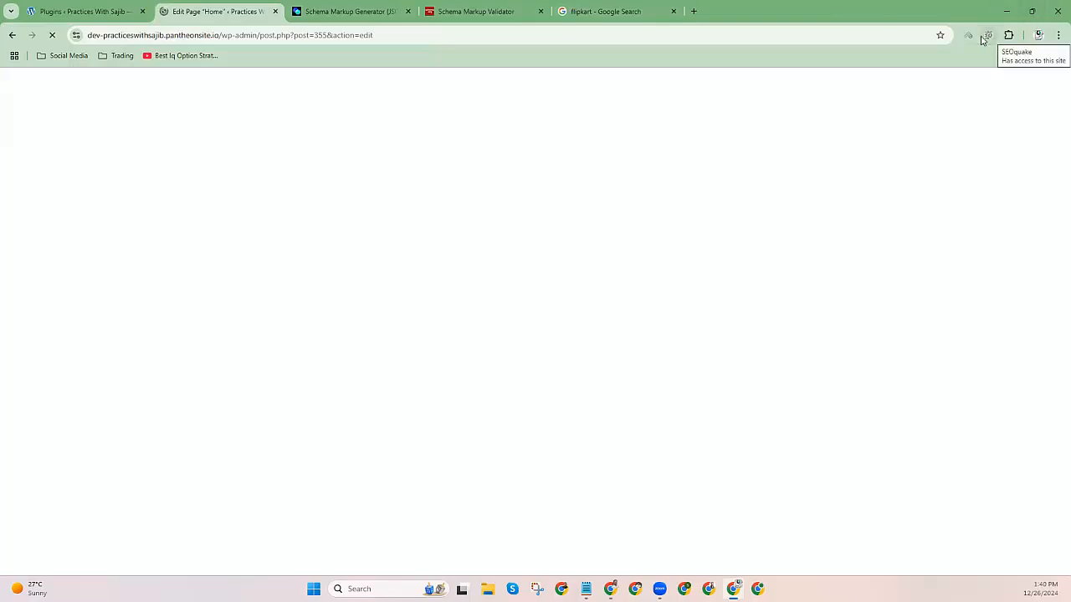
{"action": "left_click", "coordinate": [1009, 36]}
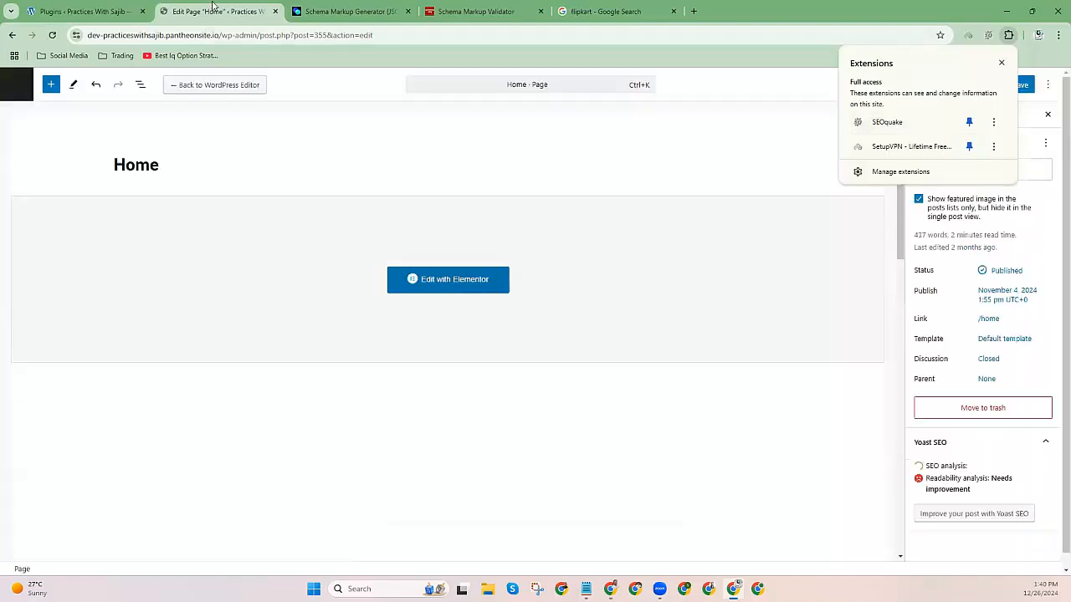
{"action": "left_click", "coordinate": [337, 356]}
Paste the WebSite JSON-LD into Custom Schema, update the Home page and view it live.
{"action": "scroll", "coordinate": [298, 368], "scroll_direction": "down", "scroll_amount": 10}
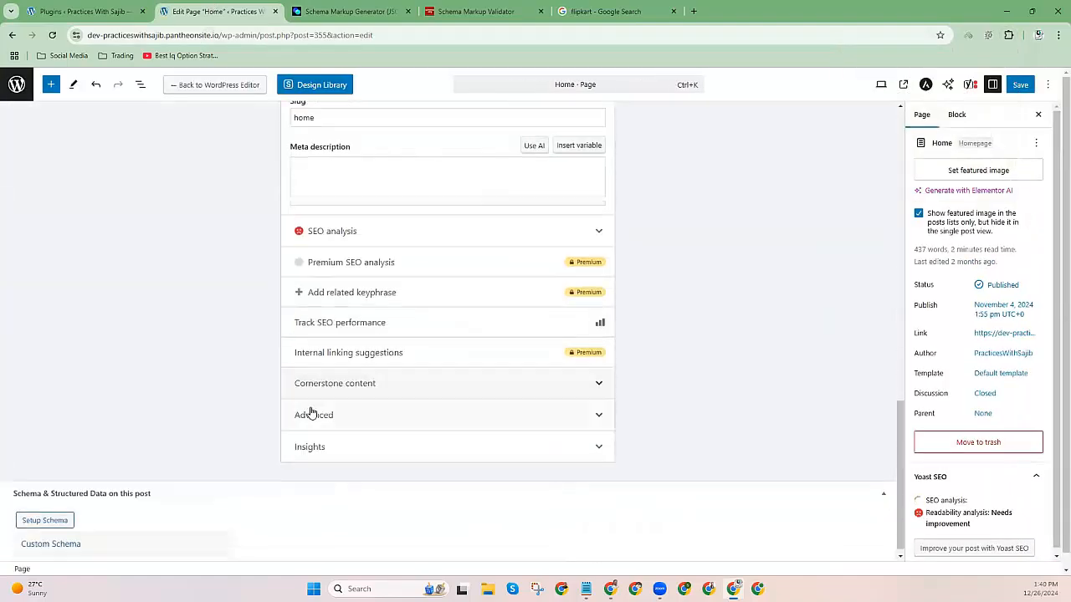
{"action": "left_click", "coordinate": [72, 536]}
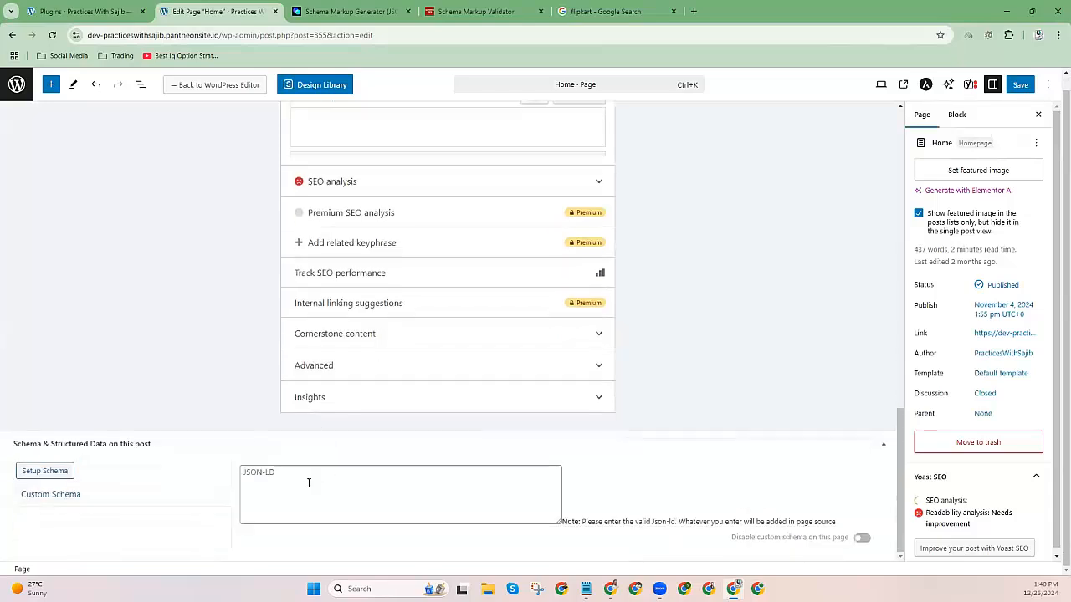
{"action": "scroll", "coordinate": [306, 480], "scroll_direction": "down", "scroll_amount": 1}
{"action": "left_click", "coordinate": [285, 467]}
{"action": "key", "text": "ctrl+v"}
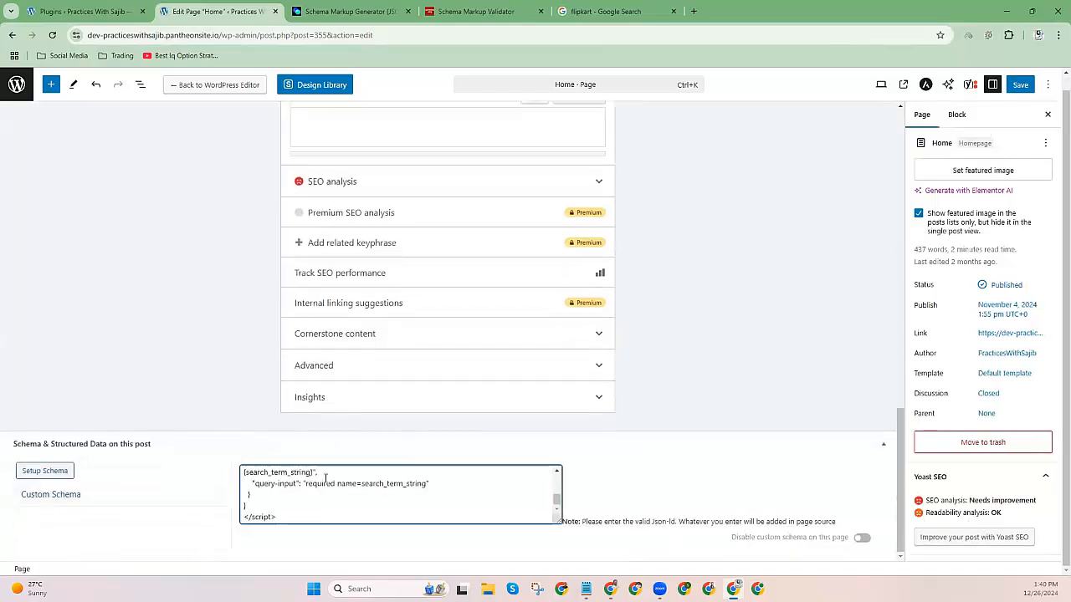
{"action": "scroll", "coordinate": [324, 494], "scroll_direction": "up", "scroll_amount": 5}
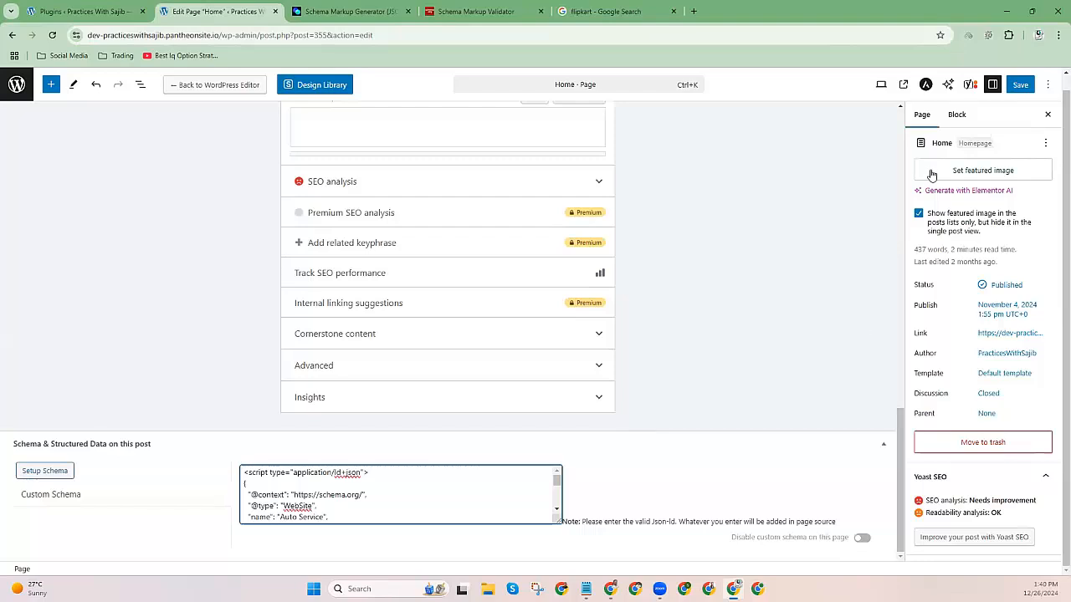
{"action": "left_click", "coordinate": [1020, 85]}
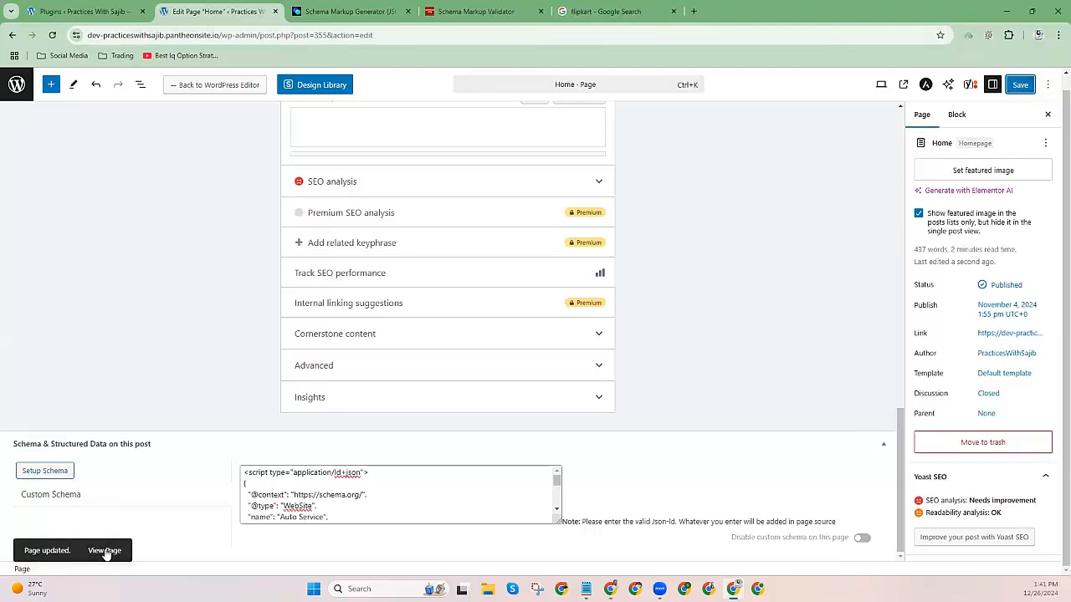
{"action": "left_click", "coordinate": [114, 550]}
Close the Schema Markup Generator, Validator and flipkart search tabs.
{"action": "left_click", "coordinate": [408, 11]}
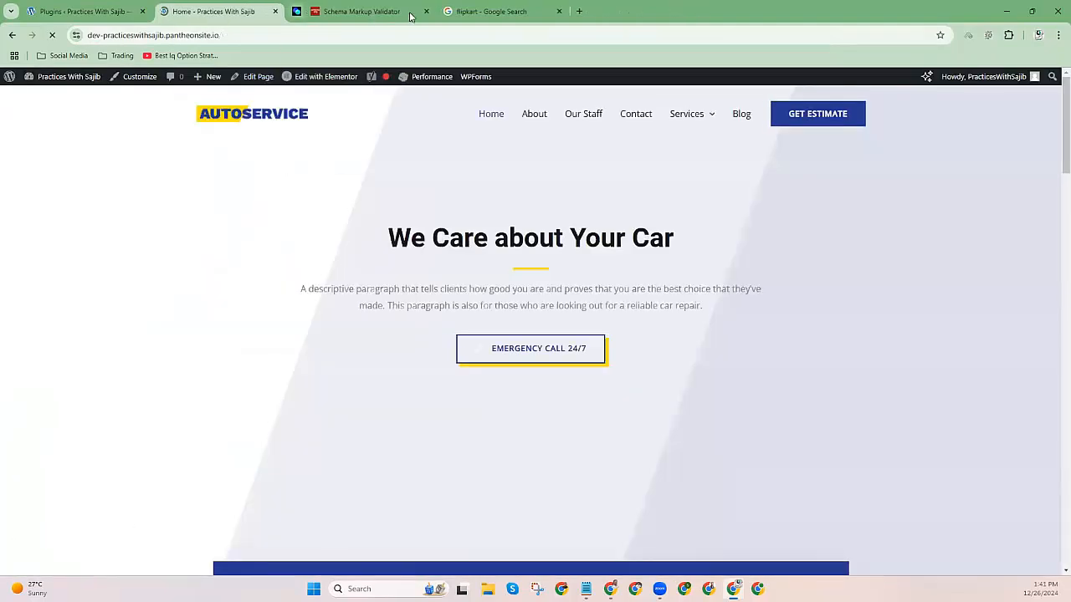
{"action": "left_click", "coordinate": [407, 12]}
{"action": "left_click", "coordinate": [410, 15]}
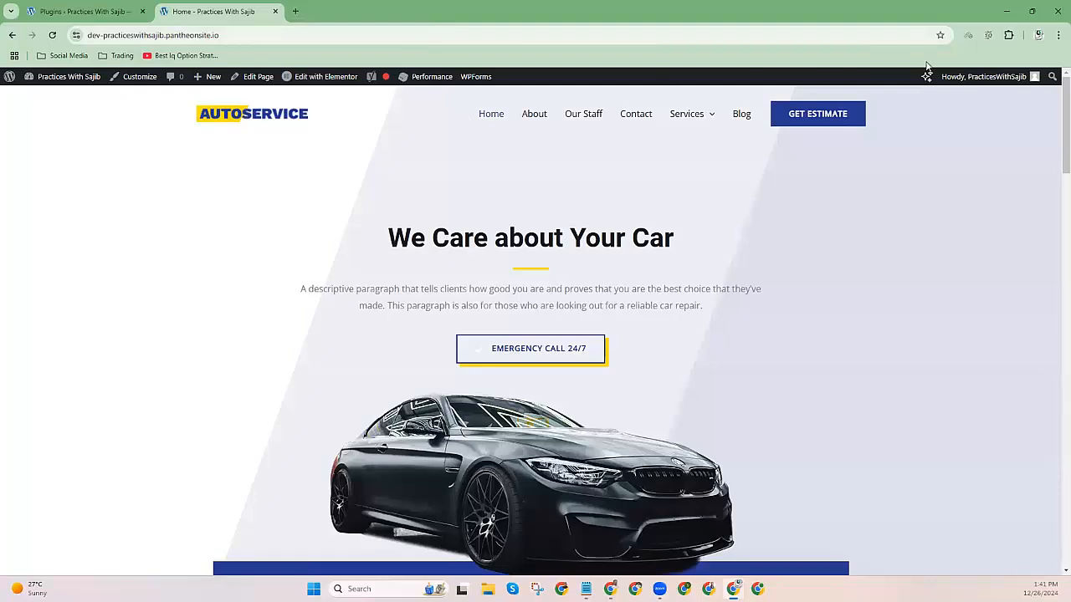
Run SEOquake's diagnosis, confirm the Schema.org WebSite type, then close the audit tab.
{"action": "left_click", "coordinate": [993, 37]}
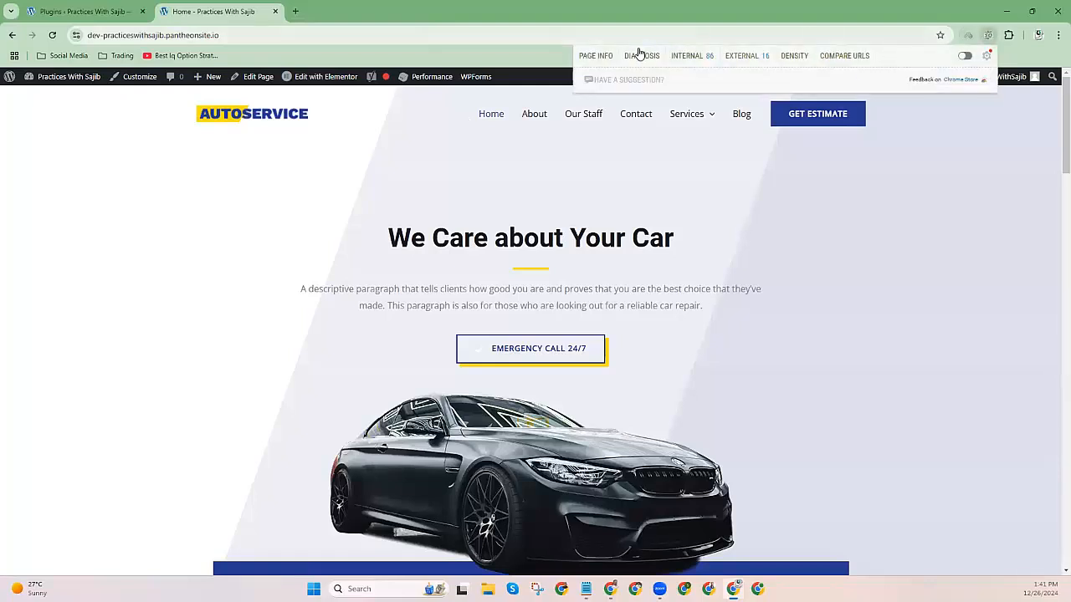
{"action": "left_click", "coordinate": [640, 52]}
{"action": "scroll", "coordinate": [387, 339], "scroll_direction": "down", "scroll_amount": 2}
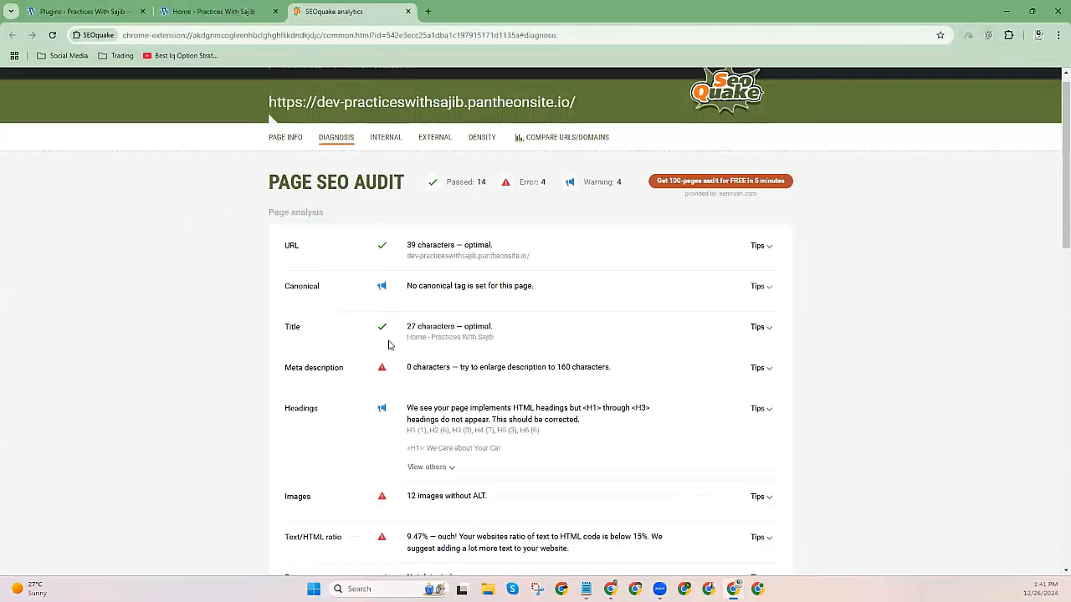
{"action": "scroll", "coordinate": [417, 322], "scroll_direction": "down", "scroll_amount": 3}
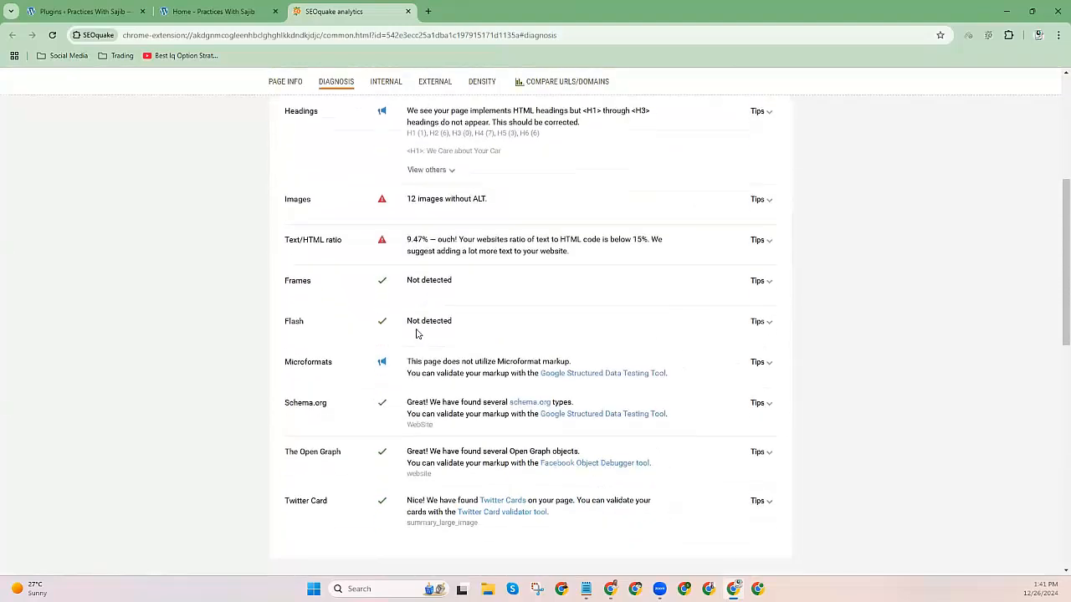
{"action": "left_click_drag", "start_coordinate": [284, 299], "coordinate": [442, 317]}
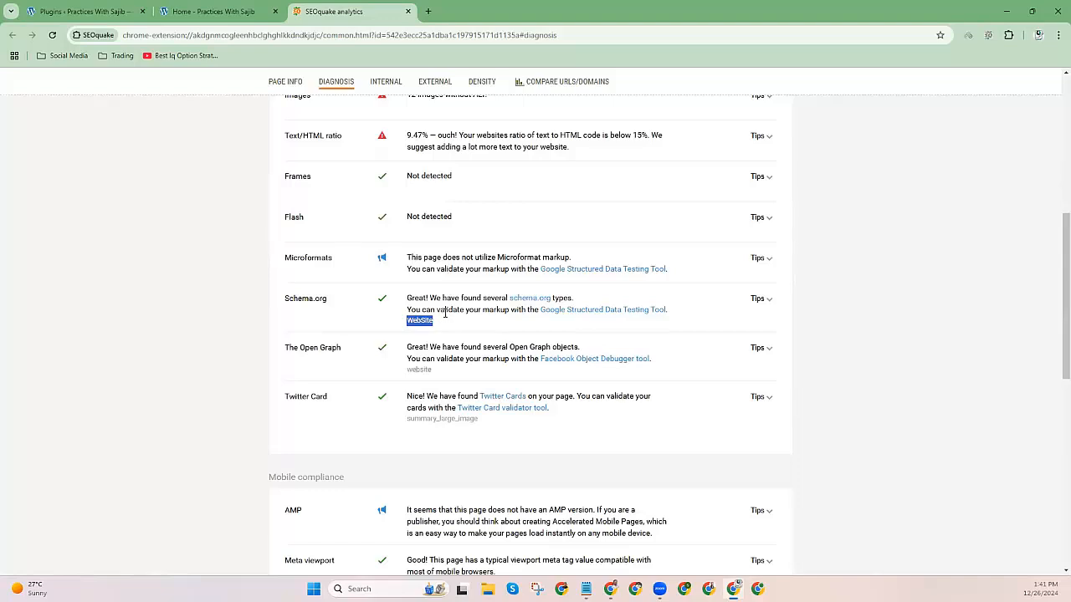
{"action": "left_click", "coordinate": [433, 328]}
{"action": "left_click", "coordinate": [408, 11]}
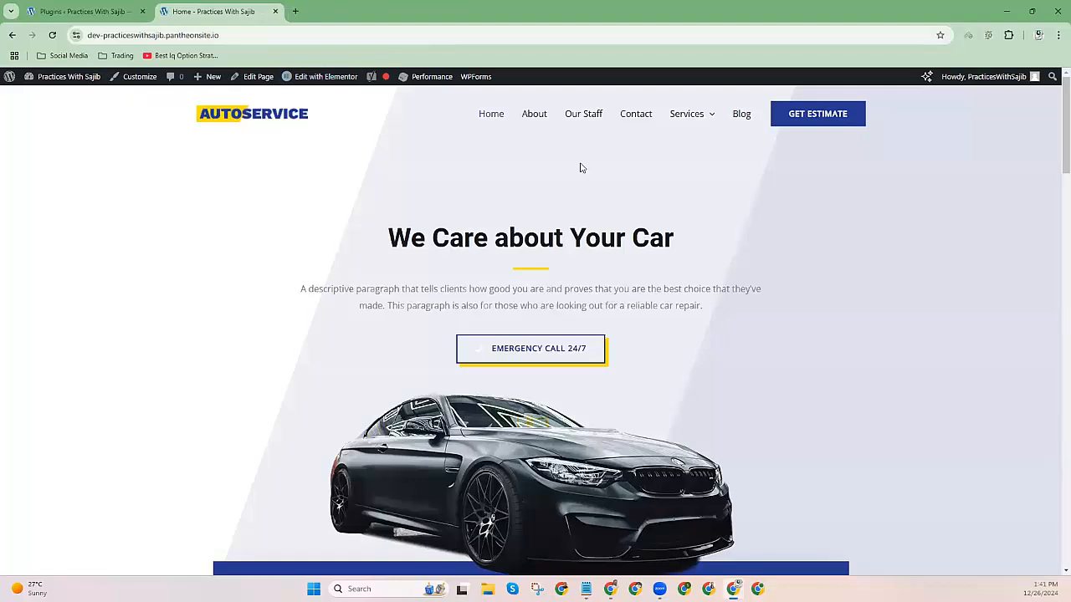
Colour the Schema Markup list item red to match items 1–11 on the Technical SEO slide.
{"action": "mouse_move", "coordinate": [610, 589]}
{"action": "left_click", "coordinate": [611, 528]}
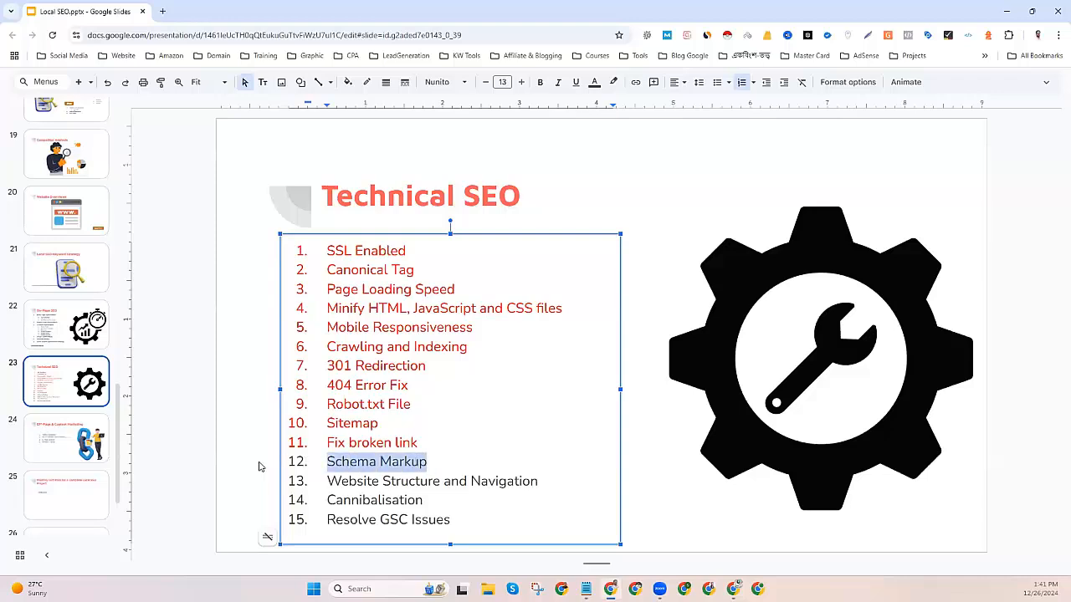
{"action": "left_click", "coordinate": [594, 82]}
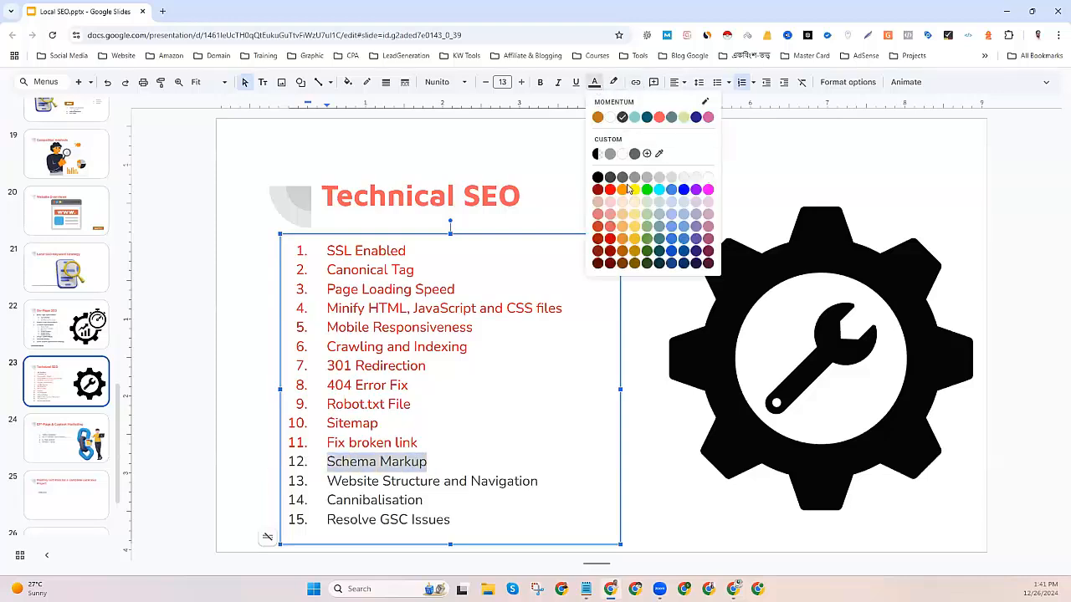
{"action": "left_click", "coordinate": [610, 191]}
{"action": "left_click", "coordinate": [519, 429]}
{"action": "left_click_drag", "start_coordinate": [432, 465], "coordinate": [289, 255]}
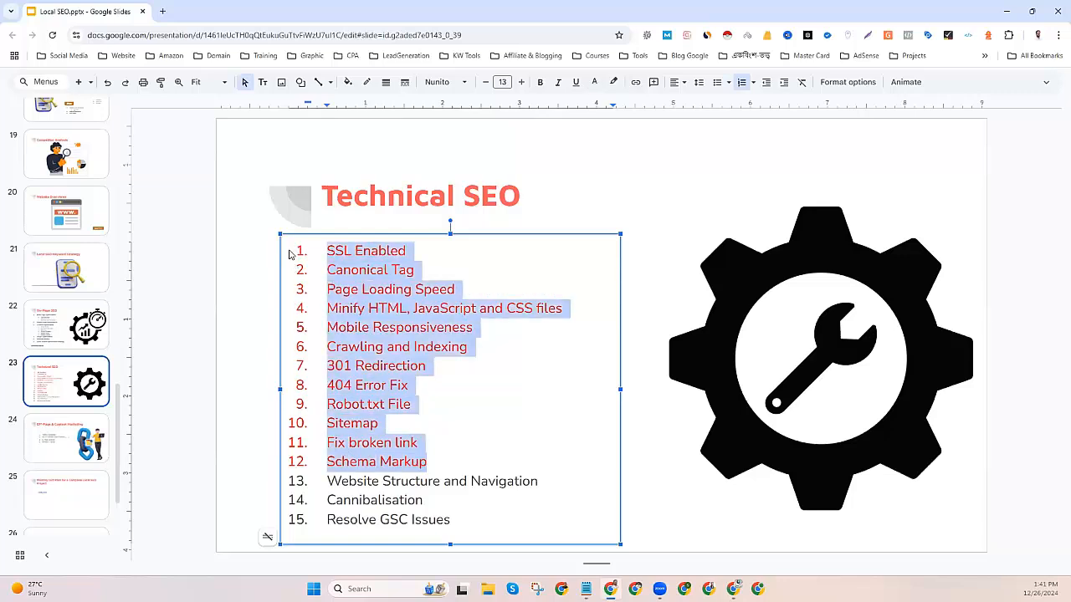
{"action": "left_click", "coordinate": [201, 271]}
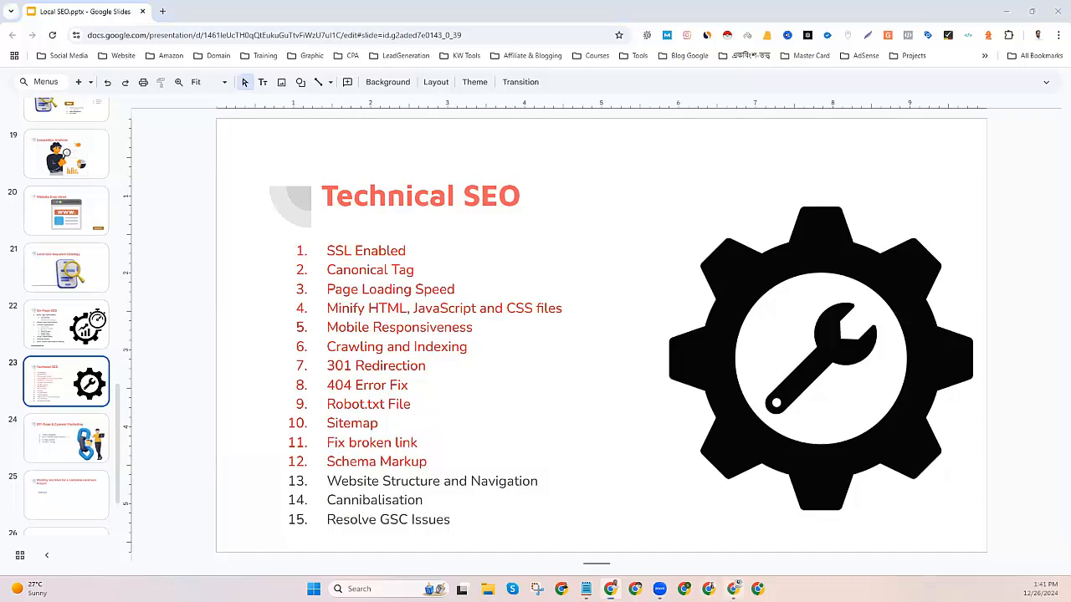
Go back to the AutoService site's live home page in Chrome and scroll through it.
{"action": "left_click", "coordinate": [733, 589]}
{"action": "scroll", "coordinate": [356, 268], "scroll_direction": "down", "scroll_amount": 3}
{"action": "scroll", "coordinate": [364, 254], "scroll_direction": "down", "scroll_amount": 5}
{"action": "scroll", "coordinate": [365, 294], "scroll_direction": "up", "scroll_amount": 9}
Open the Dhaka car wash page from the Services menu, browse it, then start a blank tab.
{"action": "mouse_move", "coordinate": [674, 115]}
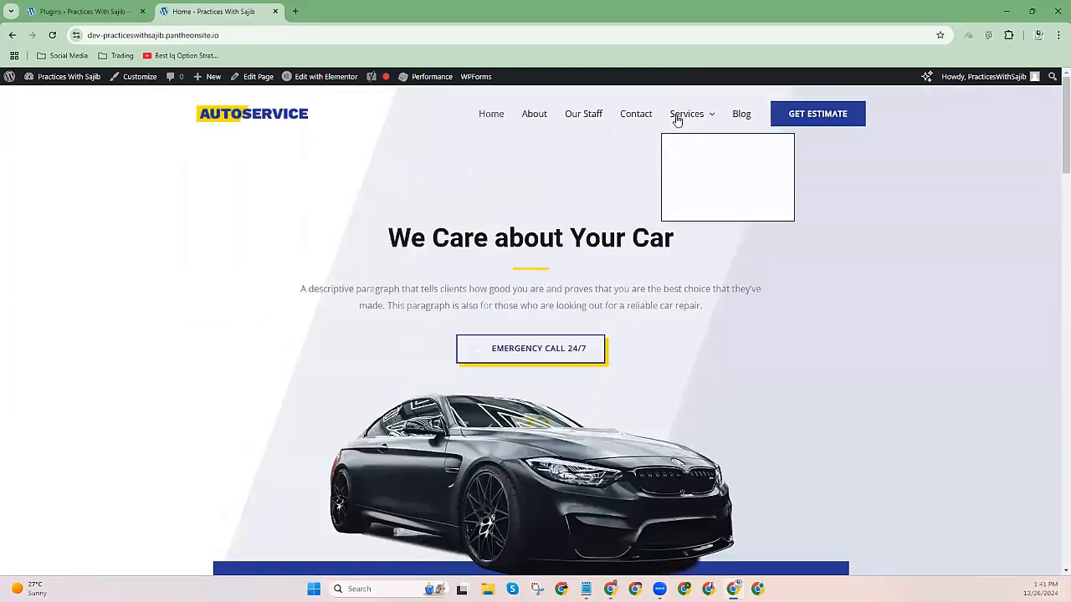
{"action": "left_click", "coordinate": [691, 182]}
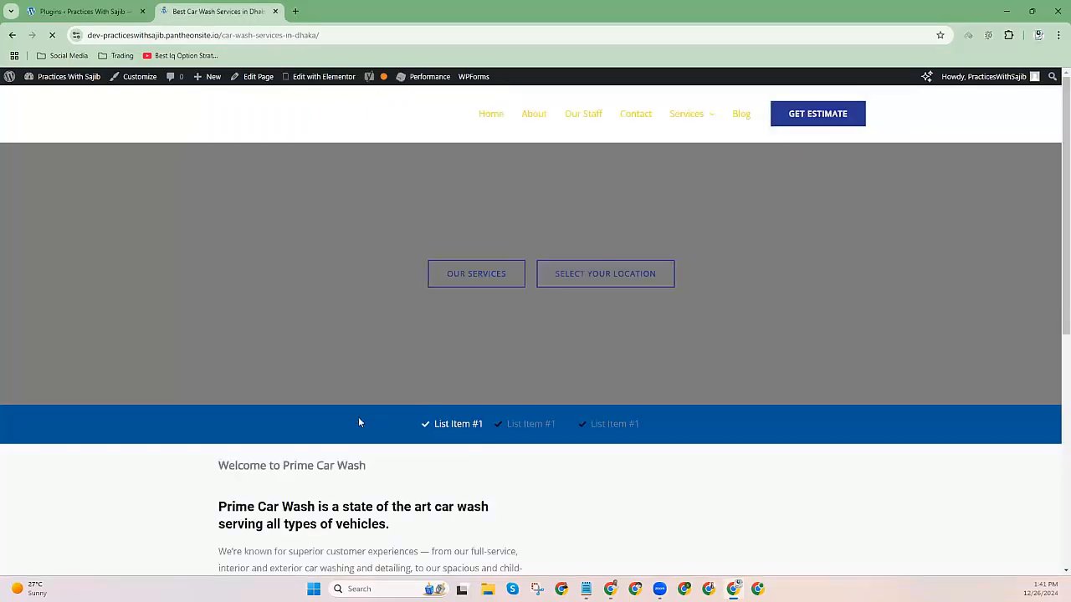
{"action": "scroll", "coordinate": [358, 423], "scroll_direction": "down", "scroll_amount": 5}
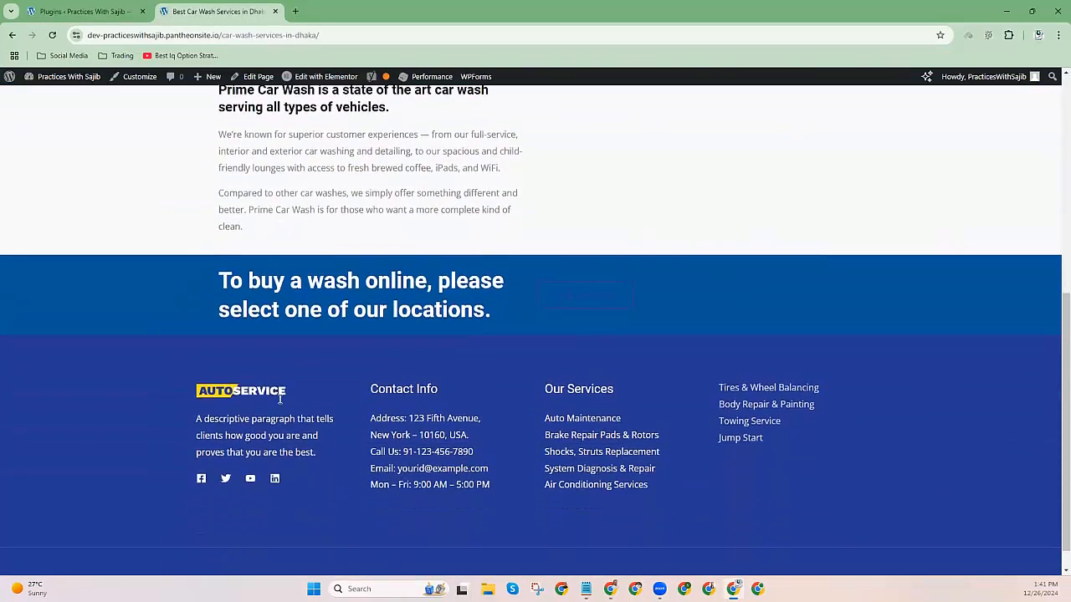
{"action": "scroll", "coordinate": [281, 399], "scroll_direction": "up", "scroll_amount": 5}
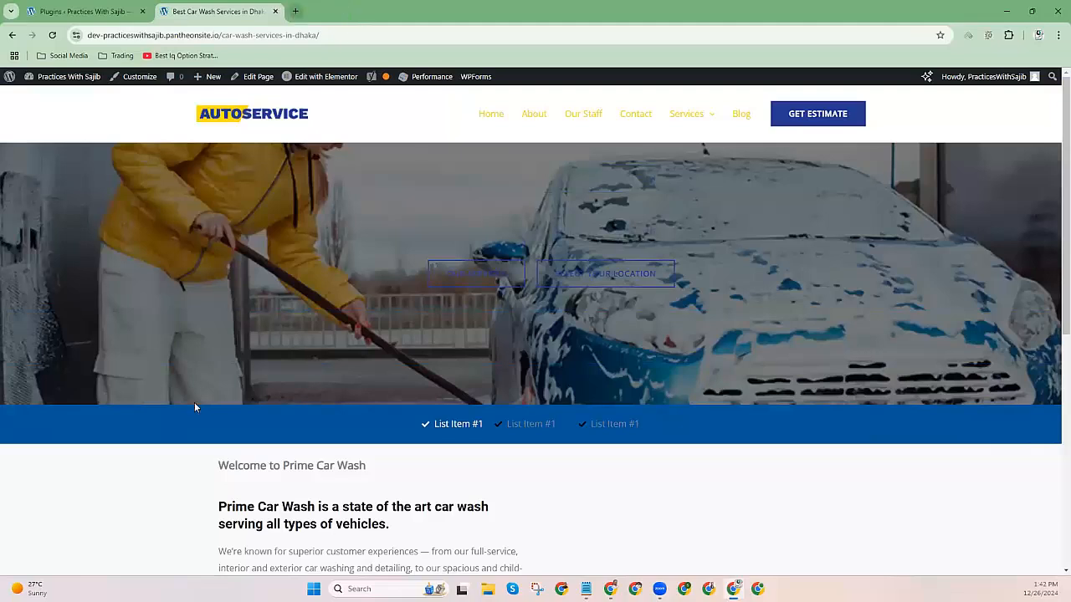
{"action": "scroll", "coordinate": [217, 369], "scroll_direction": "down", "scroll_amount": 1}
{"action": "left_click_drag", "start_coordinate": [205, 342], "coordinate": [360, 540]}
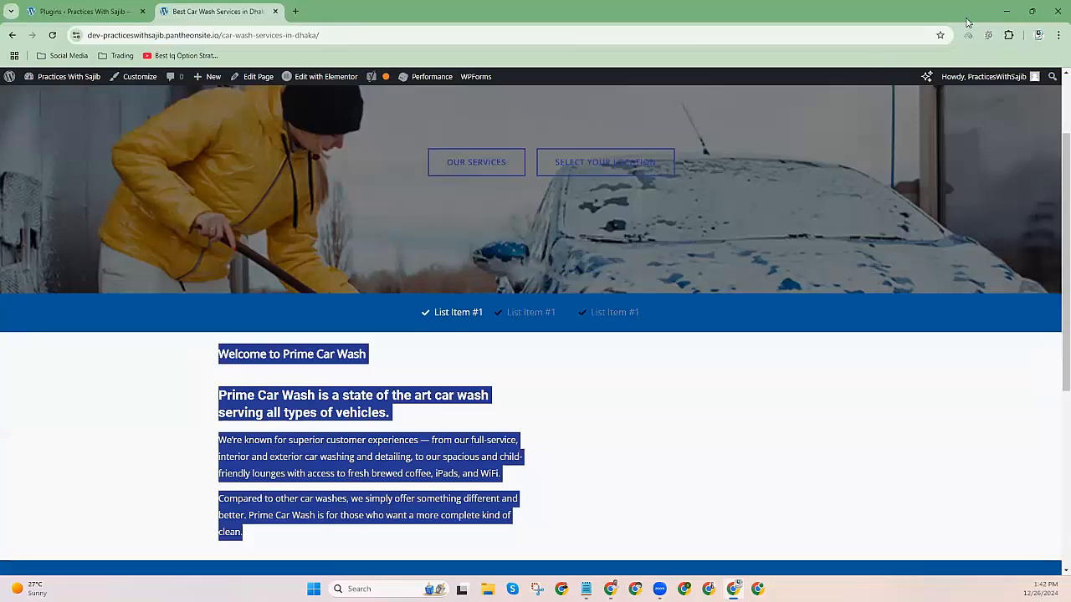
{"action": "left_click", "coordinate": [359, 377]}
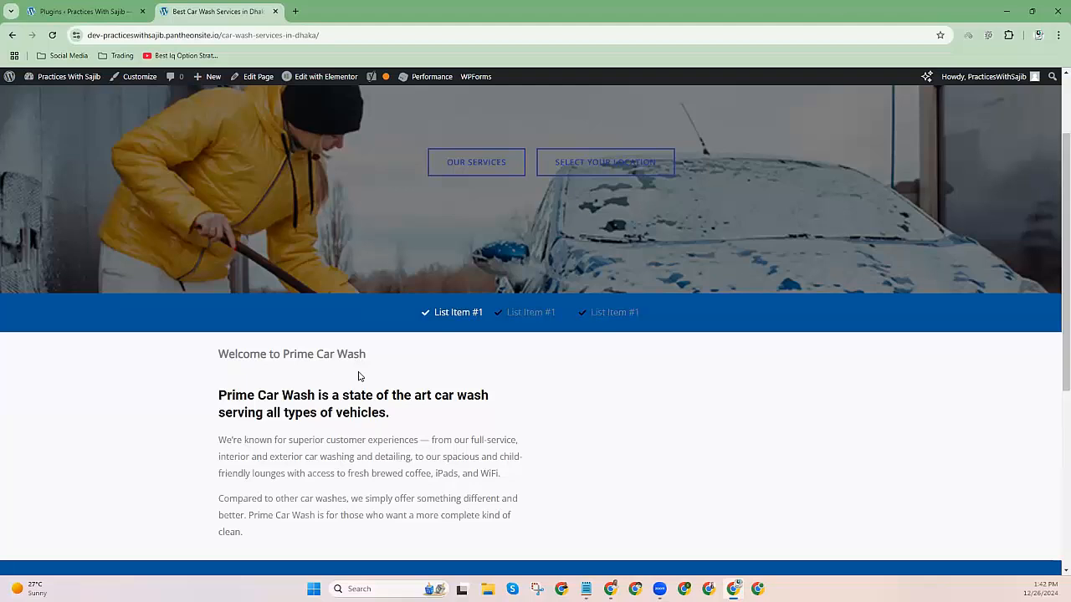
{"action": "left_click", "coordinate": [295, 12]}
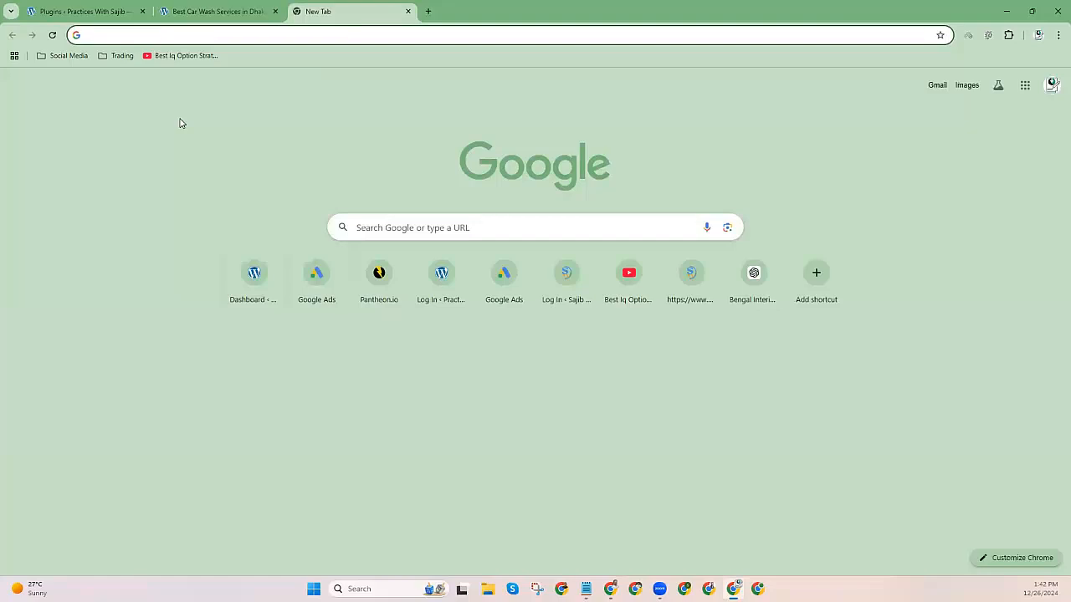
Load the sajibroy.com homepage instead of its wp-admin address.
{"action": "type", "text": "sa"}
{"action": "left_click", "coordinate": [202, 36]}
{"action": "left_click_drag", "start_coordinate": [203, 36], "coordinate": [144, 39]}
{"action": "key", "text": "BackSpace"}
{"action": "key", "text": "Return"}
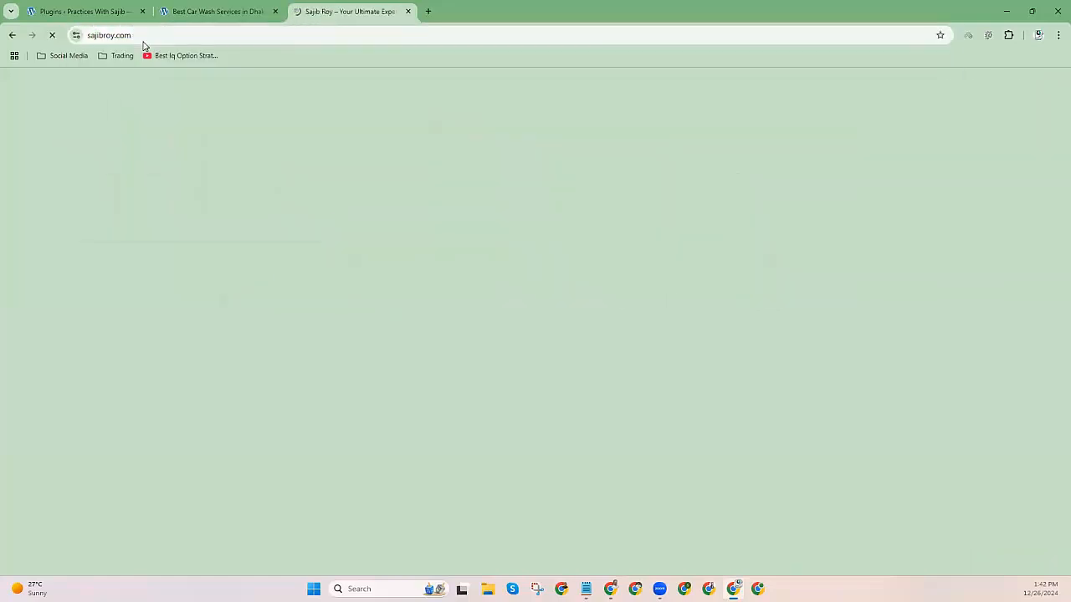
Open the site's About page and read through the Who Am I section.
{"action": "left_click", "coordinate": [567, 94]}
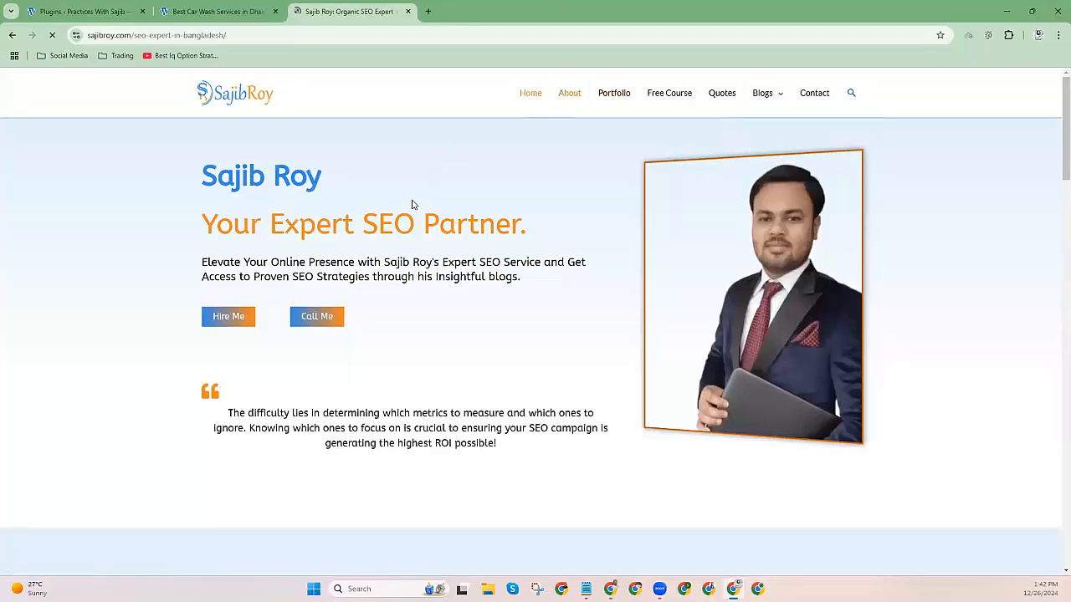
{"action": "scroll", "coordinate": [412, 205], "scroll_direction": "down", "scroll_amount": 1}
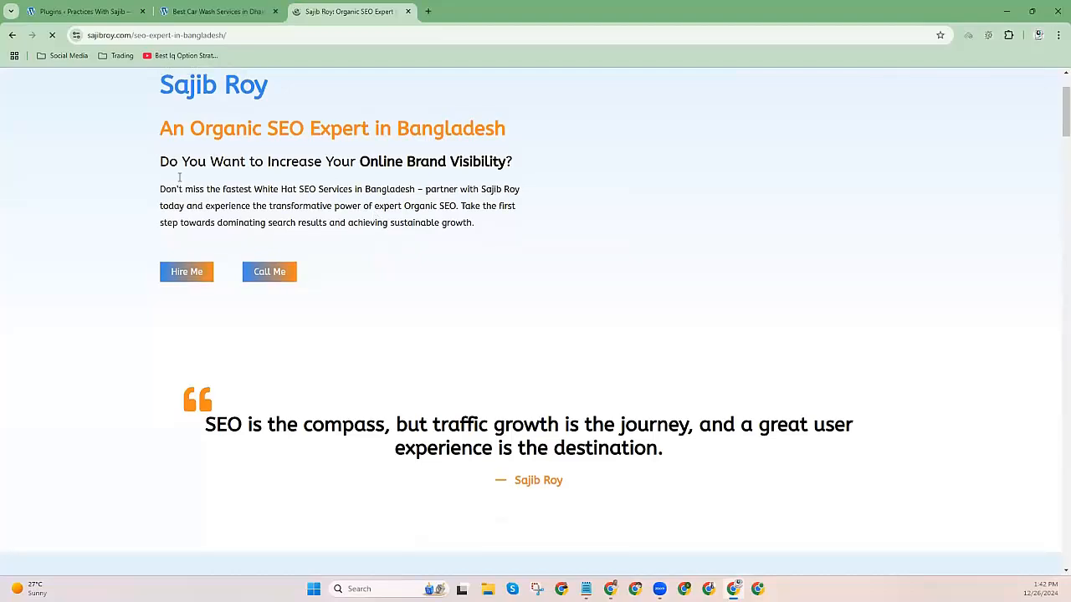
{"action": "scroll", "coordinate": [376, 209], "scroll_direction": "up", "scroll_amount": 1}
{"action": "left_click_drag", "start_coordinate": [156, 203], "coordinate": [557, 313]}
{"action": "scroll", "coordinate": [547, 306], "scroll_direction": "down", "scroll_amount": 7}
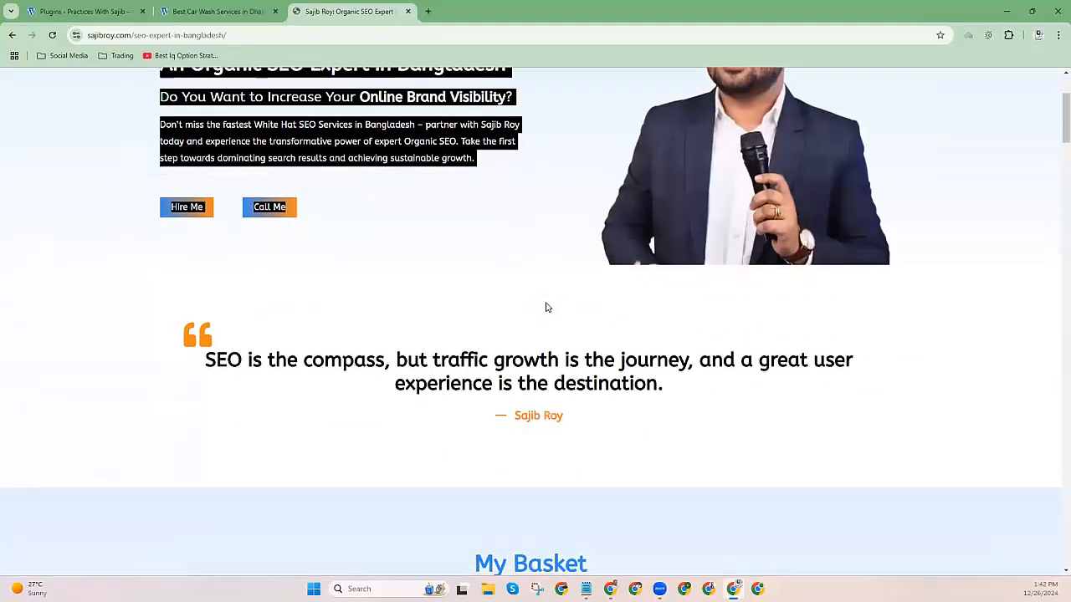
{"action": "scroll", "coordinate": [377, 265], "scroll_direction": "down", "scroll_amount": 1}
{"action": "scroll", "coordinate": [176, 256], "scroll_direction": "up", "scroll_amount": 1}
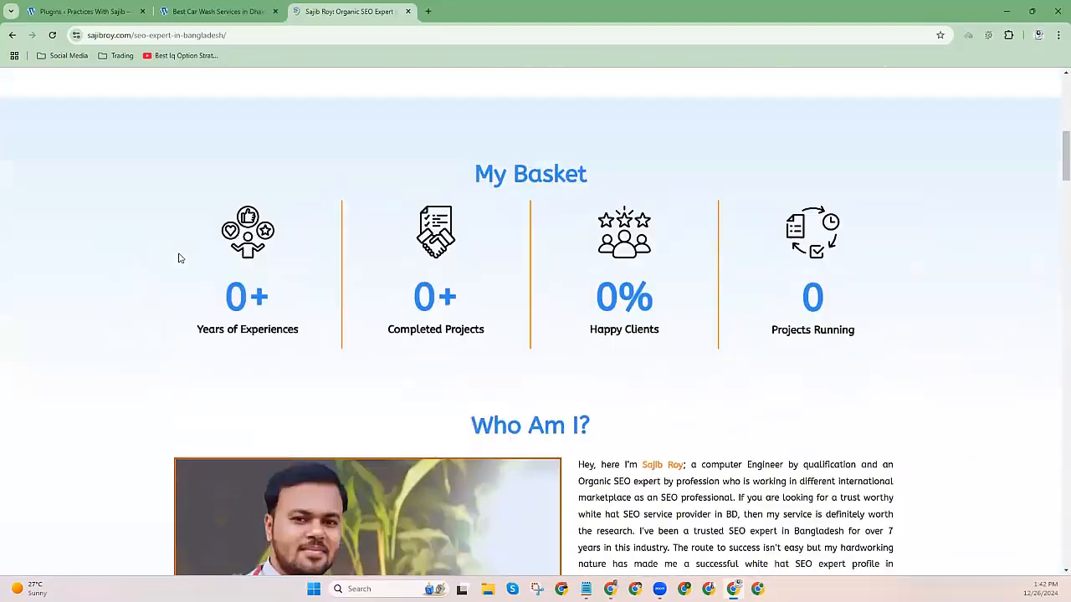
{"action": "left_click_drag", "start_coordinate": [294, 232], "coordinate": [760, 299]}
{"action": "scroll", "coordinate": [628, 287], "scroll_direction": "down", "scroll_amount": 3}
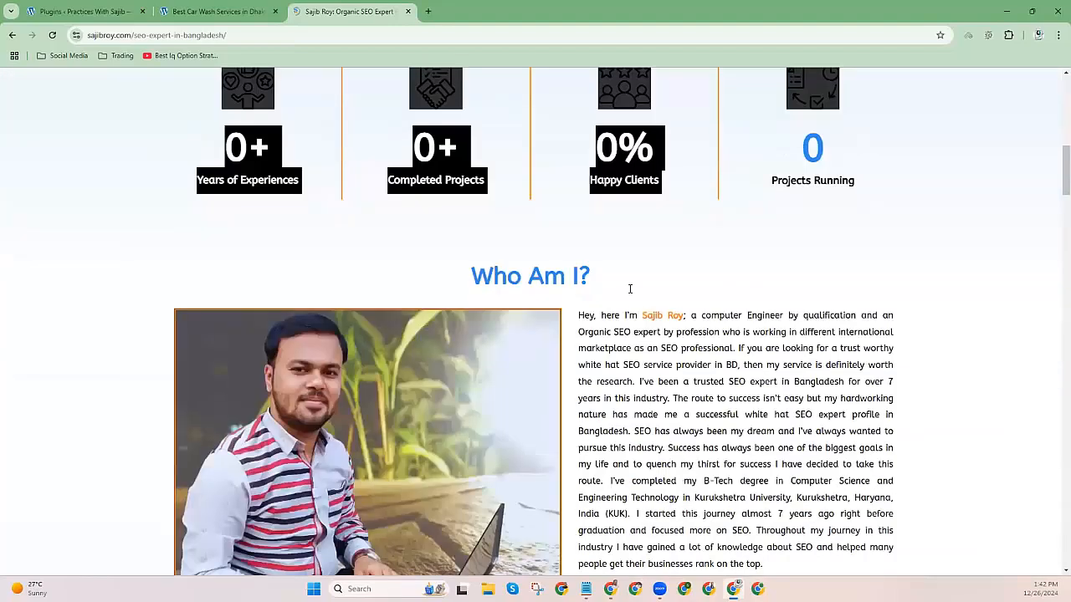
{"action": "left_click_drag", "start_coordinate": [583, 187], "coordinate": [854, 428]}
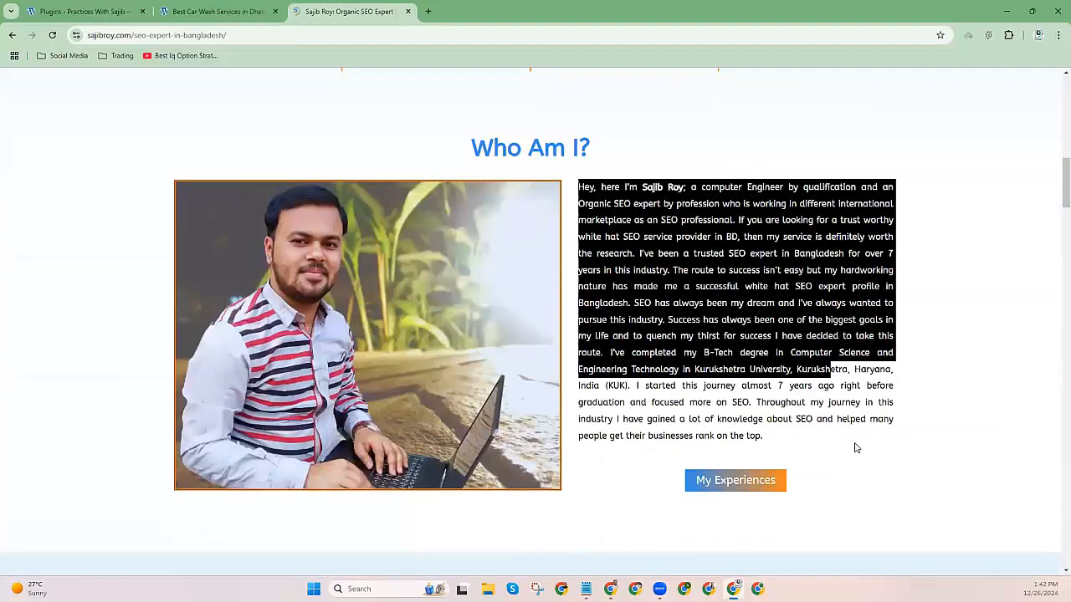
Review the About page's My Basket stat columns and service card descriptions.
{"action": "scroll", "coordinate": [629, 292], "scroll_direction": "down", "scroll_amount": 6}
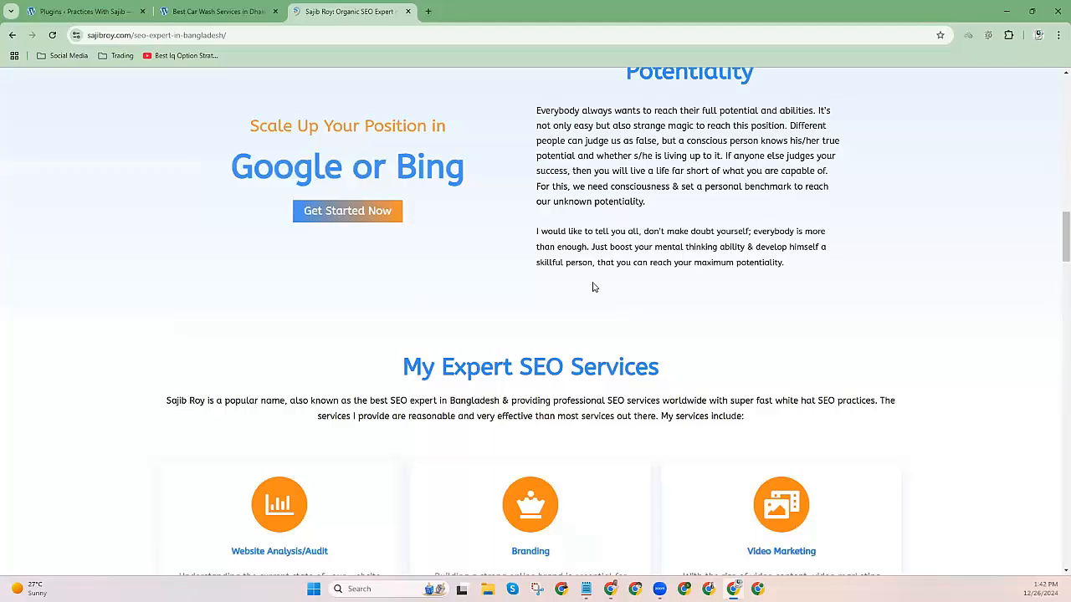
{"action": "scroll", "coordinate": [592, 287], "scroll_direction": "up", "scroll_amount": 10}
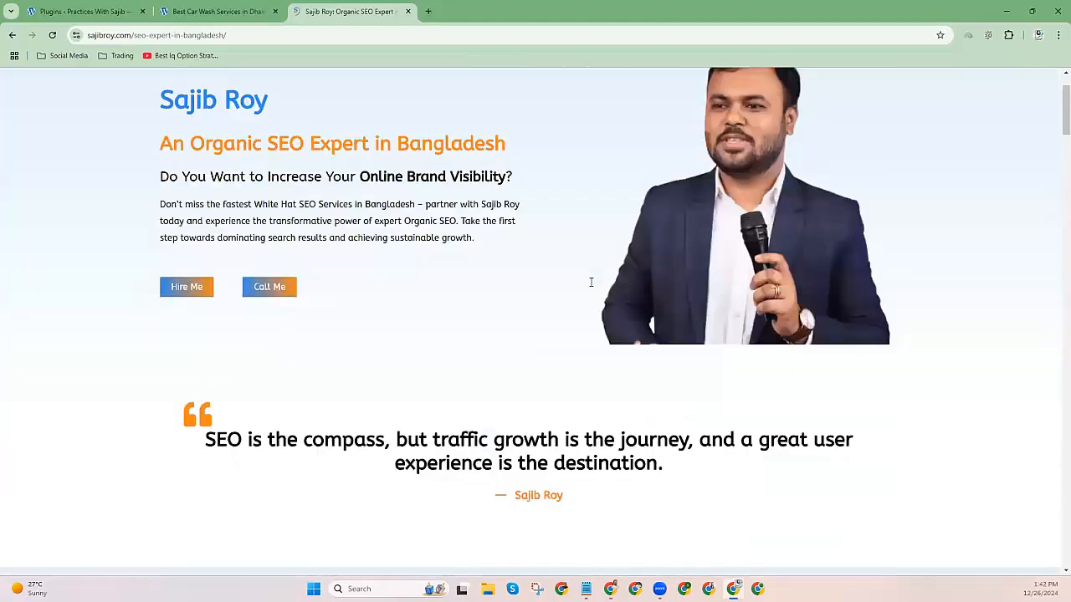
{"action": "scroll", "coordinate": [137, 203], "scroll_direction": "up", "scroll_amount": 1}
{"action": "left_click_drag", "start_coordinate": [136, 203], "coordinate": [521, 342]}
{"action": "scroll", "coordinate": [486, 361], "scroll_direction": "down", "scroll_amount": 6}
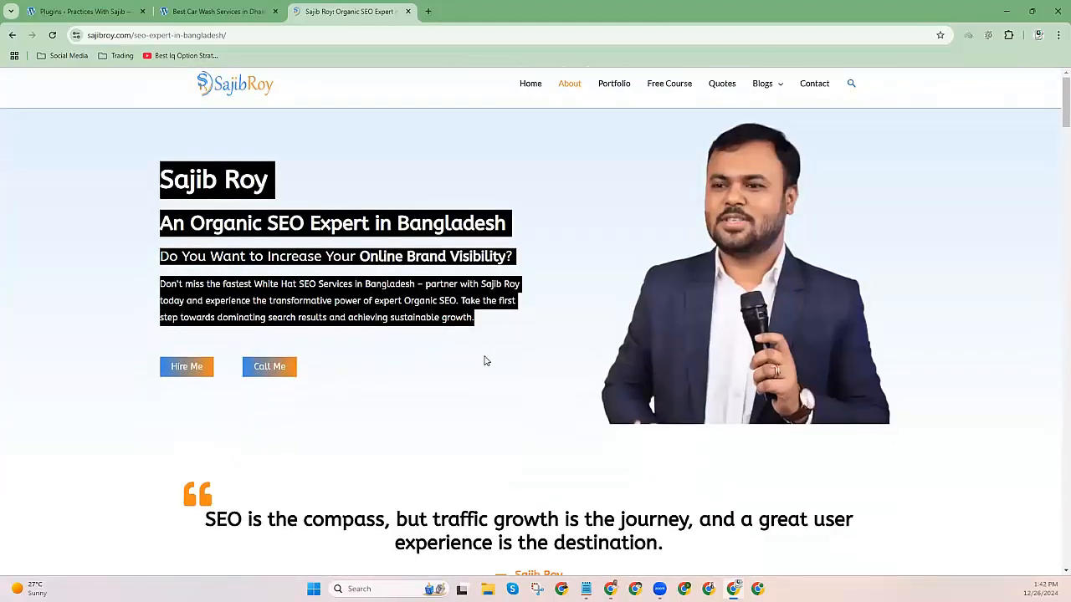
{"action": "scroll", "coordinate": [410, 254], "scroll_direction": "up", "scroll_amount": 1}
{"action": "left_click_drag", "start_coordinate": [250, 196], "coordinate": [879, 290]}
{"action": "scroll", "coordinate": [641, 371], "scroll_direction": "down", "scroll_amount": 2}
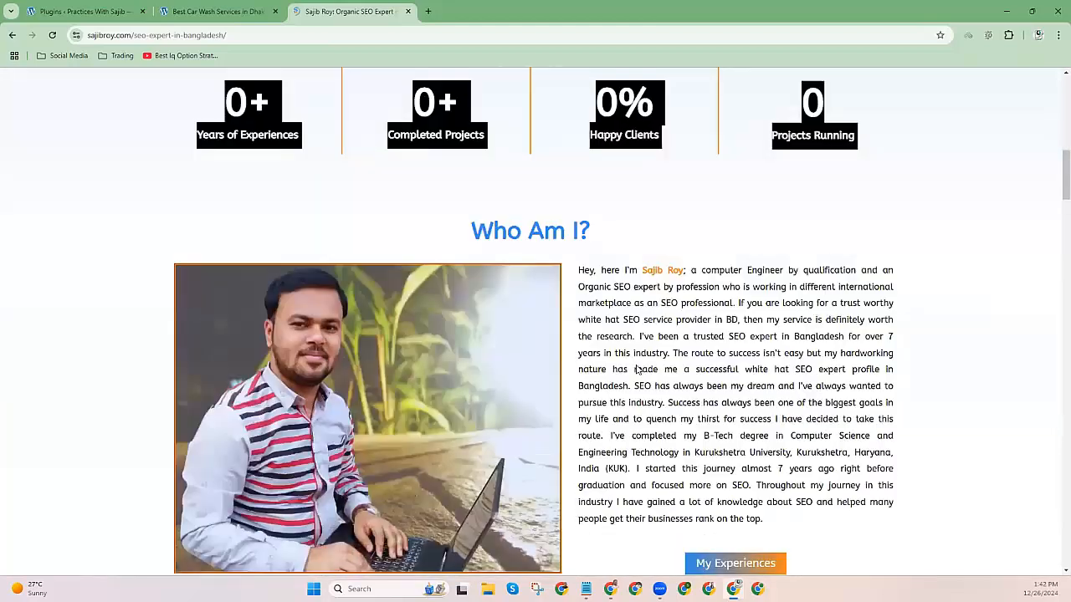
{"action": "scroll", "coordinate": [636, 369], "scroll_direction": "down", "scroll_amount": 10}
{"action": "scroll", "coordinate": [633, 363], "scroll_direction": "up", "scroll_amount": 2}
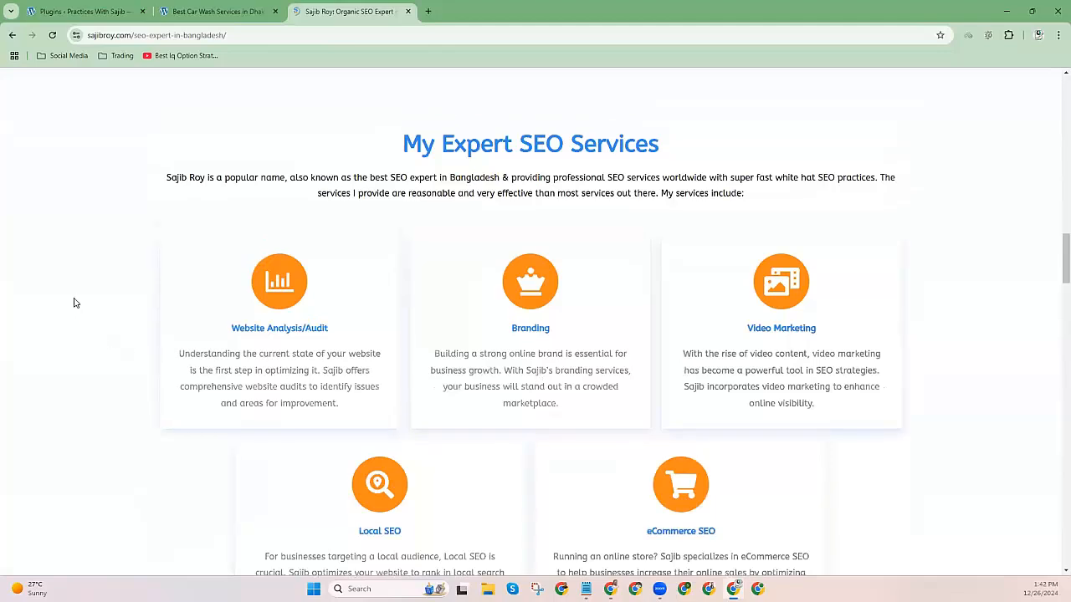
{"action": "left_click_drag", "start_coordinate": [73, 302], "coordinate": [643, 463]}
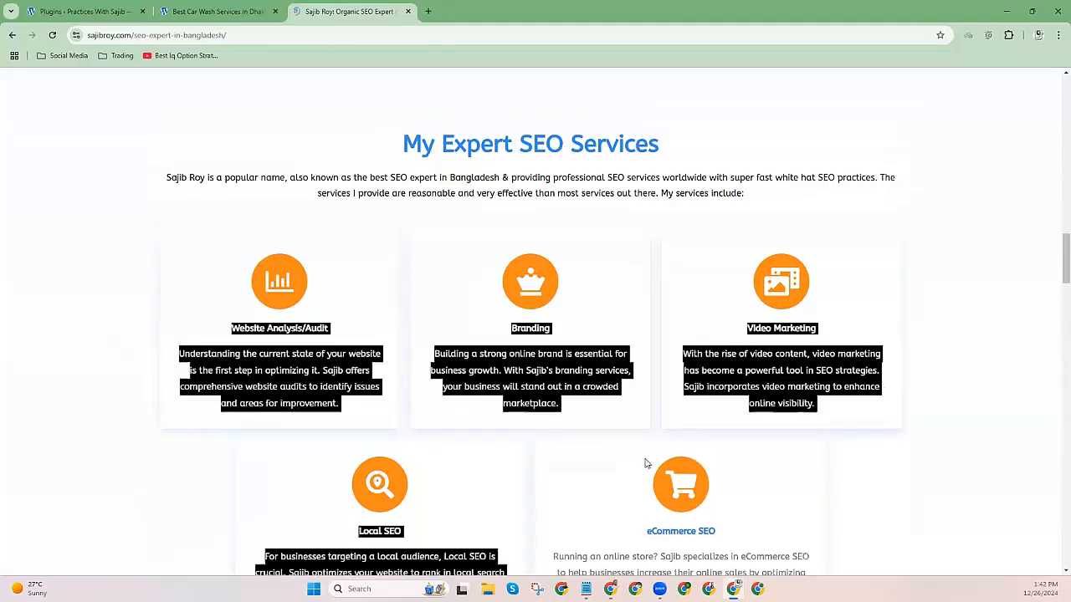
{"action": "left_click", "coordinate": [513, 144]}
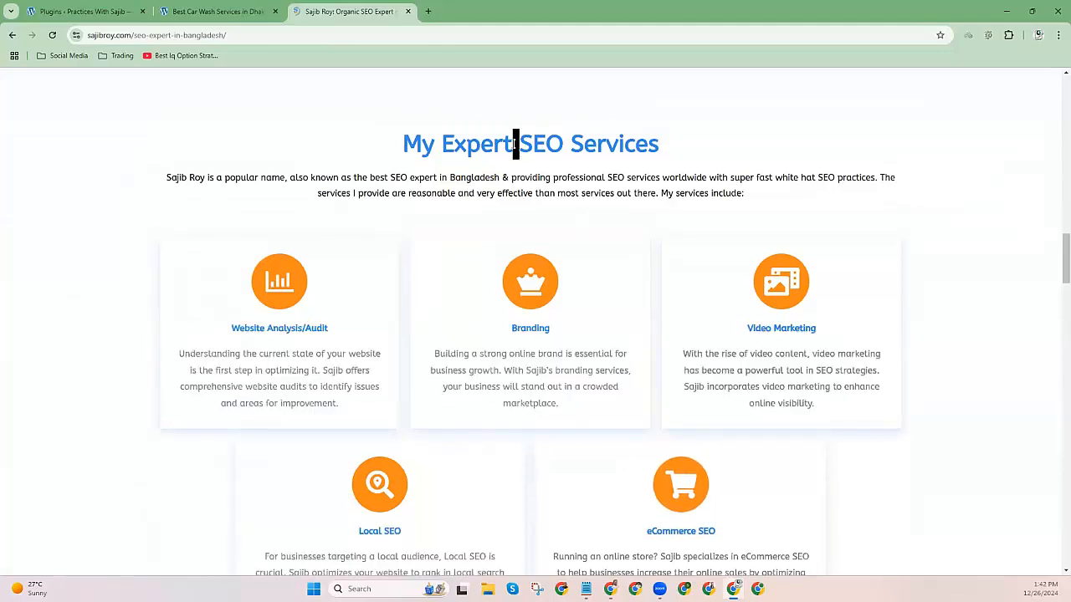
Dismiss the autosave notice, check the footer, and close the SEO expert profile tab.
{"action": "scroll", "coordinate": [513, 165], "scroll_direction": "down", "scroll_amount": 10}
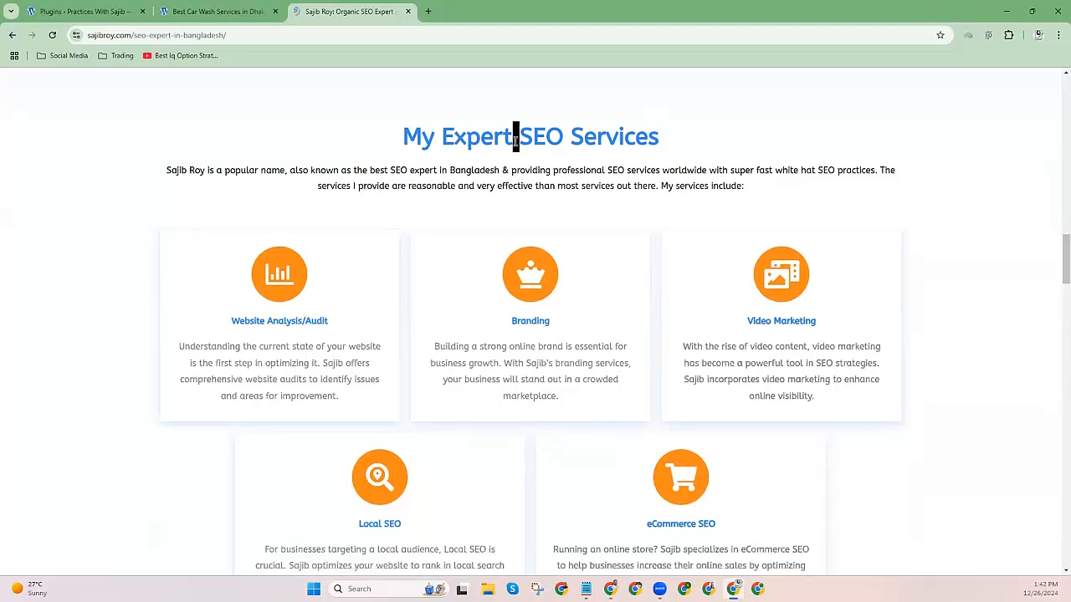
{"action": "scroll", "coordinate": [511, 200], "scroll_direction": "down", "scroll_amount": 5}
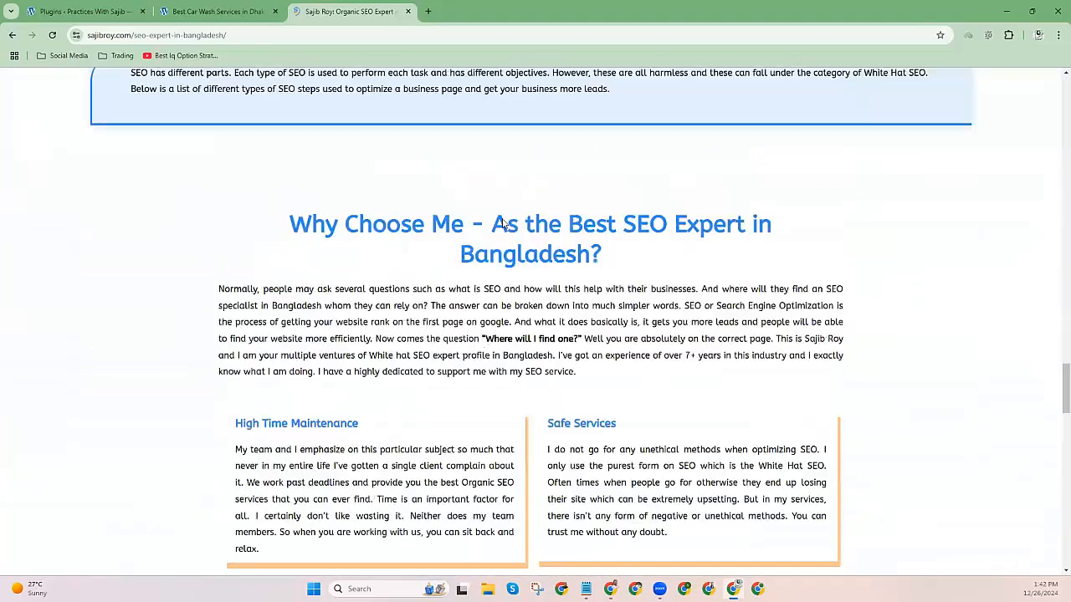
{"action": "scroll", "coordinate": [502, 224], "scroll_direction": "down", "scroll_amount": 10}
{"action": "scroll", "coordinate": [502, 223], "scroll_direction": "up", "scroll_amount": 3}
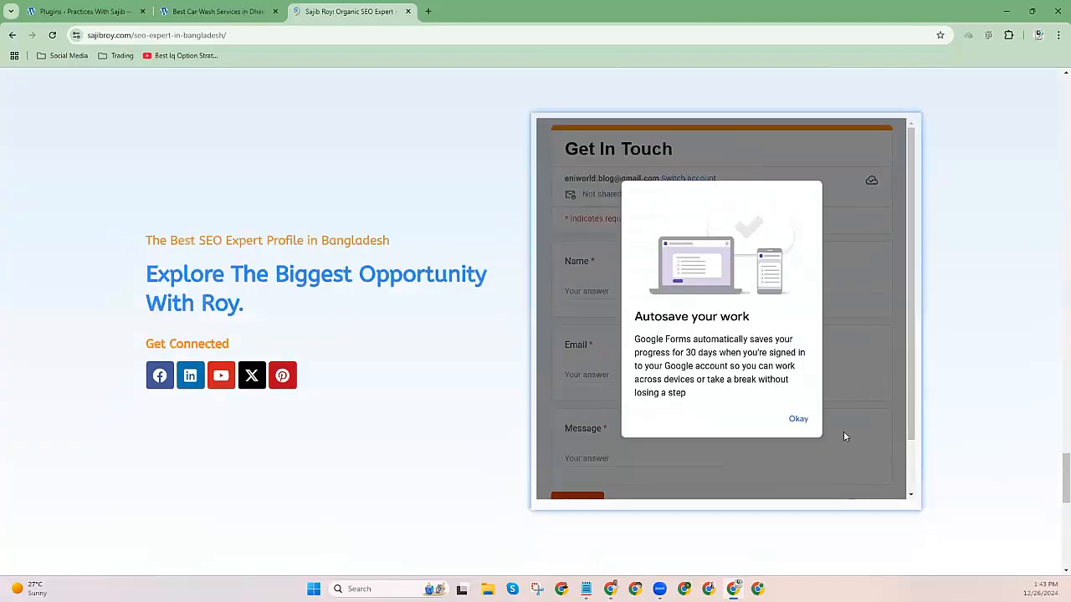
{"action": "left_click", "coordinate": [803, 425]}
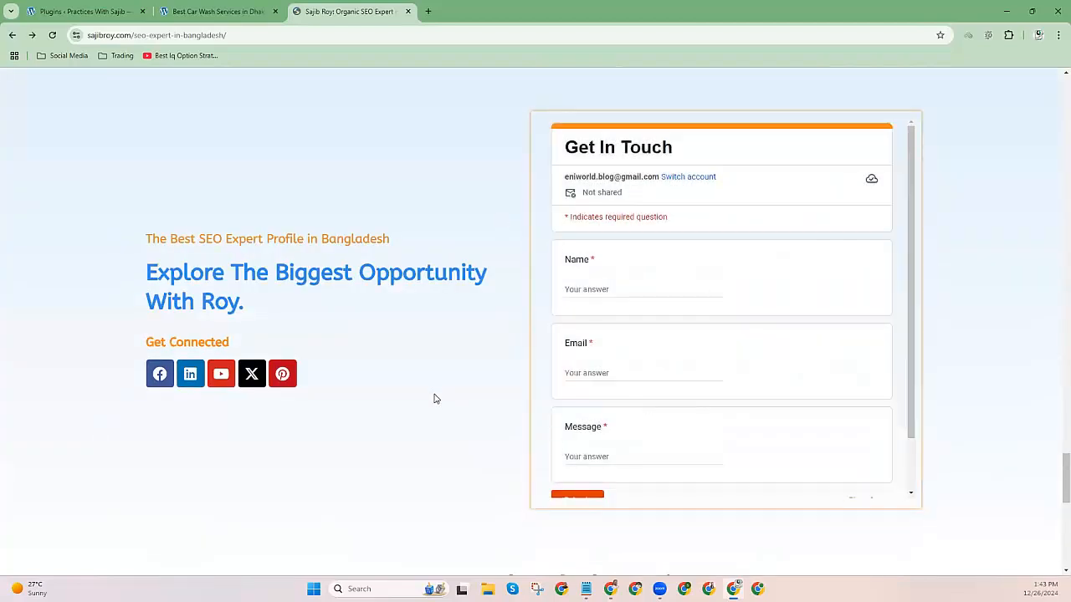
{"action": "scroll", "coordinate": [434, 400], "scroll_direction": "down", "scroll_amount": 3}
{"action": "scroll", "coordinate": [434, 408], "scroll_direction": "down", "scroll_amount": 5}
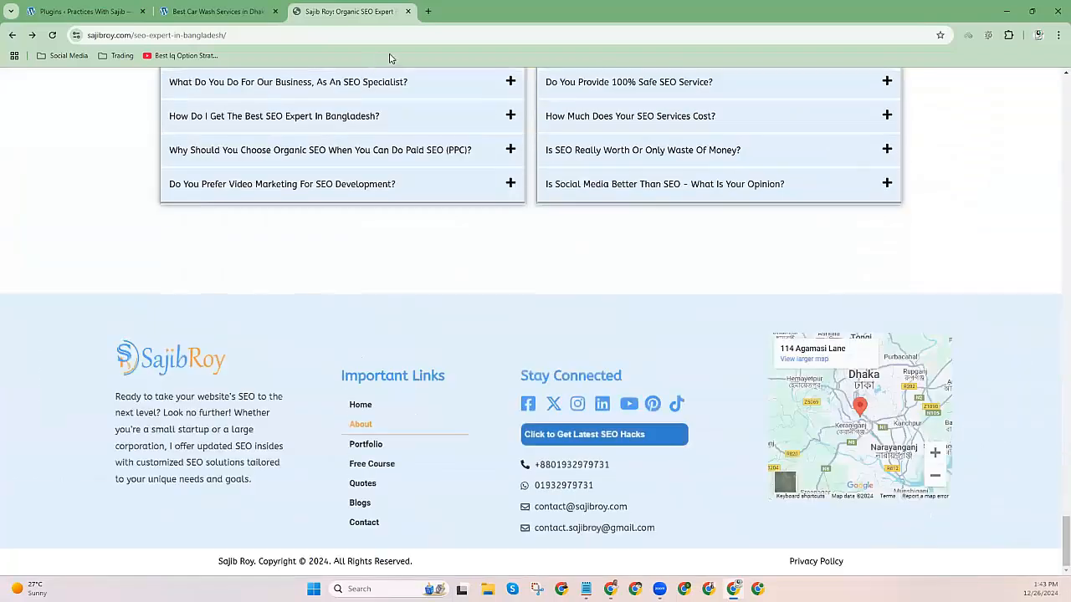
{"action": "left_click", "coordinate": [408, 11]}
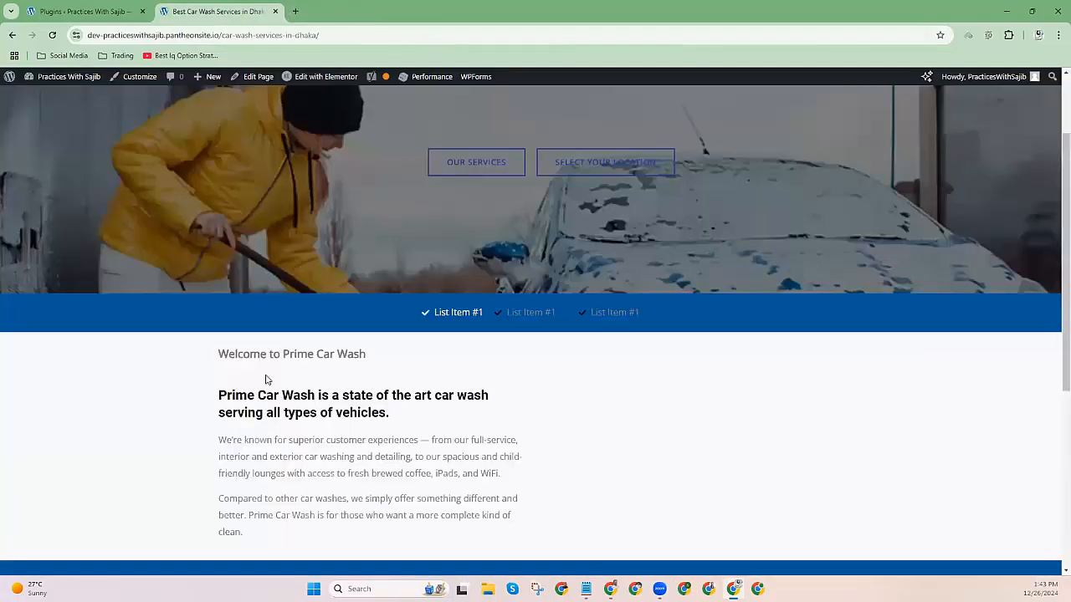
Colour item 13 'Website Structure and Navigation' red, then return to the Car Wash page.
{"action": "left_click", "coordinate": [610, 589]}
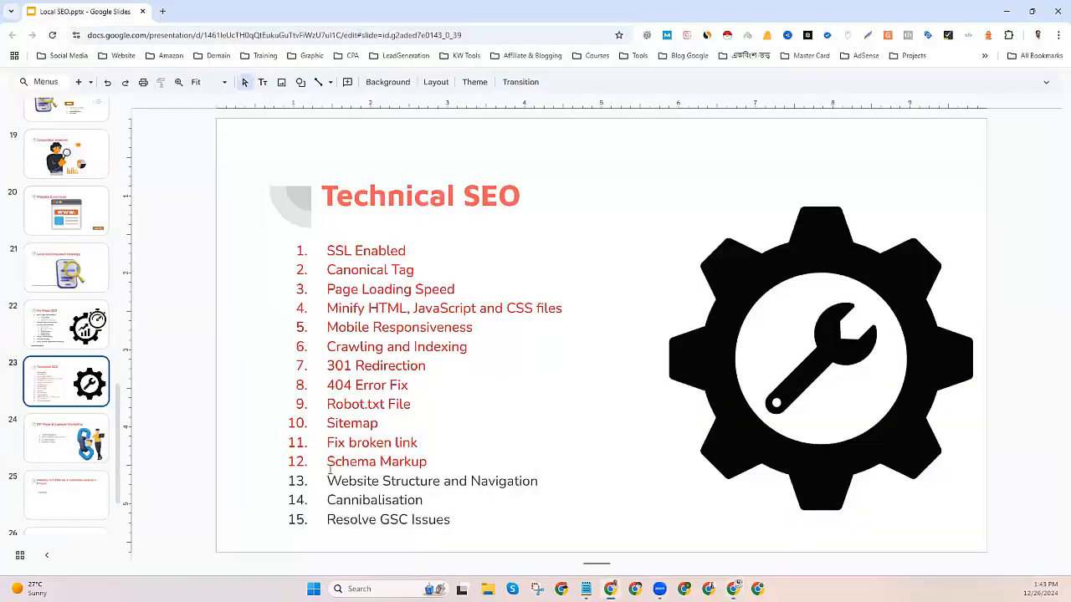
{"action": "left_click_drag", "start_coordinate": [328, 478], "coordinate": [548, 479]}
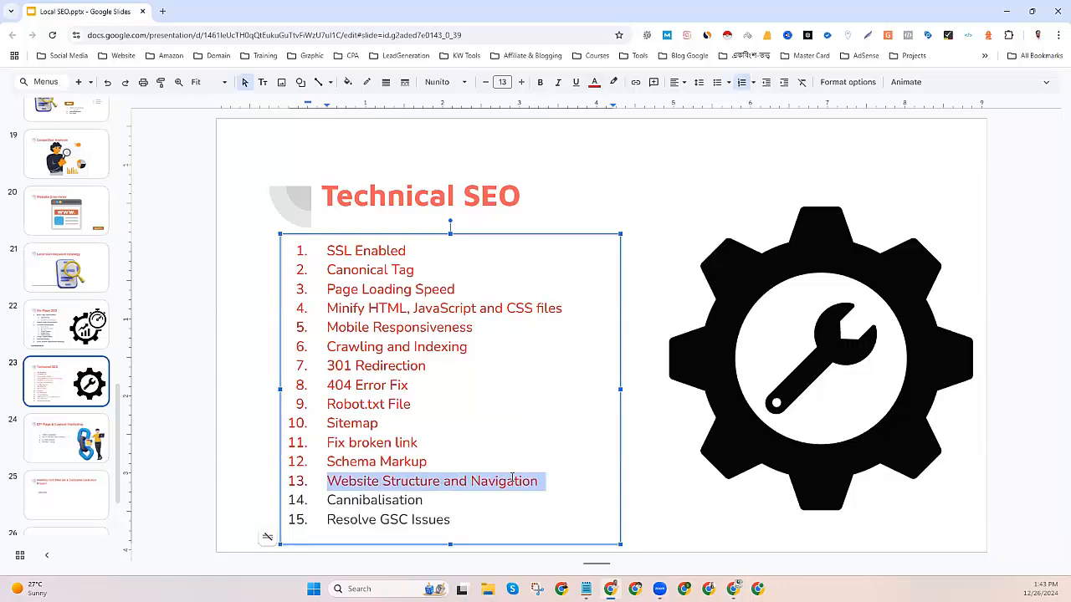
{"action": "key", "text": "Down"}
{"action": "left_click", "coordinate": [670, 490]}
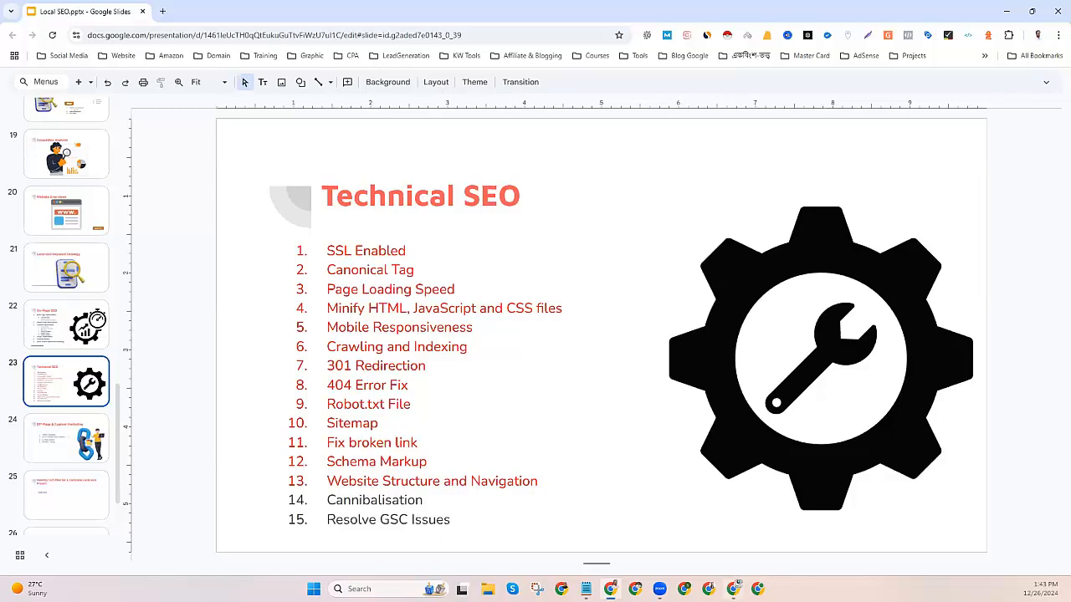
{"action": "left_click", "coordinate": [733, 589]}
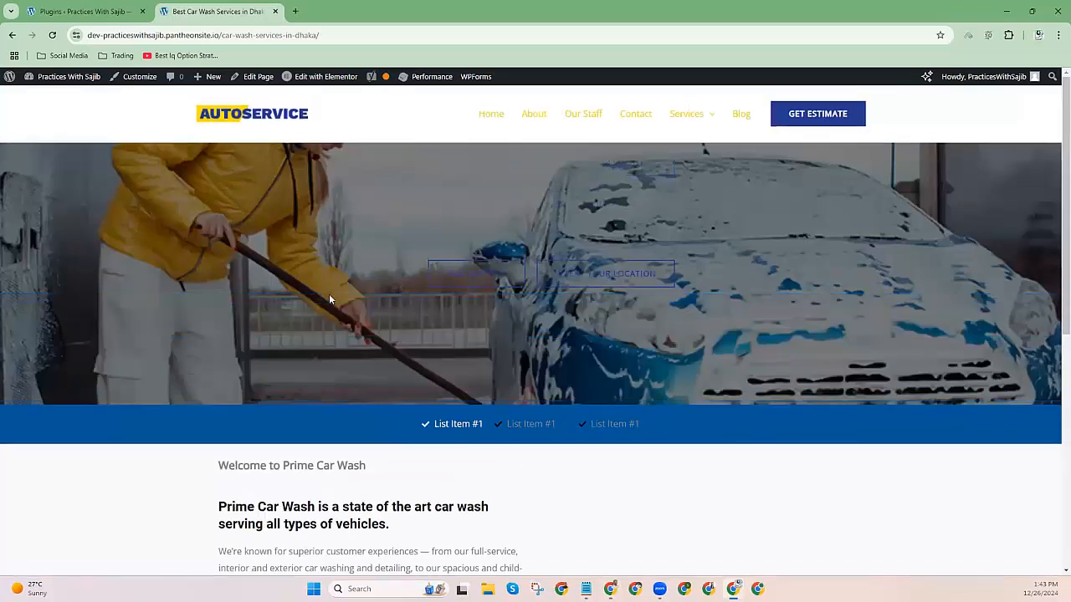
Look over the Car Wash header's Services menu, then return to the Technical SEO slide.
{"action": "mouse_move", "coordinate": [684, 112]}
{"action": "left_click_drag", "start_coordinate": [564, 105], "coordinate": [445, 118]}
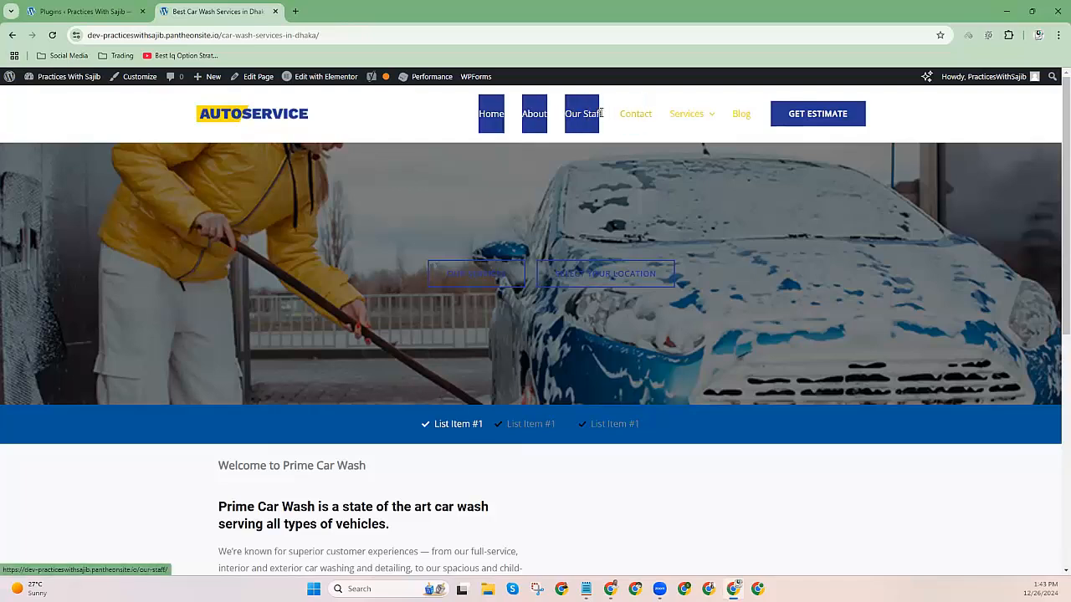
{"action": "left_click", "coordinate": [430, 110]}
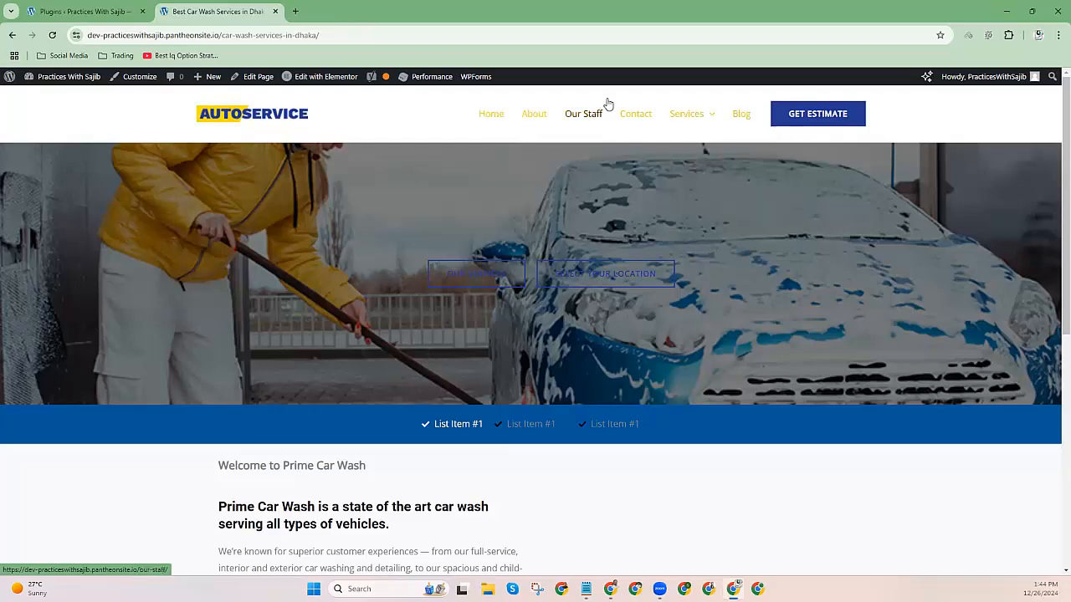
{"action": "left_click", "coordinate": [1007, 10]}
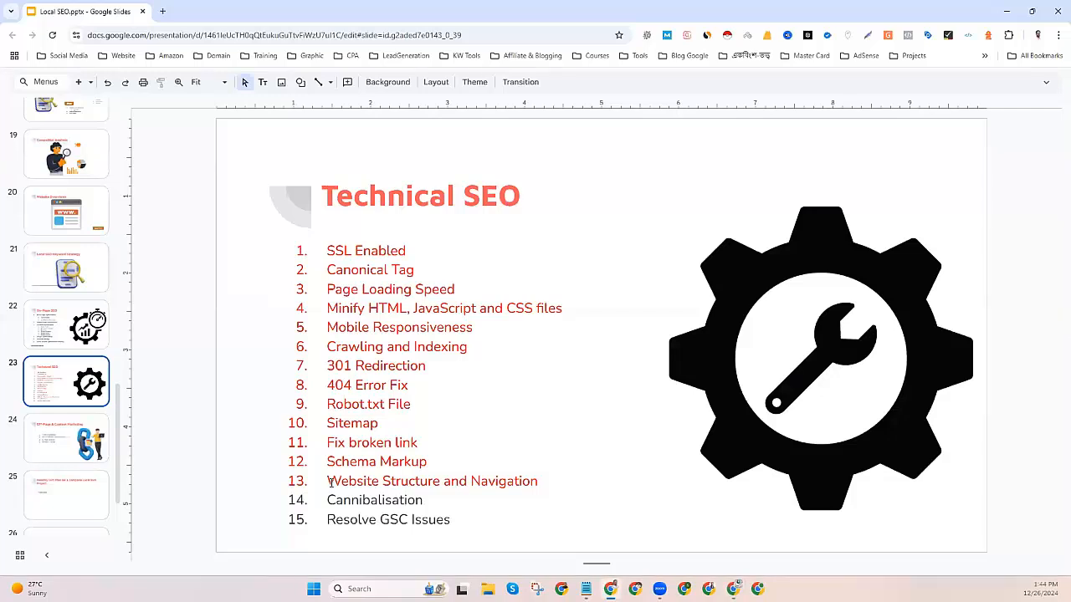
Copy the word 'Cannibalisation' from list item 14 and open a new blank Chrome tab.
{"action": "left_click_drag", "start_coordinate": [327, 481], "coordinate": [540, 478]}
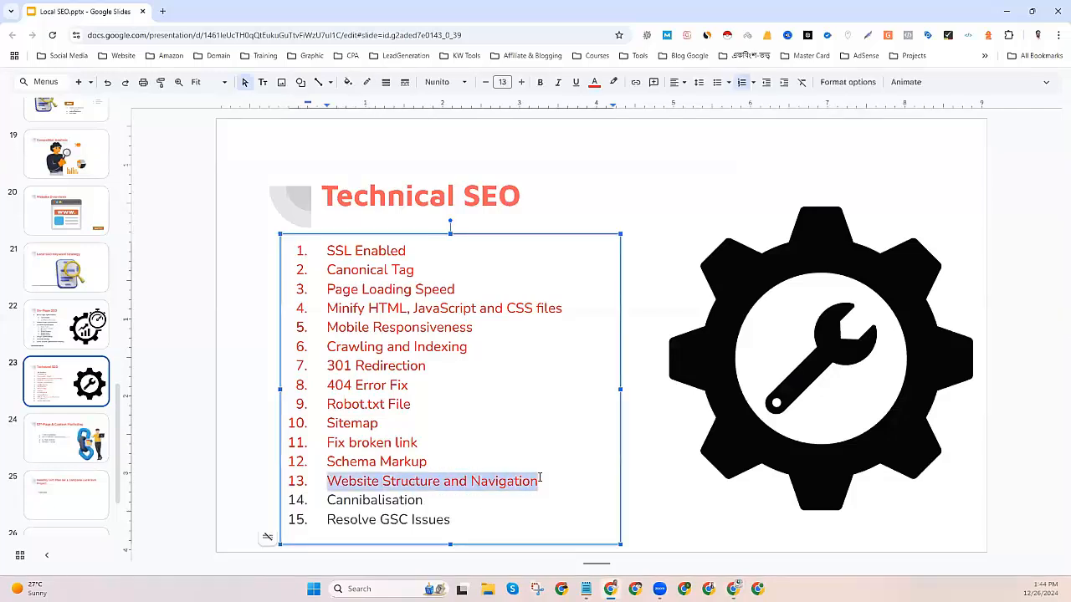
{"action": "double_click", "coordinate": [349, 500]}
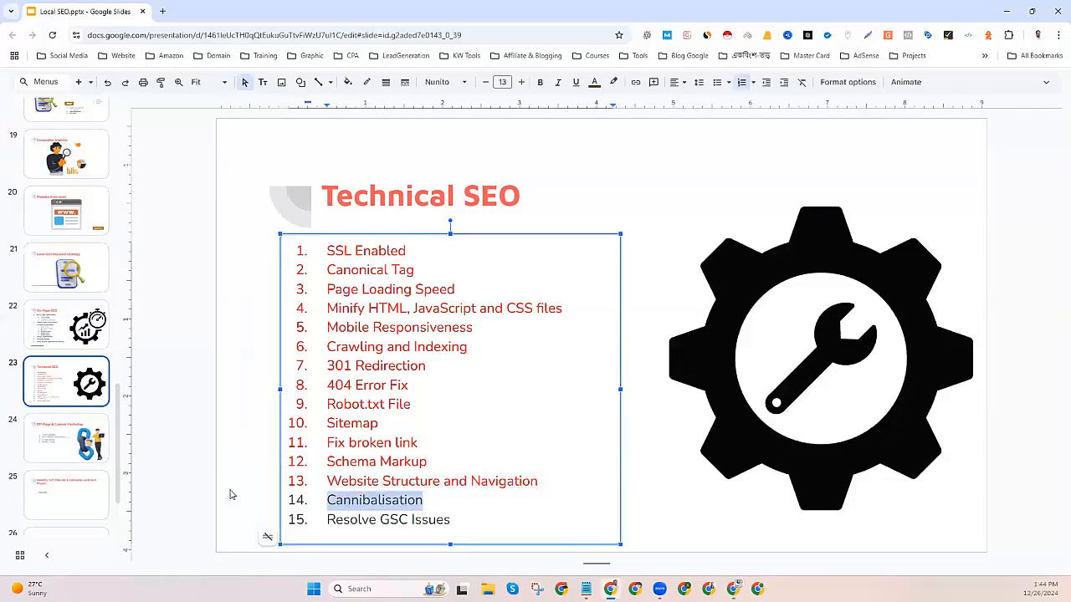
{"action": "left_click", "coordinate": [175, 484]}
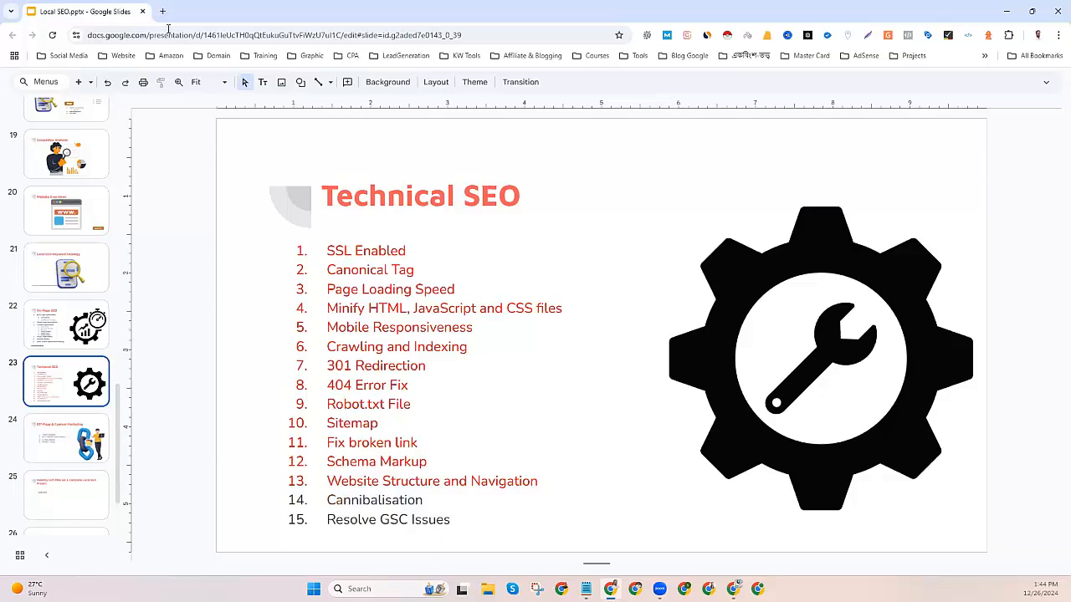
{"action": "double_click", "coordinate": [364, 500]}
{"action": "right_click", "coordinate": [366, 499]}
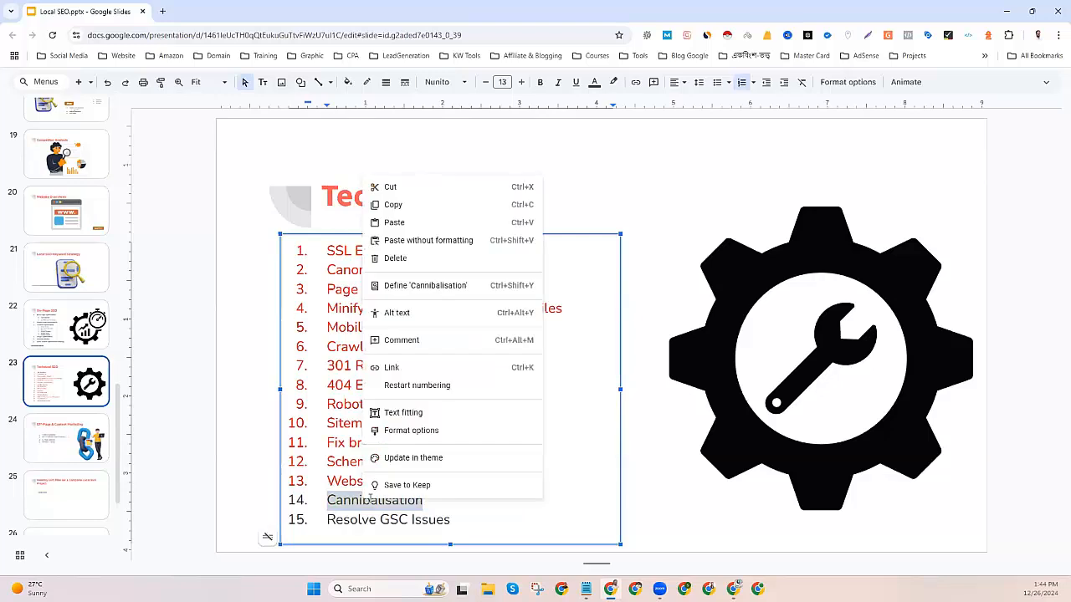
{"action": "left_click", "coordinate": [407, 210]}
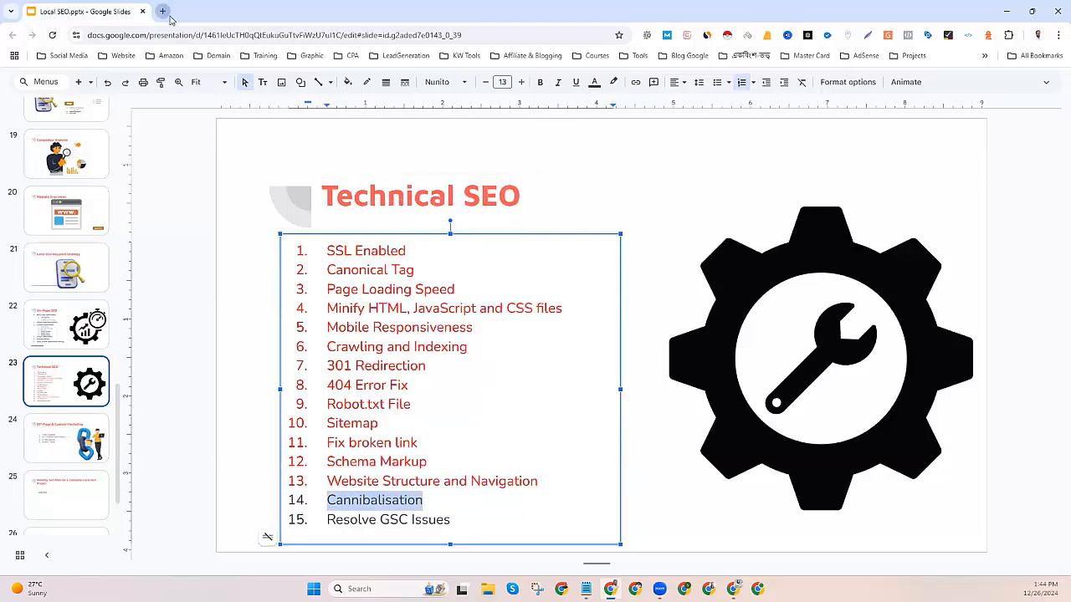
{"action": "left_click", "coordinate": [162, 11]}
{"action": "right_click", "coordinate": [159, 35]}
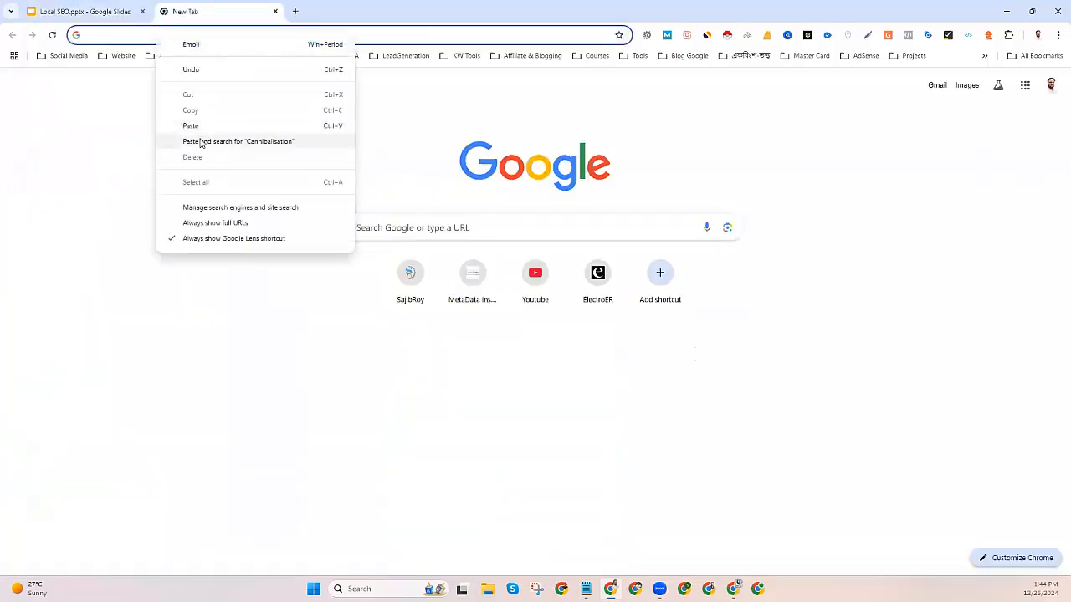
Search Google for 'Cannibalisation' and expand two People also ask answers.
{"action": "left_click", "coordinate": [201, 142]}
{"action": "scroll", "coordinate": [189, 381], "scroll_direction": "down", "scroll_amount": 2}
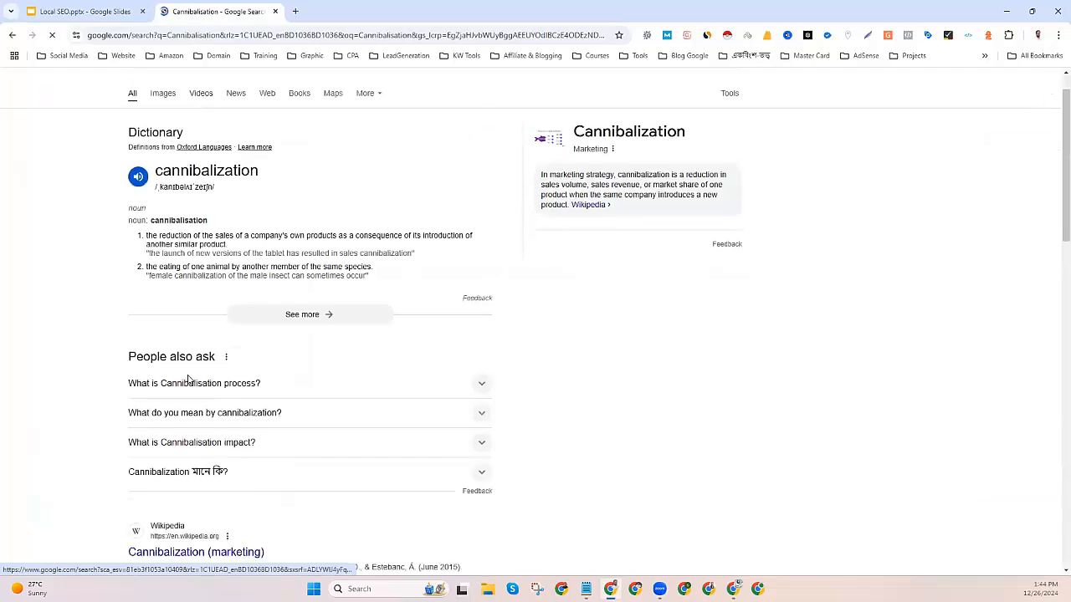
{"action": "scroll", "coordinate": [189, 381], "scroll_direction": "down", "scroll_amount": 2}
{"action": "left_click", "coordinate": [215, 262]}
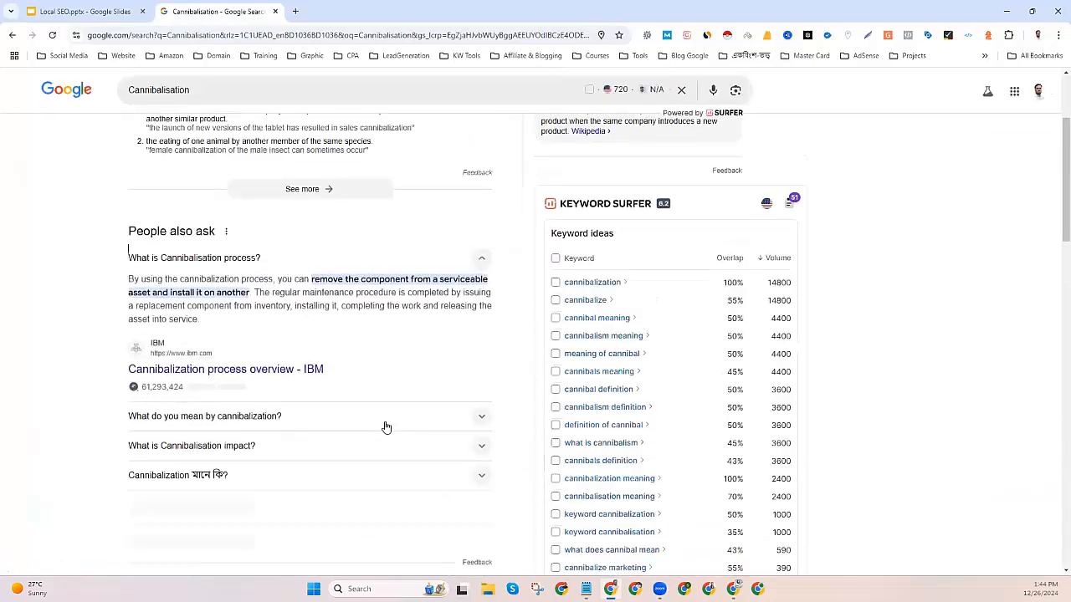
{"action": "scroll", "coordinate": [334, 424], "scroll_direction": "down", "scroll_amount": 2}
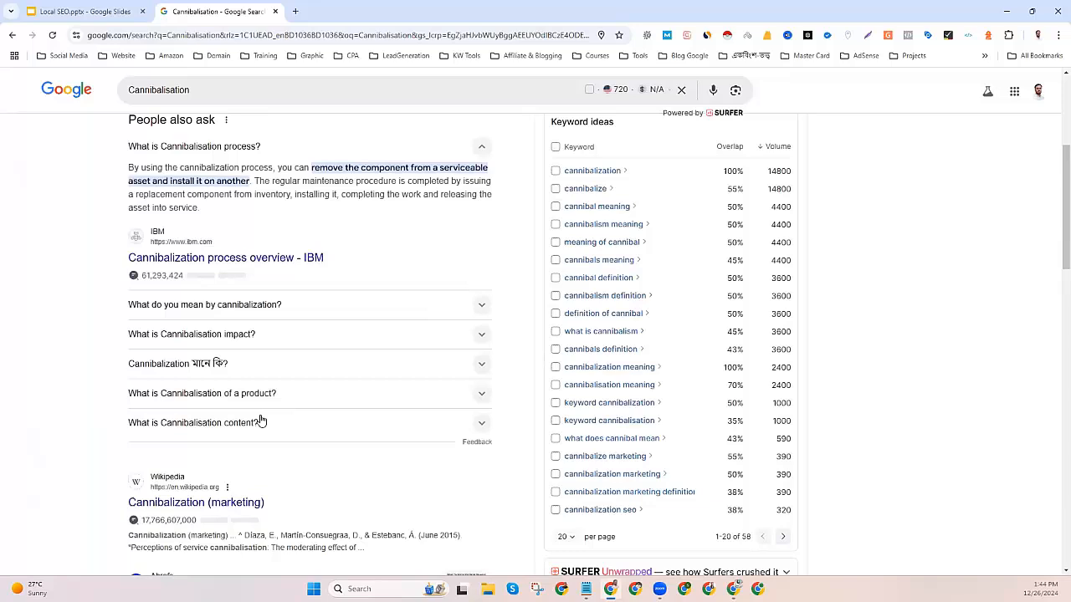
{"action": "left_click", "coordinate": [211, 371]}
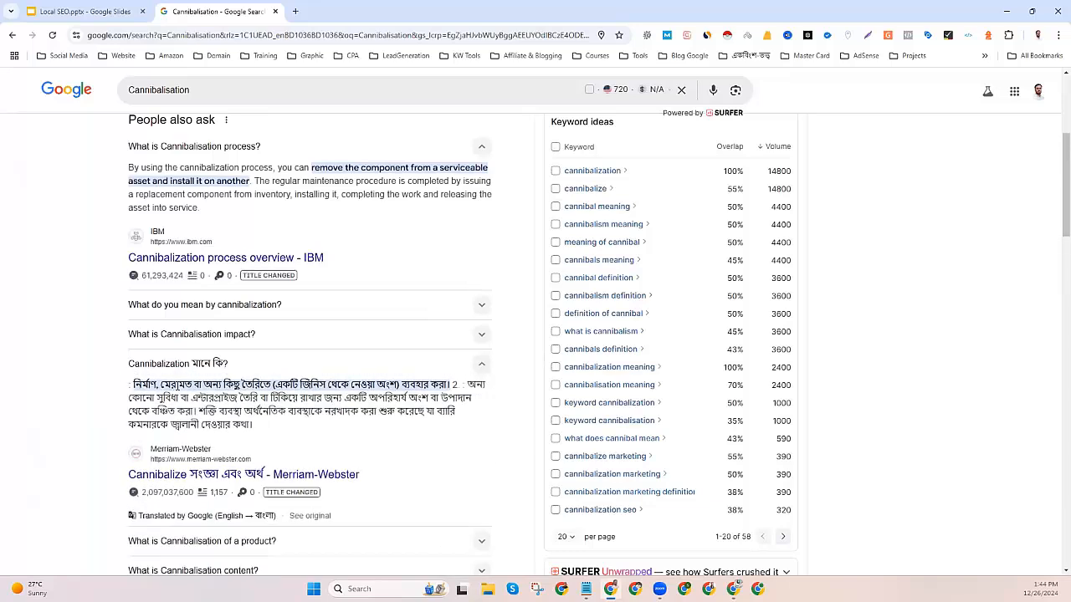
{"action": "scroll", "coordinate": [204, 435], "scroll_direction": "up", "scroll_amount": 3}
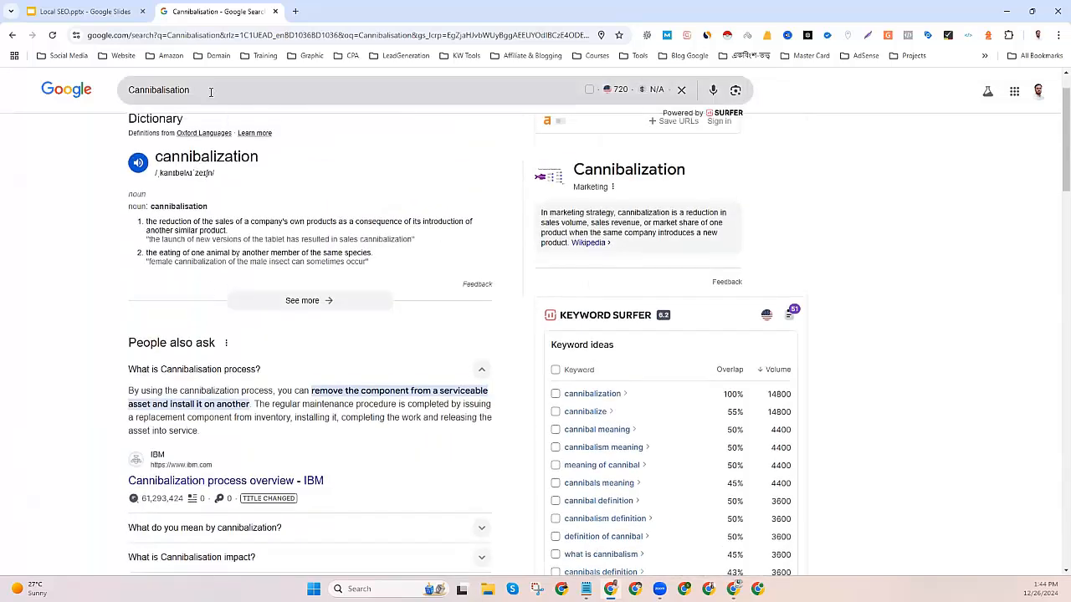
Refine the search to 'Cannibalisation in seo', read the definition, and return to the slide.
{"action": "left_click", "coordinate": [259, 98]}
{"action": "type", "text": "i"}
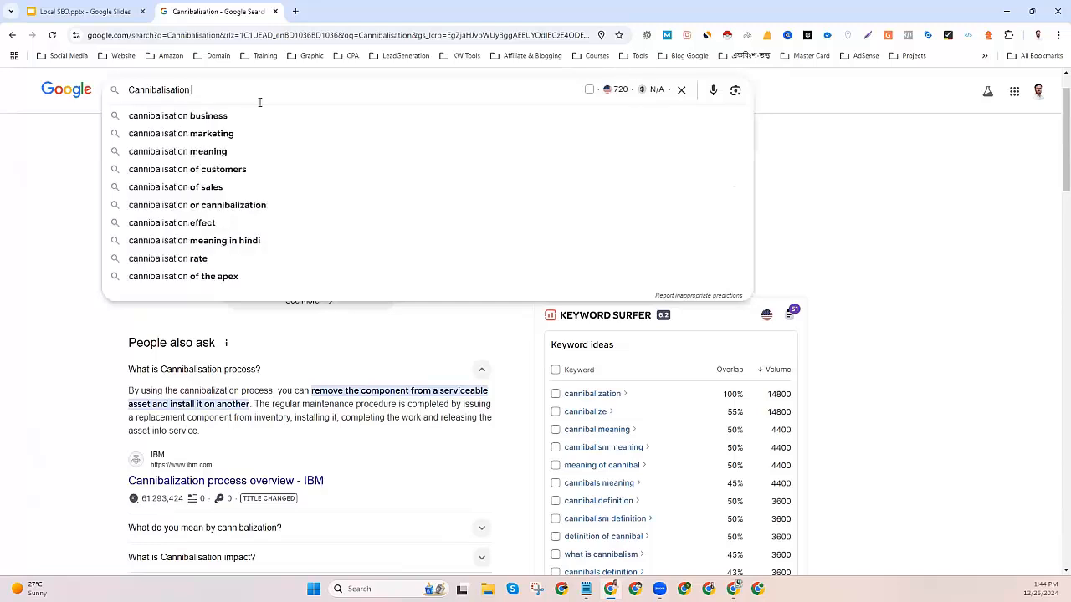
{"action": "type", "text": "n seo"}
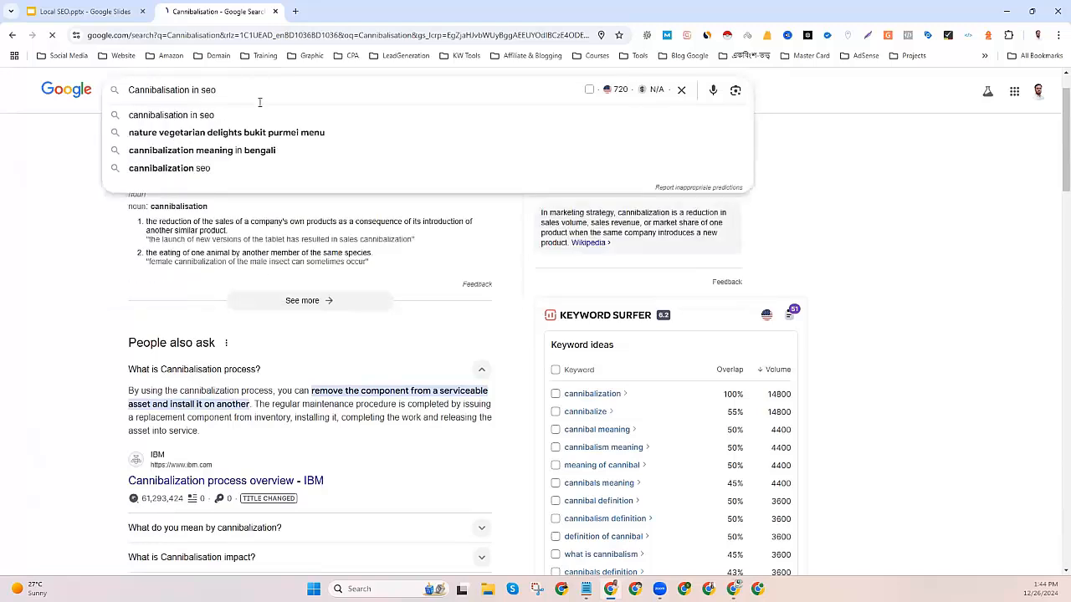
{"action": "key", "text": "Return"}
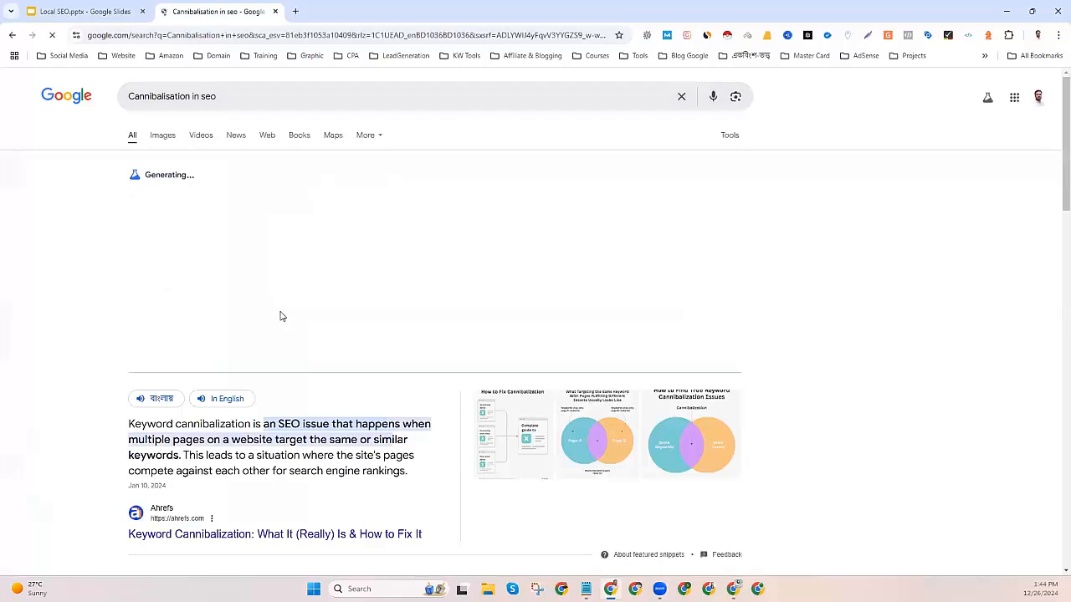
{"action": "left_click_drag", "start_coordinate": [133, 368], "coordinate": [265, 369]}
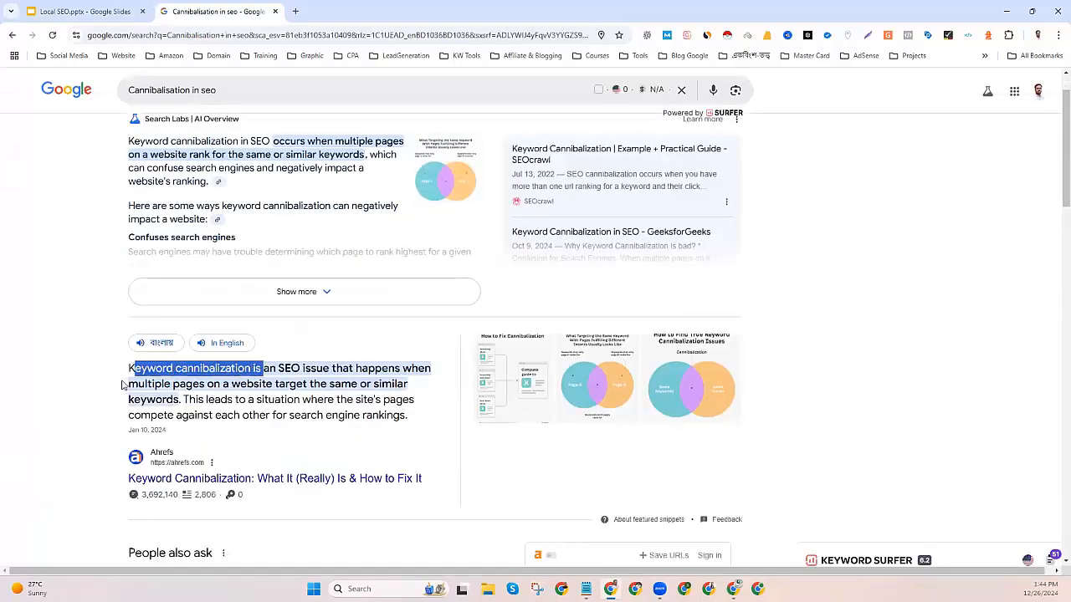
{"action": "left_click_drag", "start_coordinate": [127, 384], "coordinate": [181, 403]}
{"action": "left_click", "coordinate": [53, 411]}
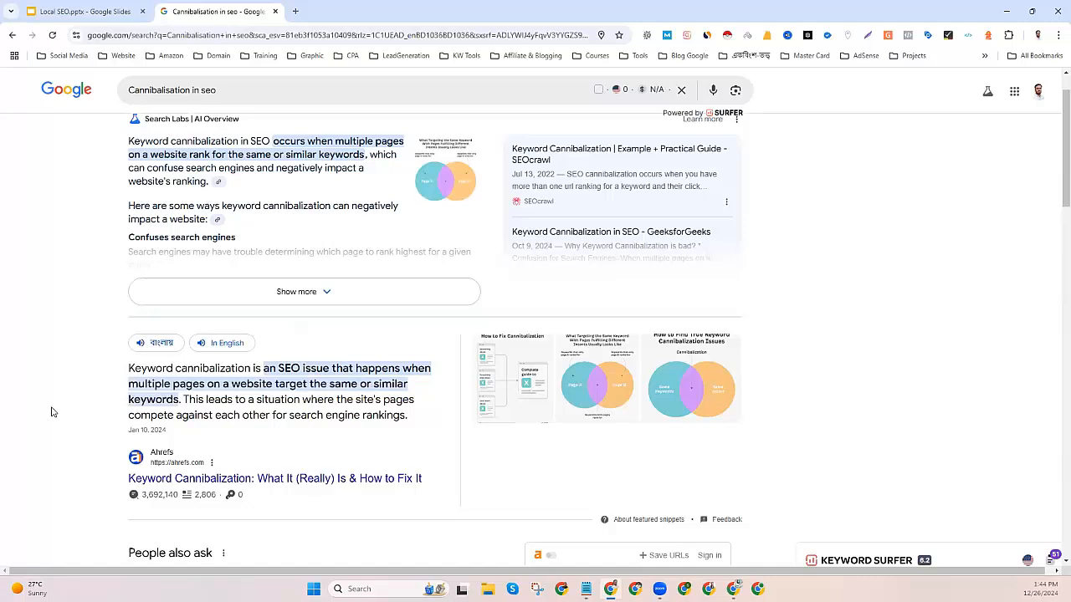
{"action": "scroll", "coordinate": [51, 411], "scroll_direction": "up", "scroll_amount": 1}
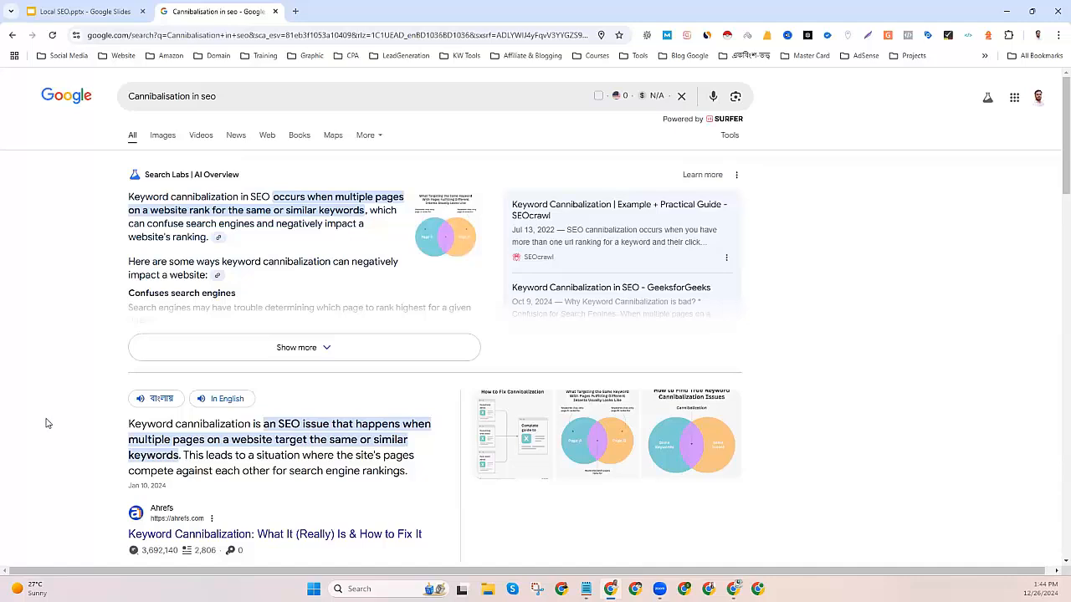
{"action": "left_click", "coordinate": [96, 10]}
{"action": "left_click_drag", "start_coordinate": [436, 505], "coordinate": [284, 500]}
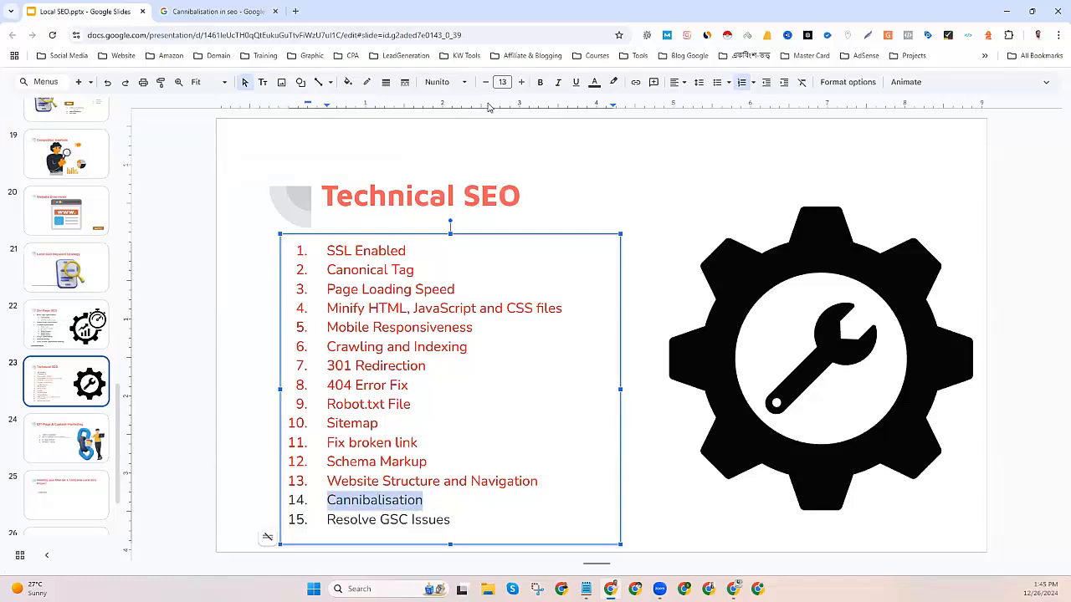